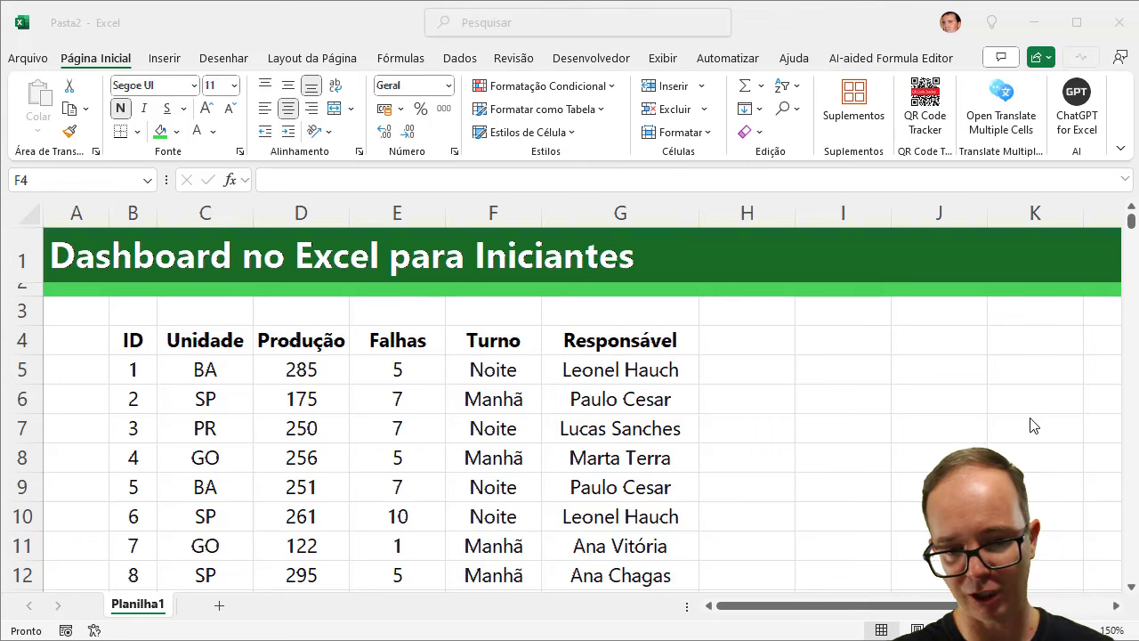
# Step: Scroll the production data, jump to its last row, then return to the top and cell A1
pyautogui.scroll(-3, 610, 457)
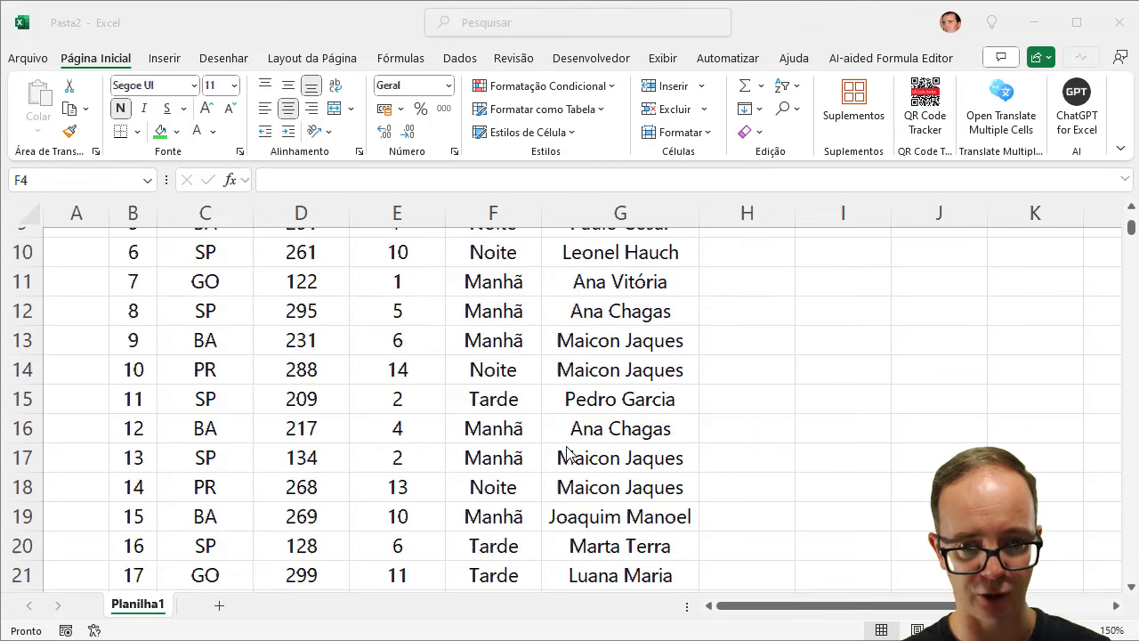
pyautogui.scroll(-3, 552, 454)
pyautogui.scroll(-1, 341, 450)
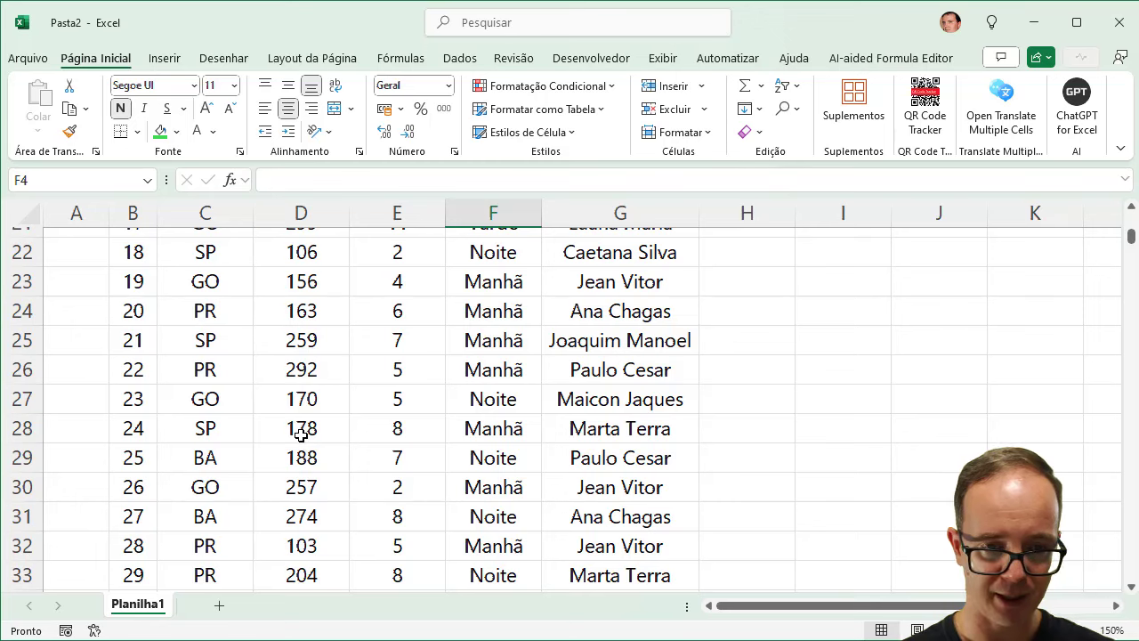
pyautogui.click(303, 429)
pyautogui.hotkey('ctrl', 'Down')
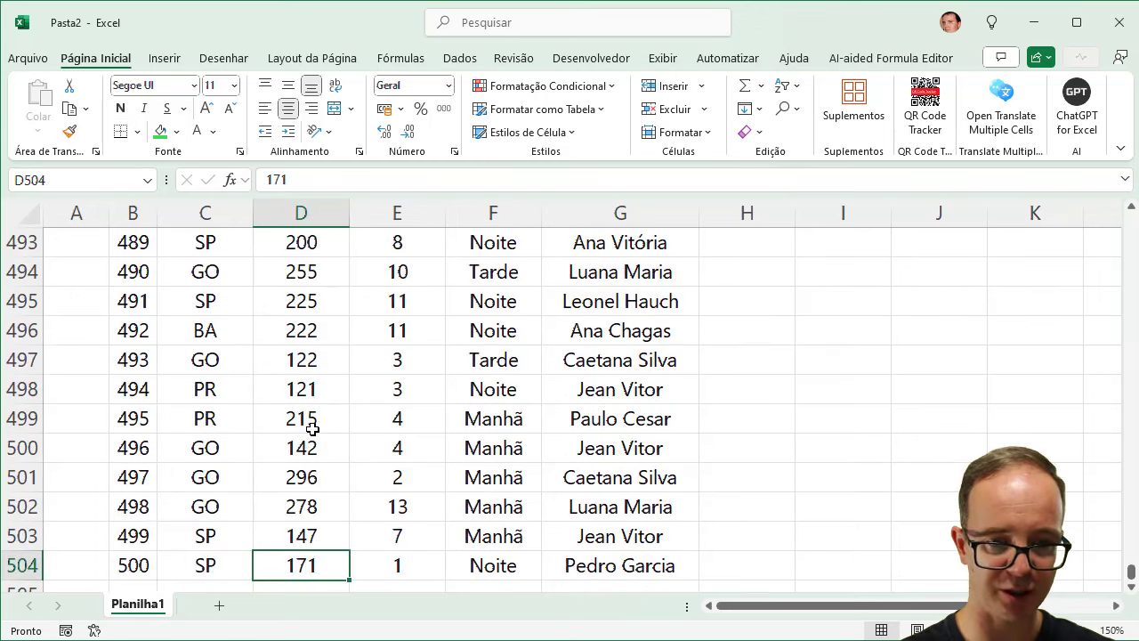
pyautogui.hotkey('ctrl', 'Up')
pyautogui.press('Up')
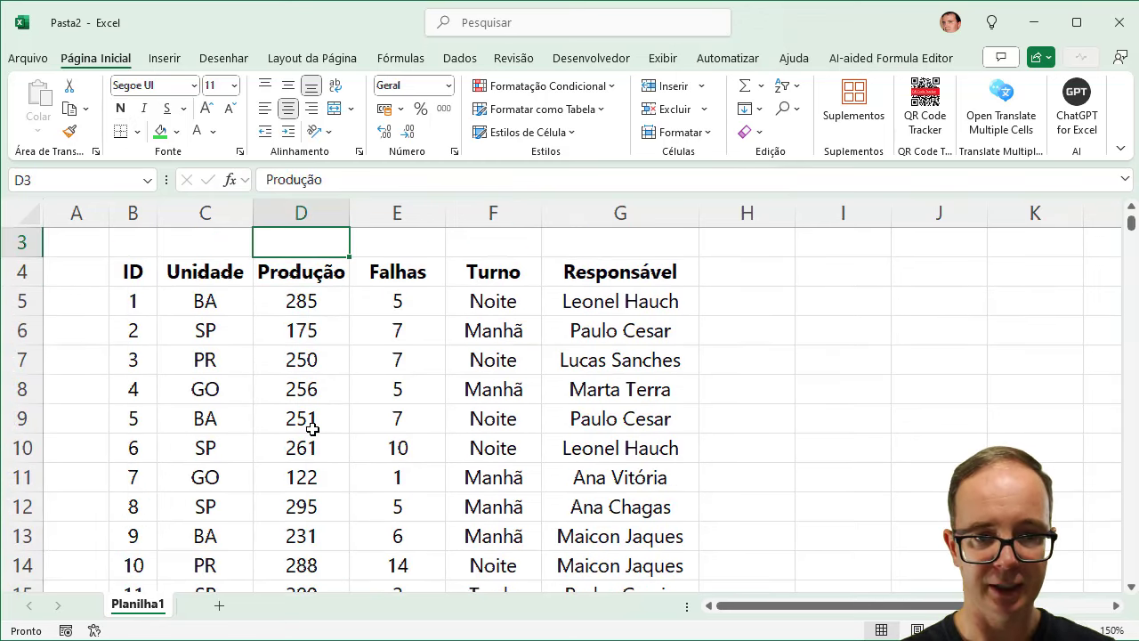
pyautogui.press('Up')
pyautogui.press('Up')
pyautogui.press('Left')
pyautogui.press('Left')
pyautogui.press('Left')
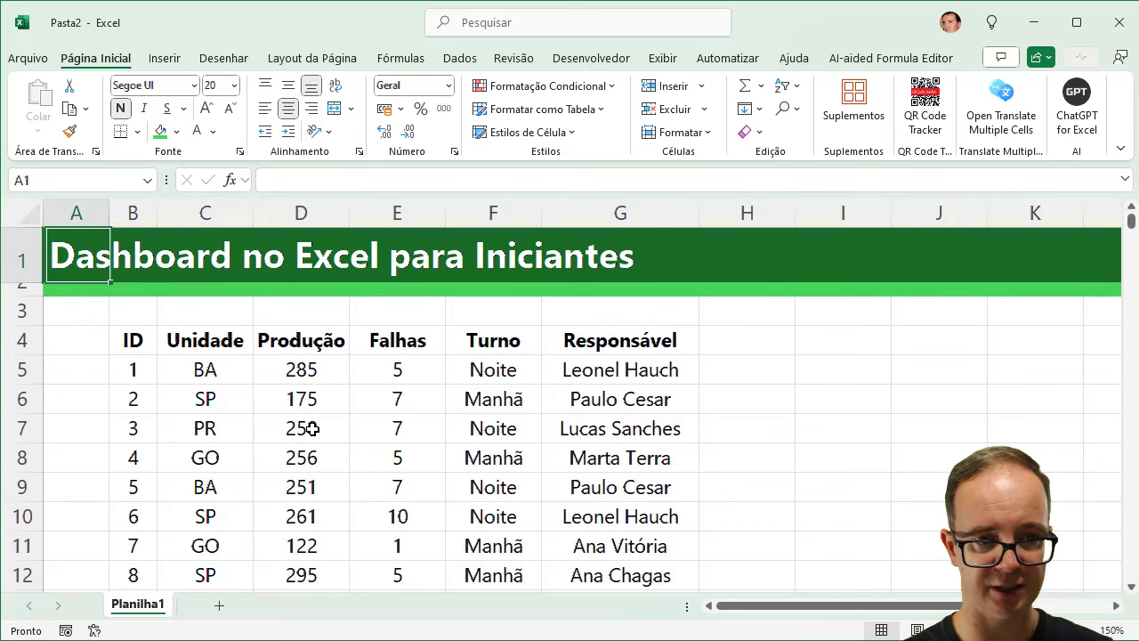
# Step: Move down to the table headers and select the whole data range with Ctrl+A
pyautogui.press('Down')
pyautogui.press('Down')
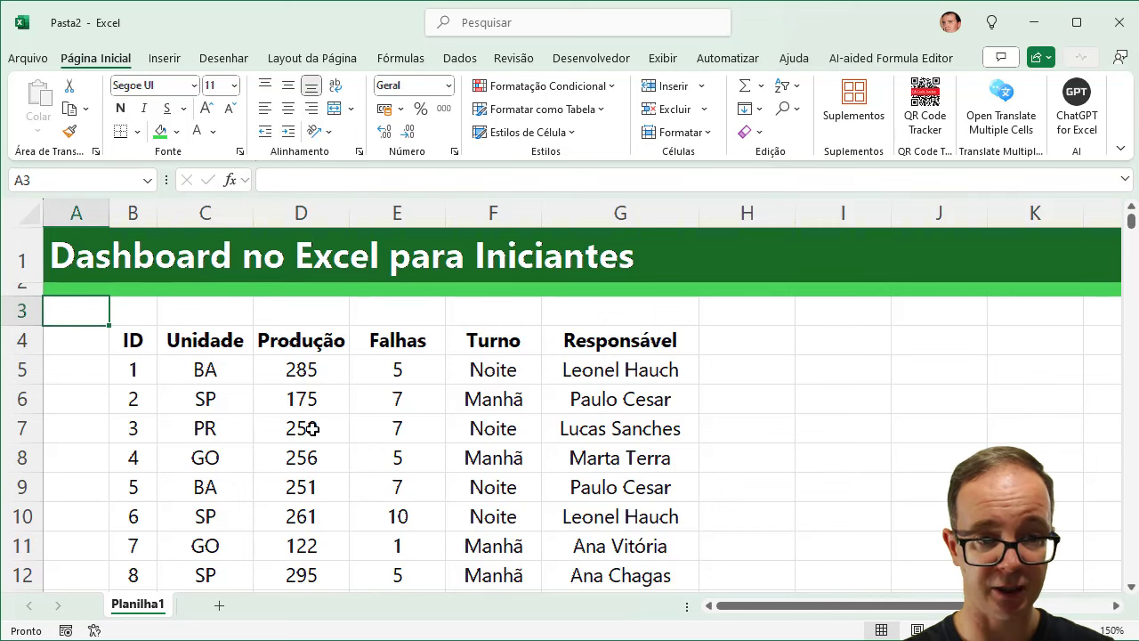
pyautogui.press('Right')
pyautogui.press('Down')
pyautogui.press('Right')
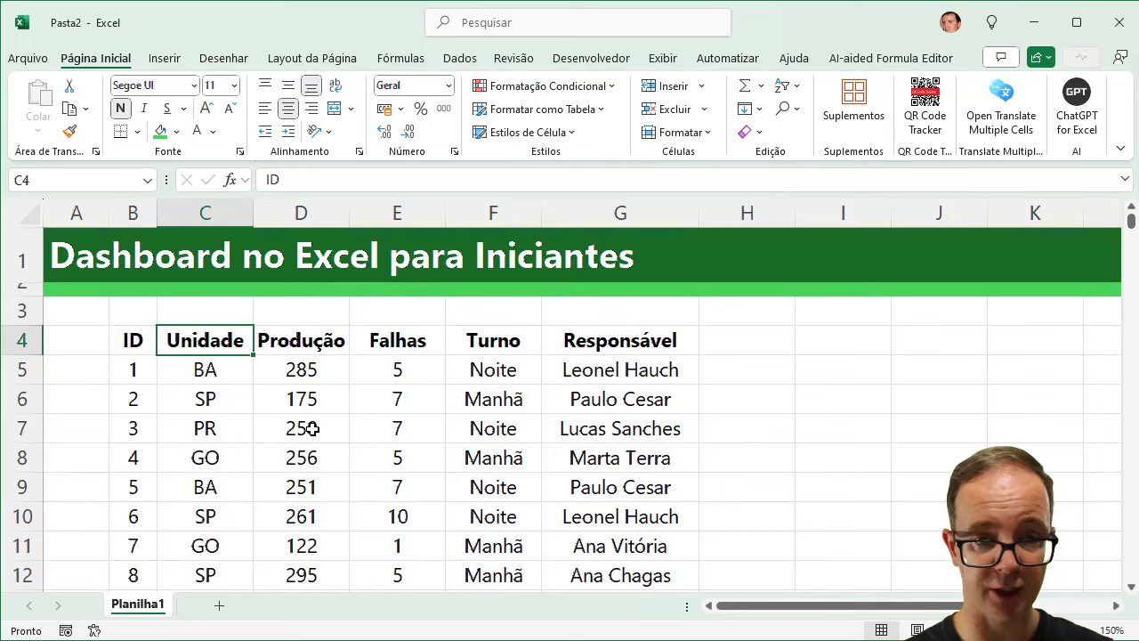
pyautogui.press('Down')
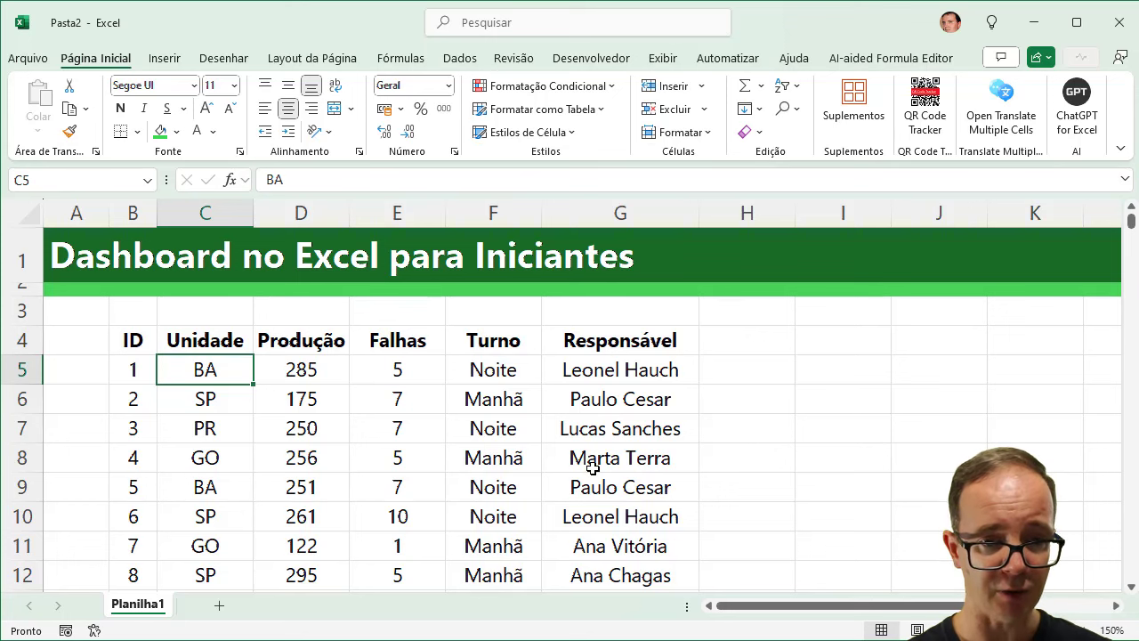
pyautogui.click(372, 405)
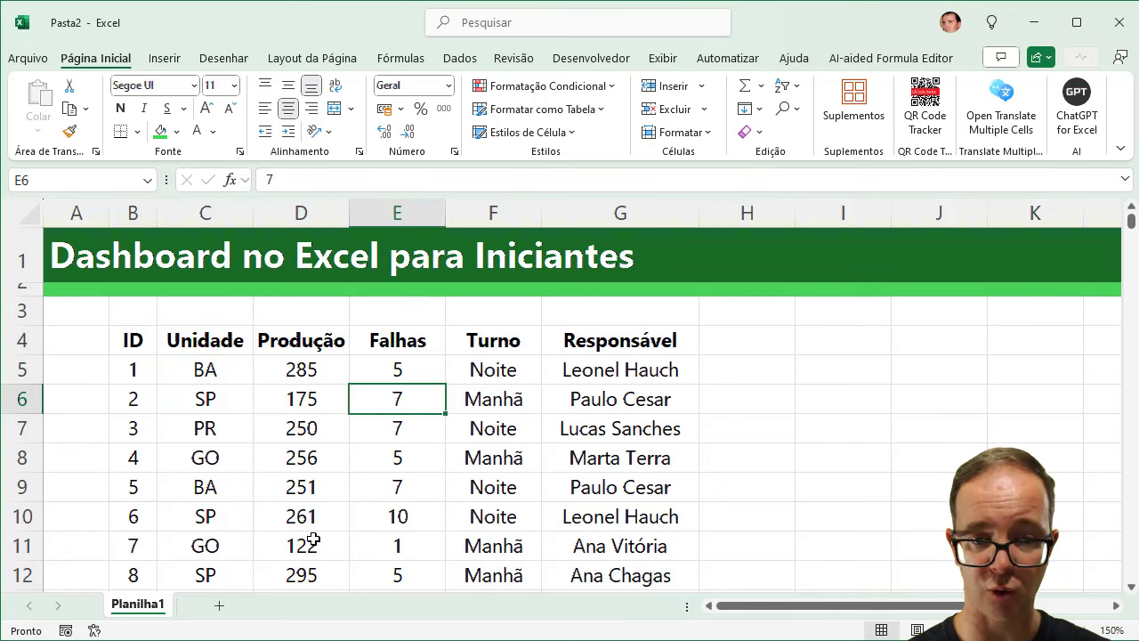
pyautogui.hotkey('ctrl', 'a')
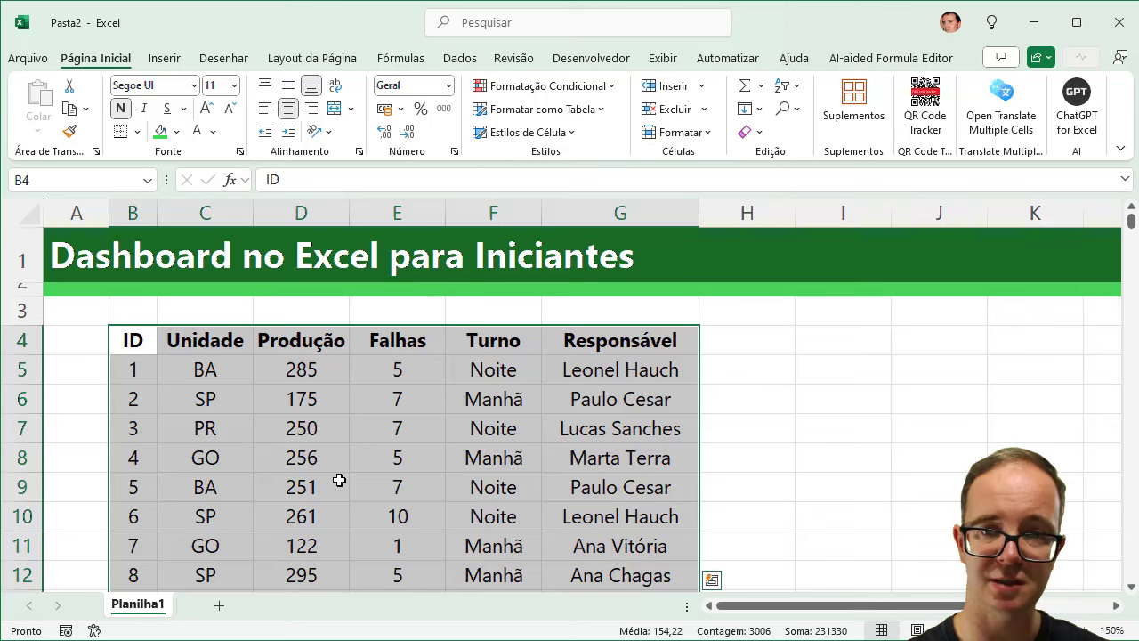
# Step: Format the data as a table with a green style, with headers, then deselect it
pyautogui.click(585, 110)
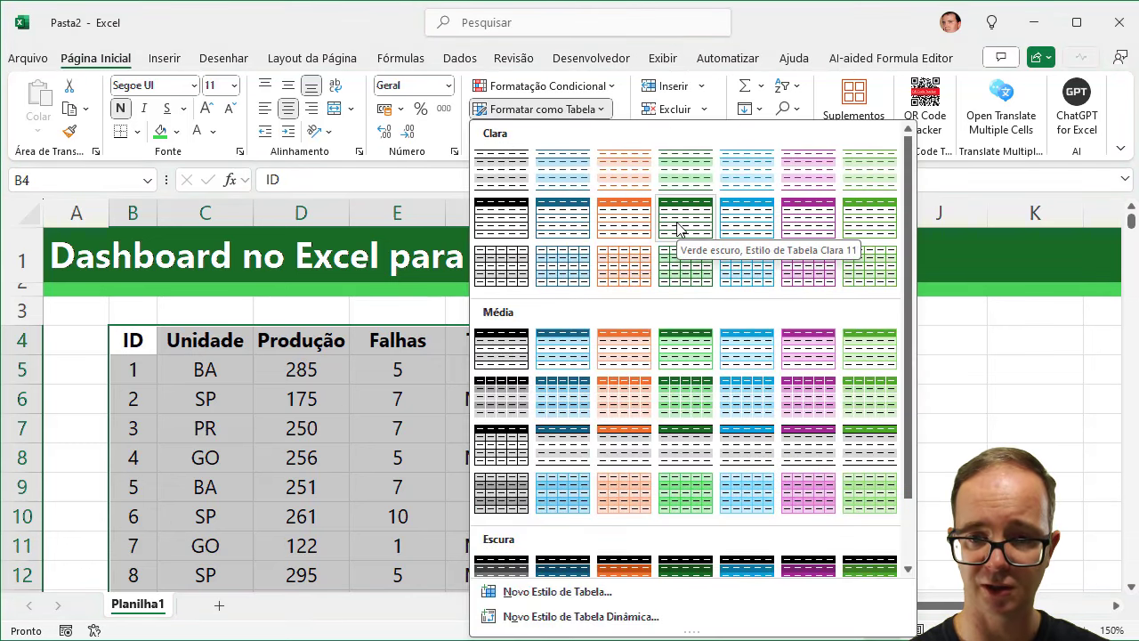
pyautogui.click(681, 356)
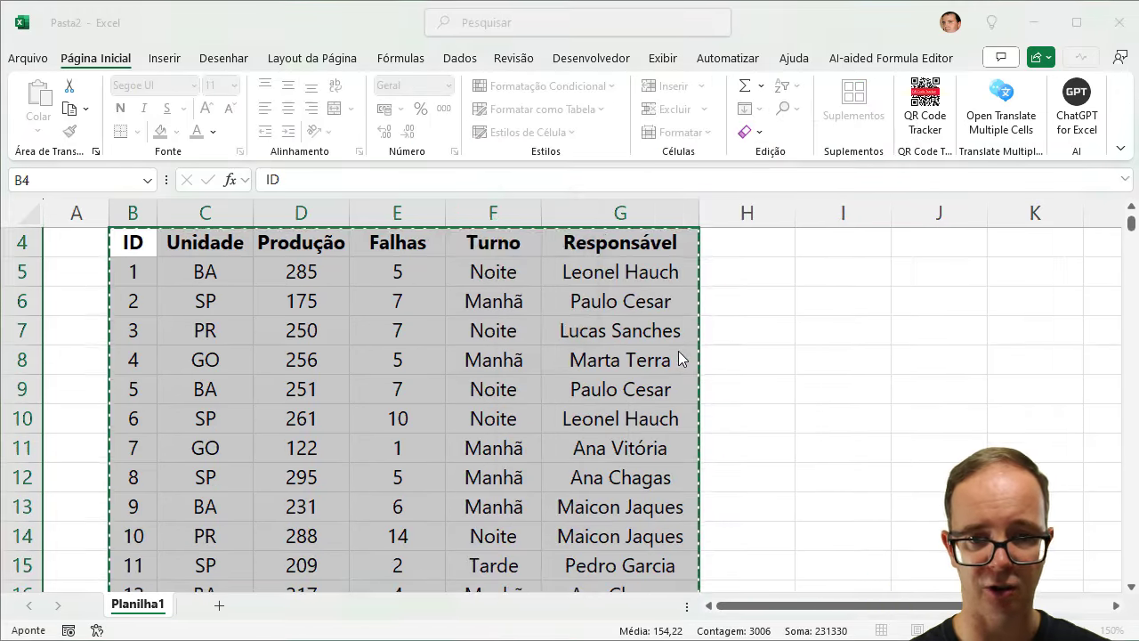
pyautogui.click(469, 293)
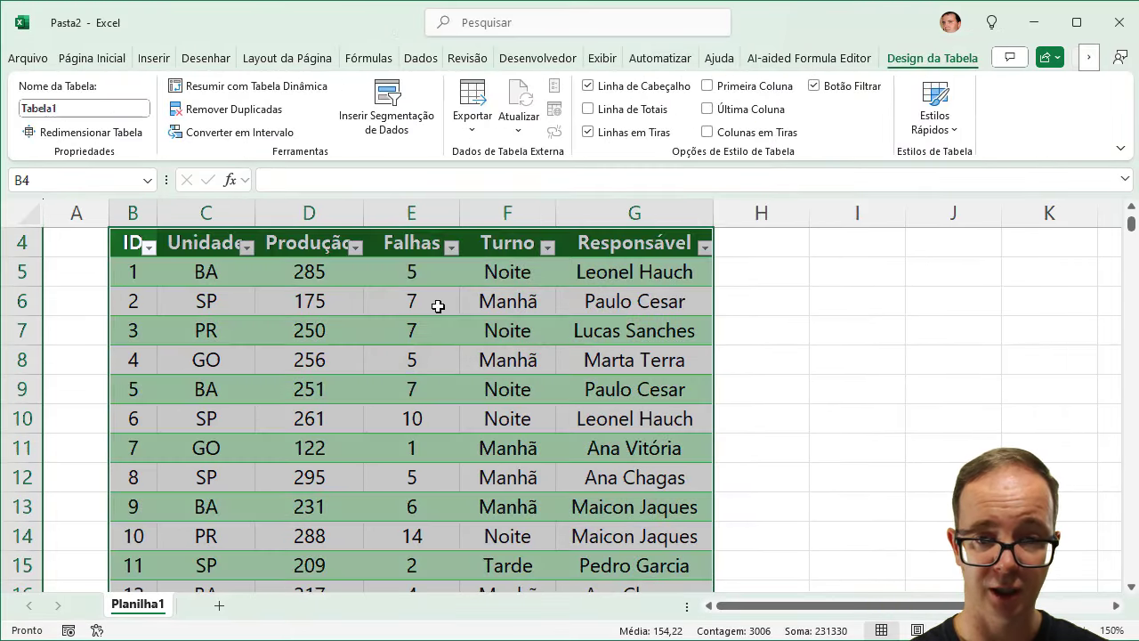
pyautogui.scroll(1, 436, 399)
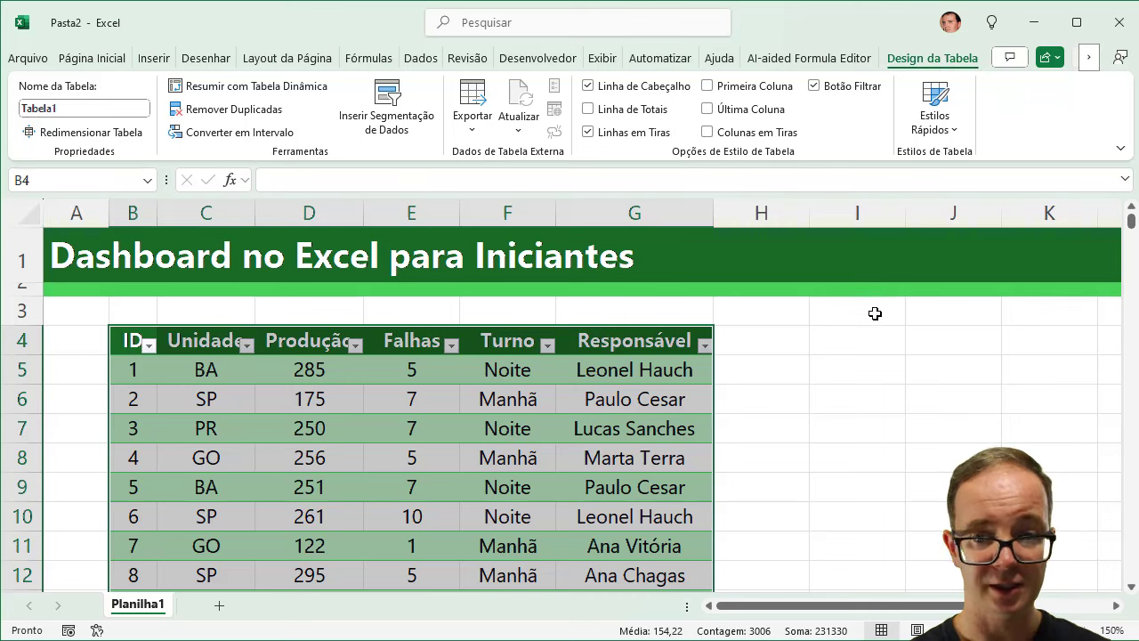
pyautogui.click(868, 341)
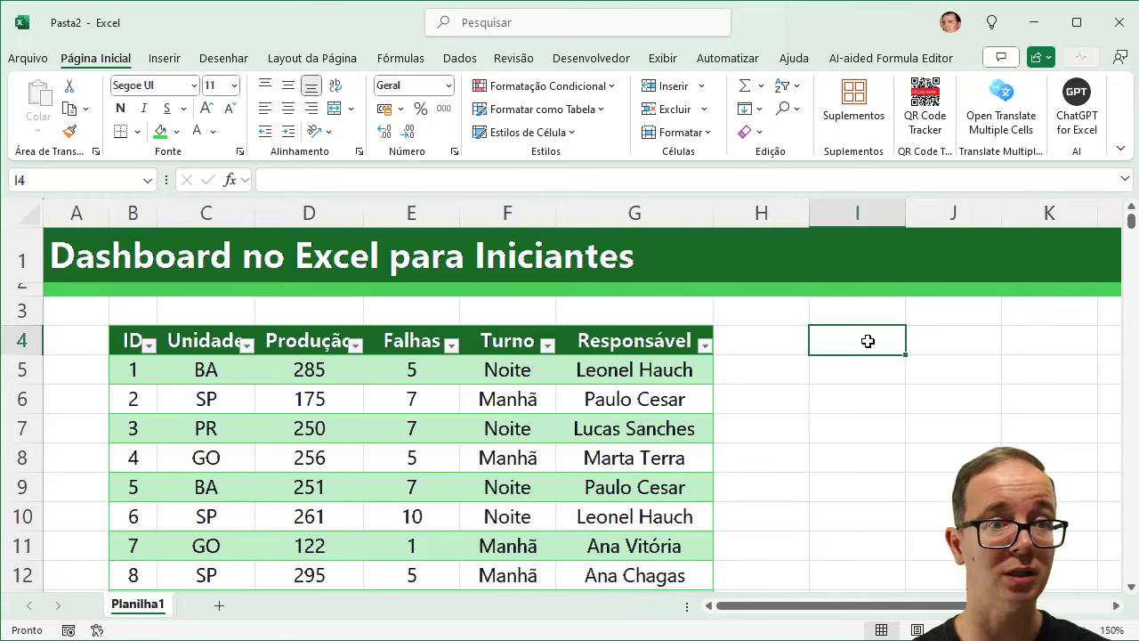
# Step: Change the table name from Tabela1 to BasedeDados, replacing the rejected hyphenated name
pyautogui.click(311, 398)
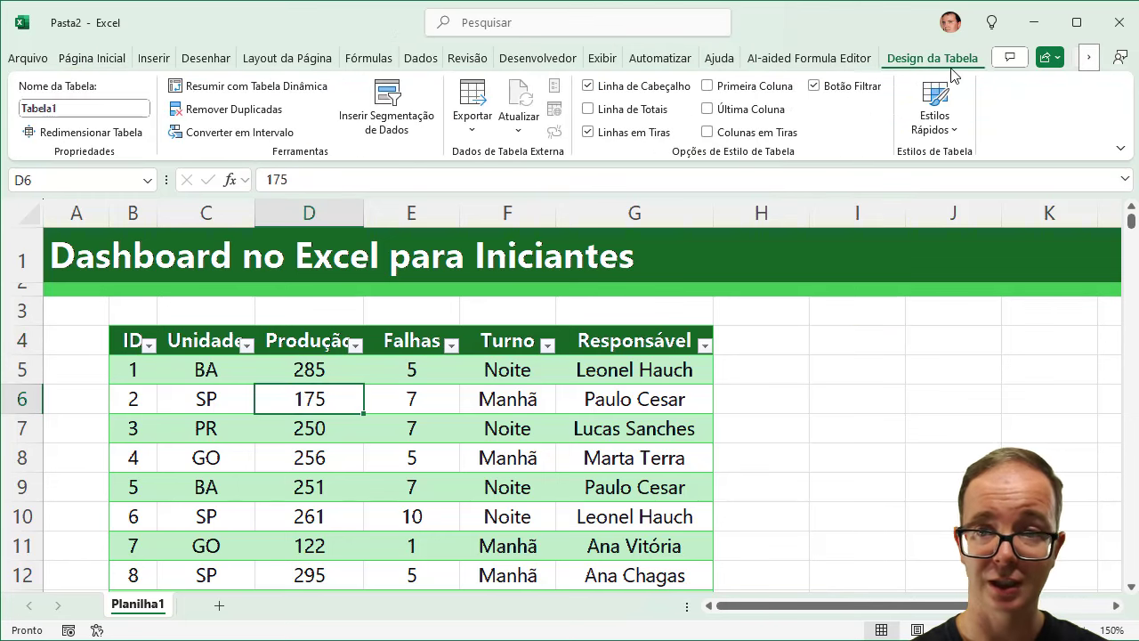
pyautogui.click(105, 109)
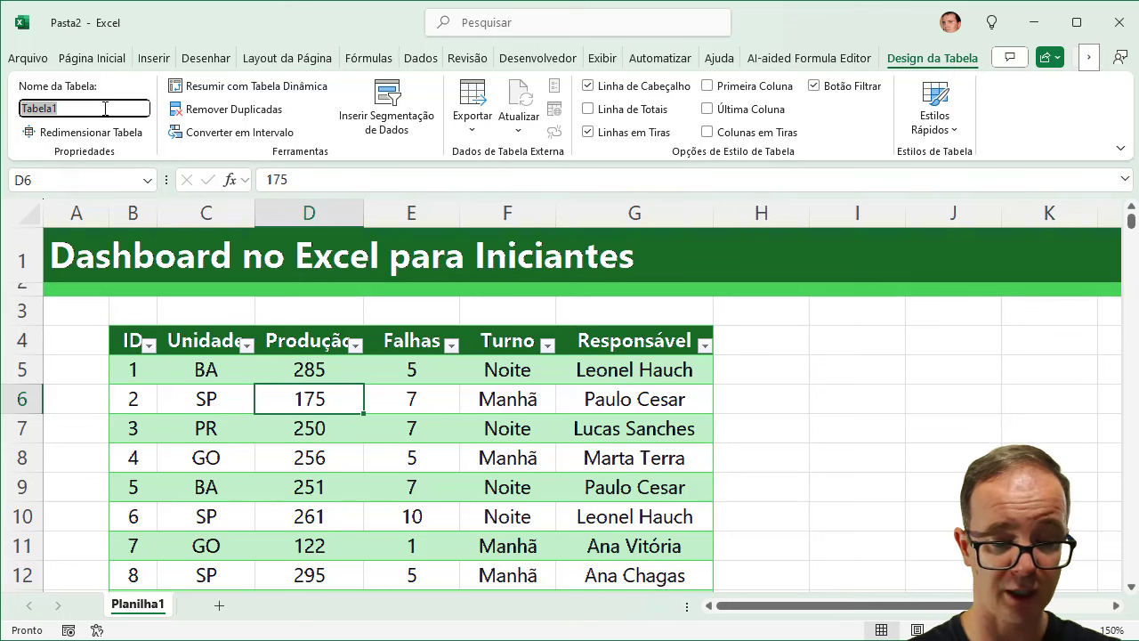
pyautogui.write('Base-de-Dados')
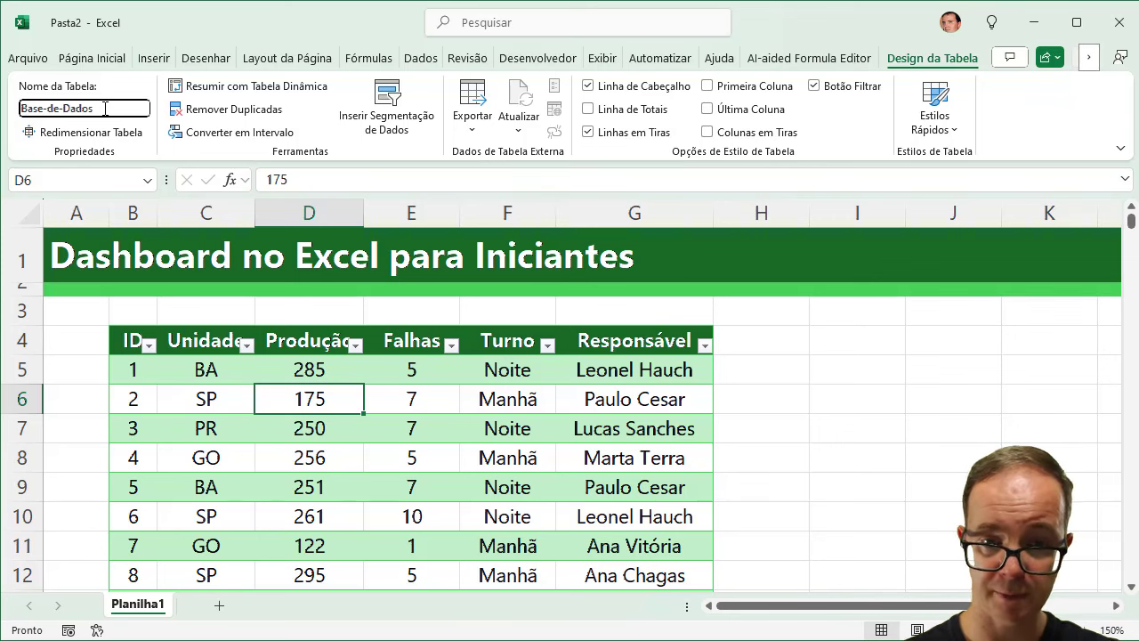
pyautogui.click(487, 400)
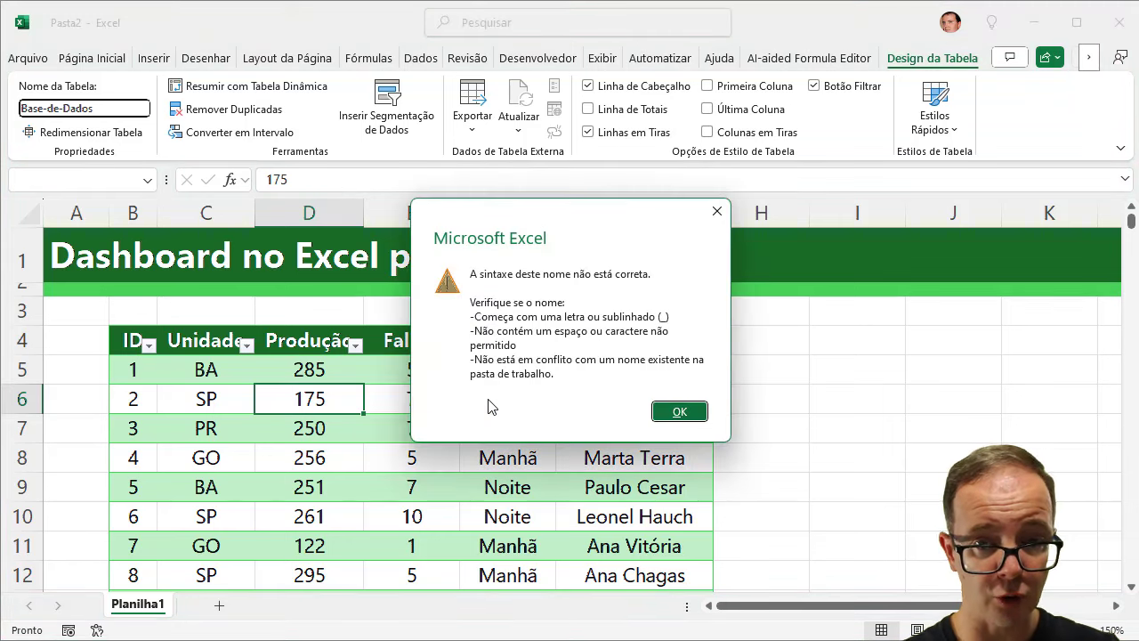
pyautogui.click(679, 411)
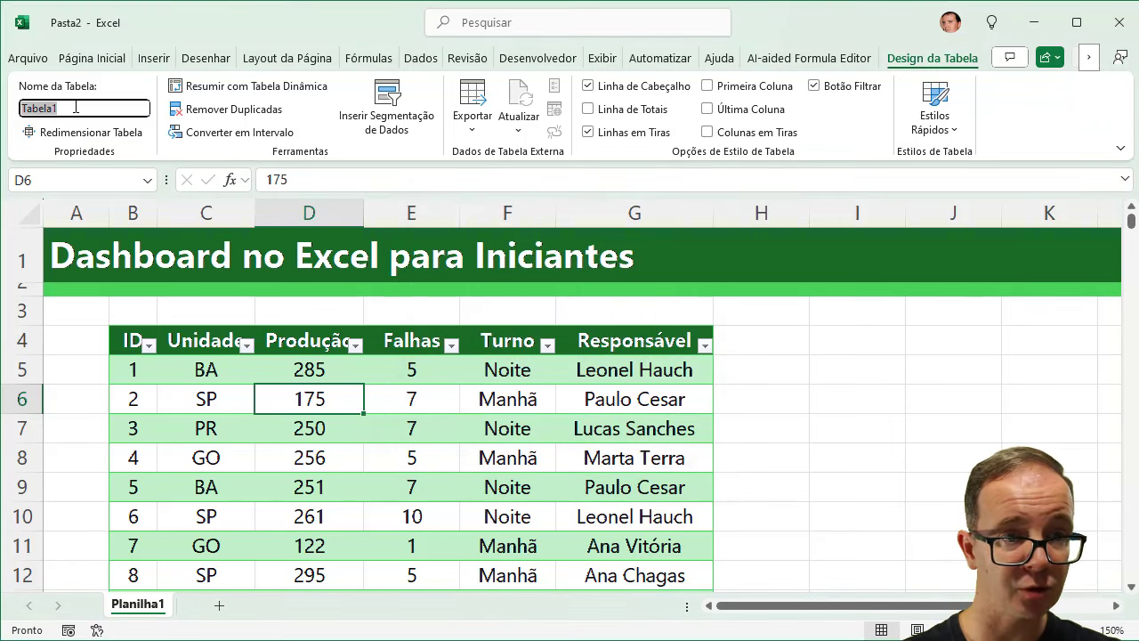
pyautogui.write('BasedeDados')
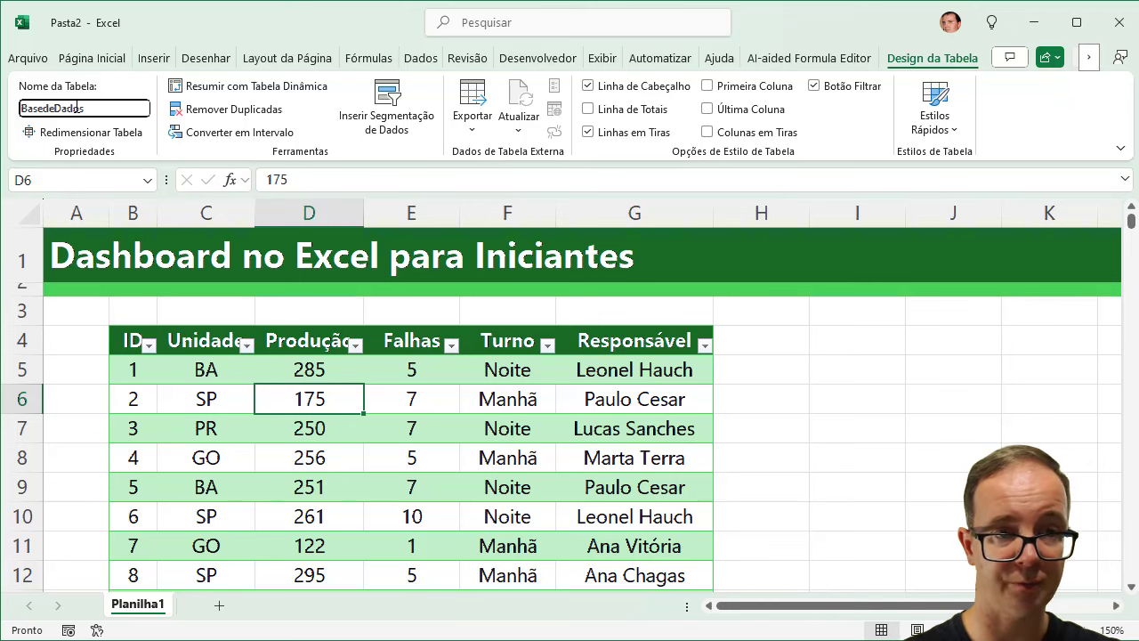
pyautogui.press('Return')
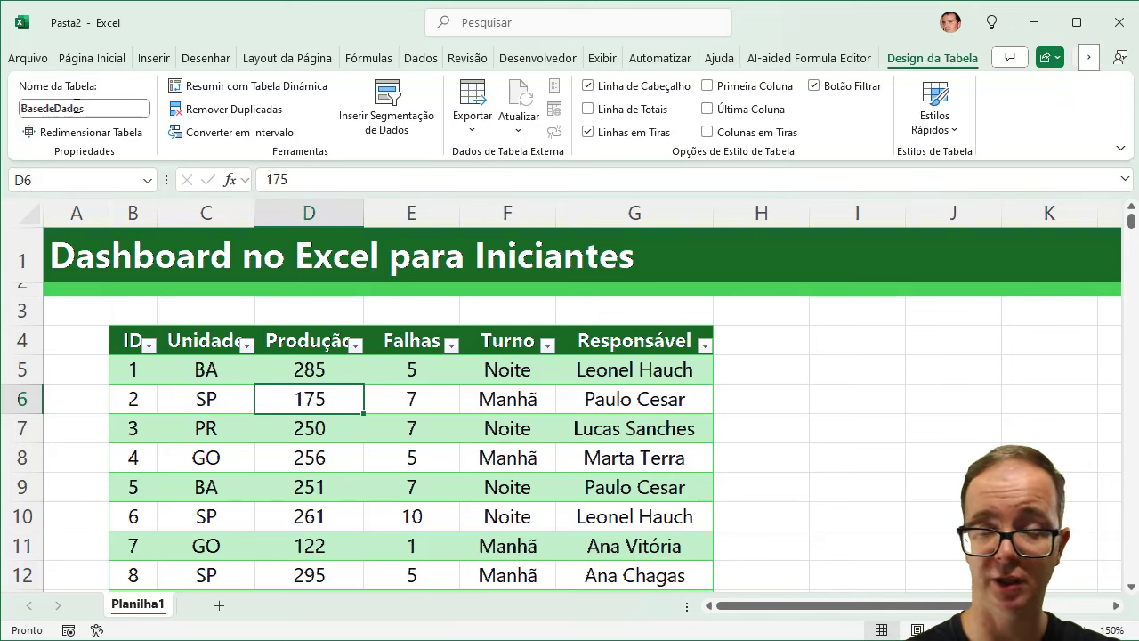
pyautogui.click(380, 437)
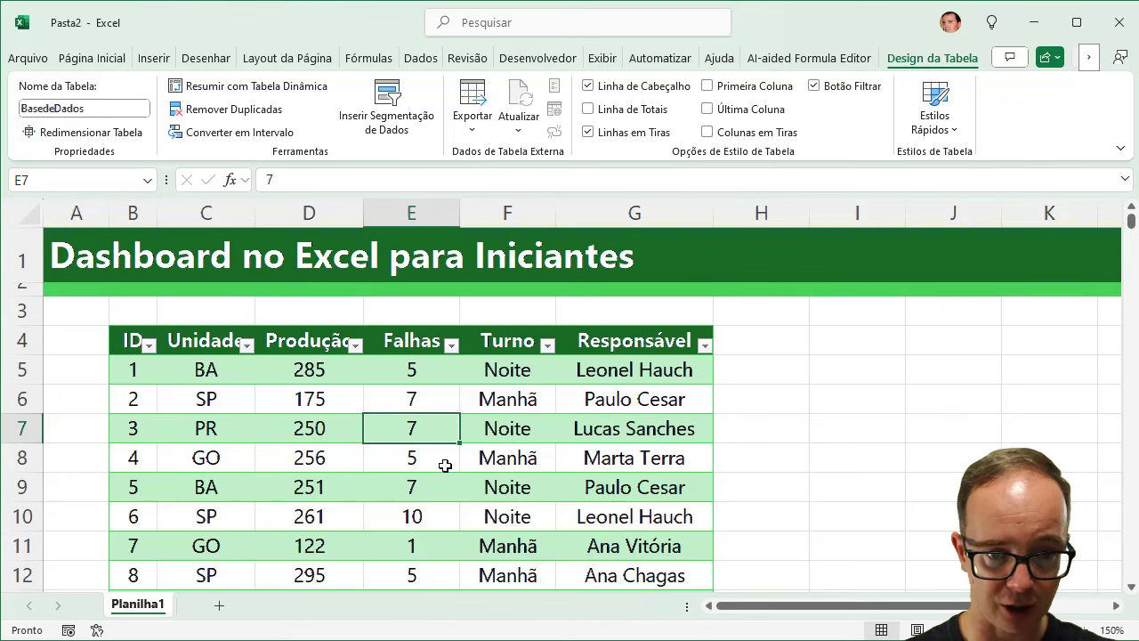
# Step: Summarize BasedeDados with a PivotTable on a new worksheet, Planilha2
pyautogui.click(224, 85)
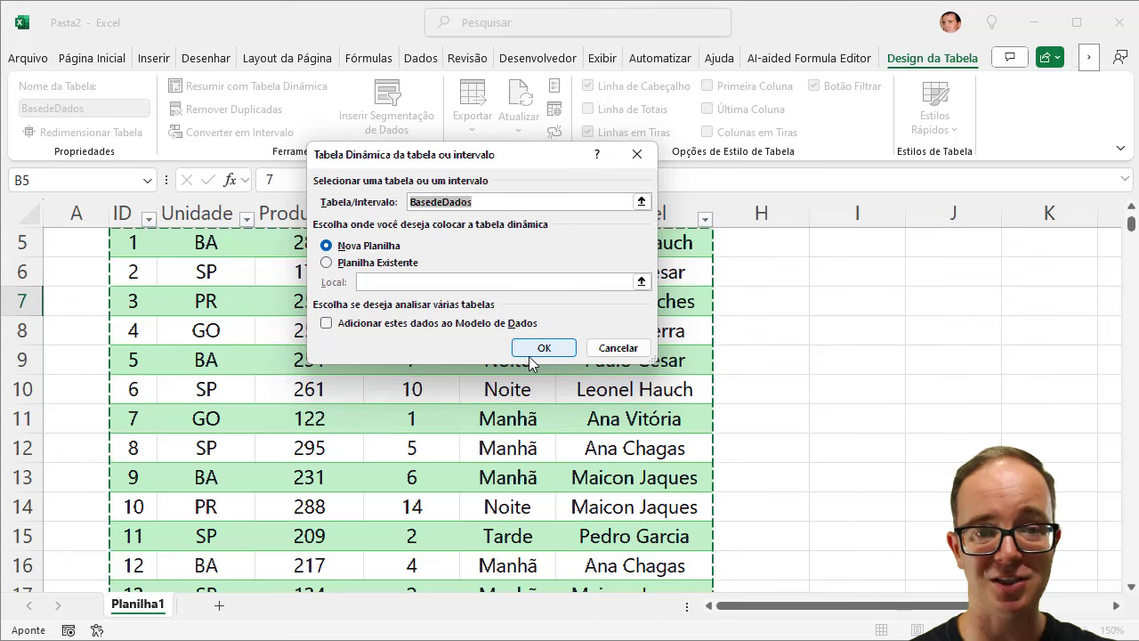
pyautogui.click(532, 350)
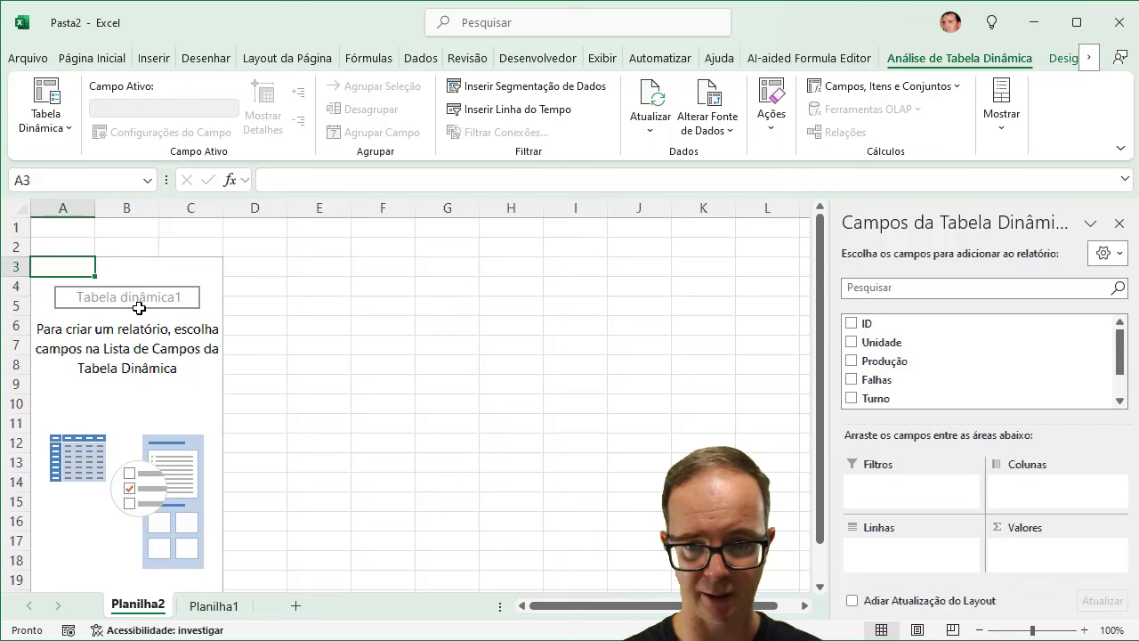
pyautogui.moveTo(889, 343)
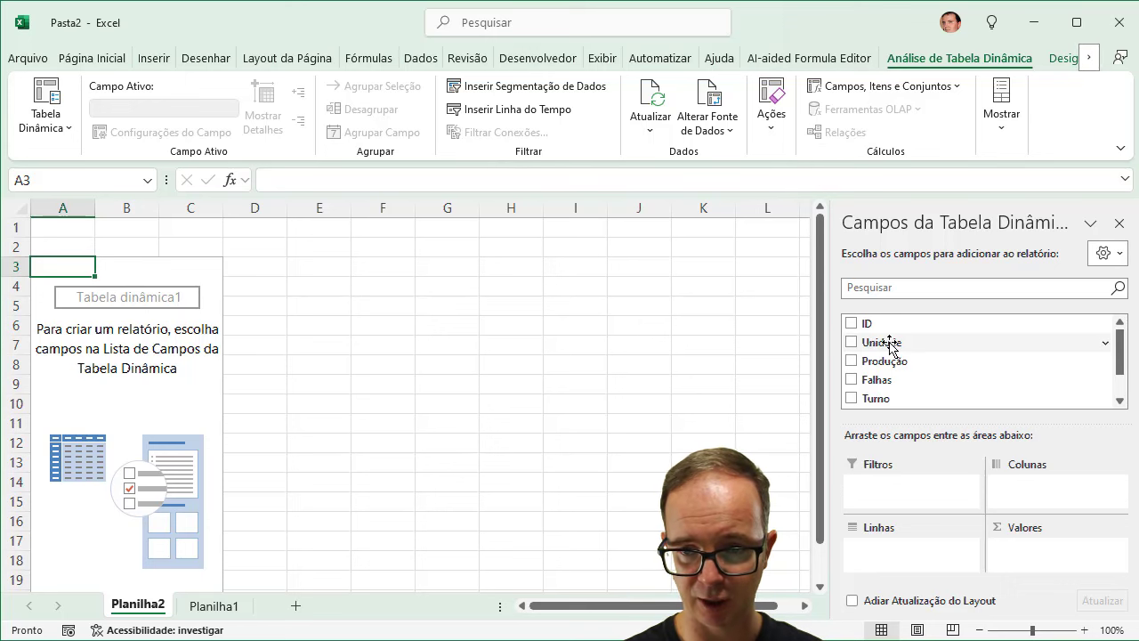
# Step: Place Unidade in the pivot rows and sum Produção for each unit
pyautogui.moveTo(891, 346); pyautogui.dragTo(898, 515)
pyautogui.moveTo(894, 552); pyautogui.dragTo(894, 550)
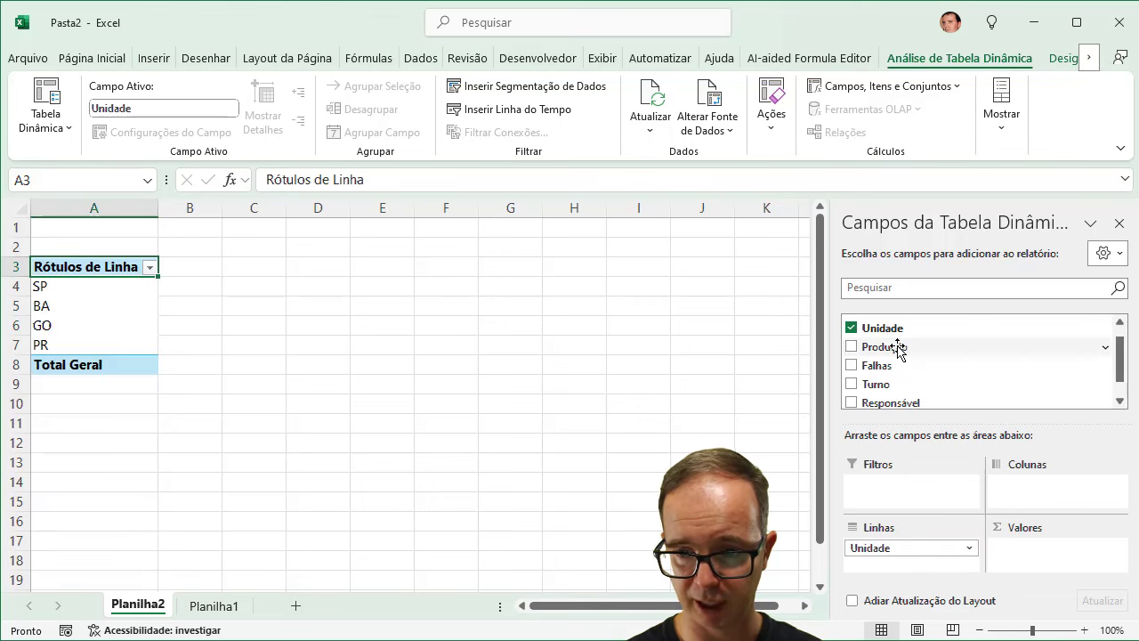
pyautogui.moveTo(897, 349); pyautogui.dragTo(1026, 558)
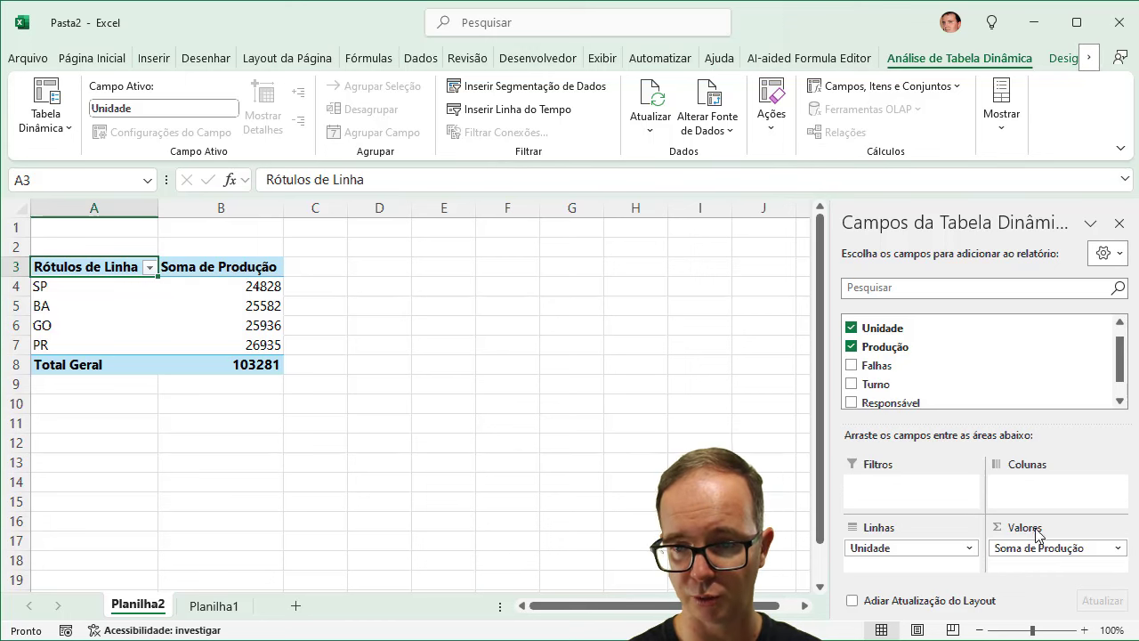
# Step: Check the data sheet, then add Turno as columns and Responsável as a report filter
pyautogui.click(239, 607)
pyautogui.scroll(2, 363, 307)
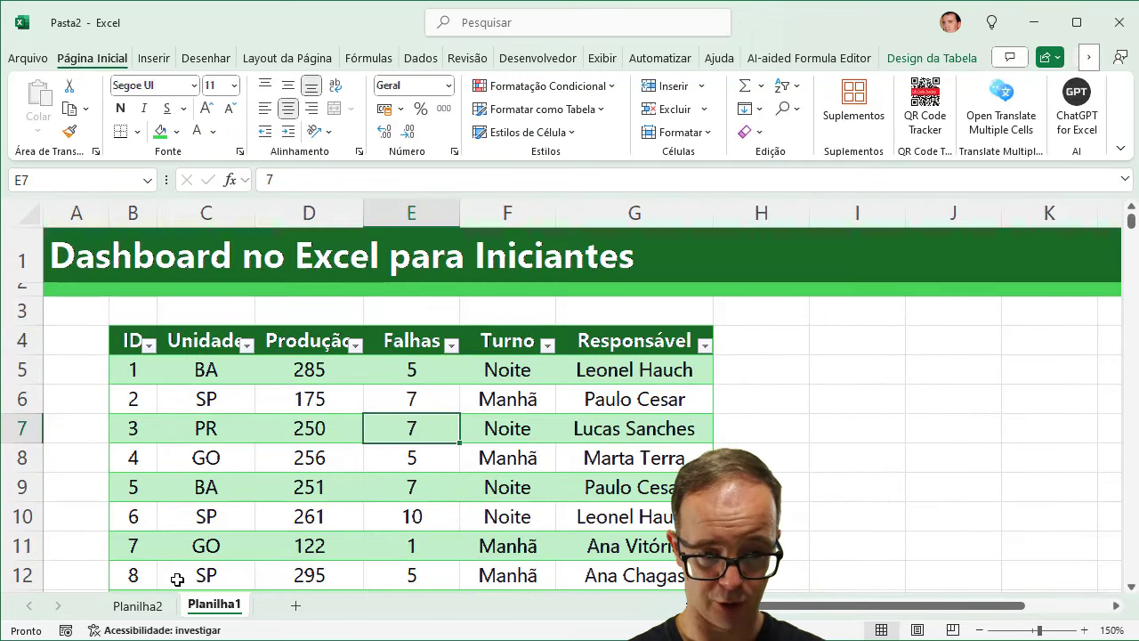
pyautogui.click(156, 609)
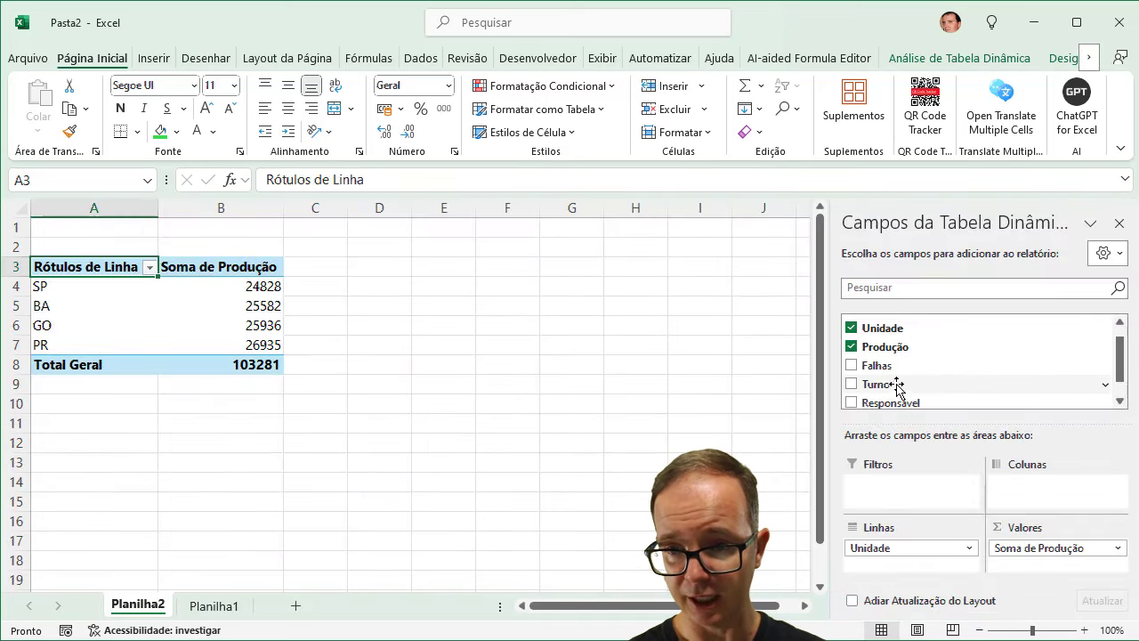
pyautogui.moveTo(877, 383); pyautogui.dragTo(1043, 492)
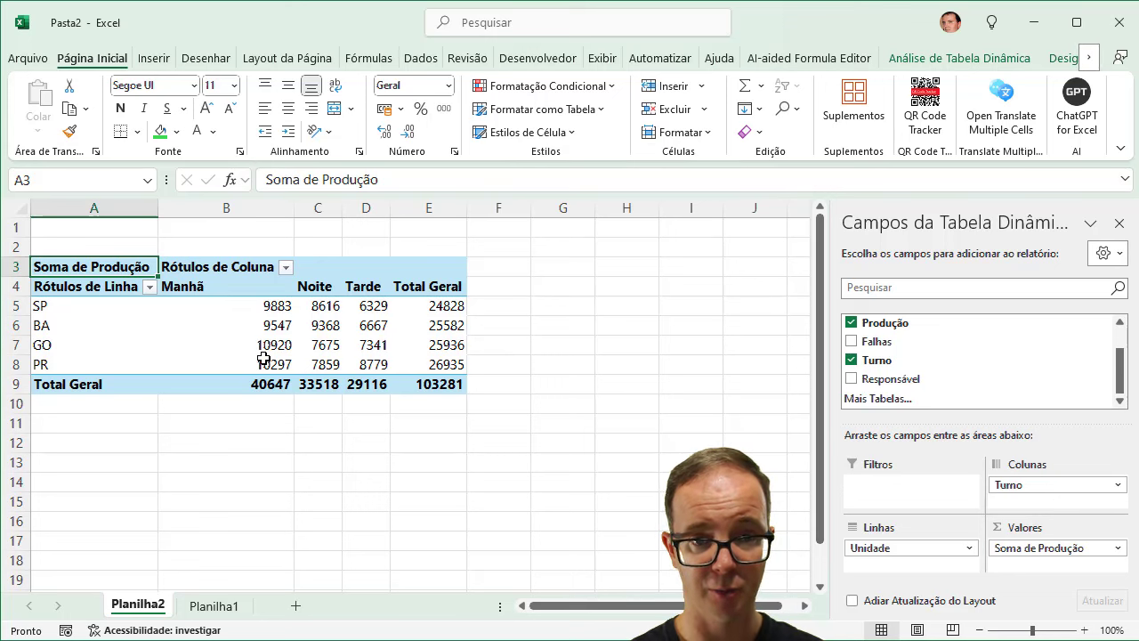
pyautogui.moveTo(263, 360)
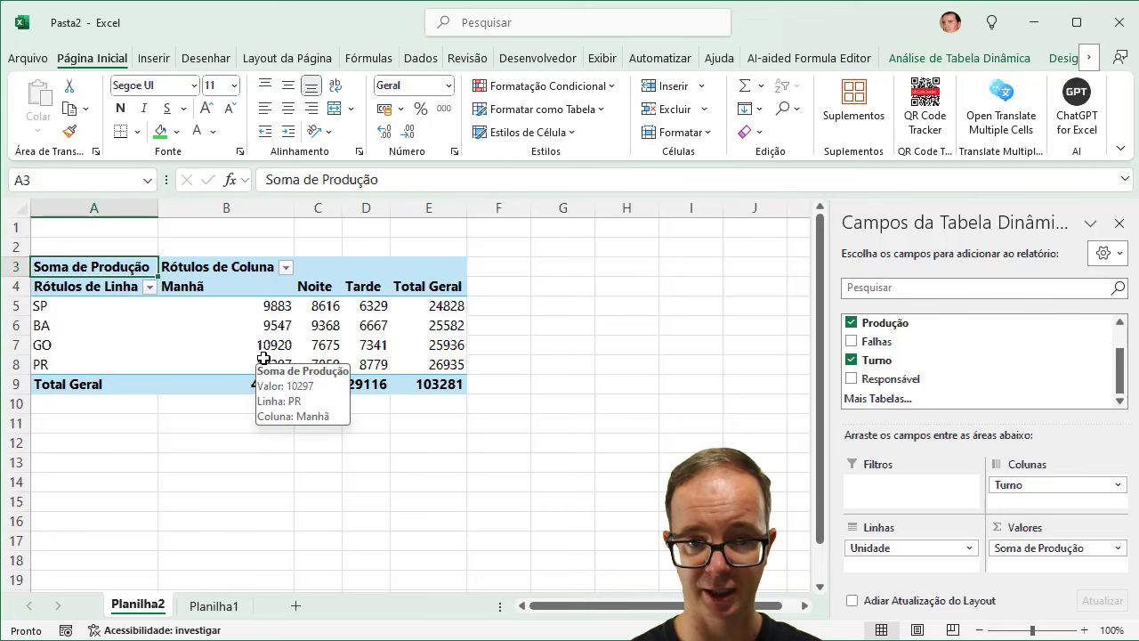
pyautogui.moveTo(890, 378); pyautogui.dragTo(894, 498)
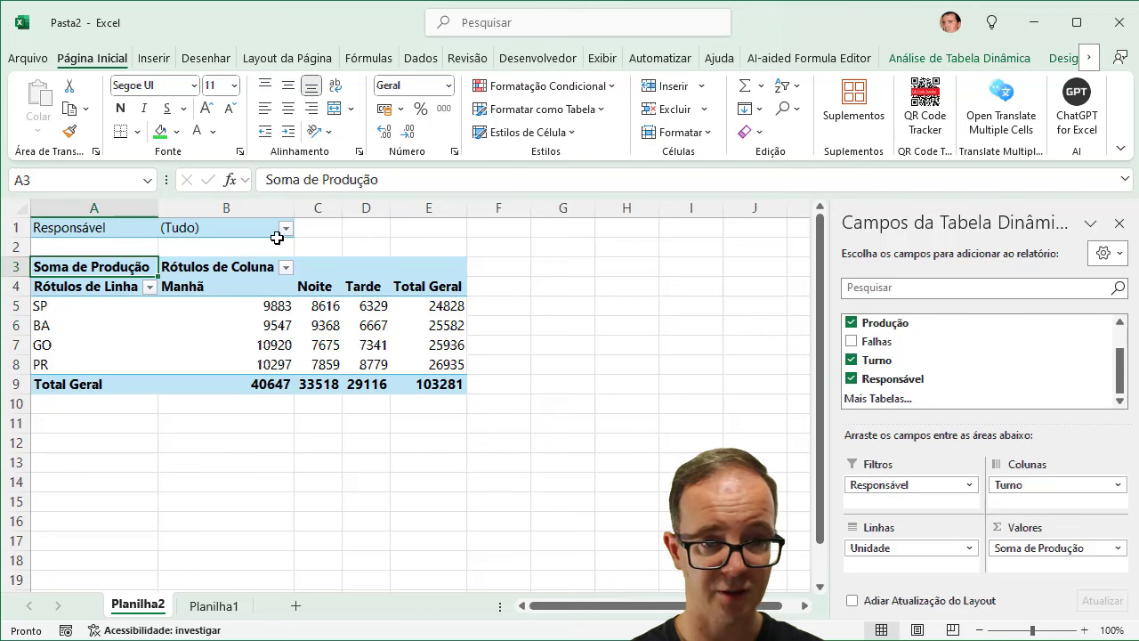
# Step: Filter the pivot by Responsável, trying three people before returning to the first
pyautogui.click(285, 228)
pyautogui.click(133, 290)
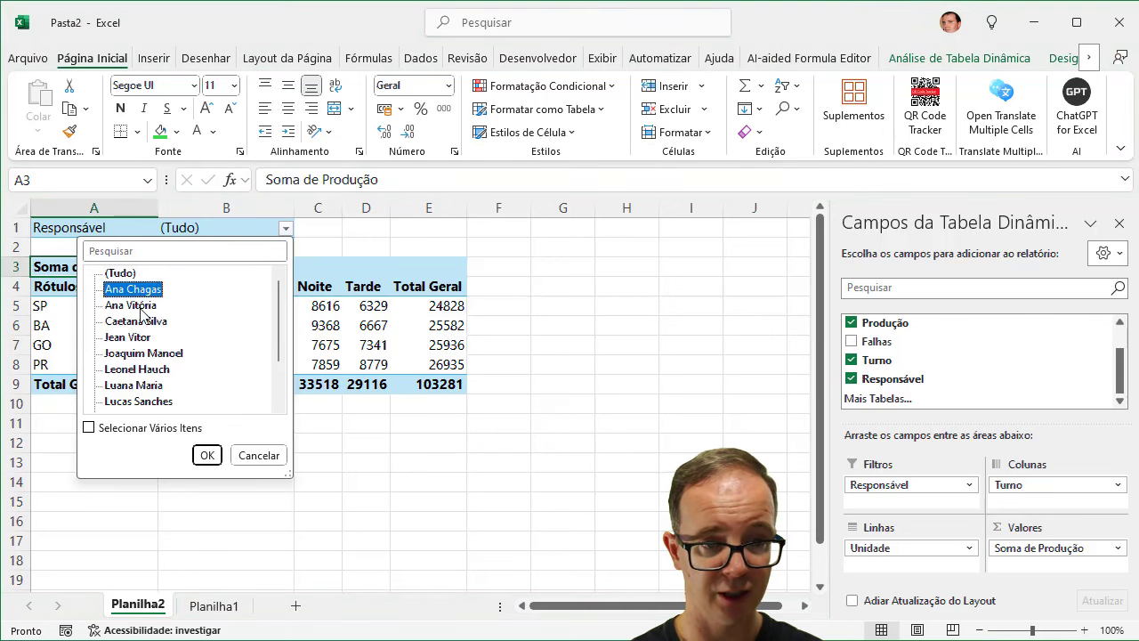
pyautogui.click(205, 452)
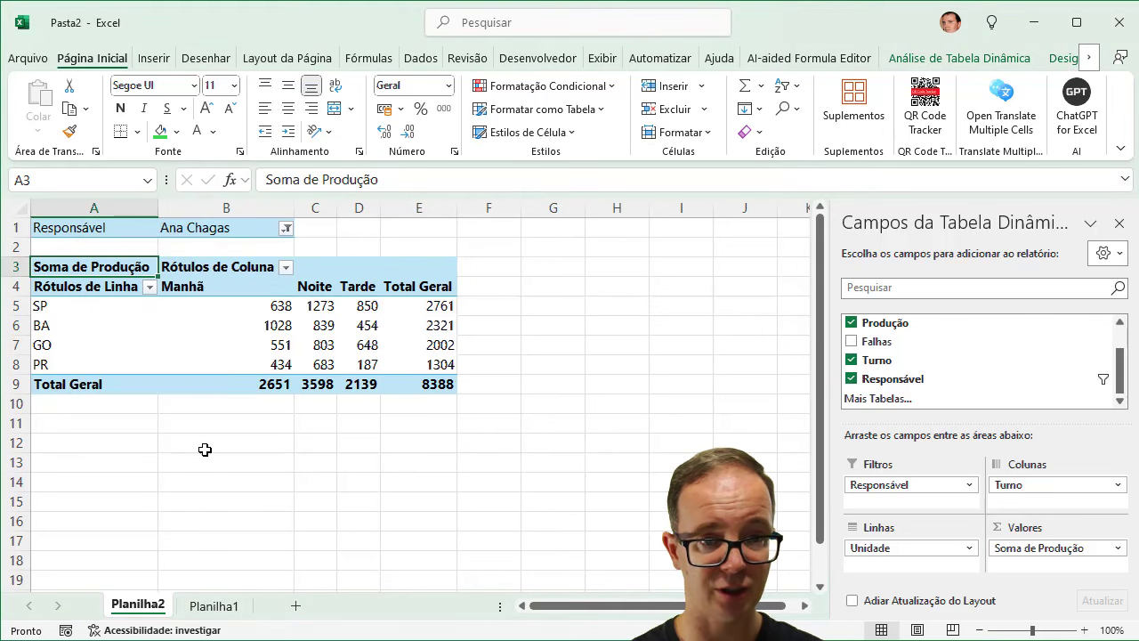
pyautogui.click(286, 228)
pyautogui.click(127, 338)
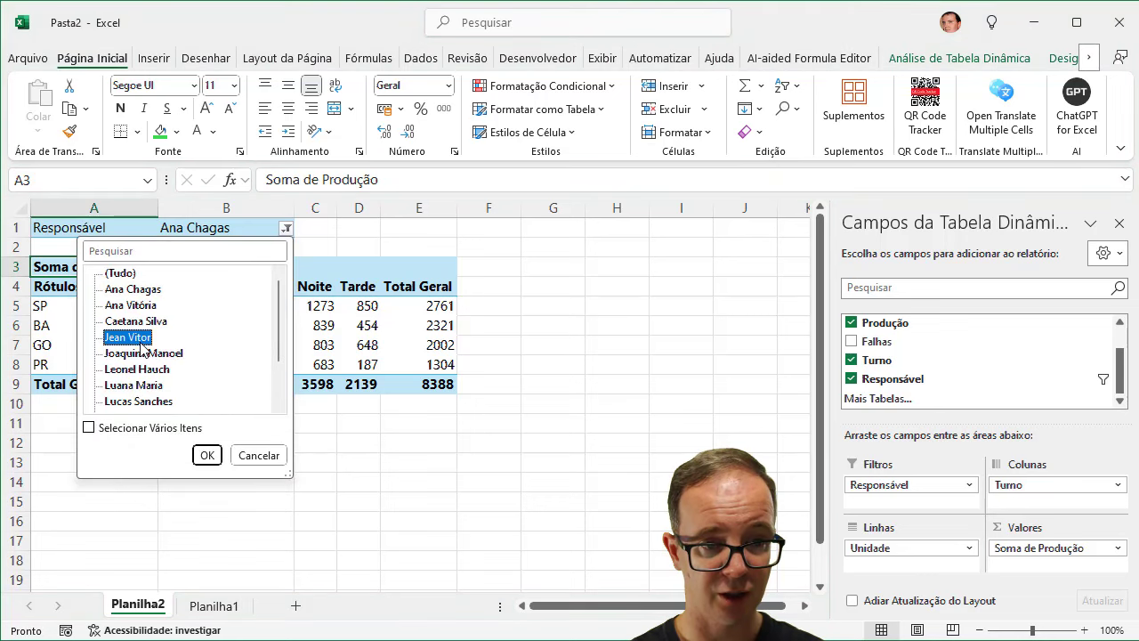
pyautogui.click(205, 455)
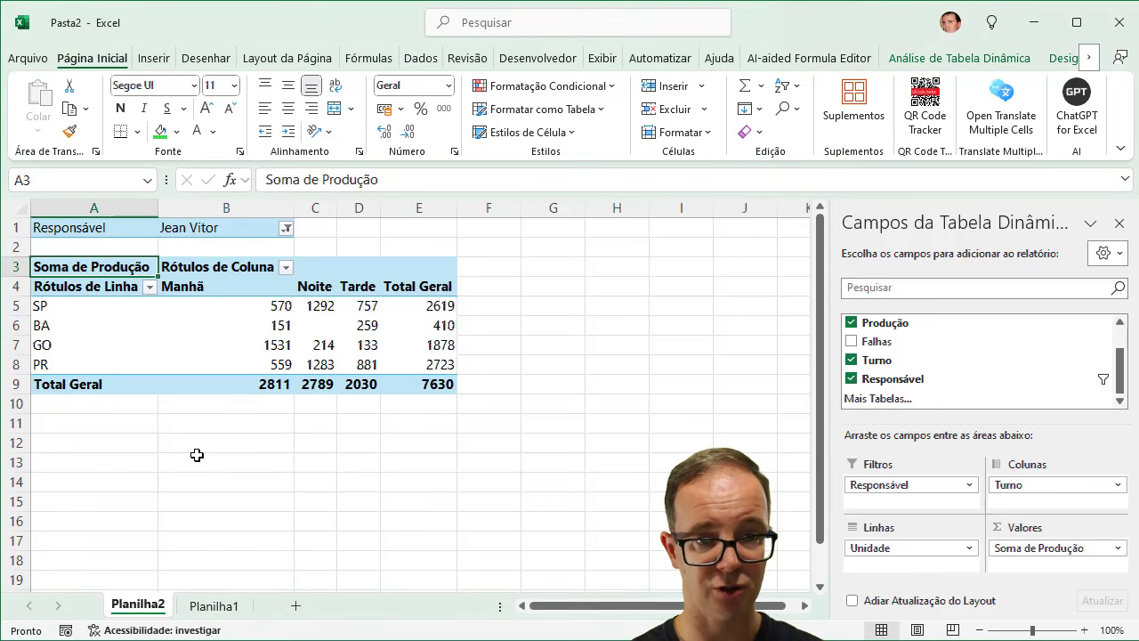
pyautogui.click(285, 229)
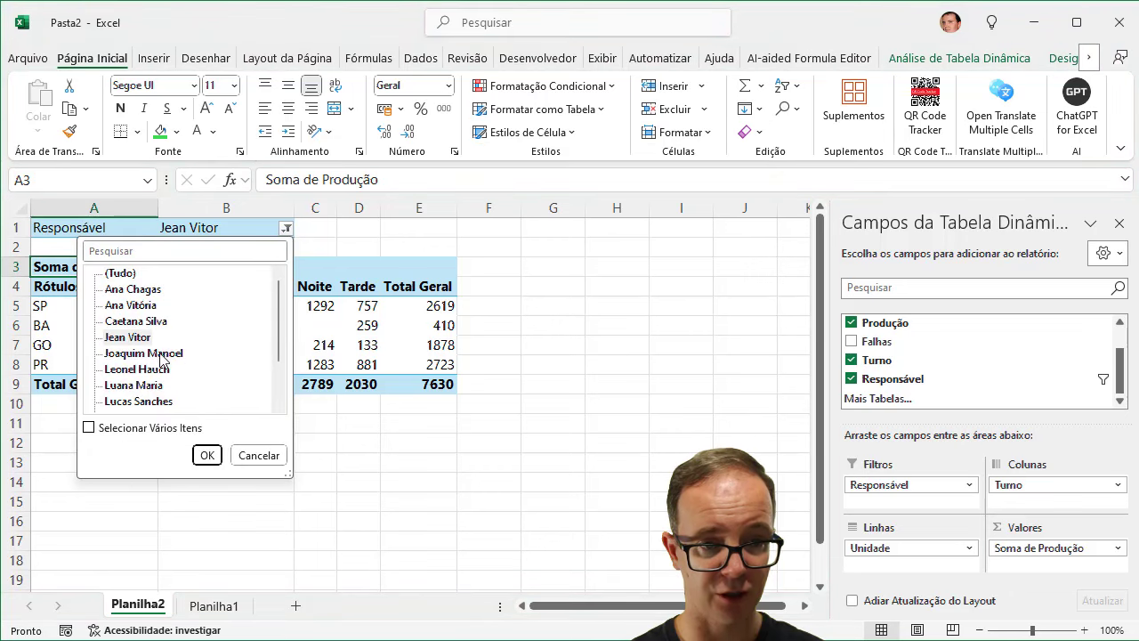
pyautogui.click(143, 305)
pyautogui.click(206, 454)
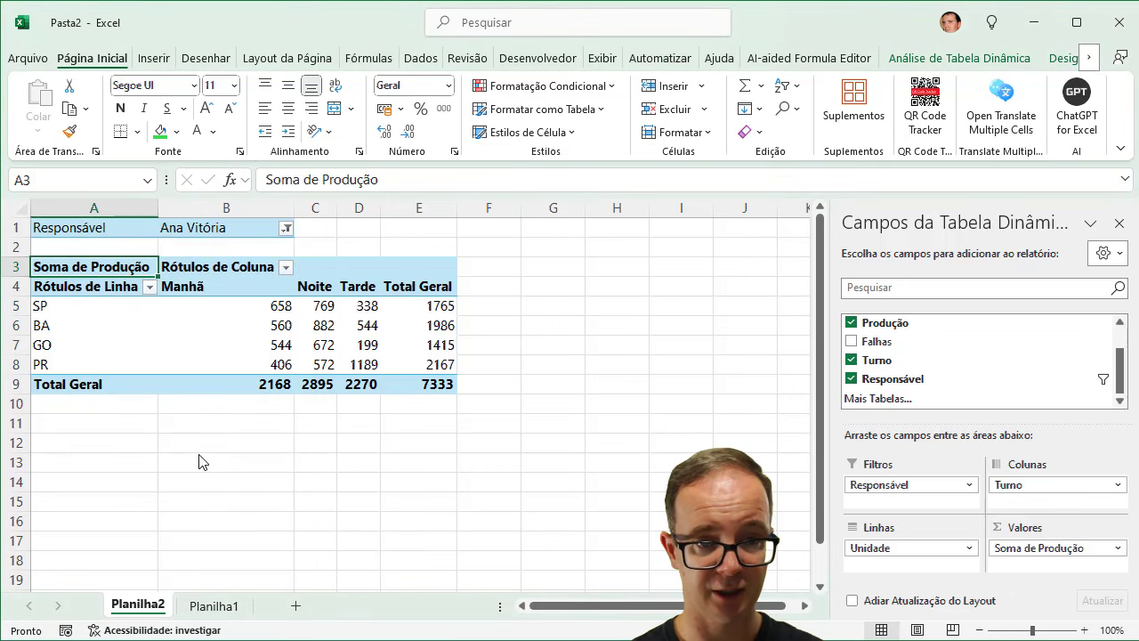
pyautogui.click(287, 229)
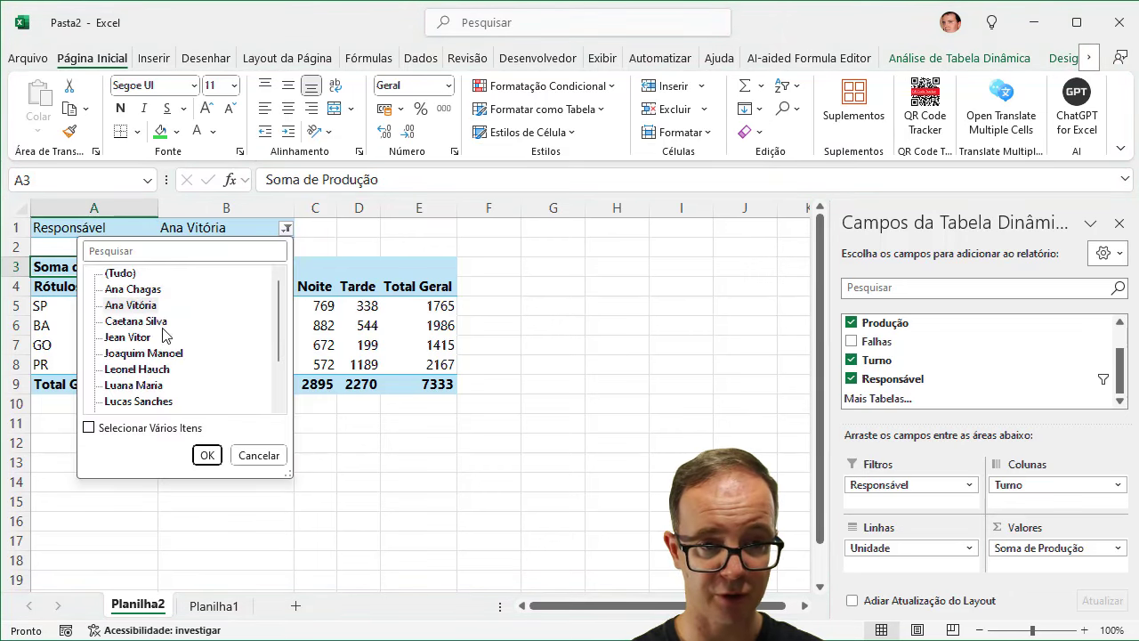
pyautogui.click(132, 290)
pyautogui.click(206, 455)
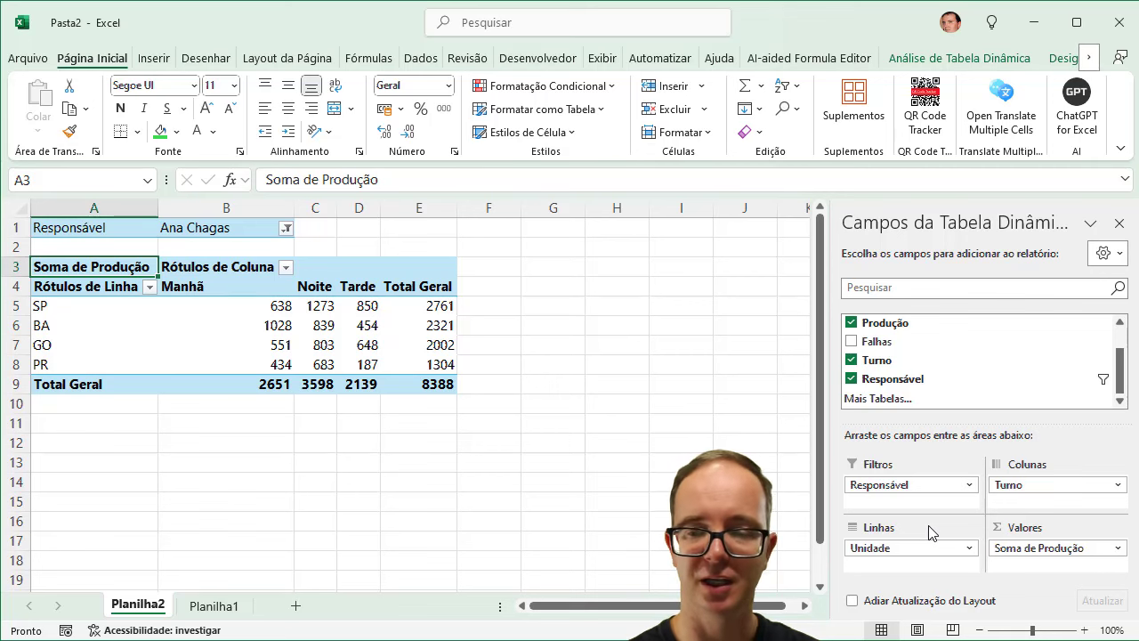
# Step: Clear the pivot by removing the Responsável filter, Turno columns, Produção sum and Unidade rows
pyautogui.moveTo(917, 485); pyautogui.dragTo(952, 361)
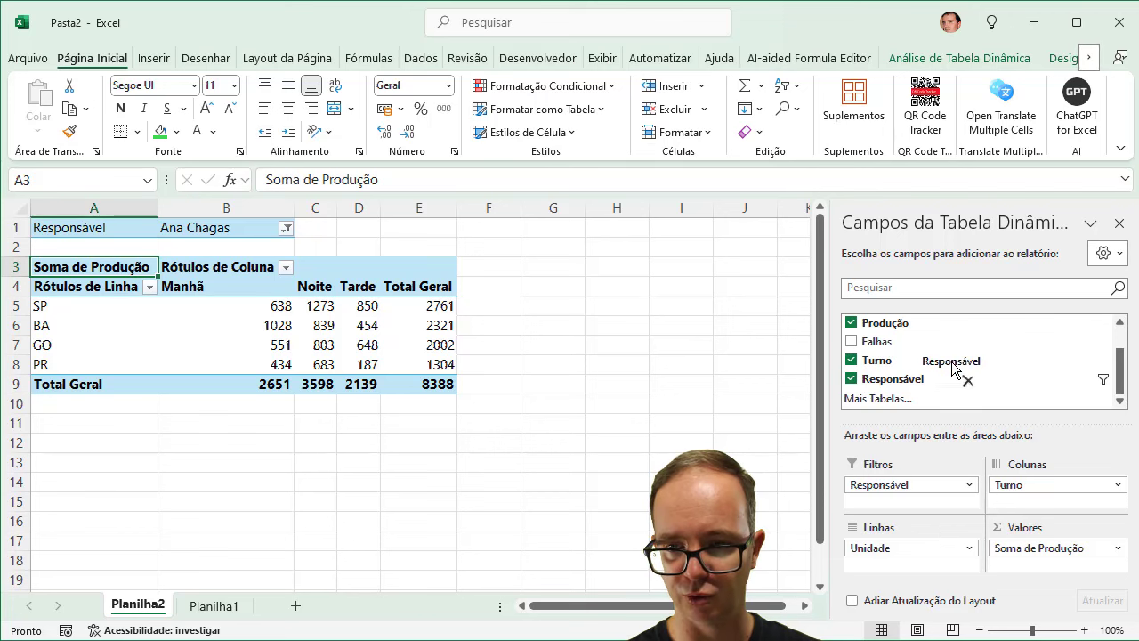
pyautogui.moveTo(1041, 484); pyautogui.dragTo(1018, 351)
pyautogui.moveTo(1058, 548); pyautogui.dragTo(1066, 362)
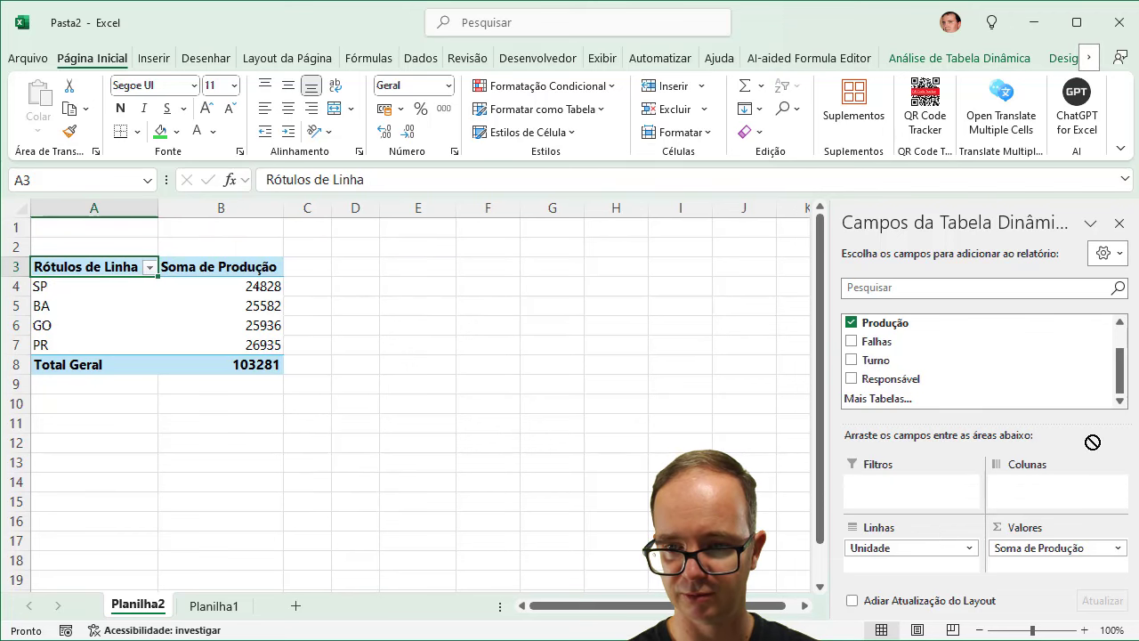
pyautogui.moveTo(907, 547)
pyautogui.mouseDown()
pyautogui.moveTo(1032, 374)
pyautogui.moveTo(991, 340)
pyautogui.mouseUp()
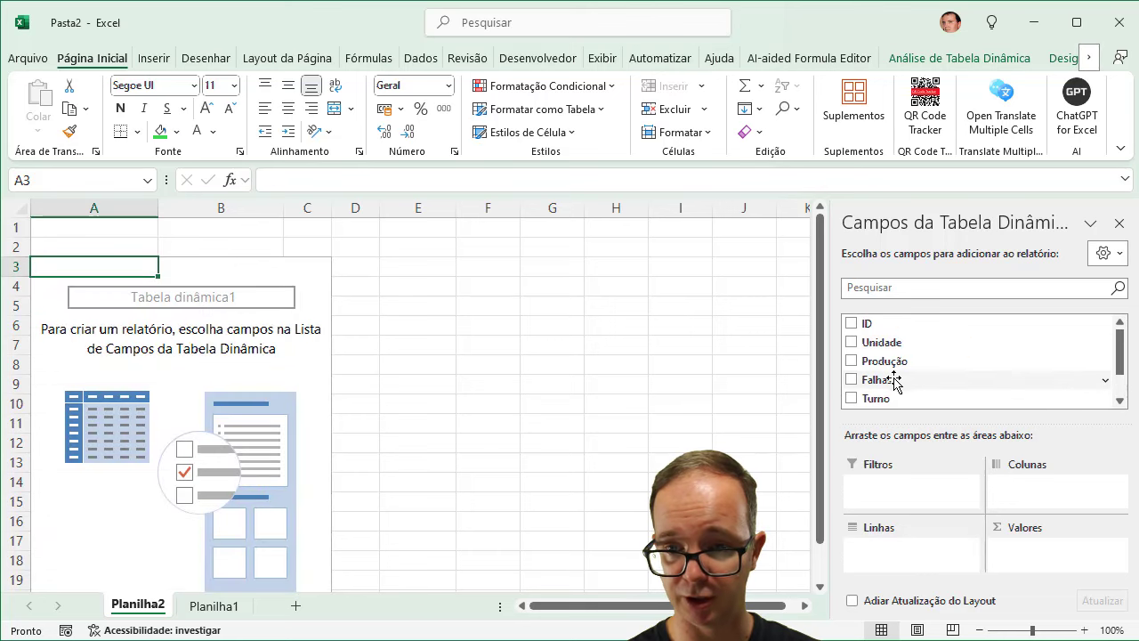
# Step: Show Soma de Produção and Soma de Falhas for each Responsável
pyautogui.moveTo(903, 360); pyautogui.dragTo(1049, 558)
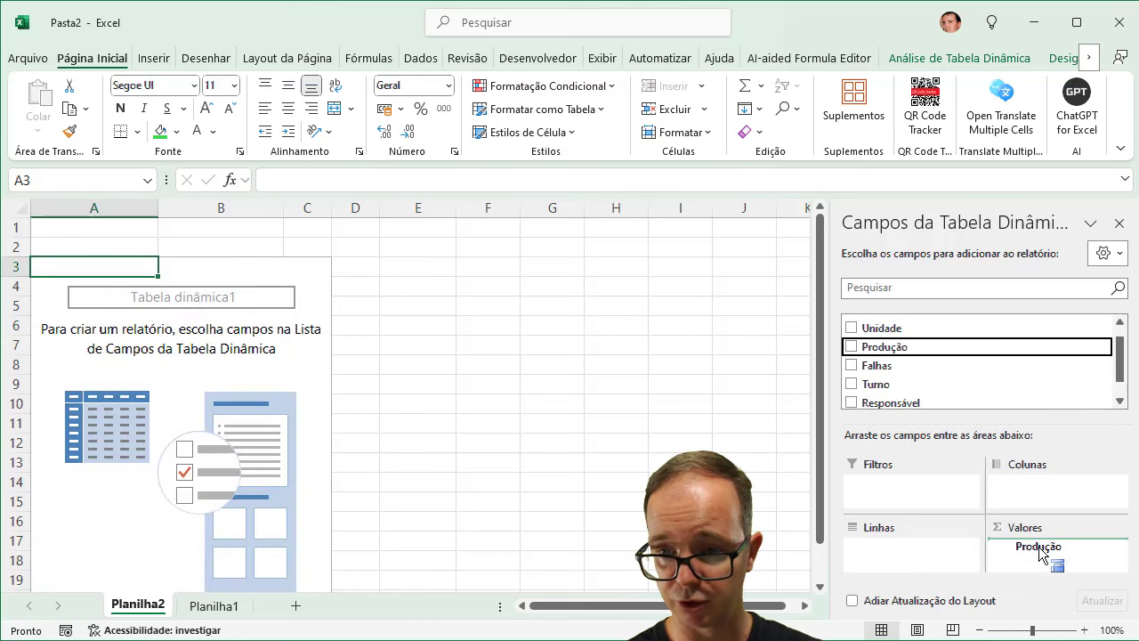
pyautogui.scroll(-1, 926, 385)
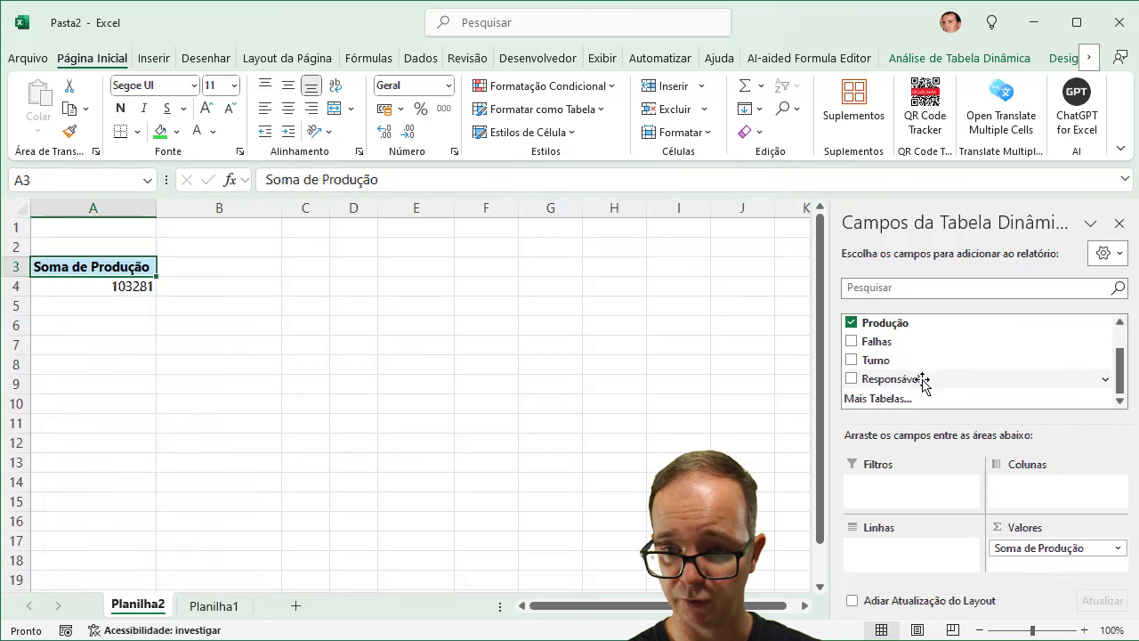
pyautogui.moveTo(922, 382); pyautogui.dragTo(925, 546)
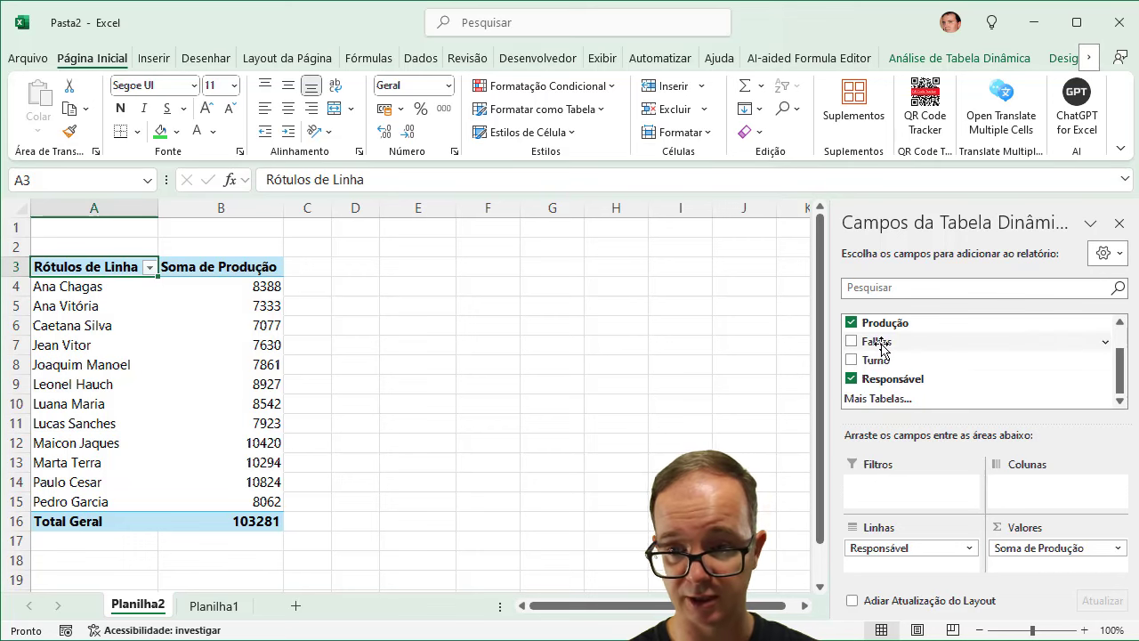
pyautogui.moveTo(883, 347); pyautogui.dragTo(1019, 565)
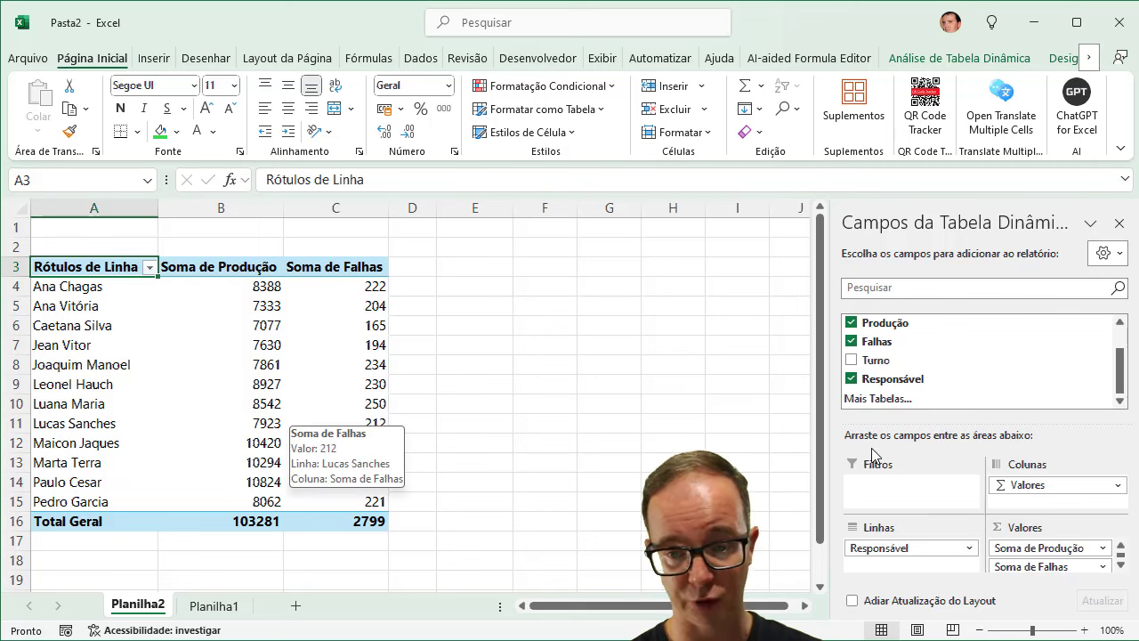
pyautogui.scroll(1, 933, 385)
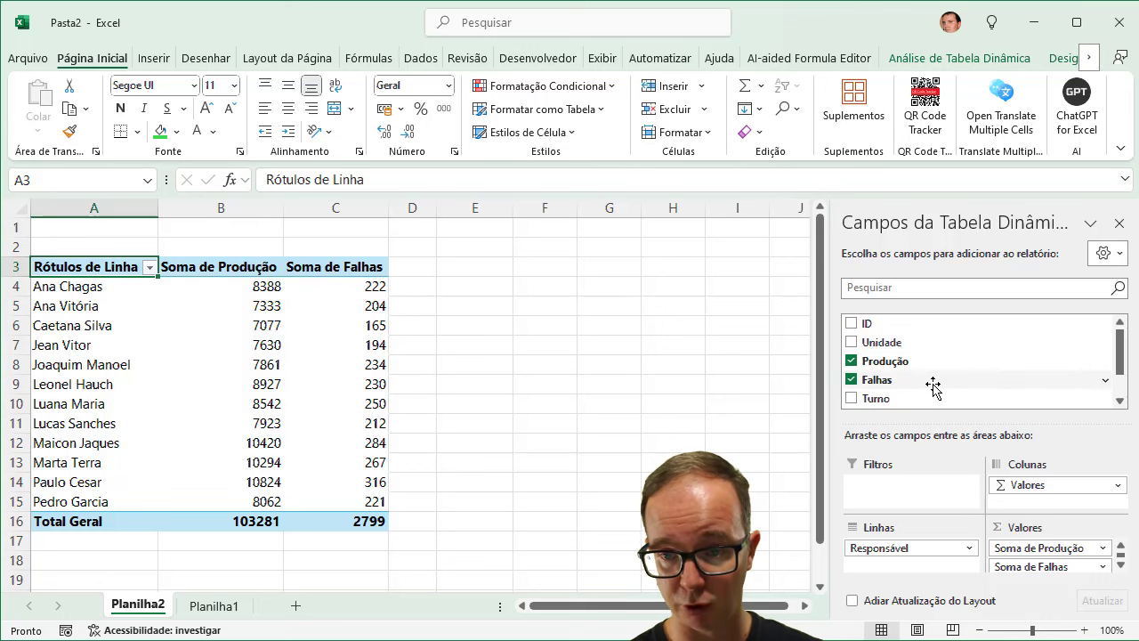
# Step: Add Unidade as a report filter and view the SP, then BA units
pyautogui.moveTo(902, 342); pyautogui.dragTo(928, 492)
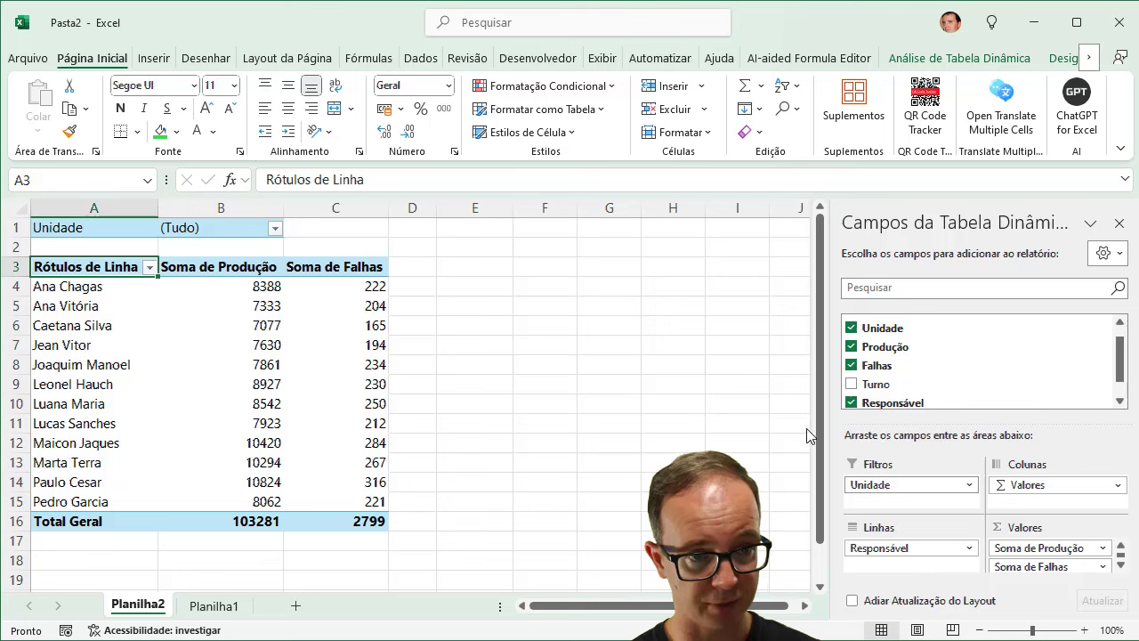
pyautogui.click(275, 228)
pyautogui.click(103, 290)
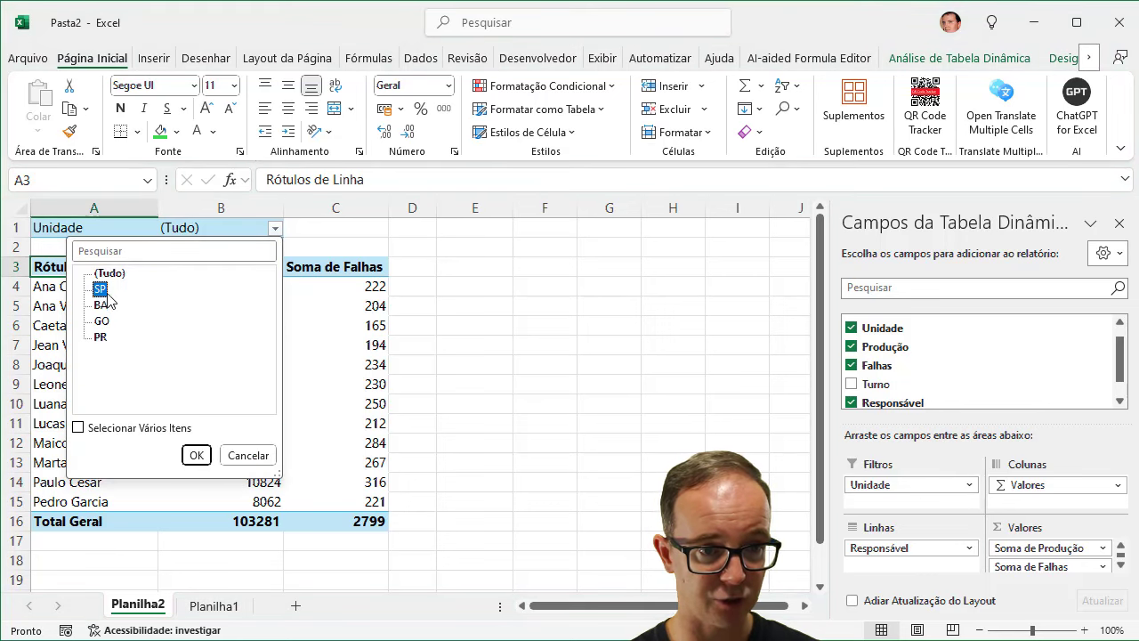
pyautogui.click(195, 455)
pyautogui.click(275, 229)
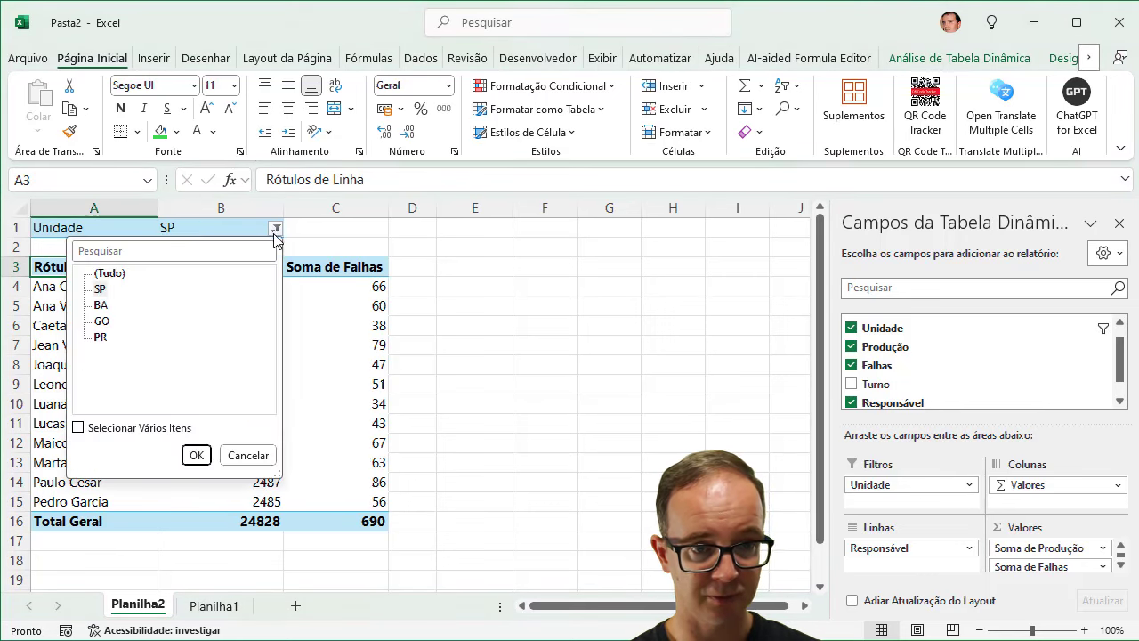
pyautogui.click(100, 304)
pyautogui.click(196, 455)
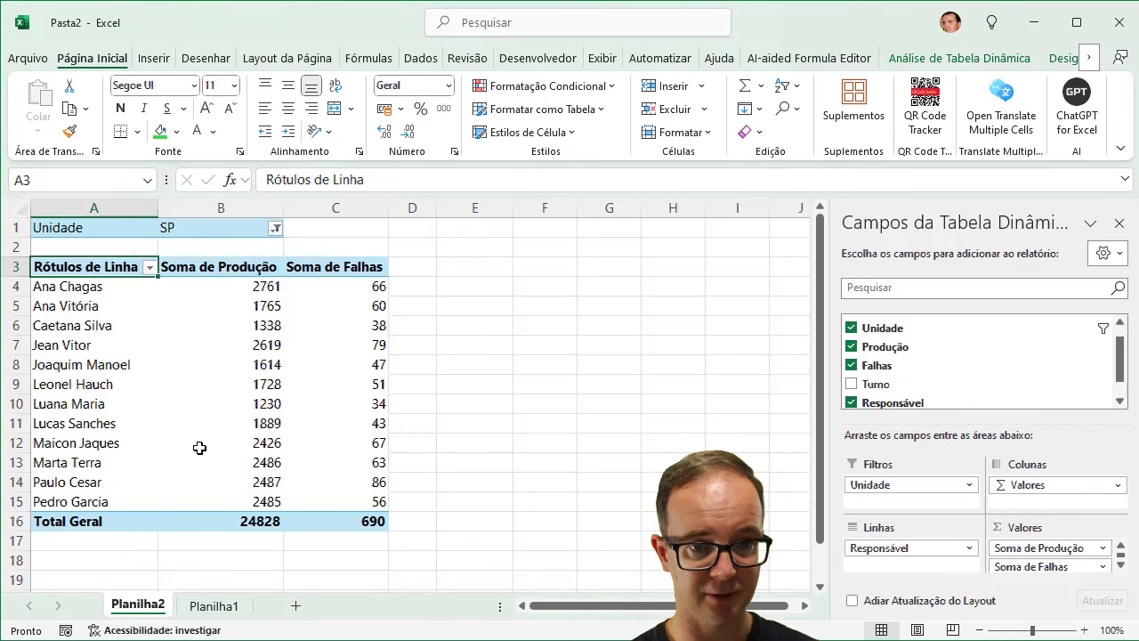
# Step: Switch the Unidade filter to GO, then settle on PR
pyautogui.click(275, 229)
pyautogui.click(101, 320)
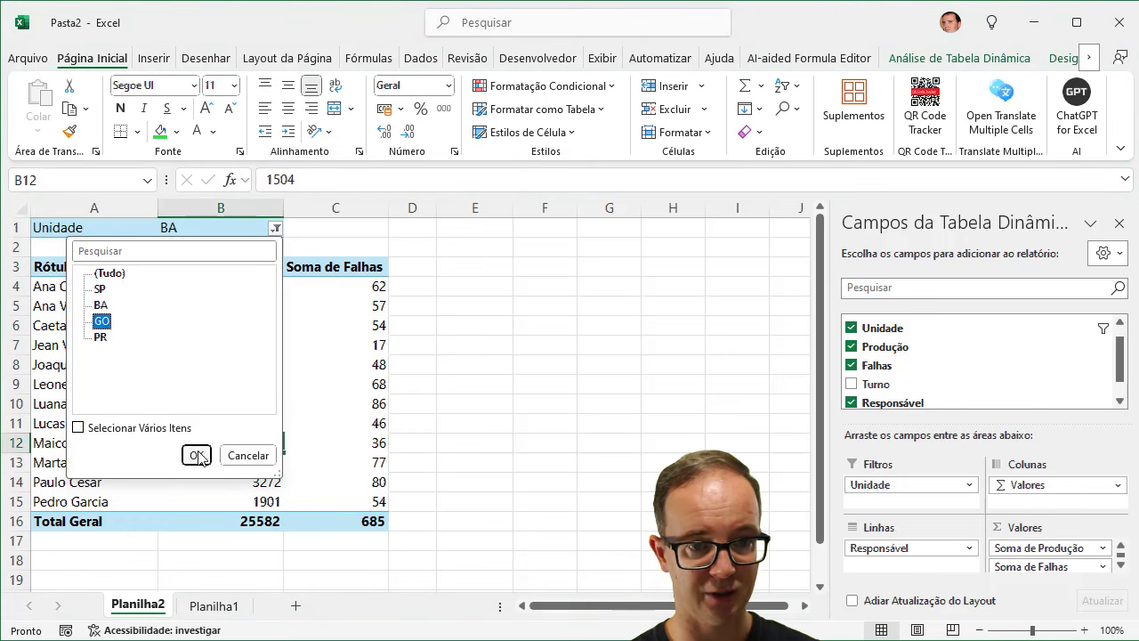
pyautogui.click(196, 454)
pyautogui.click(276, 228)
pyautogui.click(101, 336)
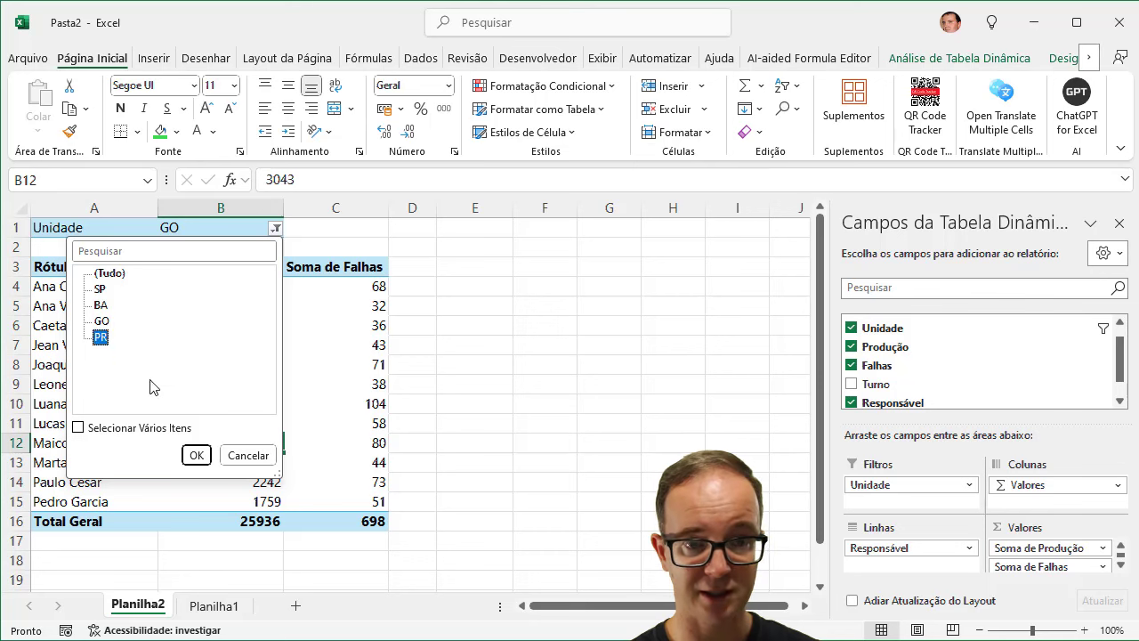
pyautogui.click(196, 455)
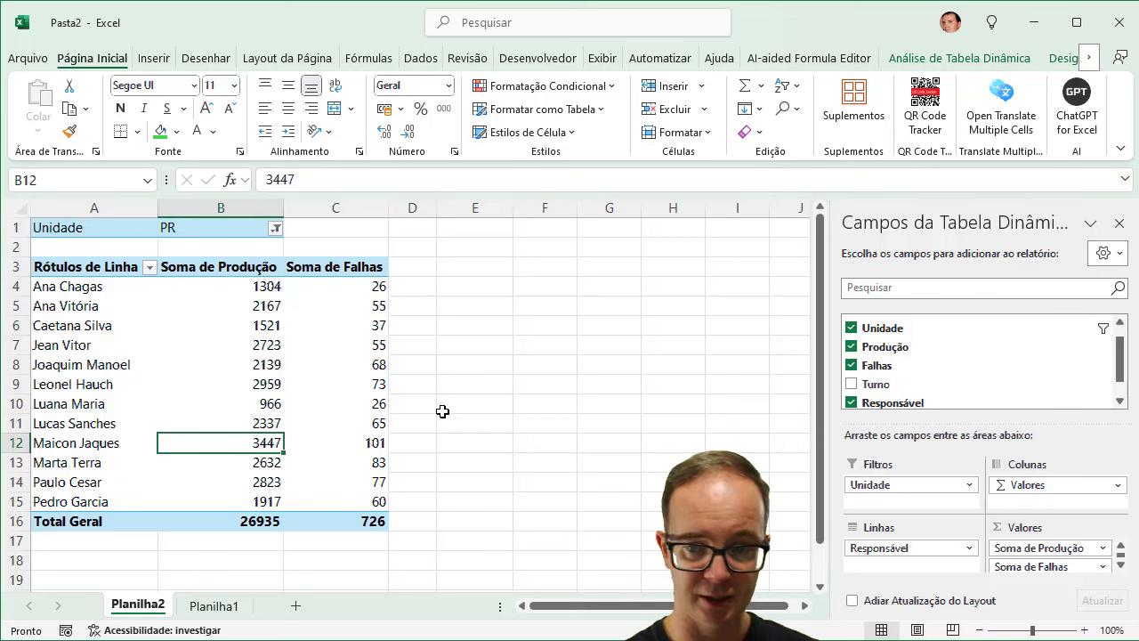
# Step: Remove Falhas from the pivot and select the names and production values A4:B15
pyautogui.moveTo(1041, 566); pyautogui.dragTo(1010, 367)
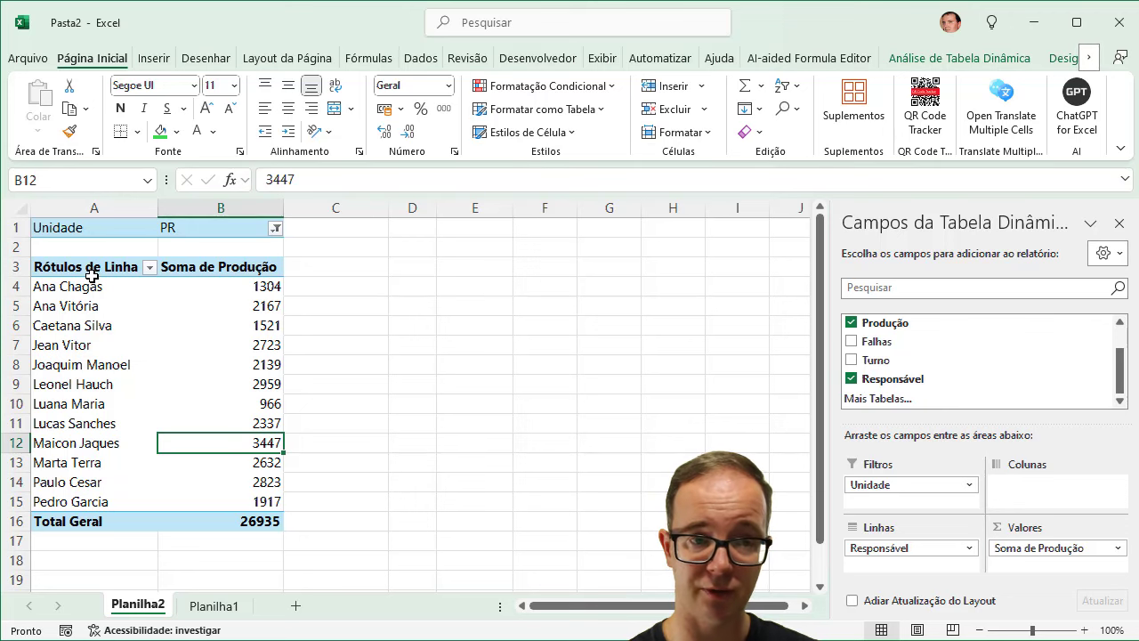
pyautogui.moveTo(94, 269); pyautogui.dragTo(206, 516)
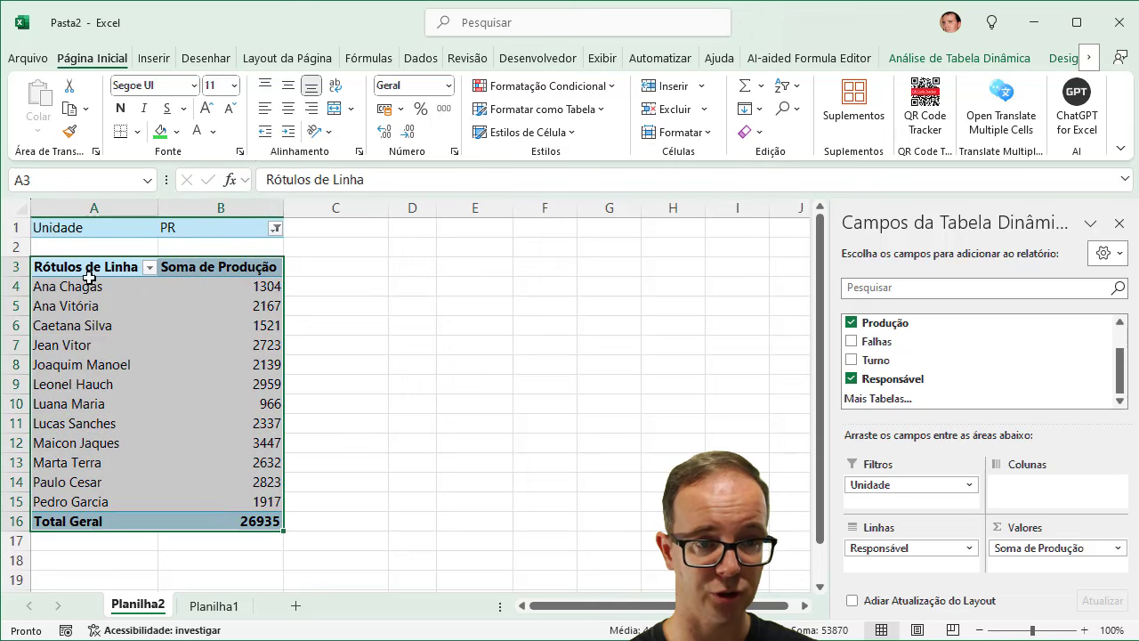
pyautogui.moveTo(87, 285); pyautogui.dragTo(223, 501)
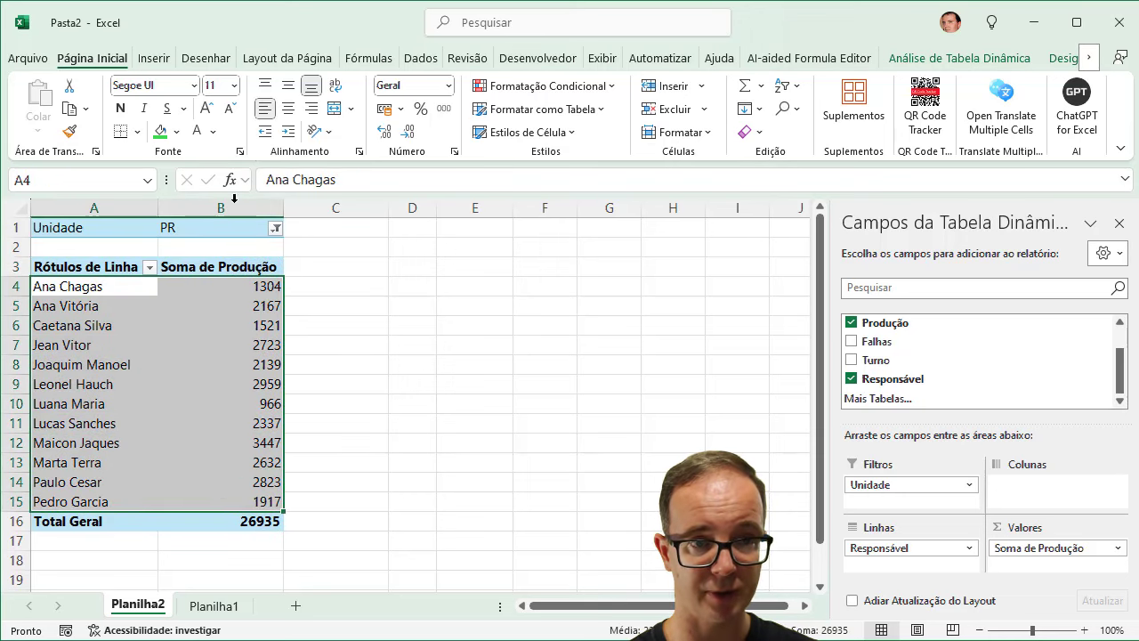
# Step: Insert a clustered column pivot chart of production per Responsável
pyautogui.click(153, 57)
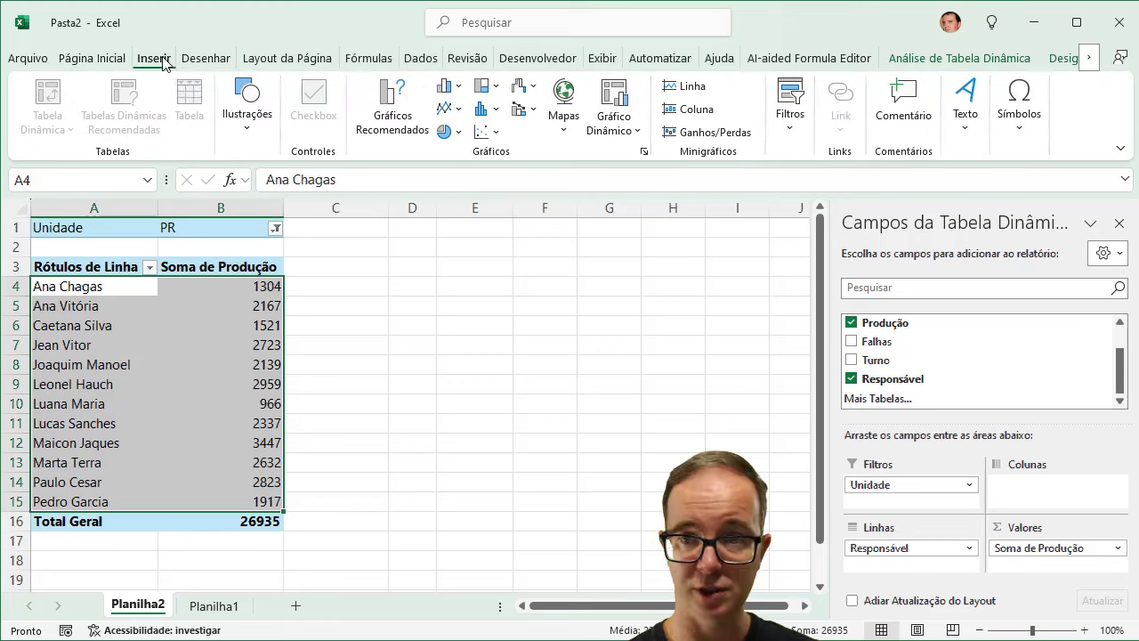
pyautogui.click(458, 88)
pyautogui.click(458, 148)
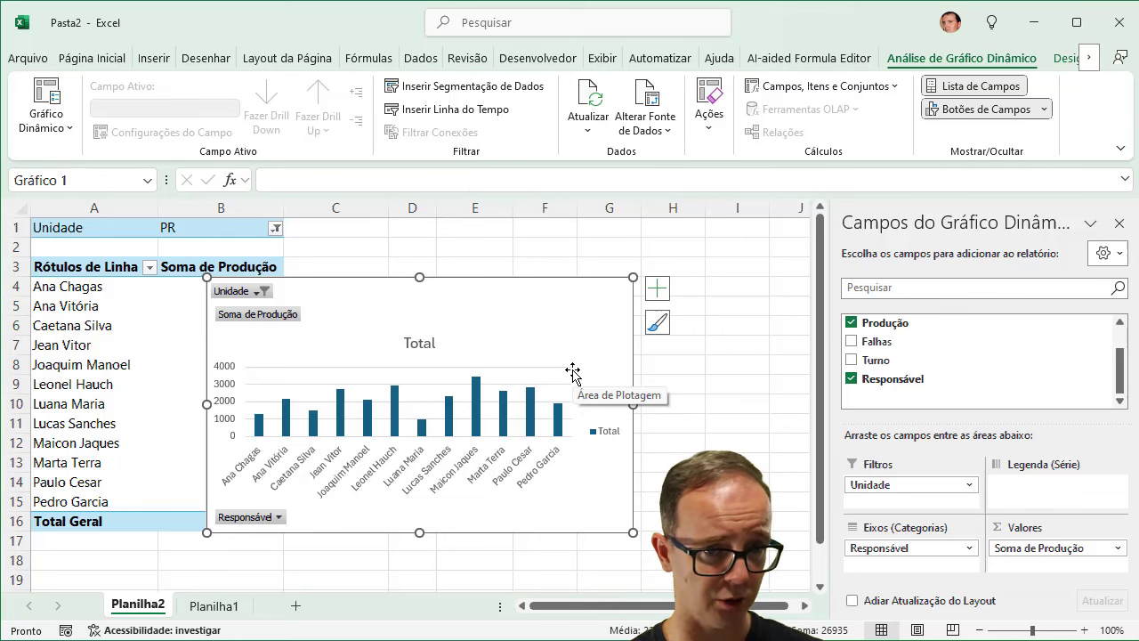
pyautogui.click(1057, 62)
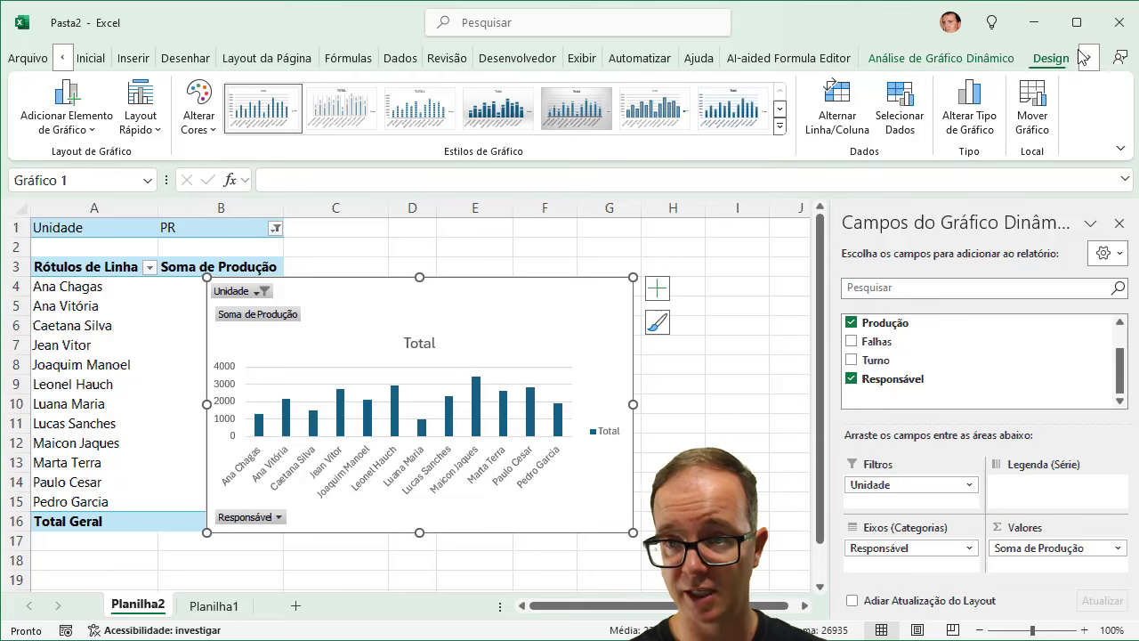
# Step: Change the pivot chart type to Barras Agrupadas and delete its Total legend
pyautogui.click(968, 114)
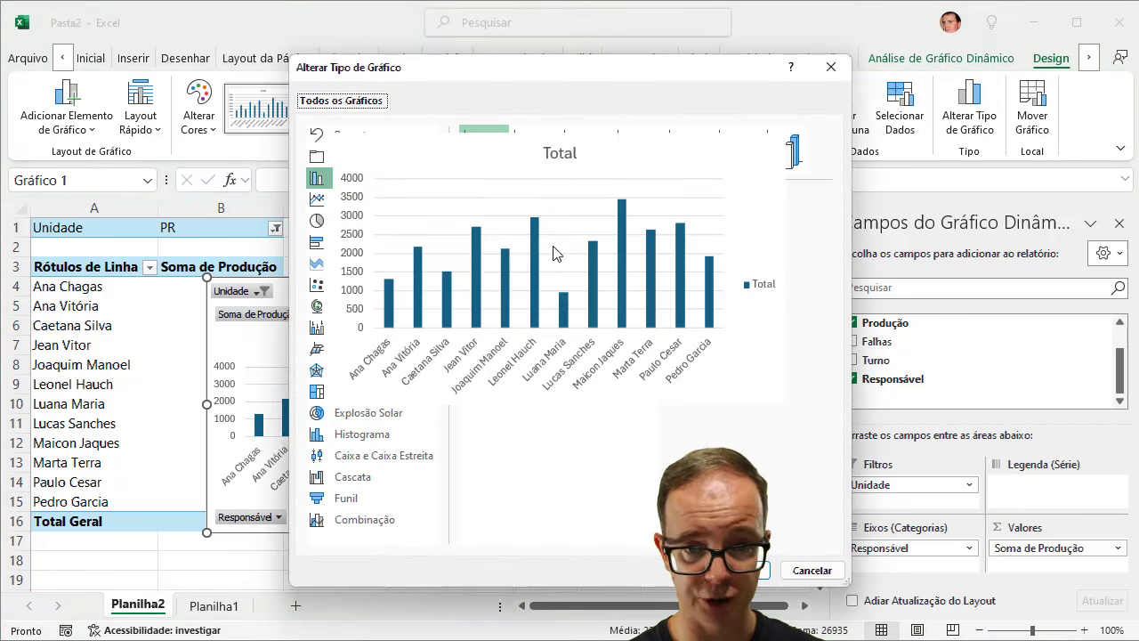
pyautogui.click(346, 241)
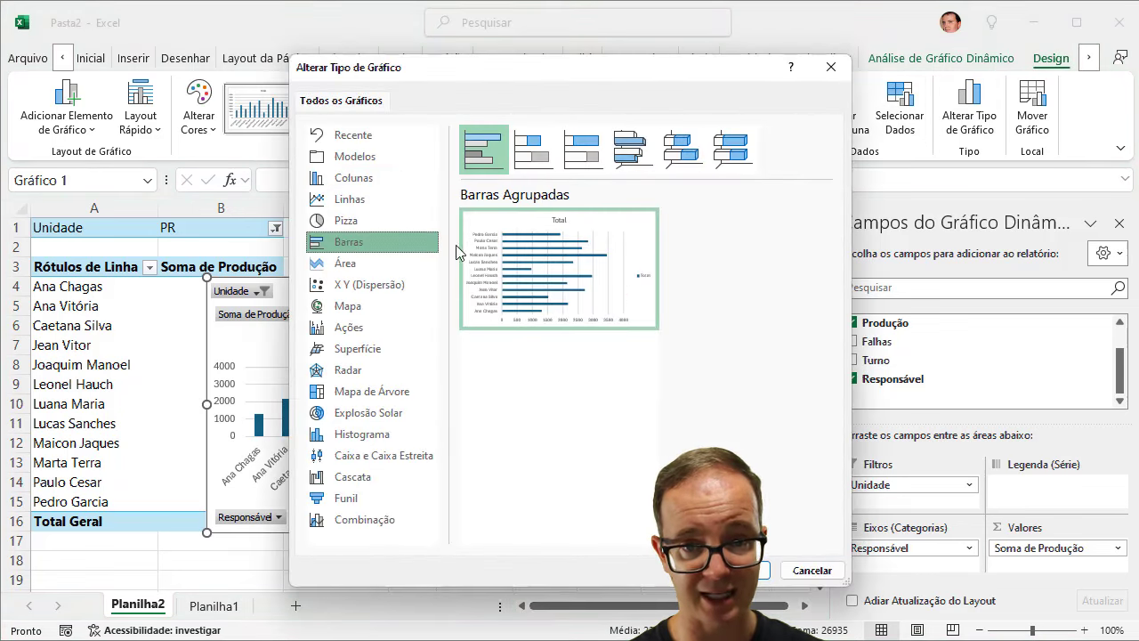
pyautogui.click(763, 574)
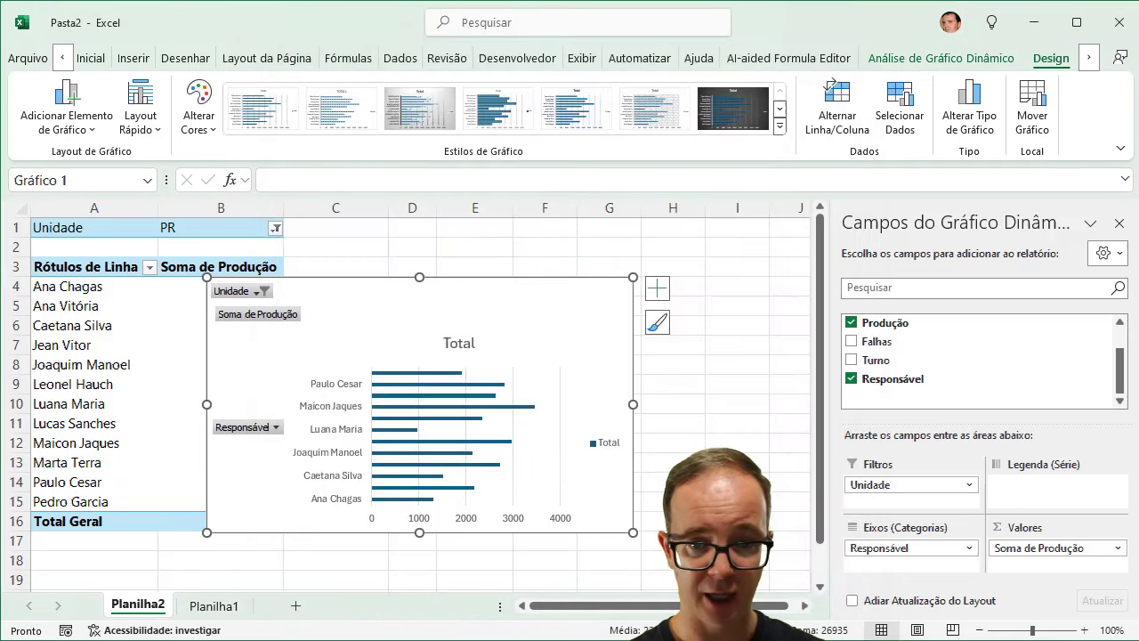
pyautogui.click(605, 448)
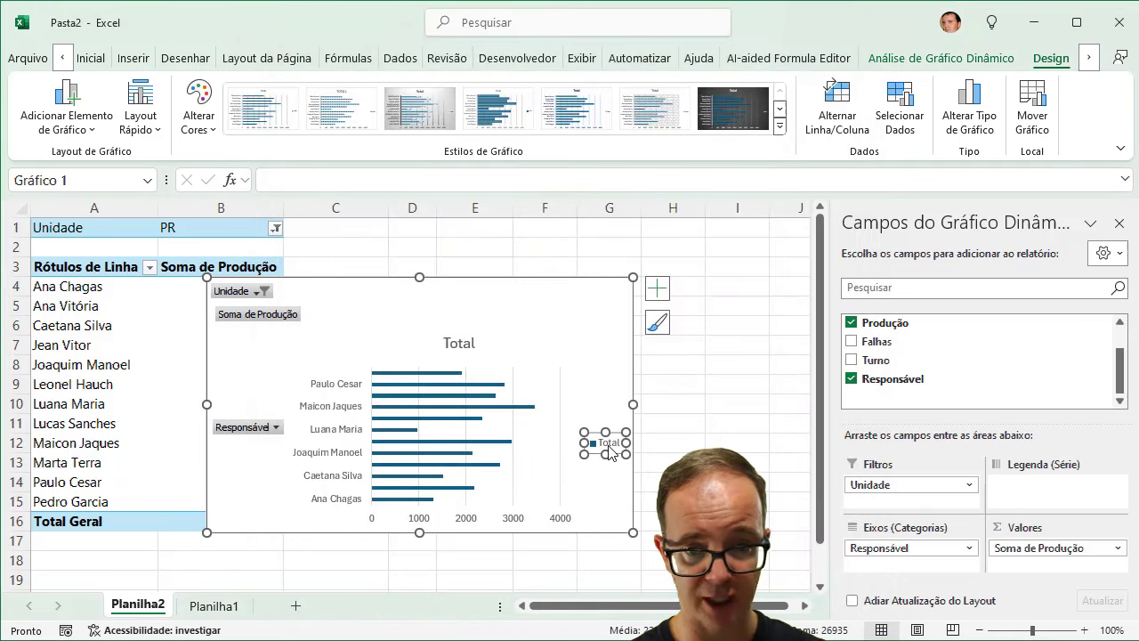
pyautogui.press('Delete')
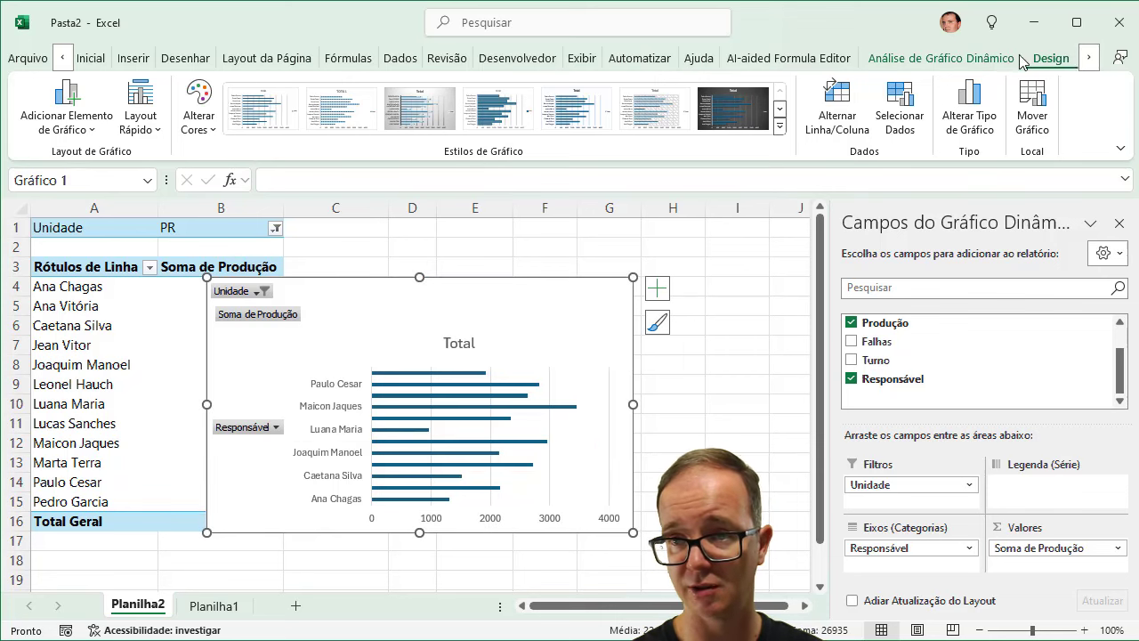
# Step: Hide all of the bar chart's field buttons and delete its gridlines and value axis
pyautogui.click(976, 61)
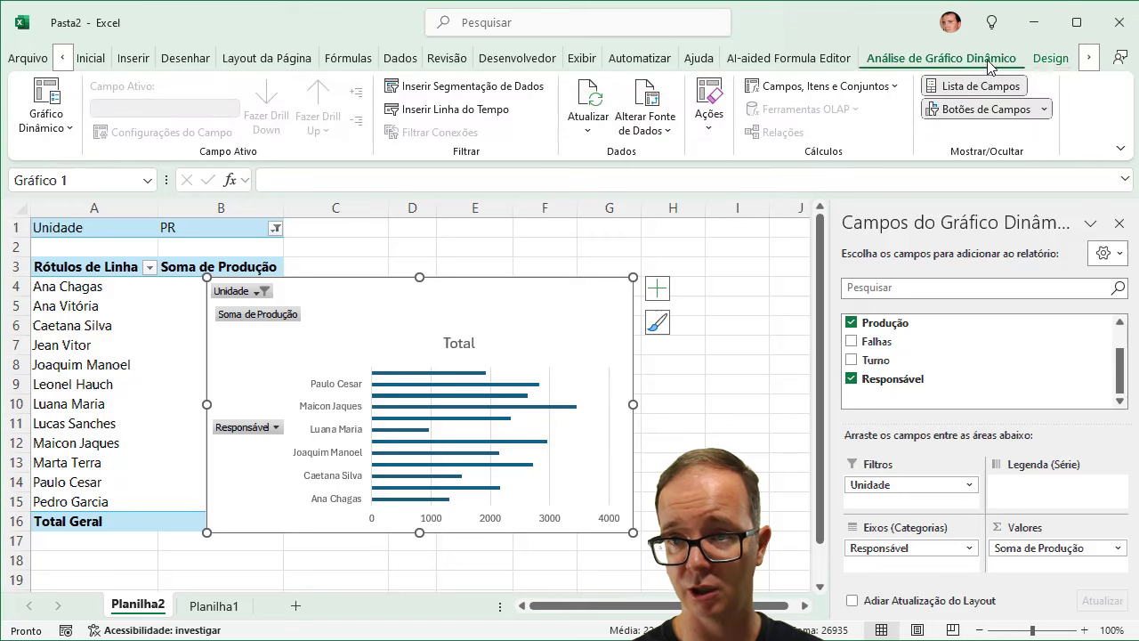
pyautogui.click(1032, 111)
pyautogui.click(912, 265)
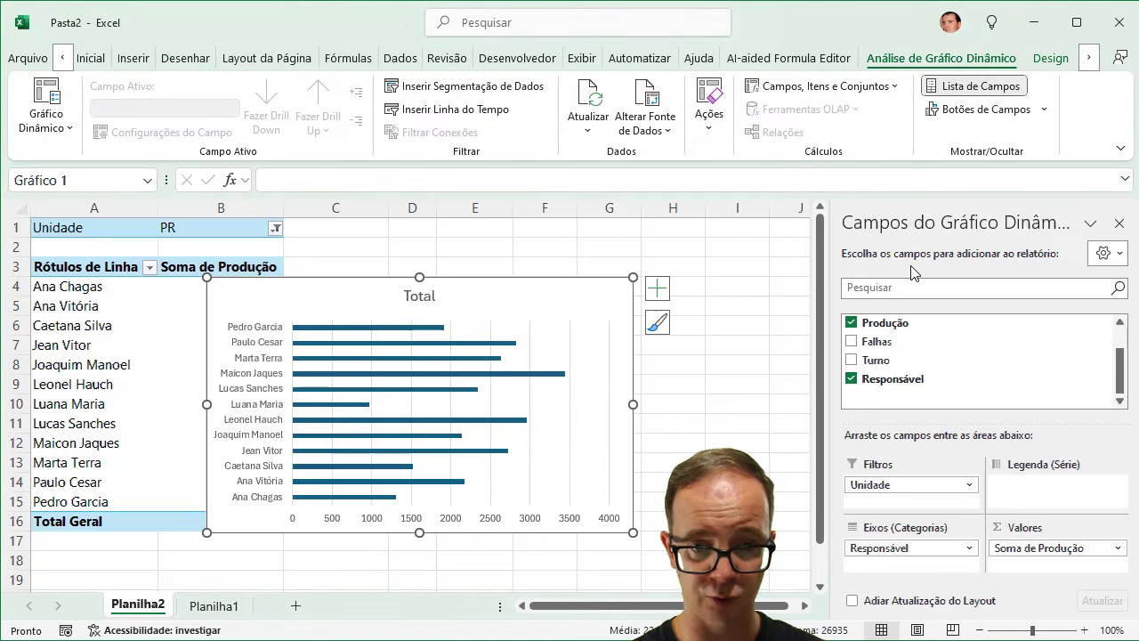
pyautogui.click(569, 430)
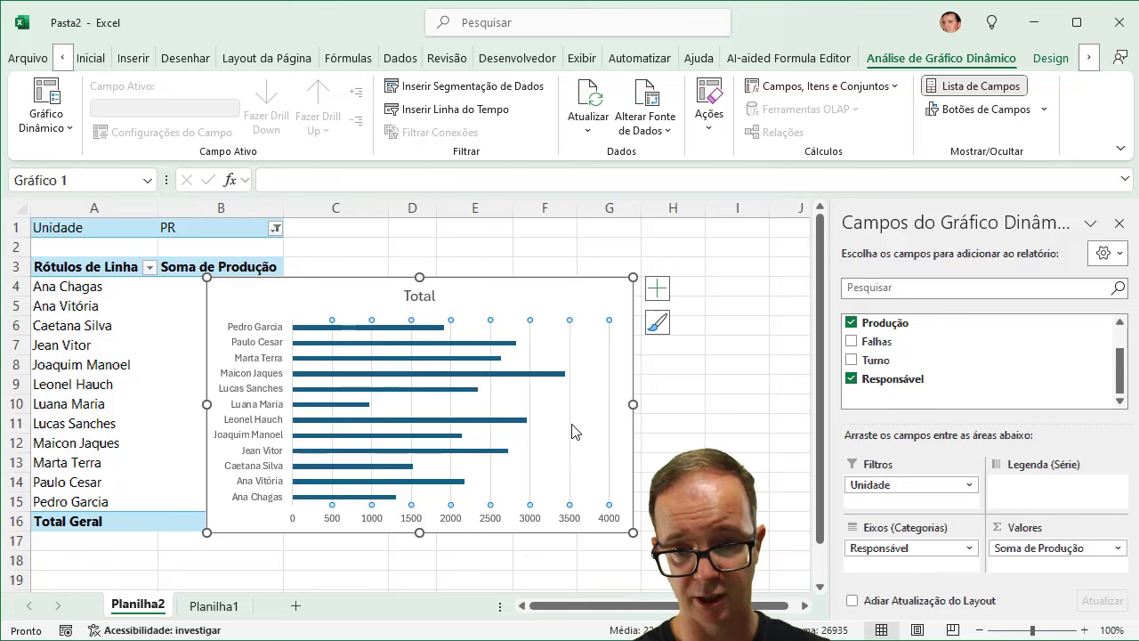
pyautogui.press('Delete')
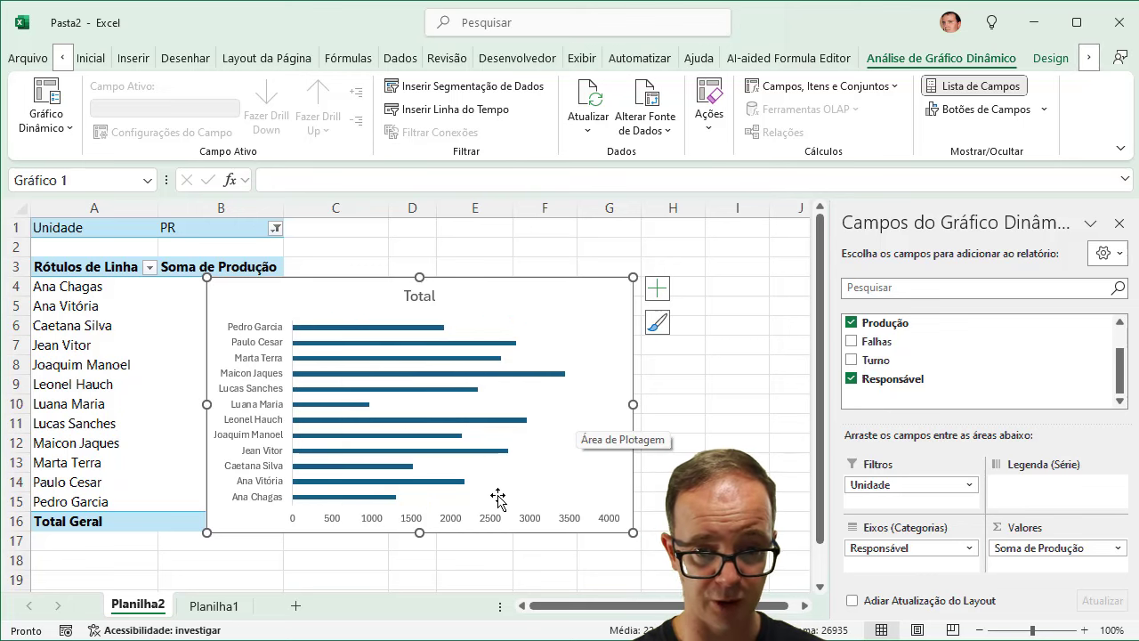
pyautogui.click(497, 522)
pyautogui.press('Delete')
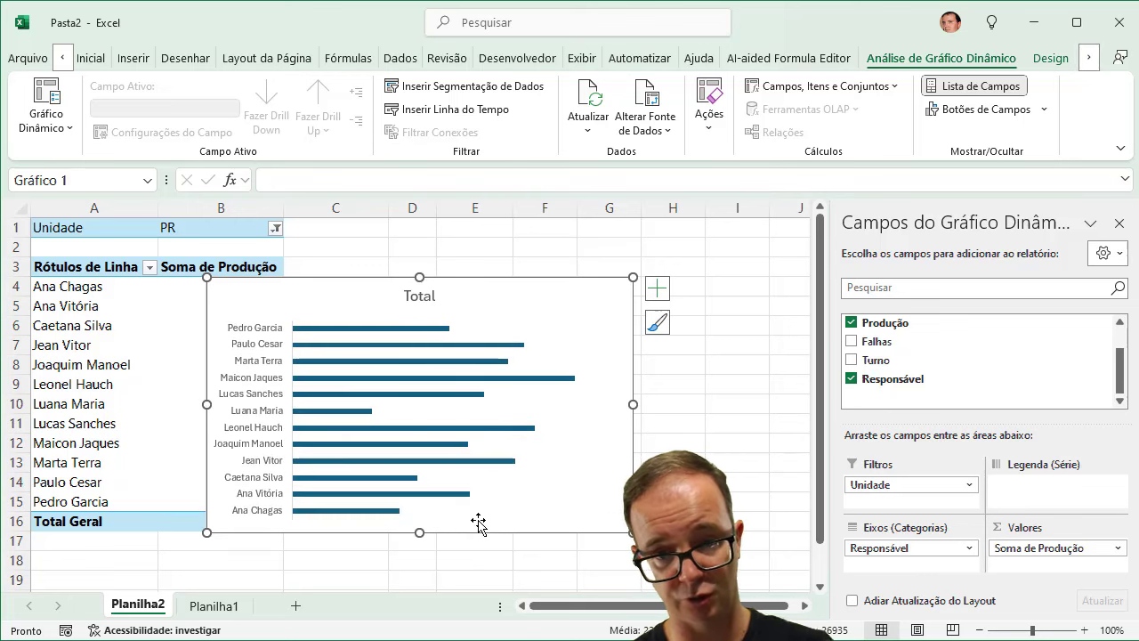
# Step: Enlarge the bar chart and add data labels showing each Responsável's production value
pyautogui.moveTo(419, 532); pyautogui.dragTo(415, 579)
pyautogui.moveTo(632, 428); pyautogui.dragTo(634, 428)
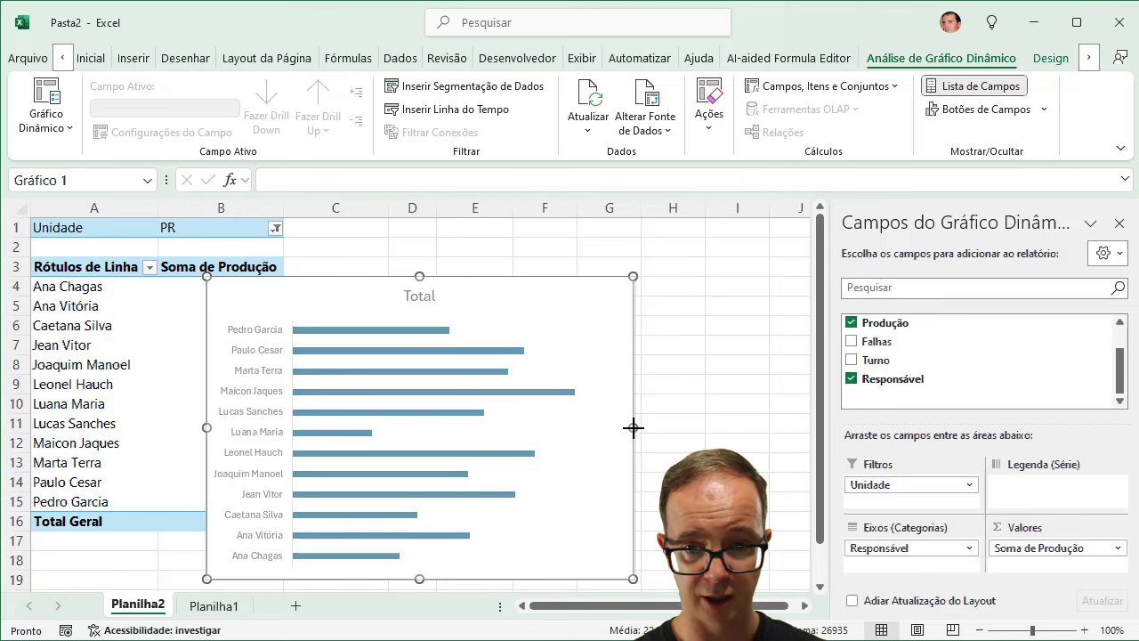
pyautogui.click(655, 290)
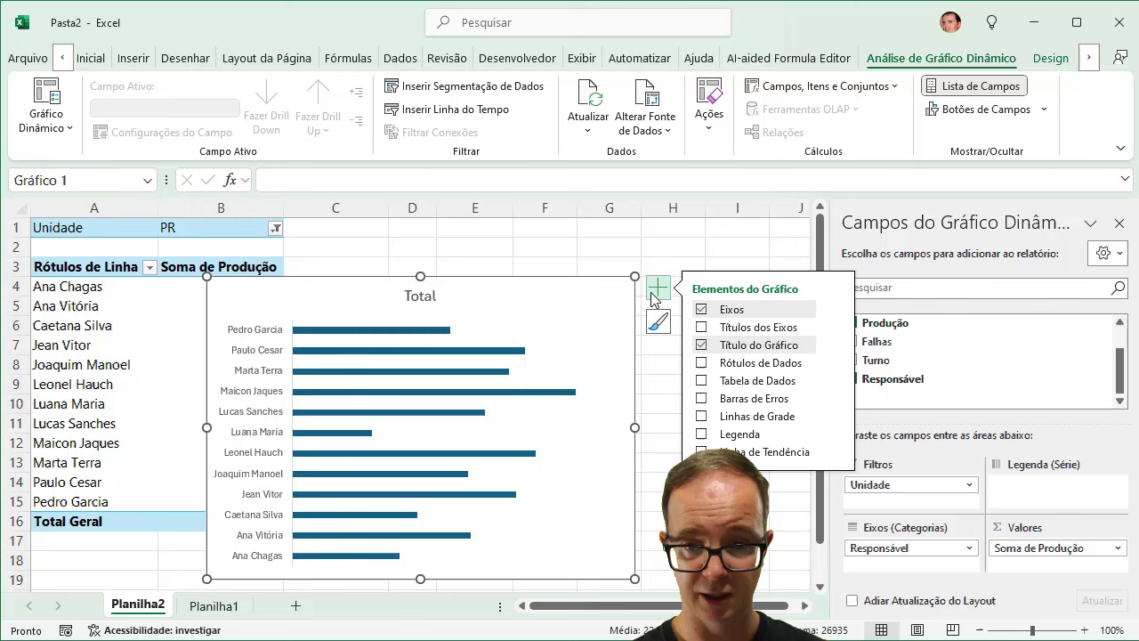
pyautogui.click(702, 362)
# Step: Resize the chart and move it beside the pivot table, its top near row 1
pyautogui.click(590, 442)
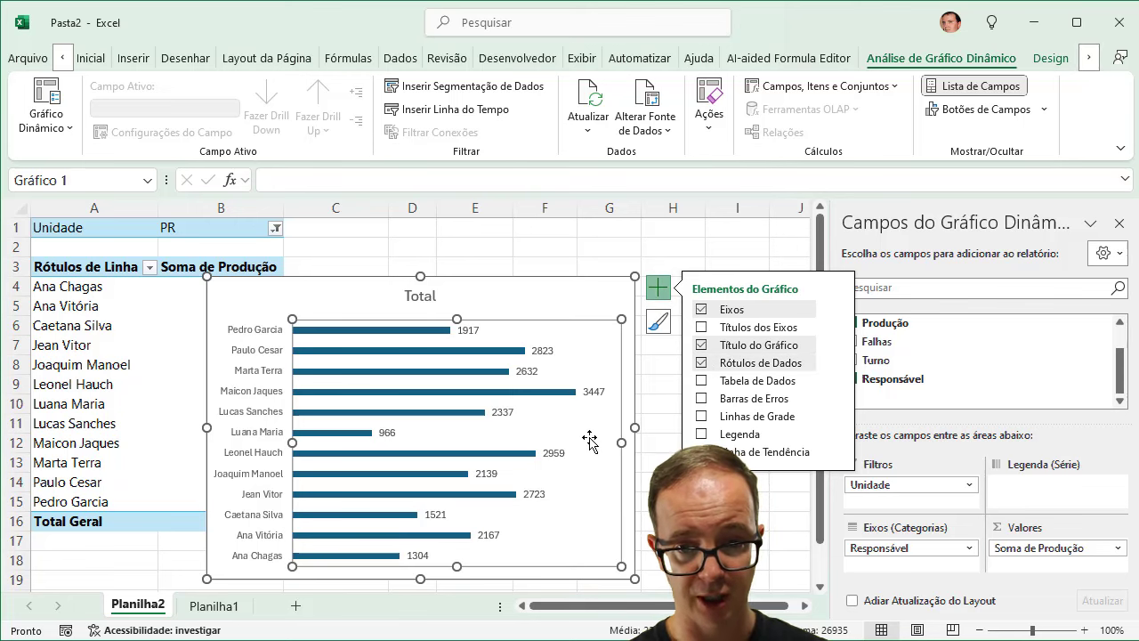
pyautogui.moveTo(635, 425); pyautogui.dragTo(553, 425)
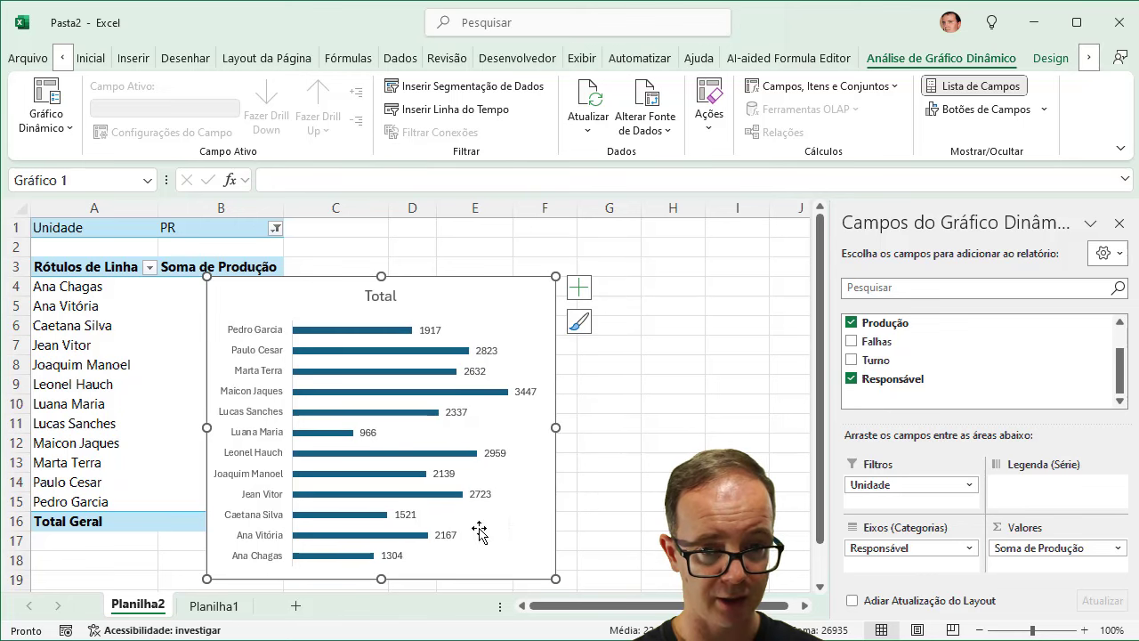
pyautogui.moveTo(385, 578); pyautogui.dragTo(386, 517)
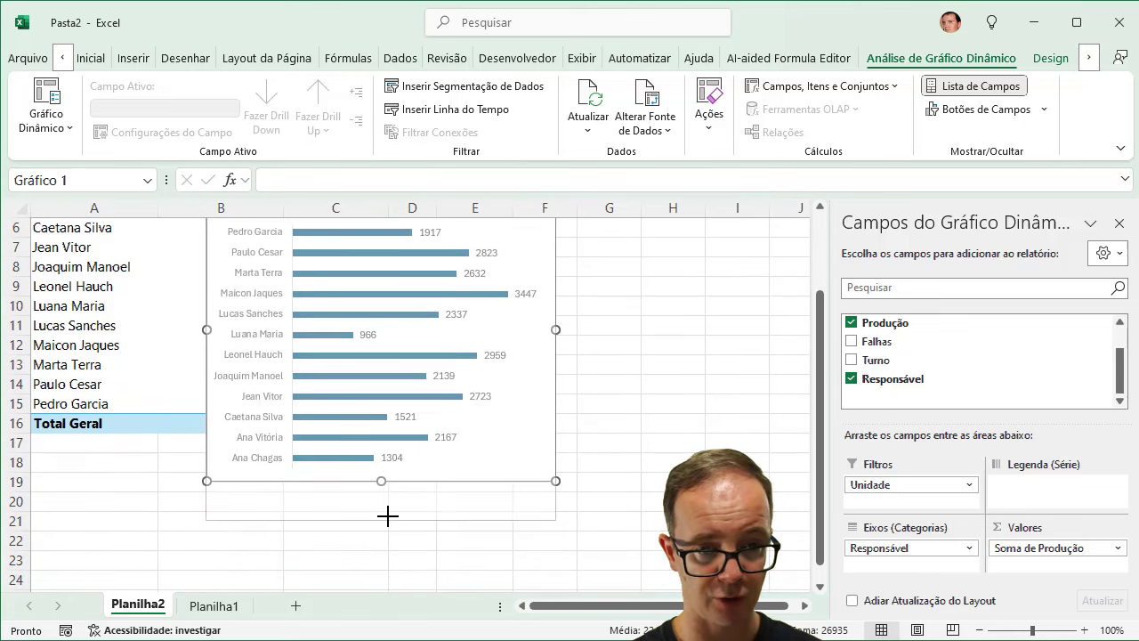
pyautogui.moveTo(467, 513)
pyautogui.mouseDown()
pyautogui.moveTo(628, 501)
pyautogui.moveTo(613, 500)
pyautogui.mouseUp()
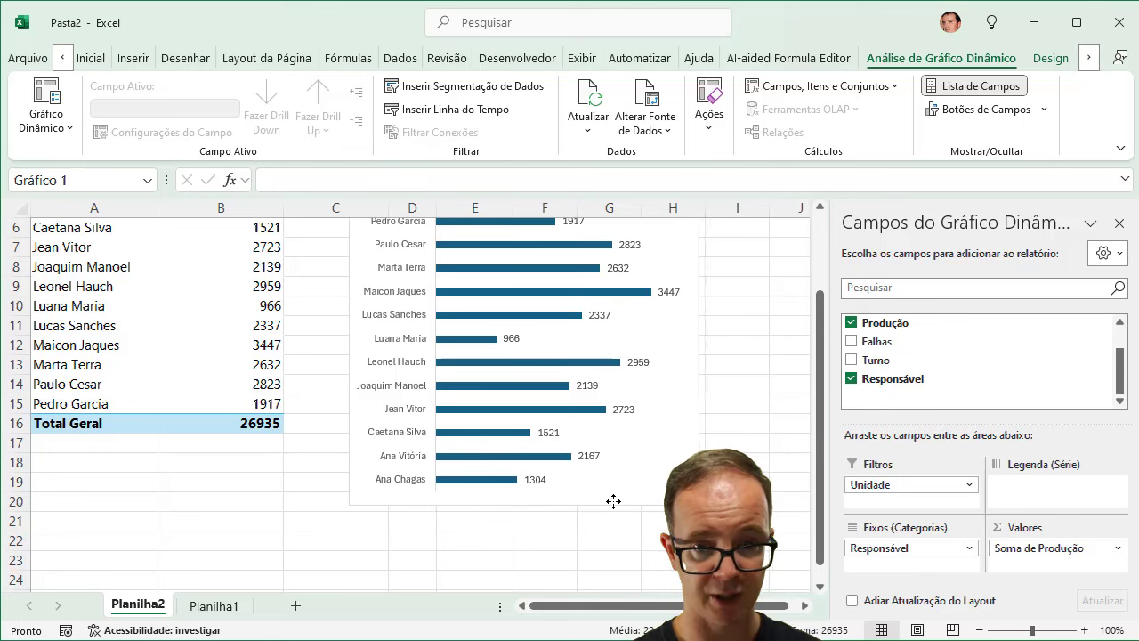
pyautogui.scroll(2, 613, 508)
pyautogui.moveTo(611, 274); pyautogui.dragTo(600, 237)
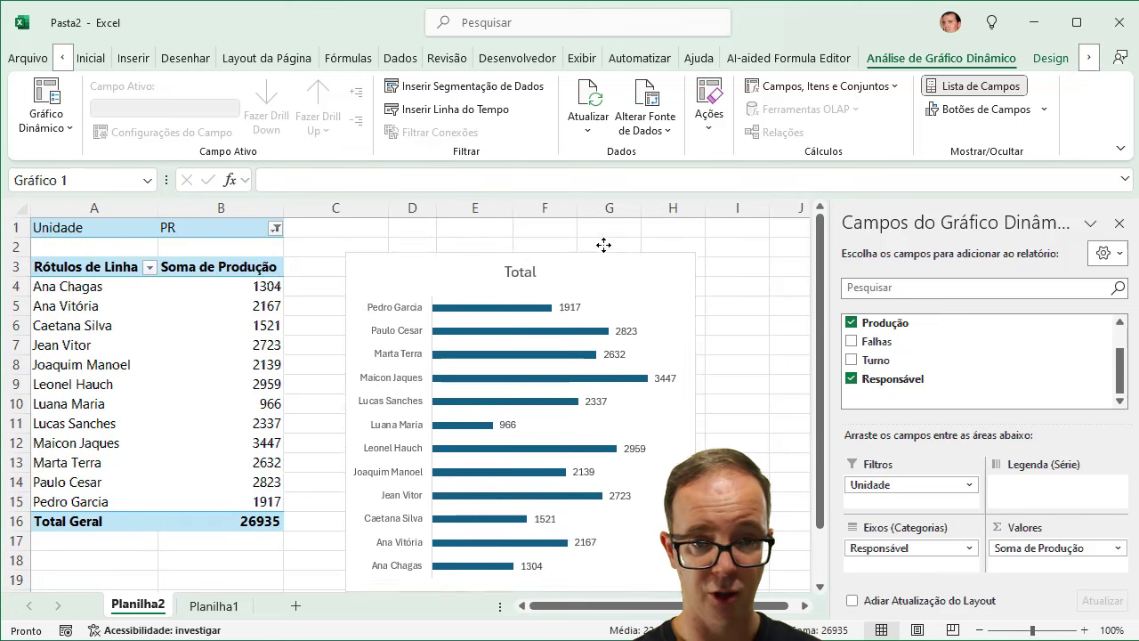
# Step: Retitle the bar chart 'Análise Geral de Produção' and move the title to the top-left
pyautogui.doubleClick(517, 244)
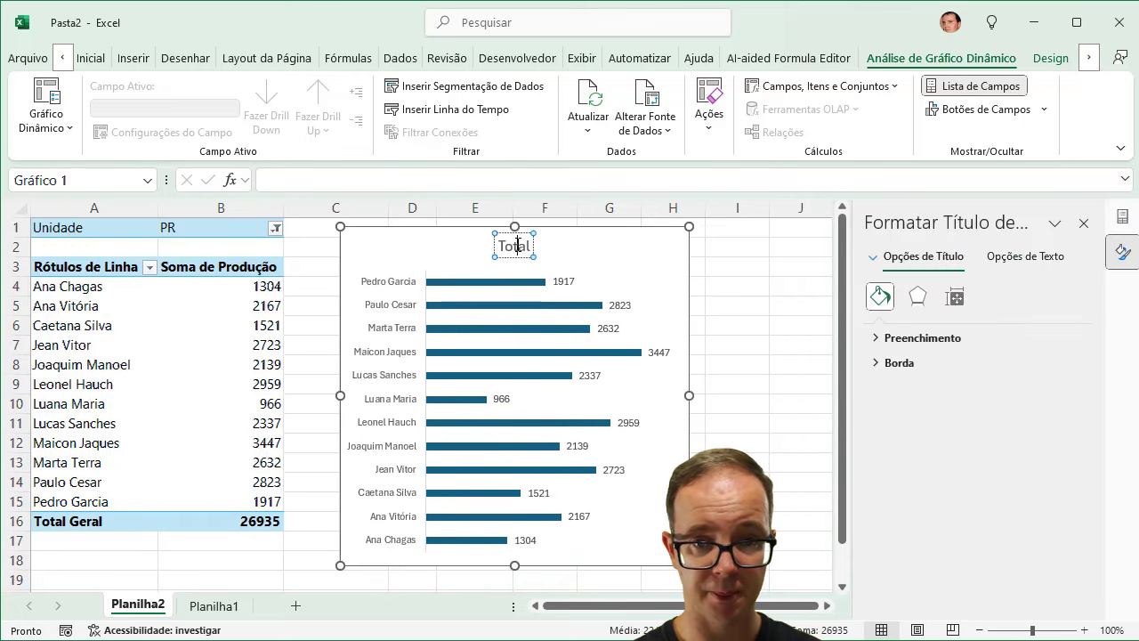
pyautogui.doubleClick(515, 247)
pyautogui.write('An')
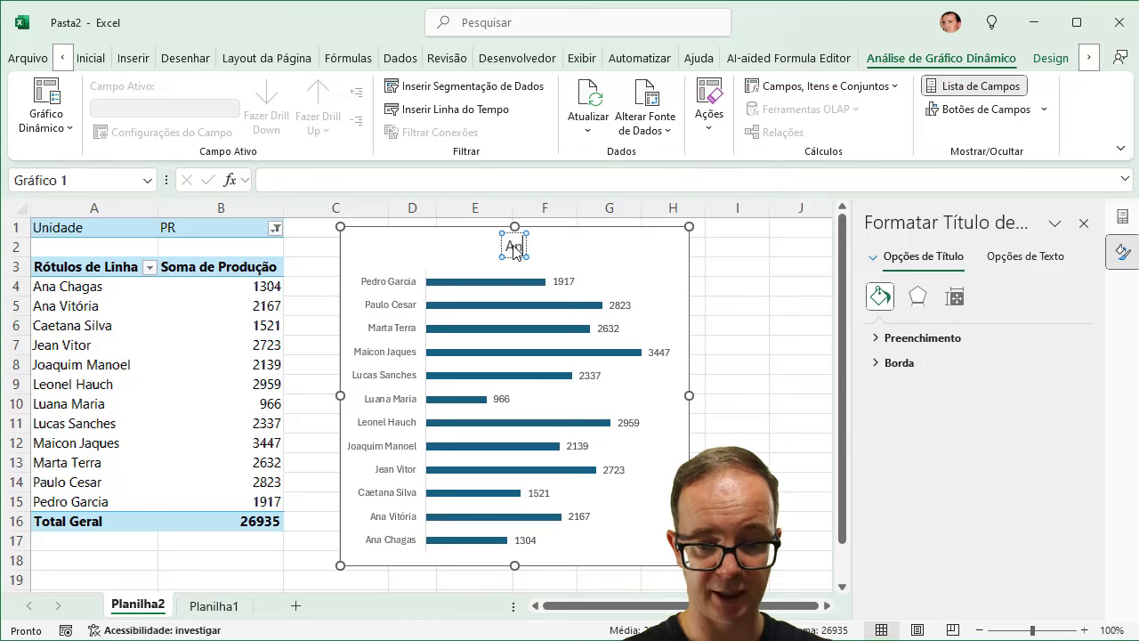
pyautogui.write('ális')
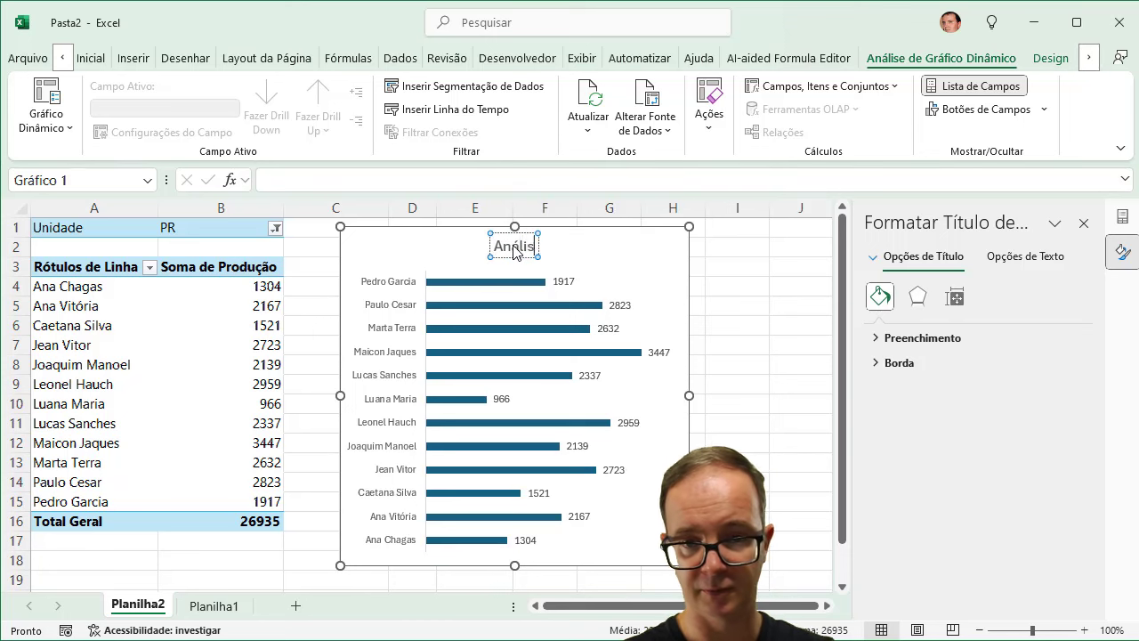
pyautogui.write('e Geral')
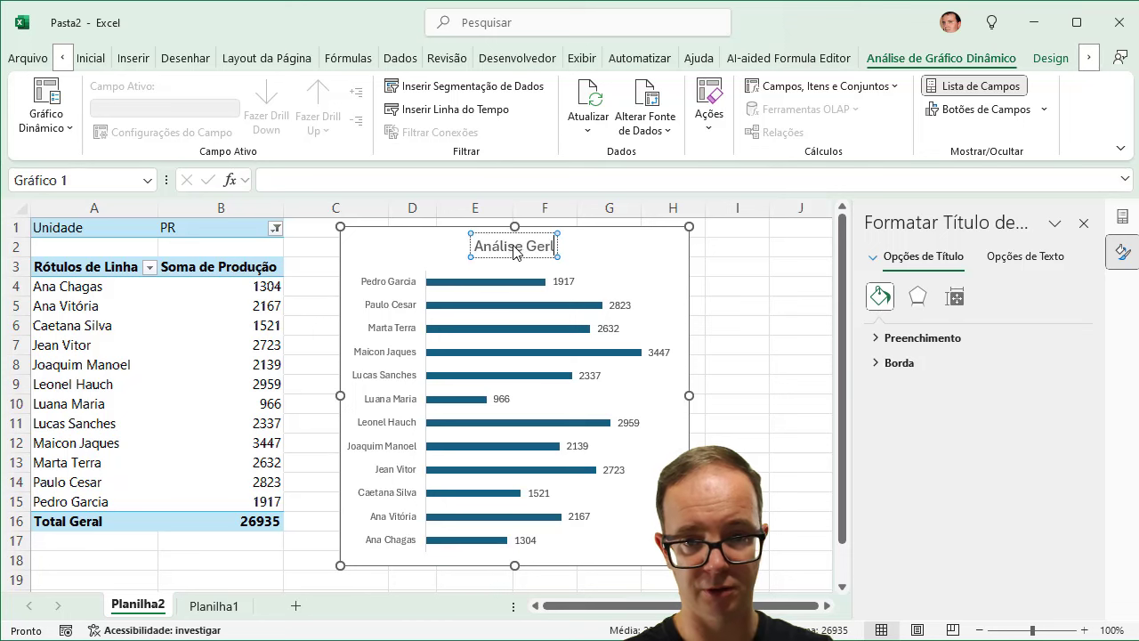
pyautogui.write(' de Produç')
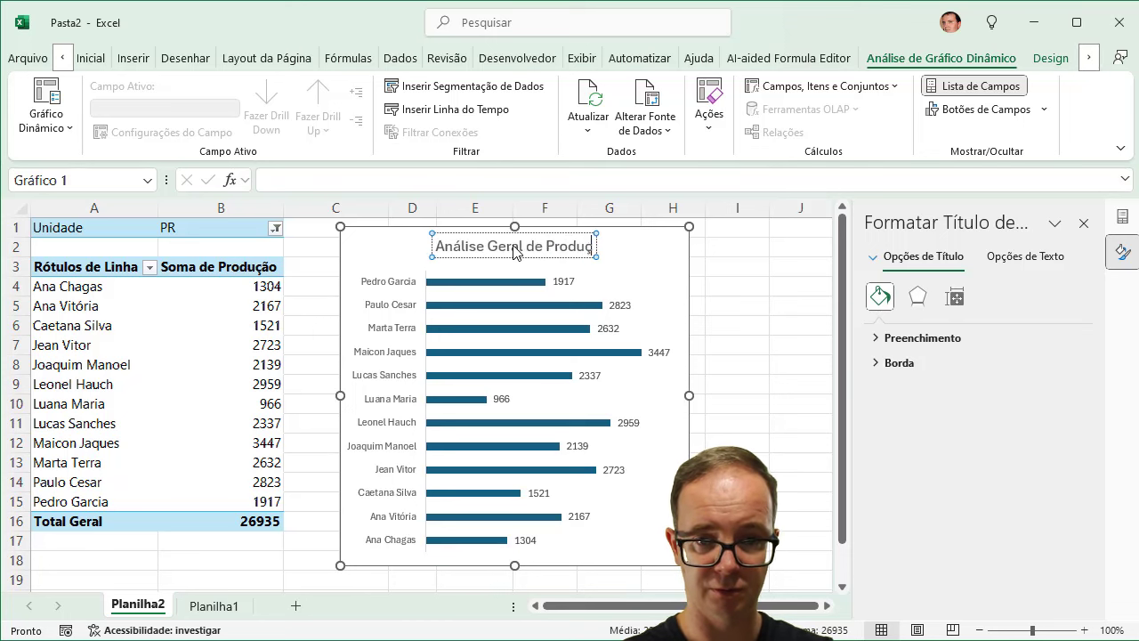
pyautogui.write('ão')
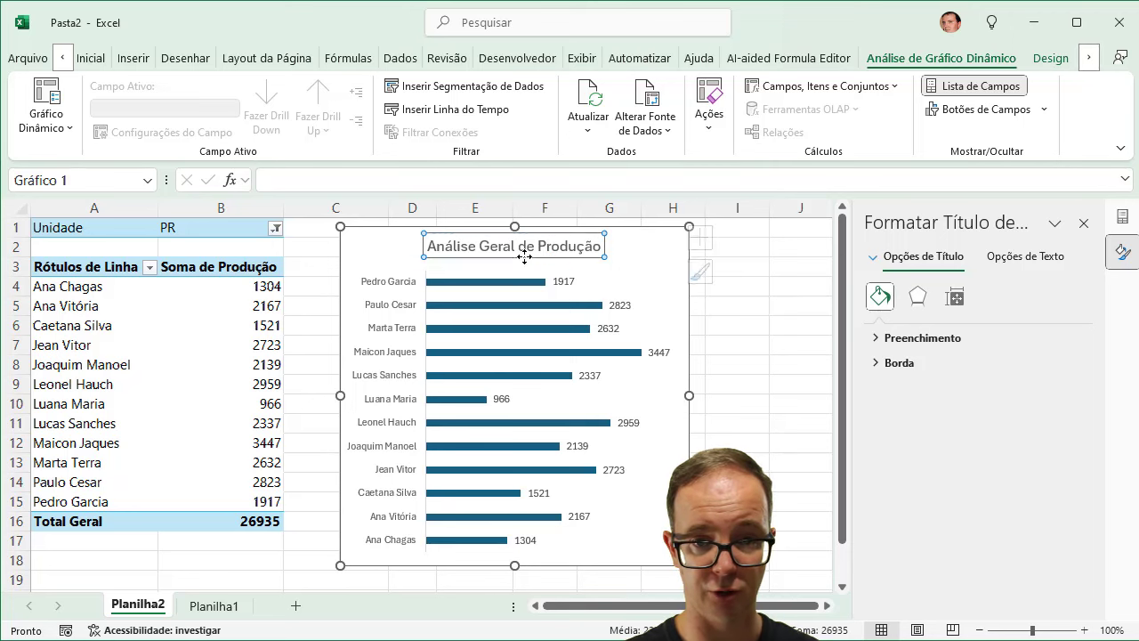
pyautogui.moveTo(524, 257); pyautogui.dragTo(458, 258)
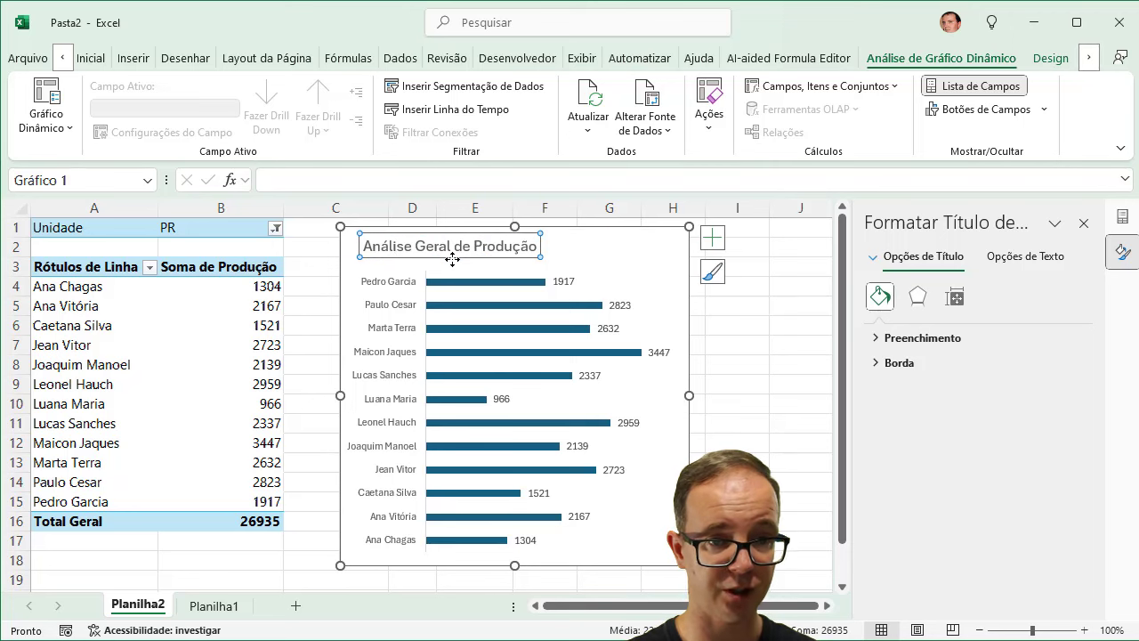
pyautogui.click(751, 279)
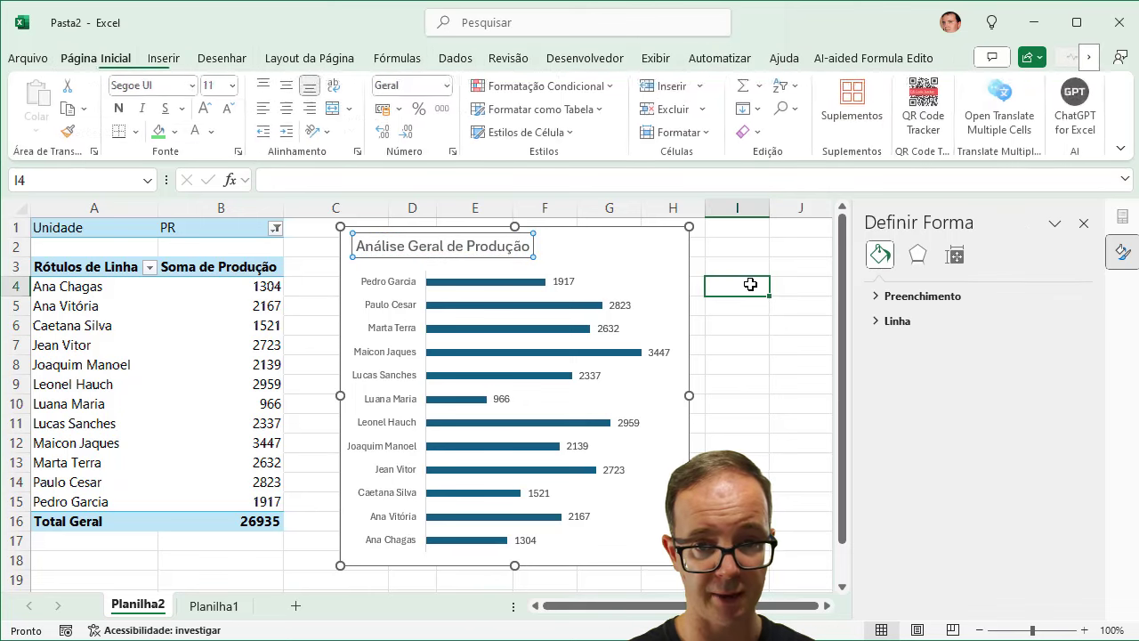
pyautogui.click(673, 228)
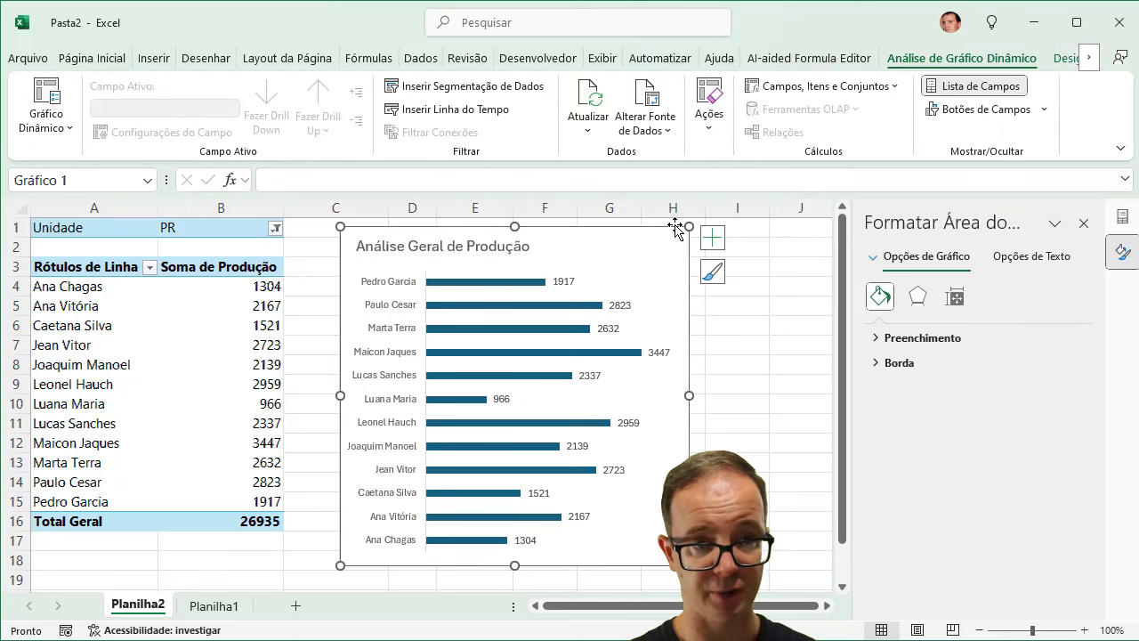
# Step: Cut the bar chart, paste it near B2 on new sheet Planilha3, and return to Planilha2
pyautogui.click(102, 59)
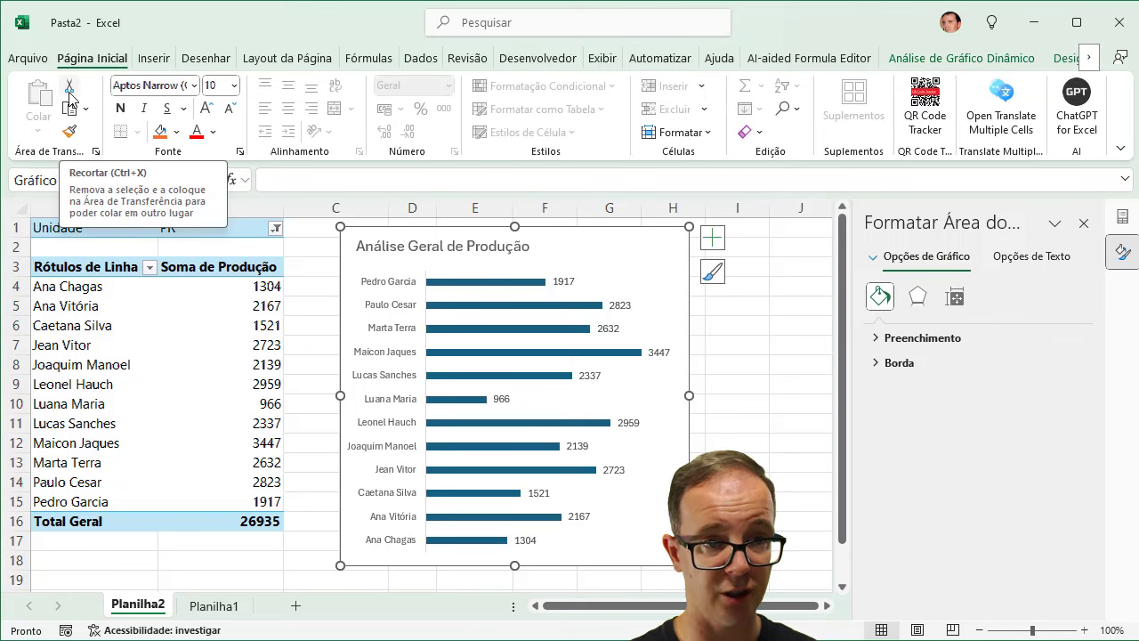
pyautogui.click(69, 92)
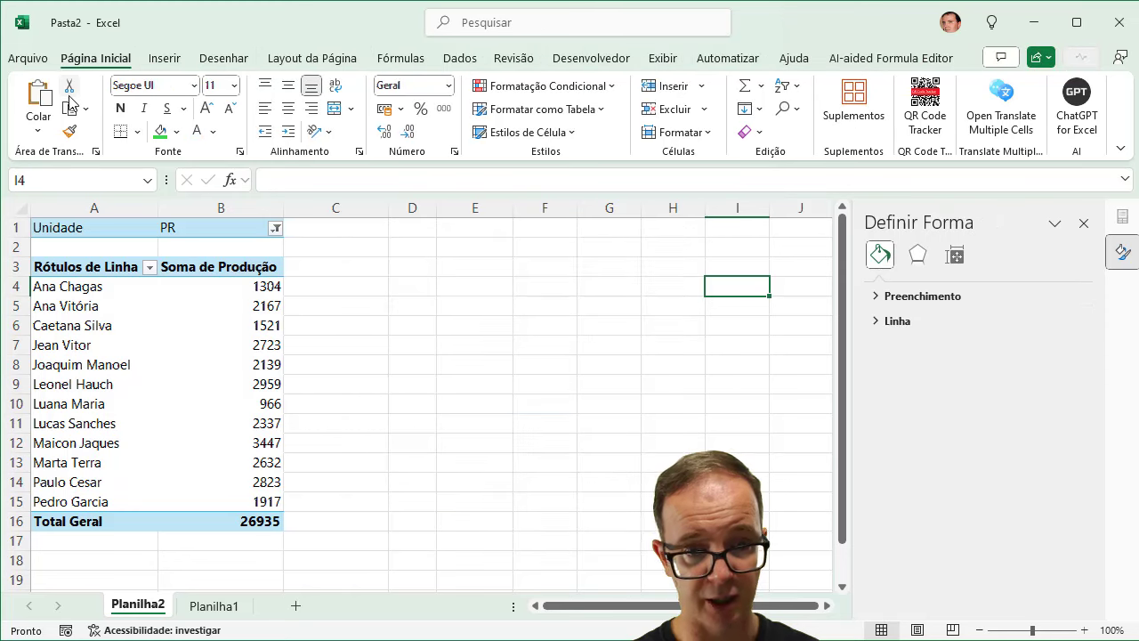
pyautogui.click(295, 607)
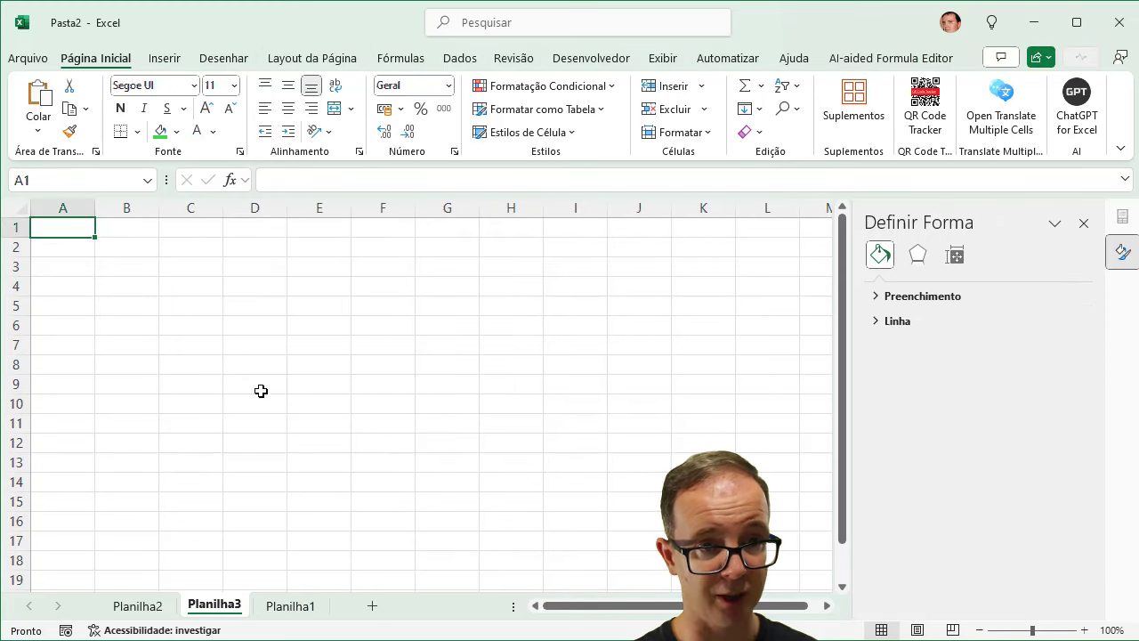
pyautogui.click(39, 98)
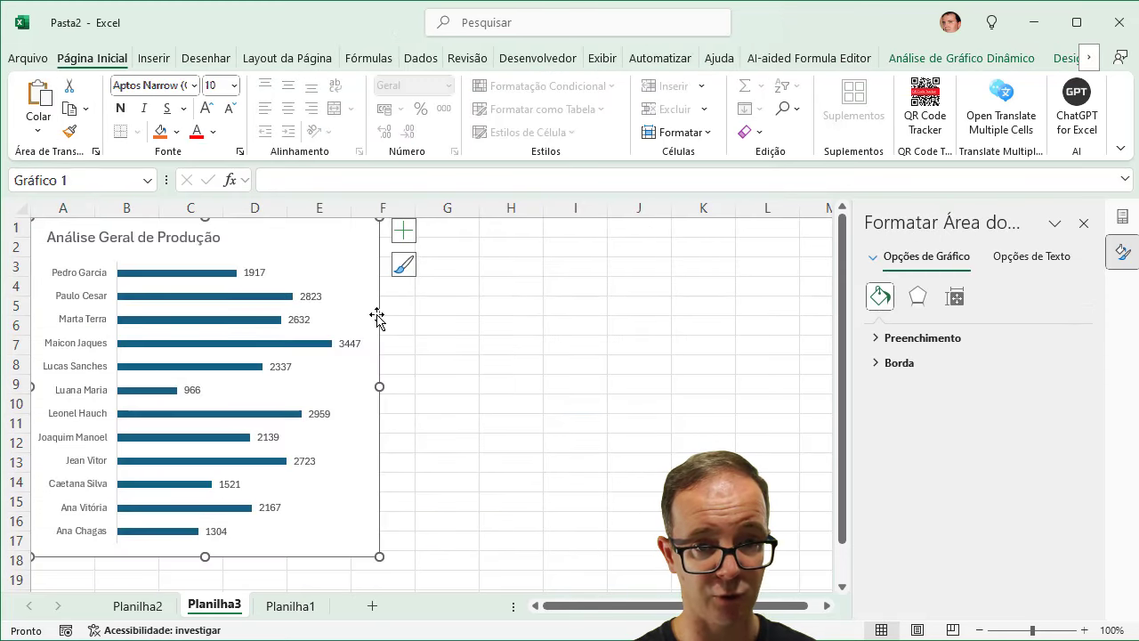
pyautogui.moveTo(378, 317); pyautogui.dragTo(442, 334)
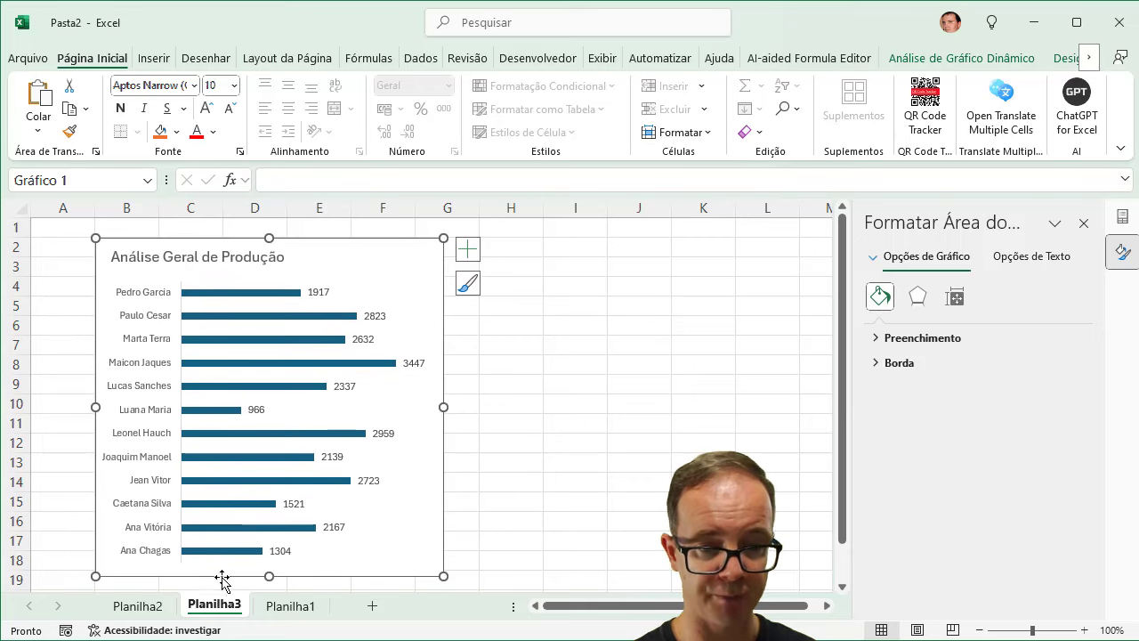
pyautogui.click(155, 607)
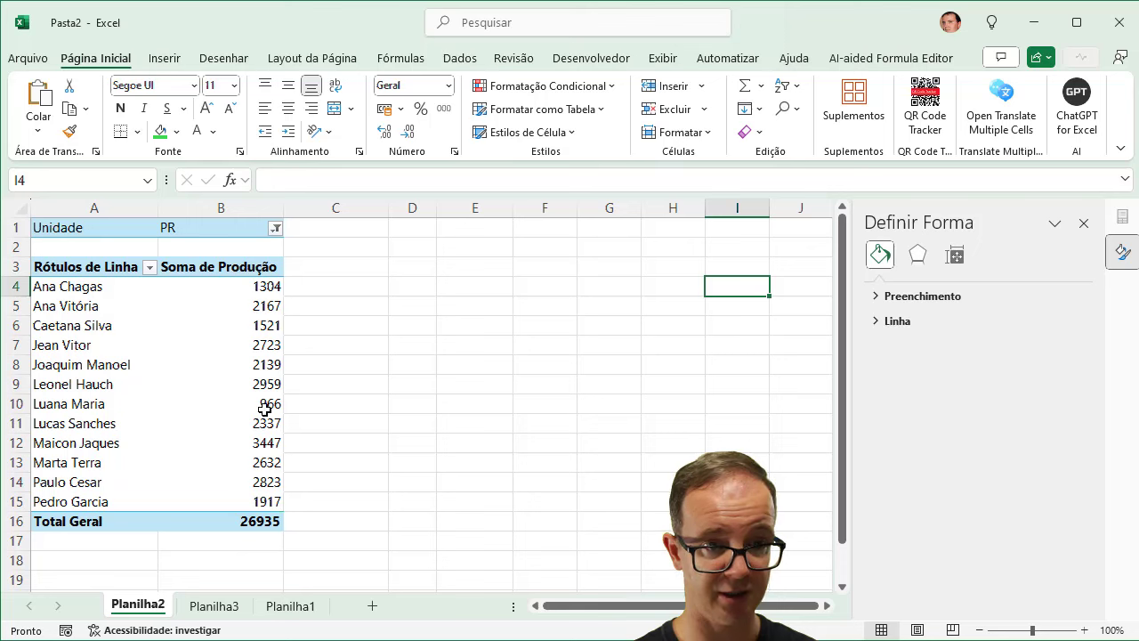
# Step: Insert a Unidade slicer for the production pivot table
pyautogui.click(222, 283)
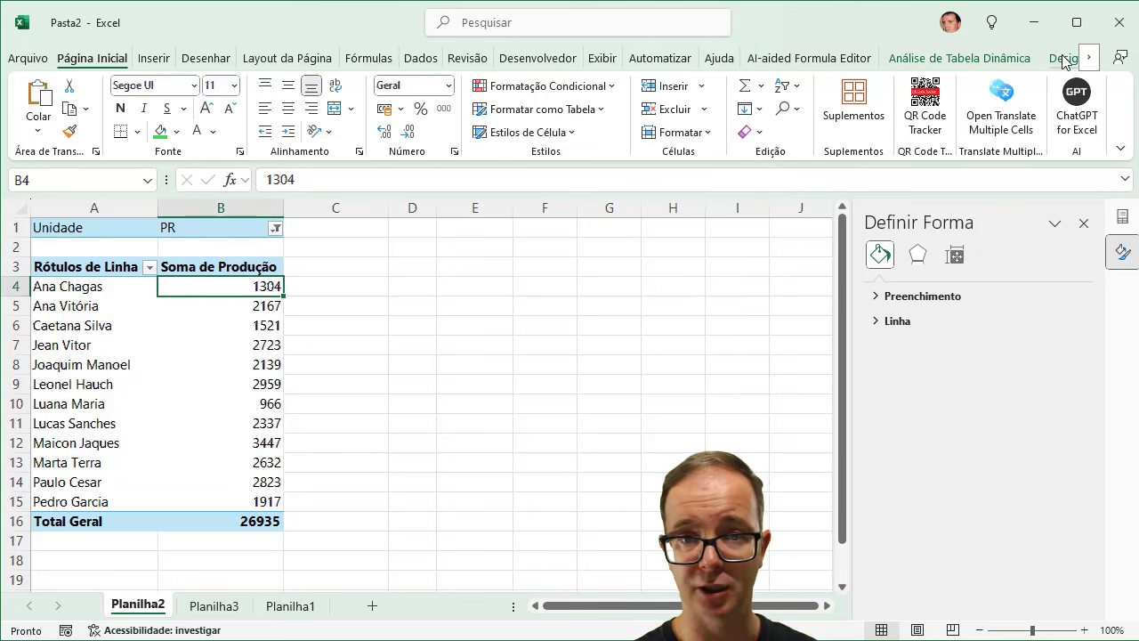
pyautogui.click(1063, 59)
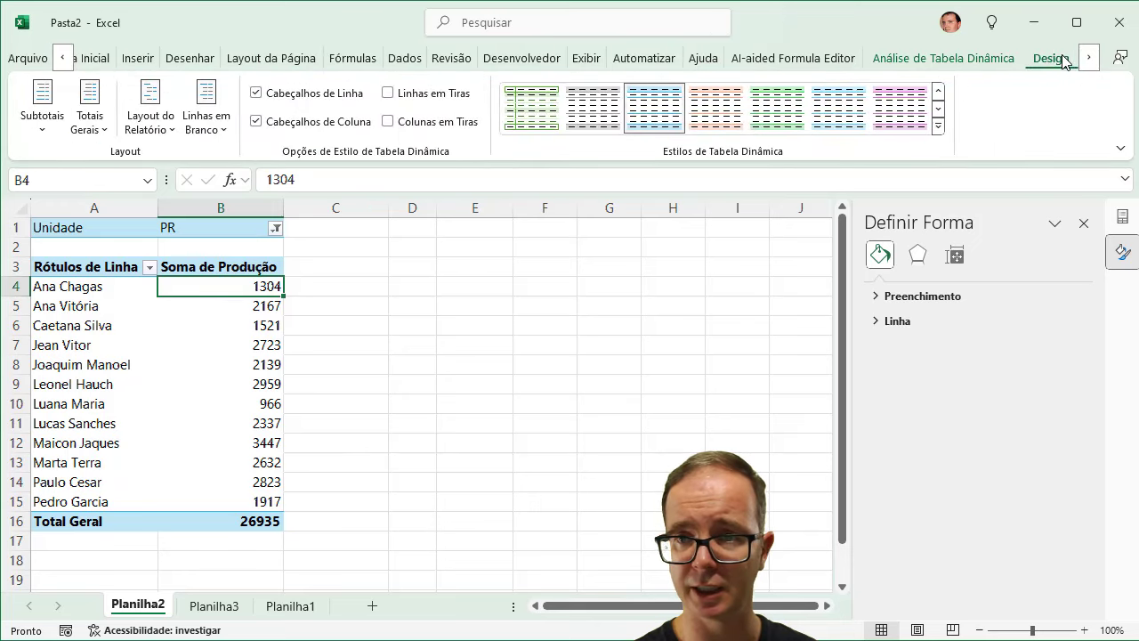
pyautogui.click(983, 59)
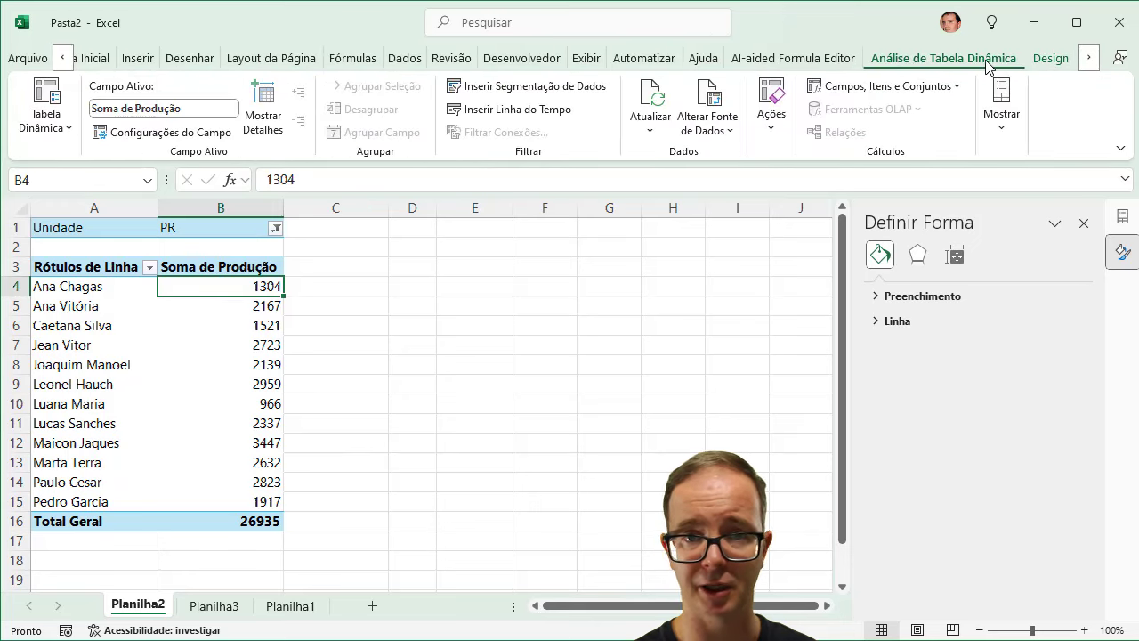
pyautogui.click(593, 99)
pyautogui.click(386, 126)
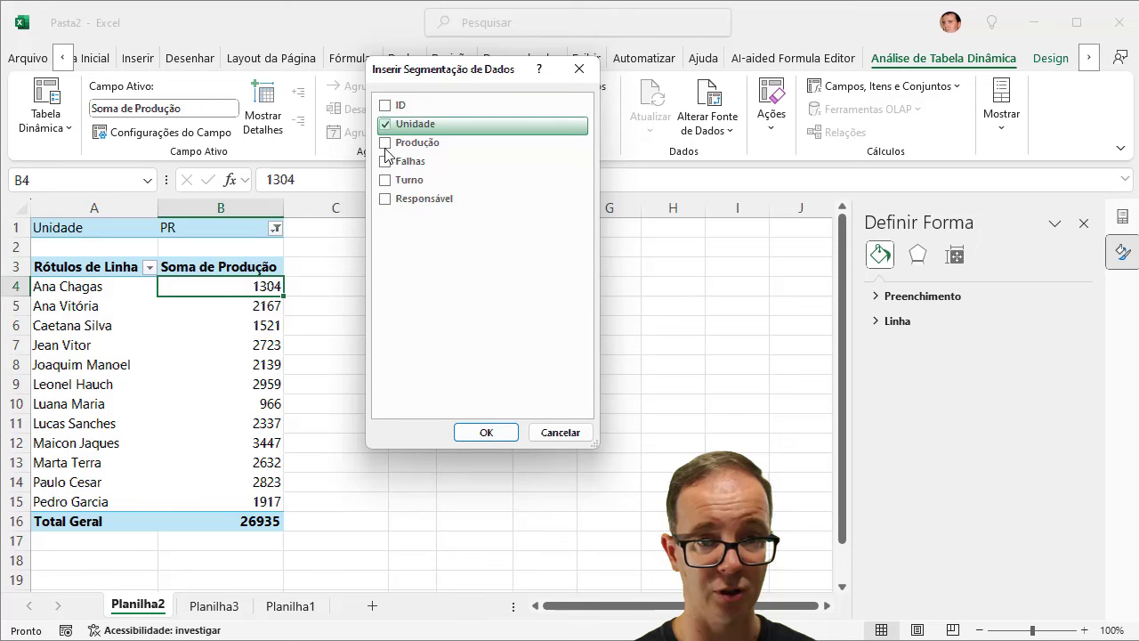
pyautogui.click(485, 432)
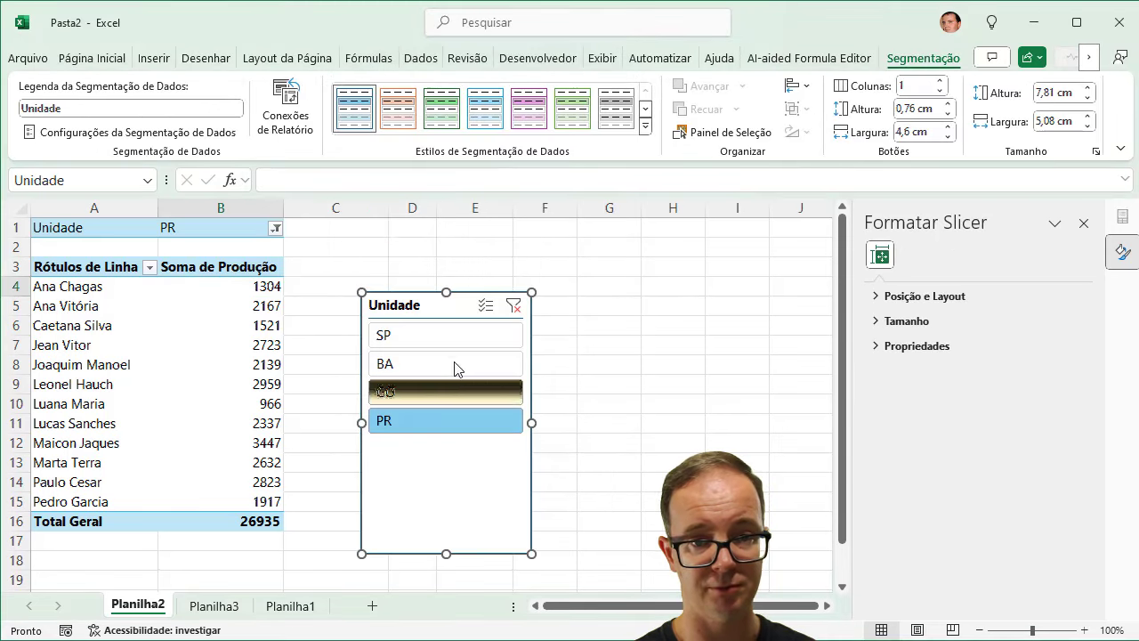
# Step: Try each unit in the slicer, leave it on SP, and shrink it to 4.87 × 2.67 cm
pyautogui.click(448, 335)
pyautogui.click(448, 364)
pyautogui.click(446, 390)
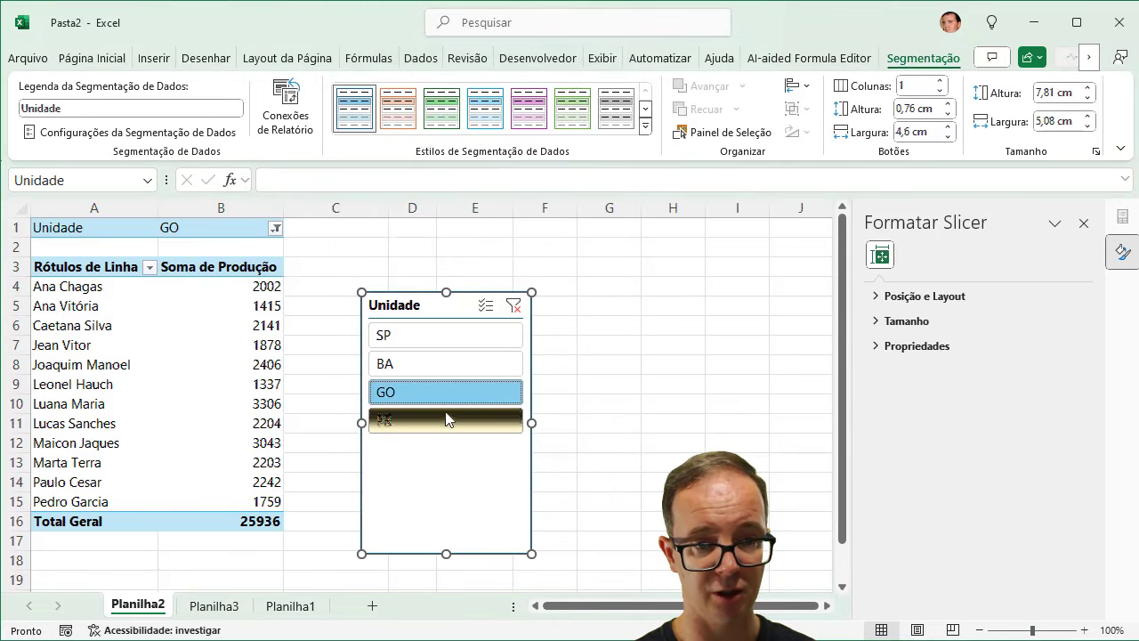
pyautogui.click(446, 420)
pyautogui.click(446, 392)
pyautogui.click(446, 363)
pyautogui.click(446, 342)
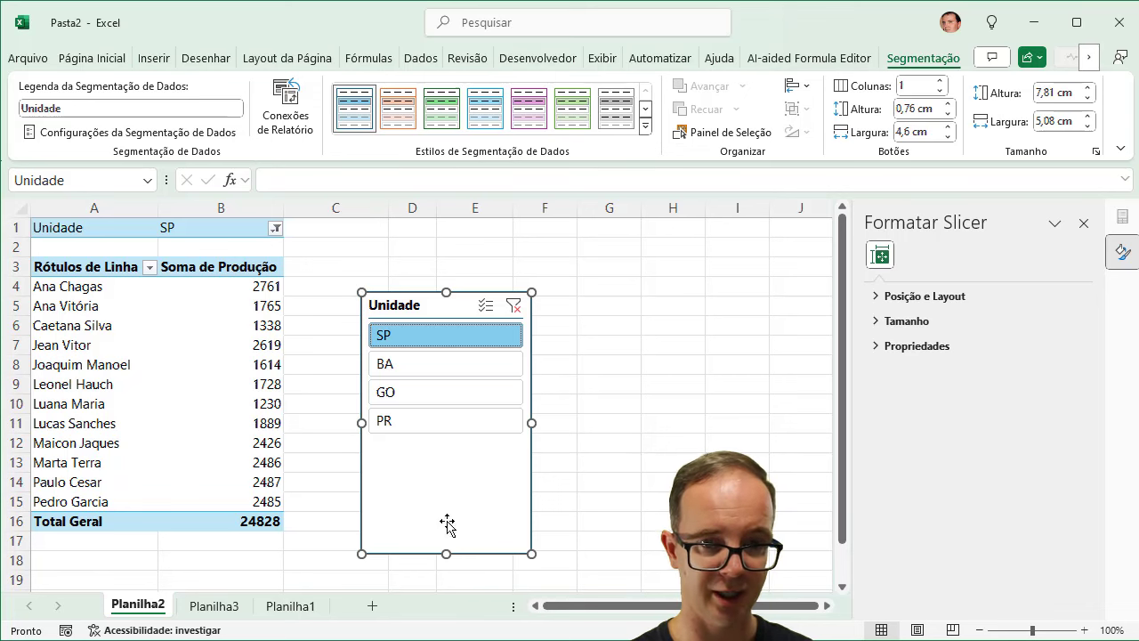
pyautogui.moveTo(446, 556); pyautogui.dragTo(447, 455)
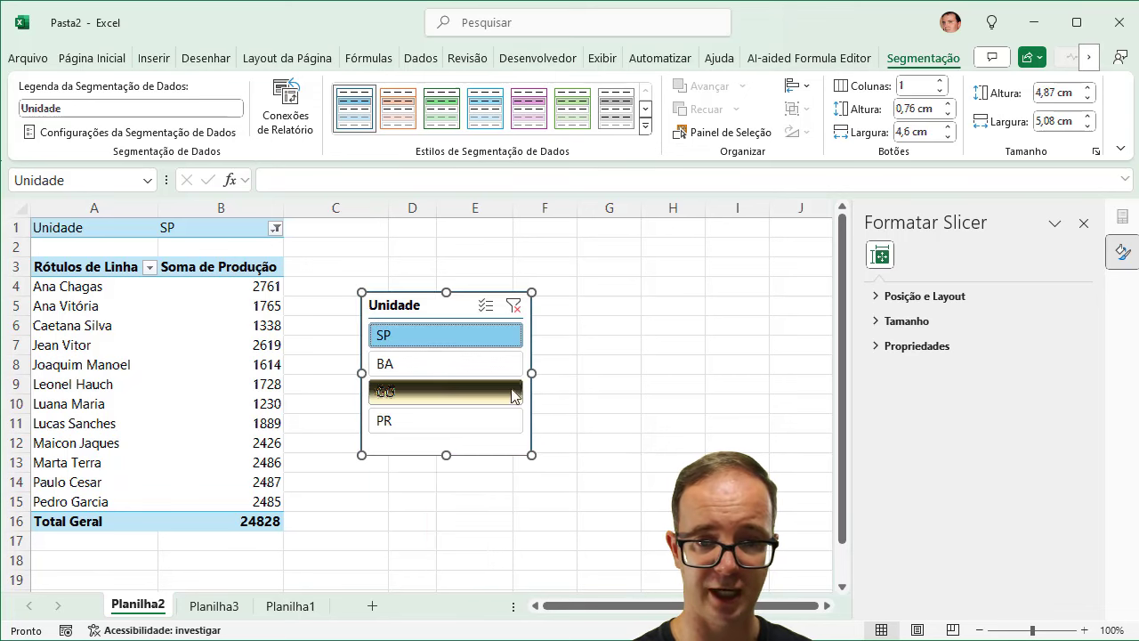
pyautogui.moveTo(531, 373); pyautogui.dragTo(451, 374)
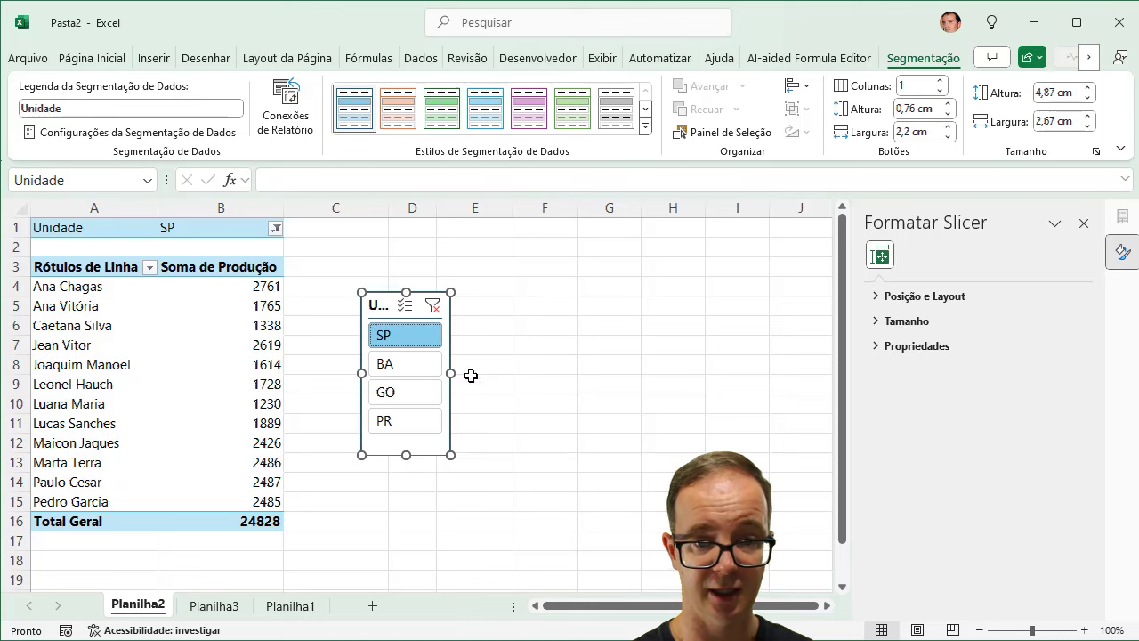
# Step: Drag the Unidade slicer to the right of the pivot table, near column H
pyautogui.click(537, 381)
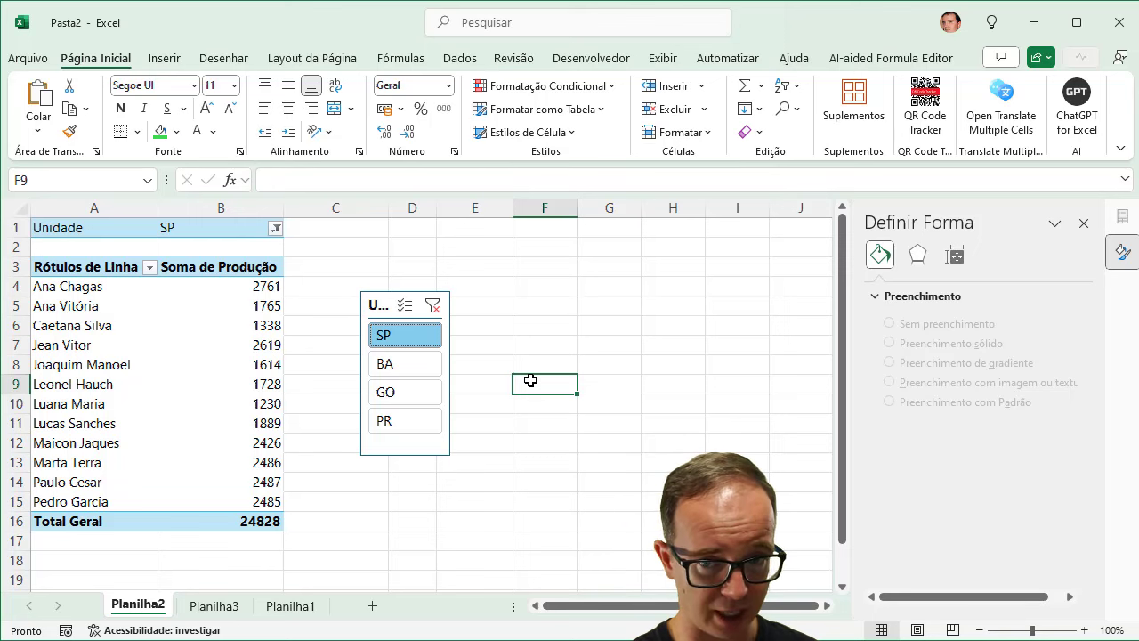
pyautogui.moveTo(355, 304); pyautogui.dragTo(676, 278)
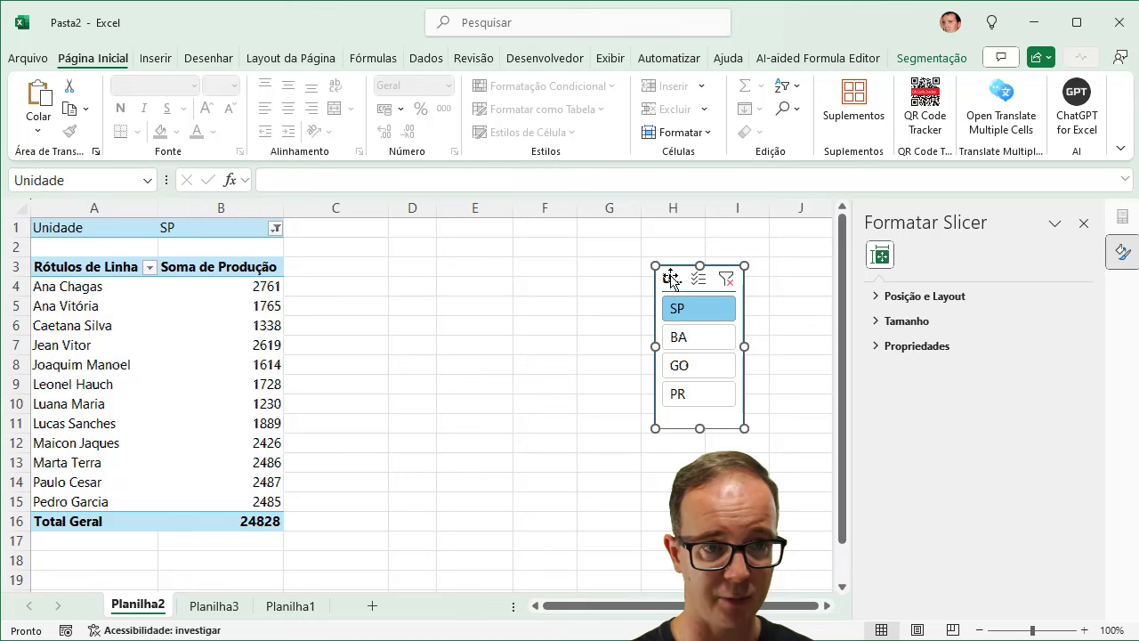
# Step: Cut the Unidade slicer and paste it at I2 on Planilha3 beside the chart
pyautogui.click(71, 87)
pyautogui.click(214, 605)
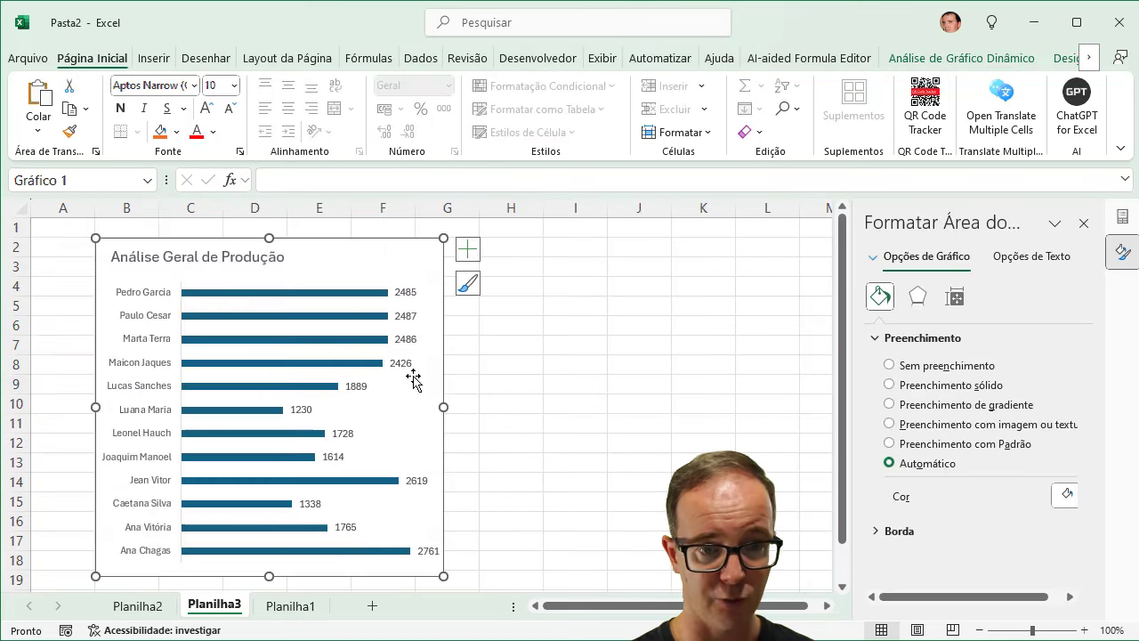
pyautogui.click(577, 248)
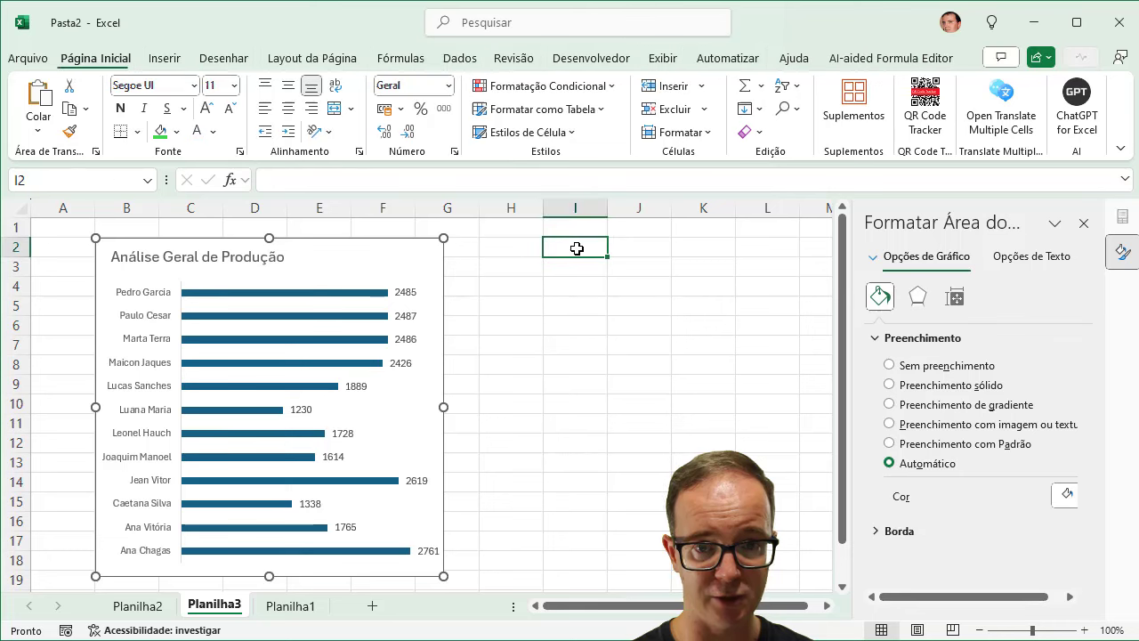
pyautogui.click(38, 97)
# Step: Test the slicer with BA, GO and PR, leaving PR selected, then return to Planilha2
pyautogui.click(585, 309)
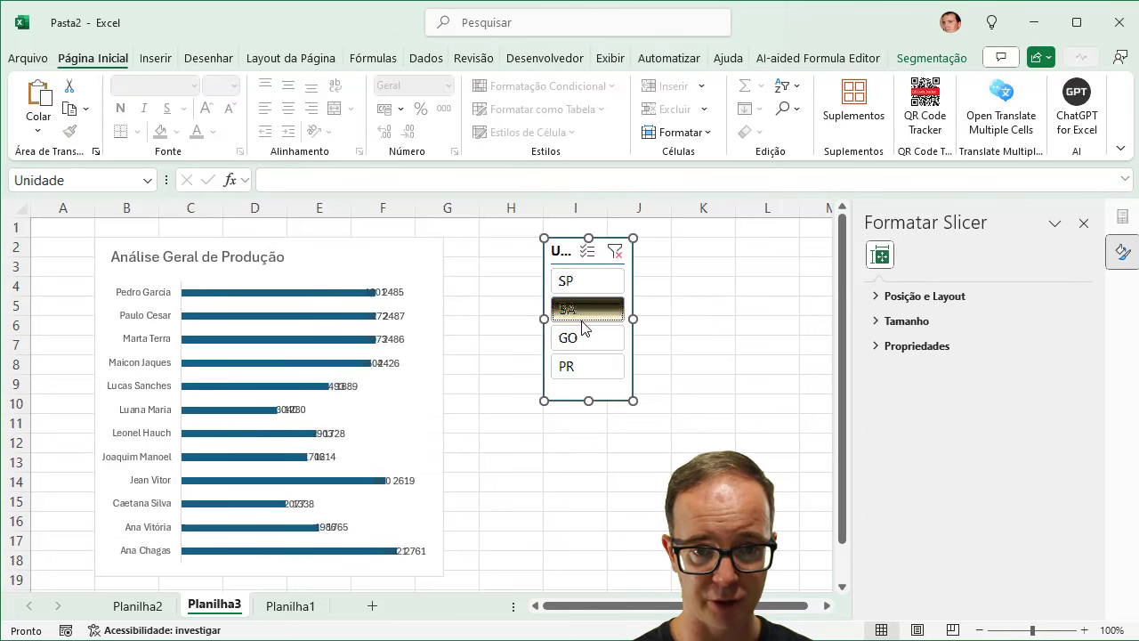
pyautogui.click(586, 339)
pyautogui.click(586, 366)
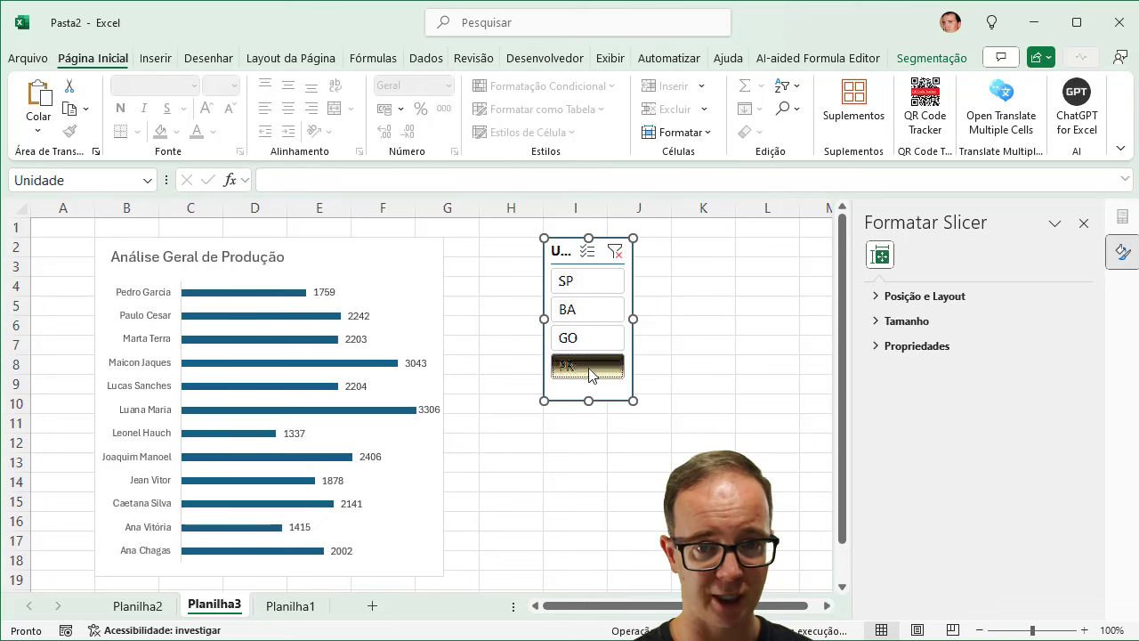
pyautogui.click(138, 605)
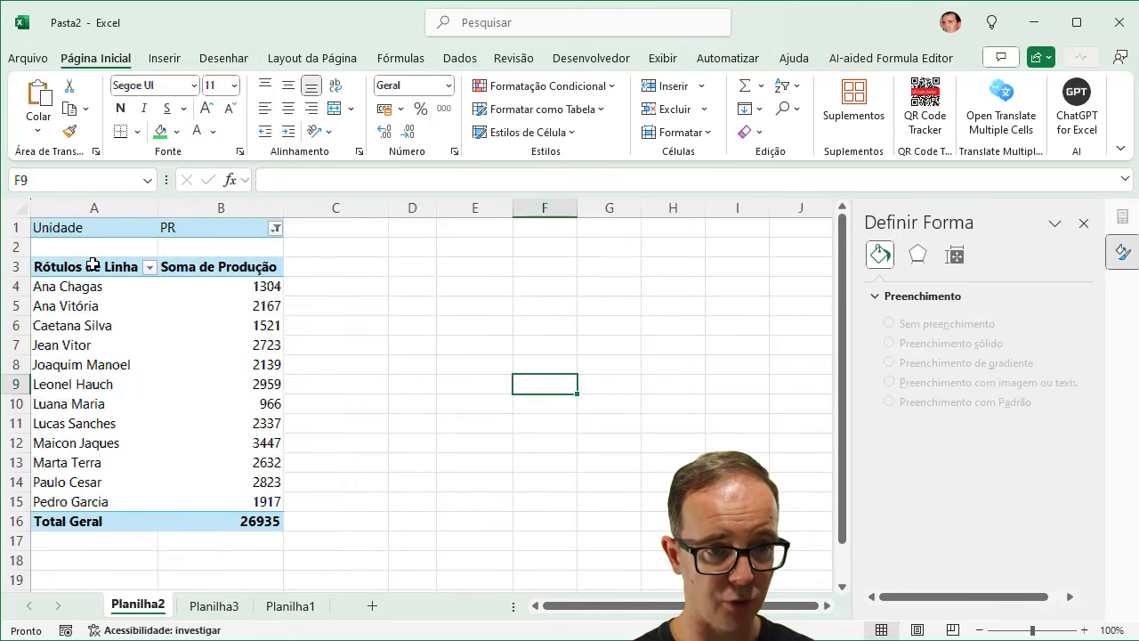
# Step: Copy the pivot's names and totals A3:B16 and paste them starting at D3
pyautogui.moveTo(92, 264); pyautogui.dragTo(255, 517)
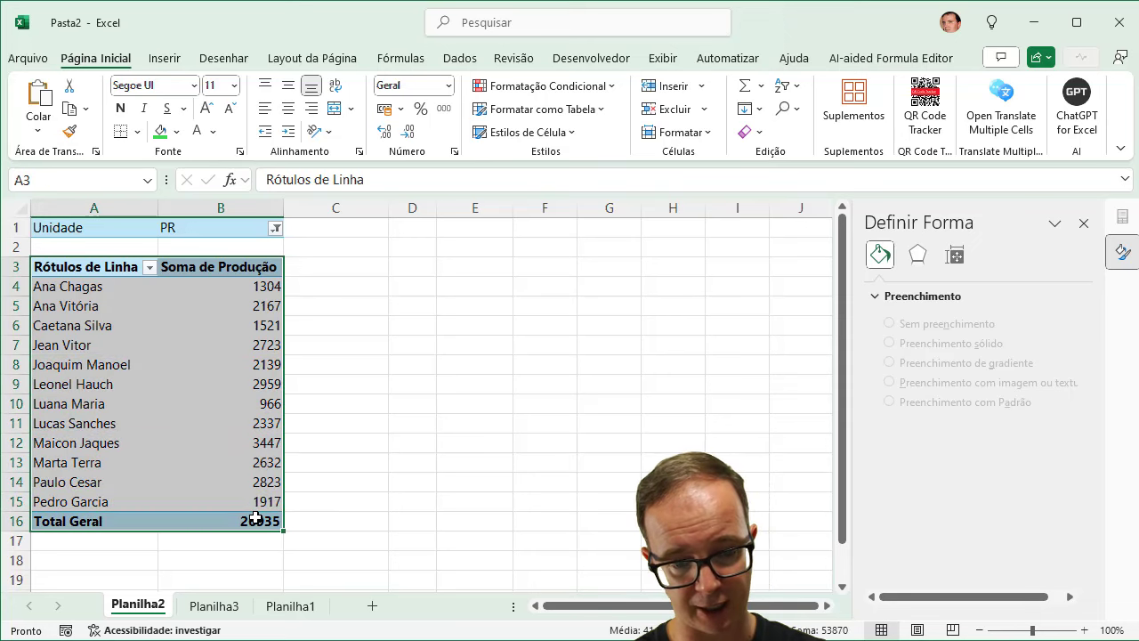
pyautogui.hotkey('ctrl', 'c')
pyautogui.click(403, 266)
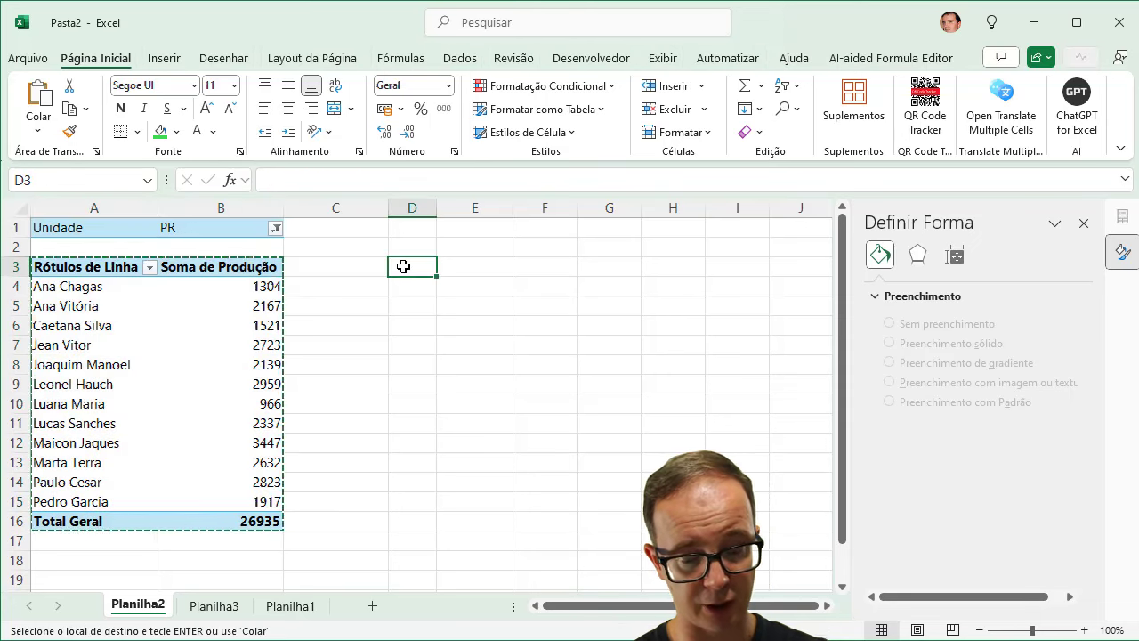
pyautogui.hotkey('ctrl', 'v')
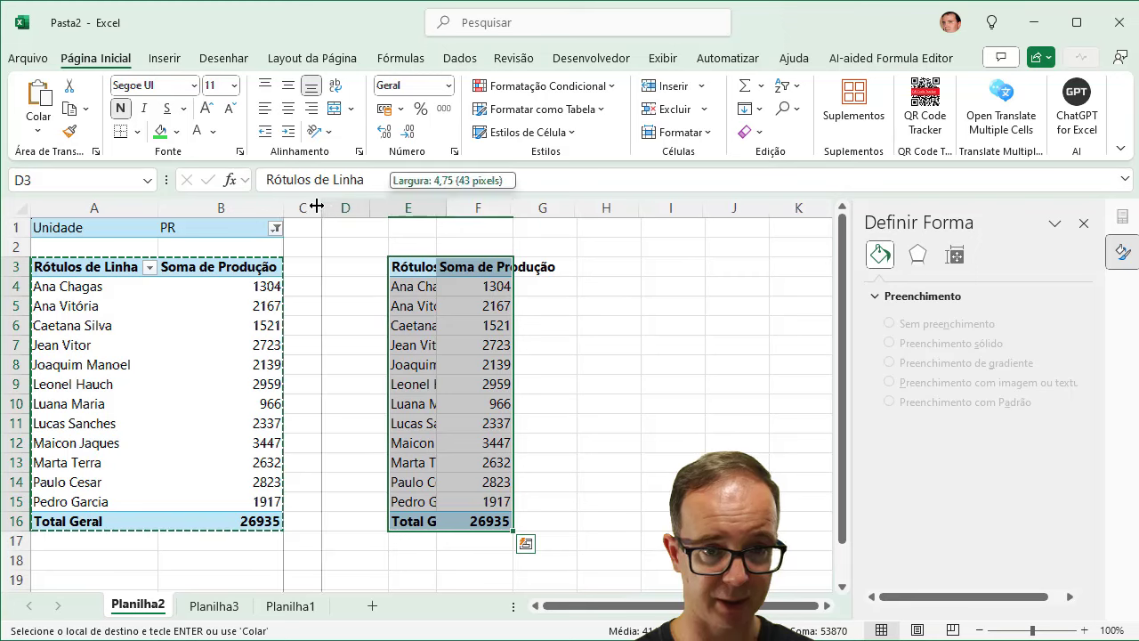
# Step: Narrow column C, widen column E to fit, and select the pivot table A1:B16
pyautogui.moveTo(389, 202)
pyautogui.mouseDown()
pyautogui.moveTo(312, 203)
pyautogui.moveTo(413, 207)
pyautogui.mouseUp()
pyautogui.click(374, 276)
pyautogui.click(1083, 222)
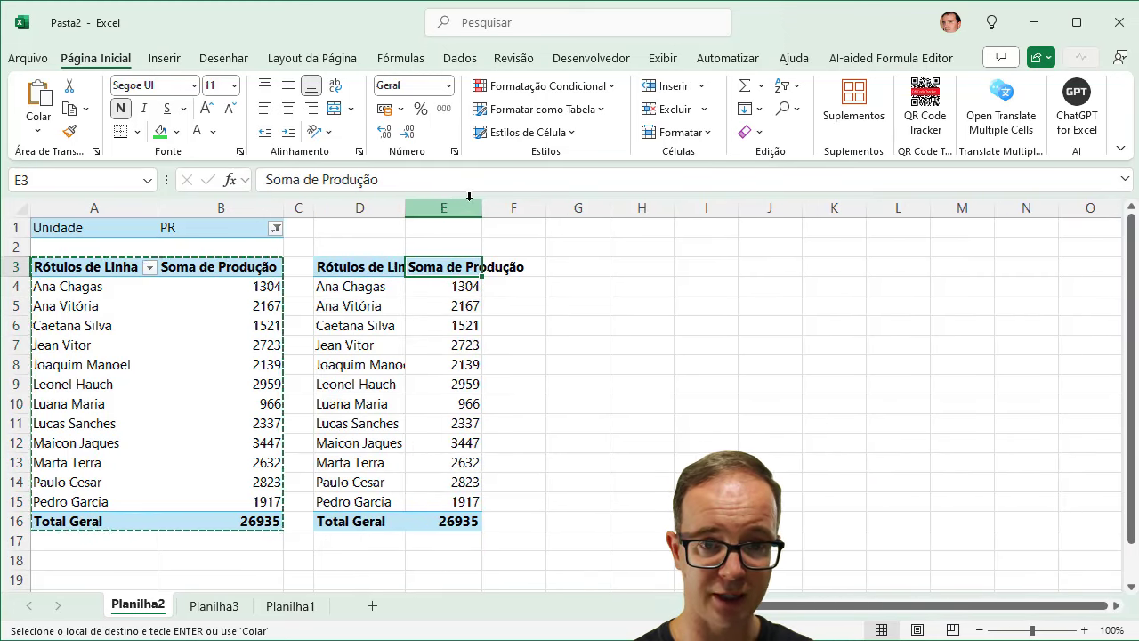
pyautogui.moveTo(483, 207); pyautogui.dragTo(536, 207)
pyautogui.click(361, 277)
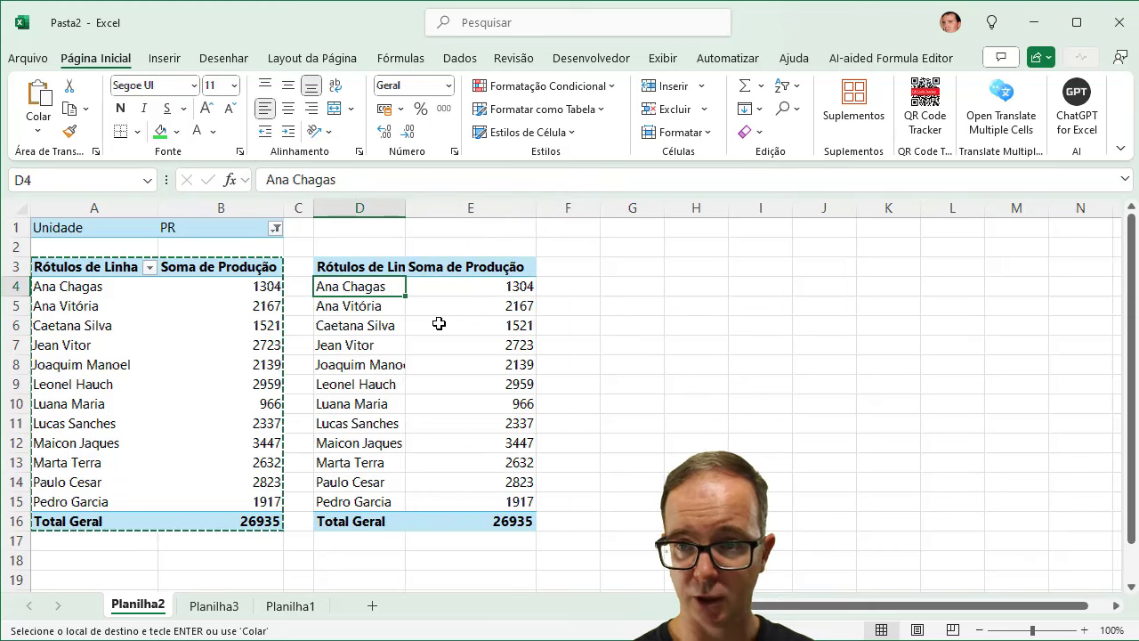
pyautogui.moveTo(364, 267); pyautogui.dragTo(475, 520)
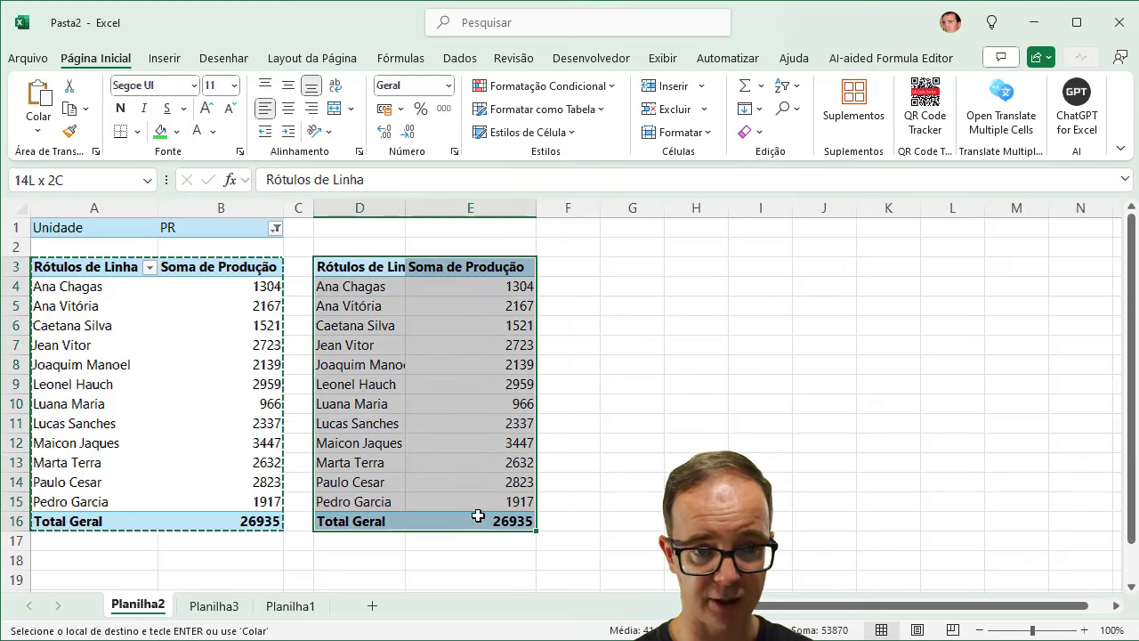
pyautogui.moveTo(82, 227); pyautogui.dragTo(242, 516)
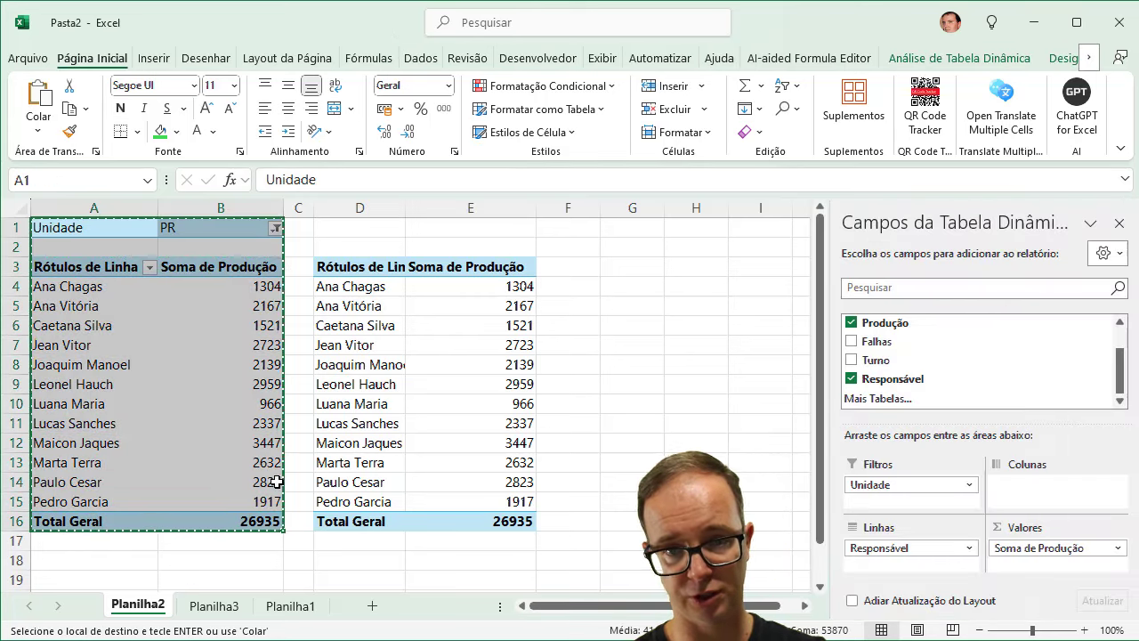
# Step: Paste a pivot copy at D1 and swap its rows from Responsável to Turno
pyautogui.click(352, 224)
pyautogui.hotkey('ctrl', 'v')
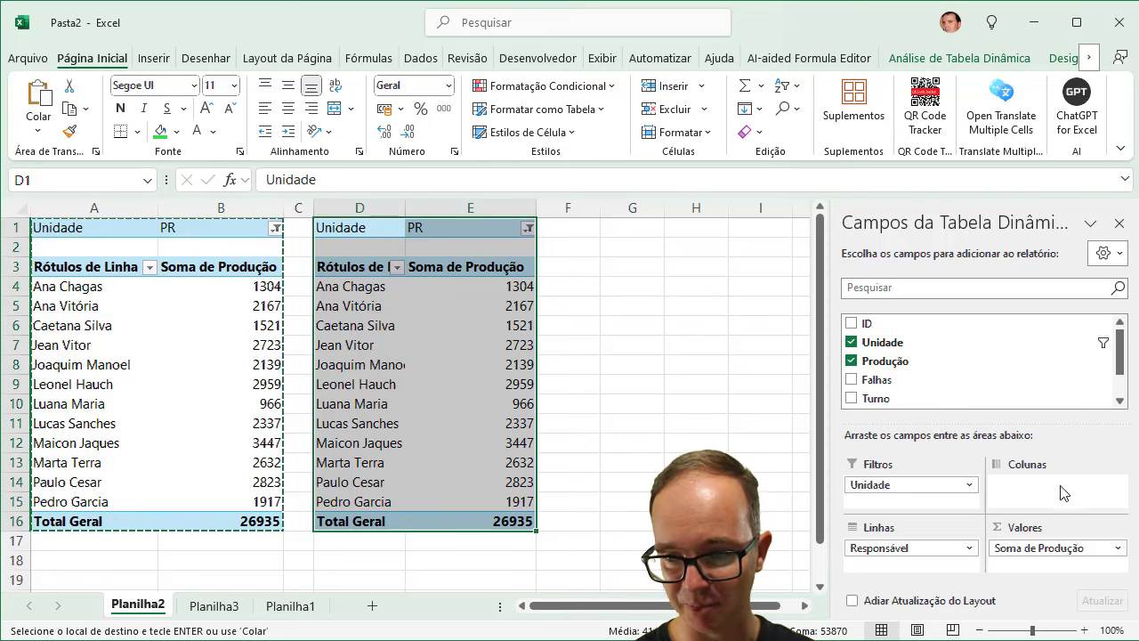
pyautogui.moveTo(1063, 547)
pyautogui.mouseDown()
pyautogui.moveTo(1021, 351)
pyautogui.moveTo(1059, 550)
pyautogui.mouseUp()
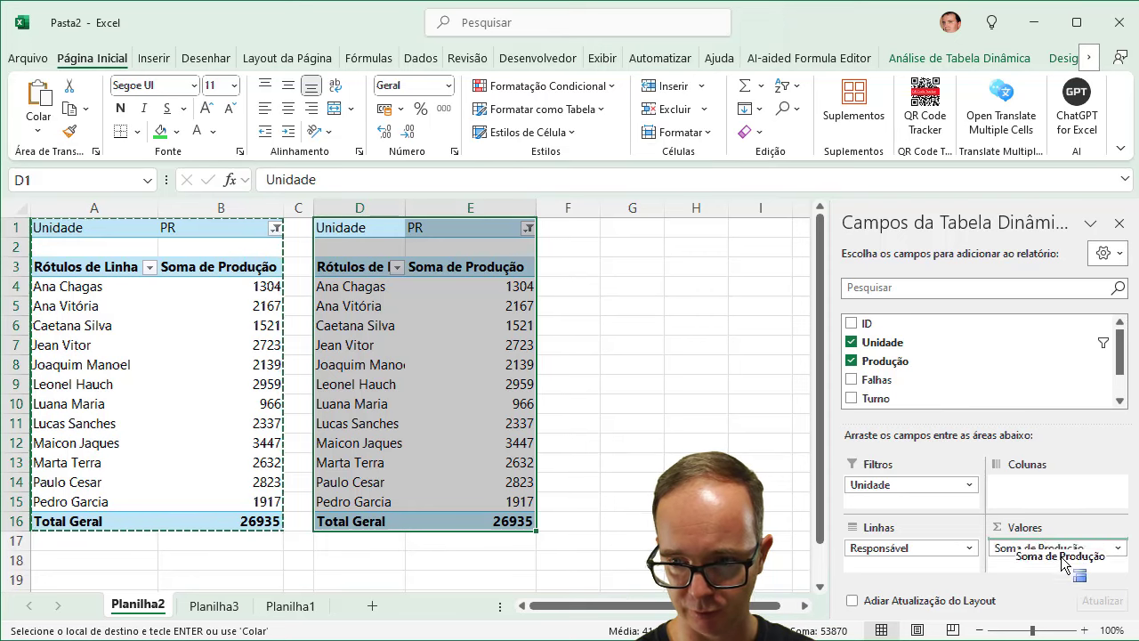
pyautogui.moveTo(943, 550); pyautogui.dragTo(941, 389)
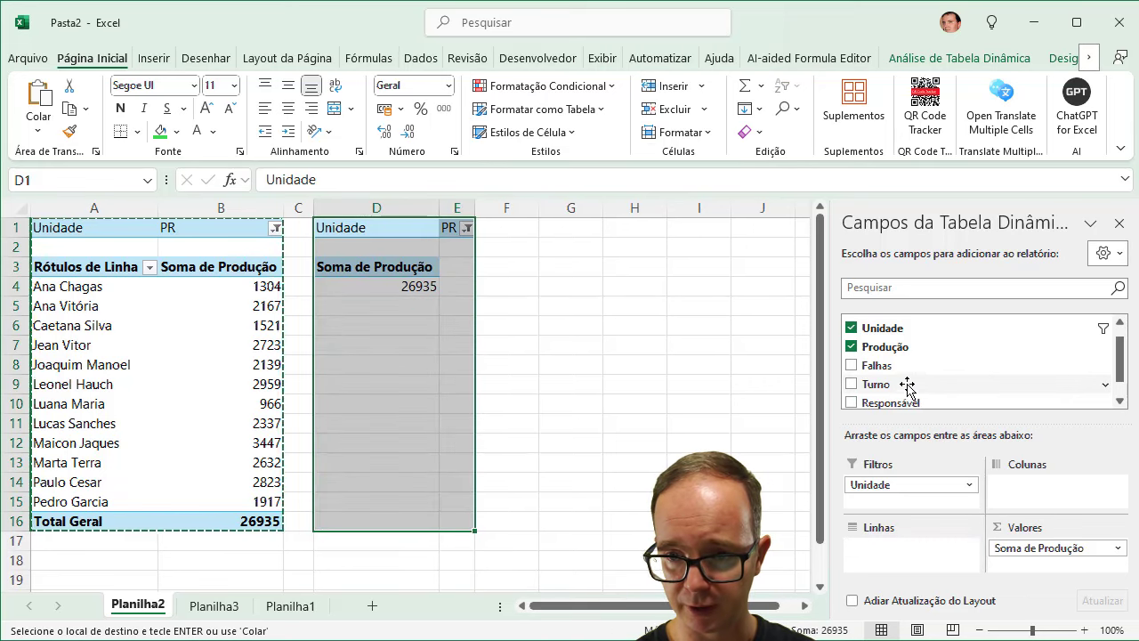
pyautogui.scroll(1, 907, 385)
pyautogui.scroll(-2, 906, 383)
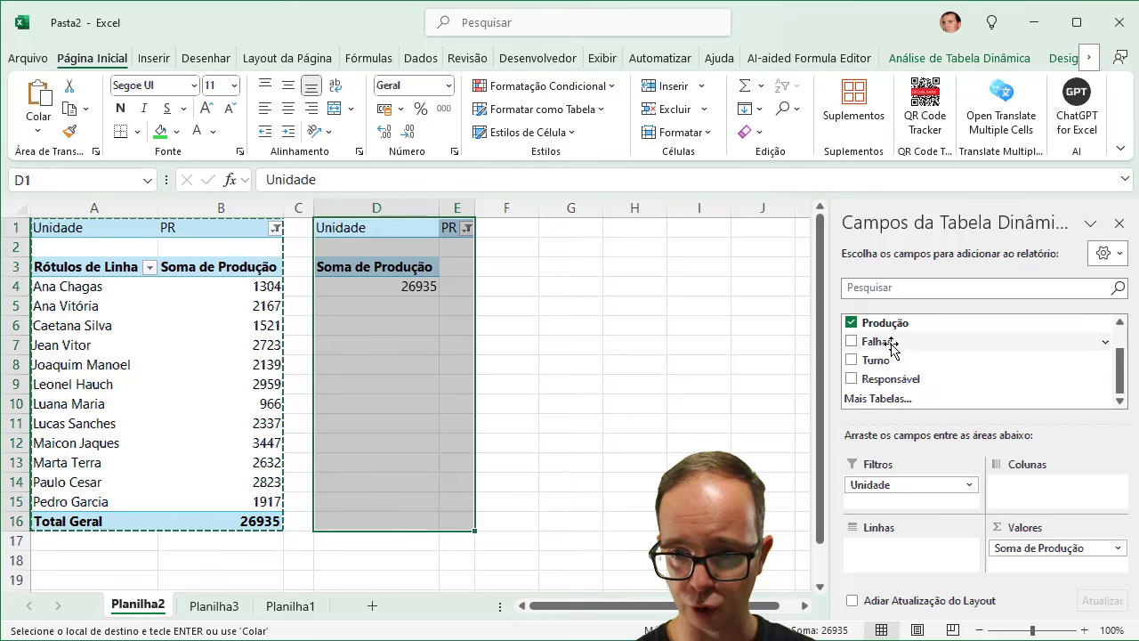
pyautogui.moveTo(900, 361)
pyautogui.mouseDown()
pyautogui.moveTo(933, 517)
pyautogui.moveTo(924, 550)
pyautogui.mouseUp()
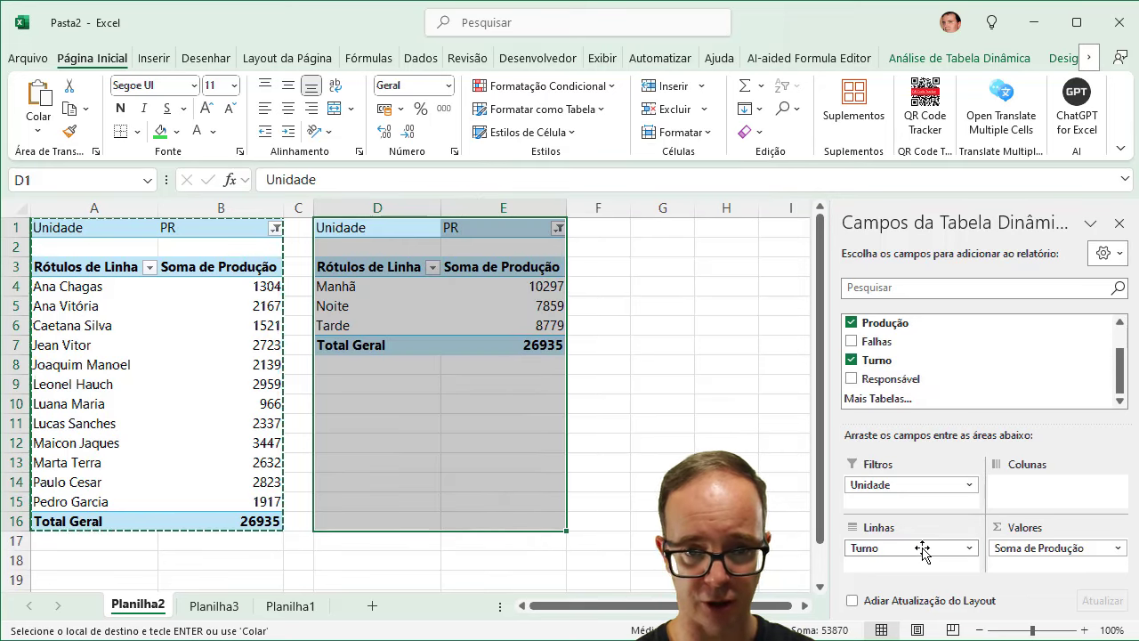
pyautogui.click(484, 294)
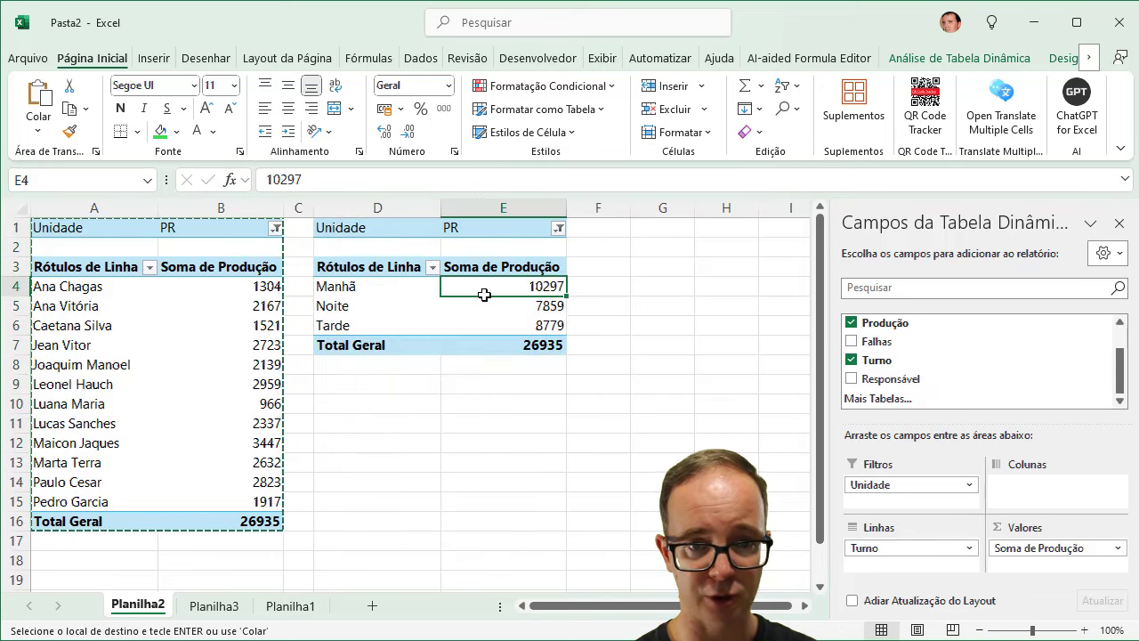
pyautogui.click(424, 287)
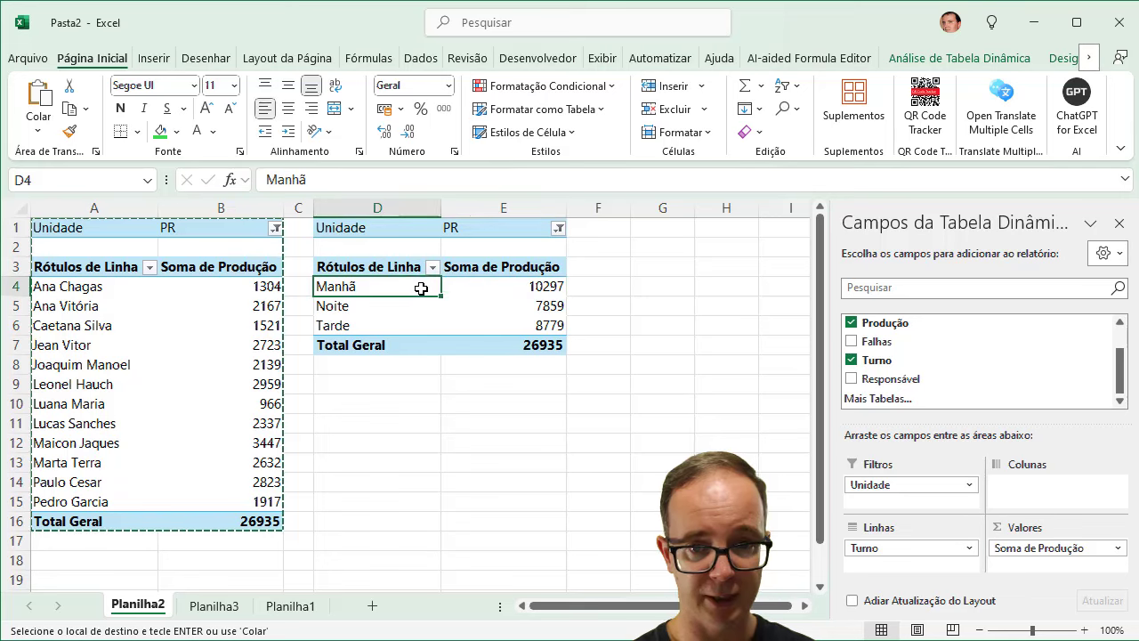
# Step: Insert a clustered column pivot chart of production by shift
pyautogui.click(154, 59)
pyautogui.click(444, 132)
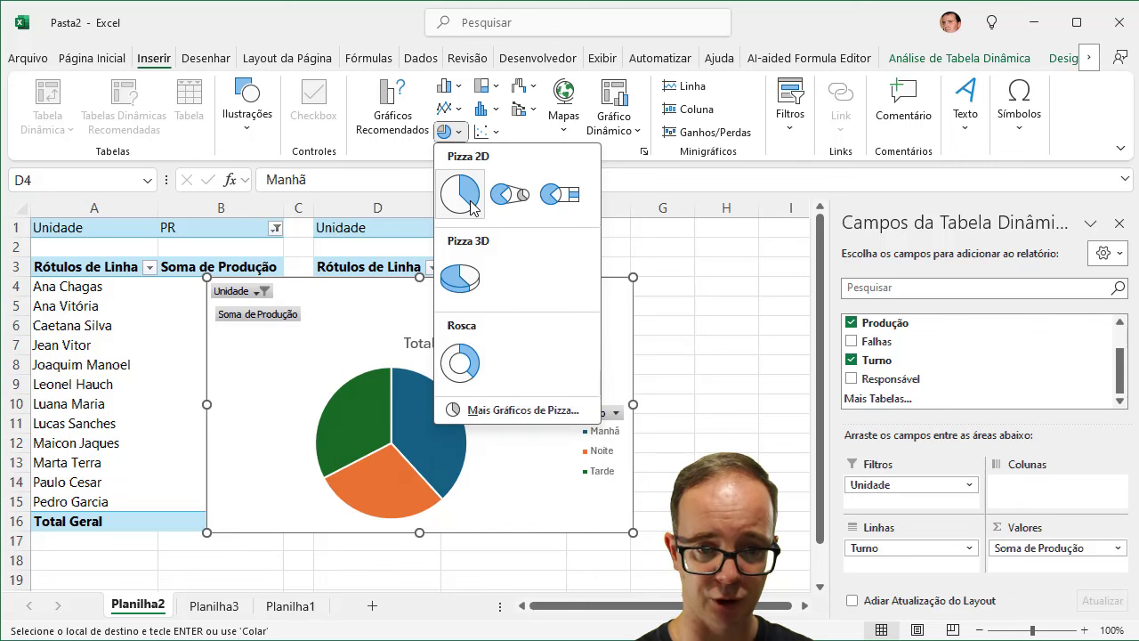
pyautogui.click(455, 88)
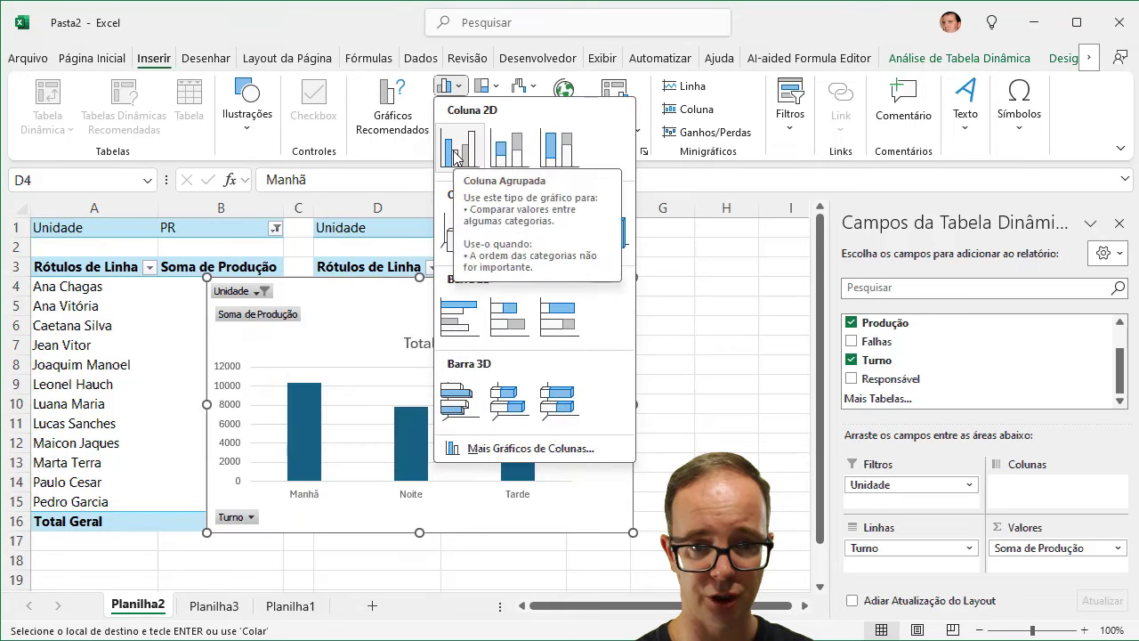
pyautogui.click(456, 153)
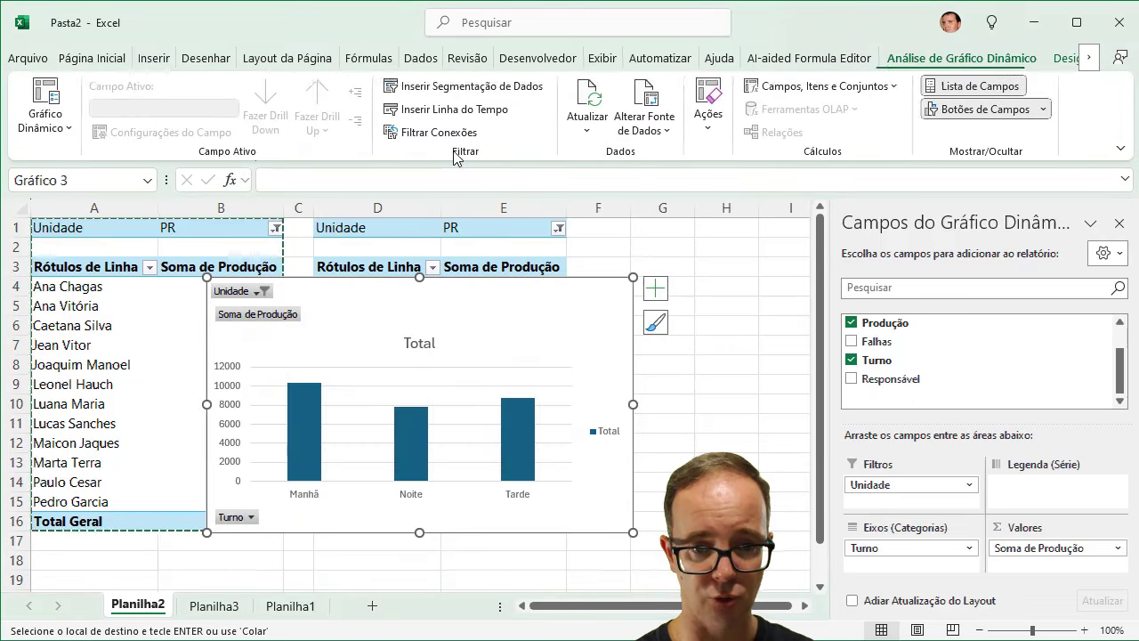
# Step: Delete the column chart's value axis and Total legend, and hide all its field buttons
pyautogui.click(239, 394)
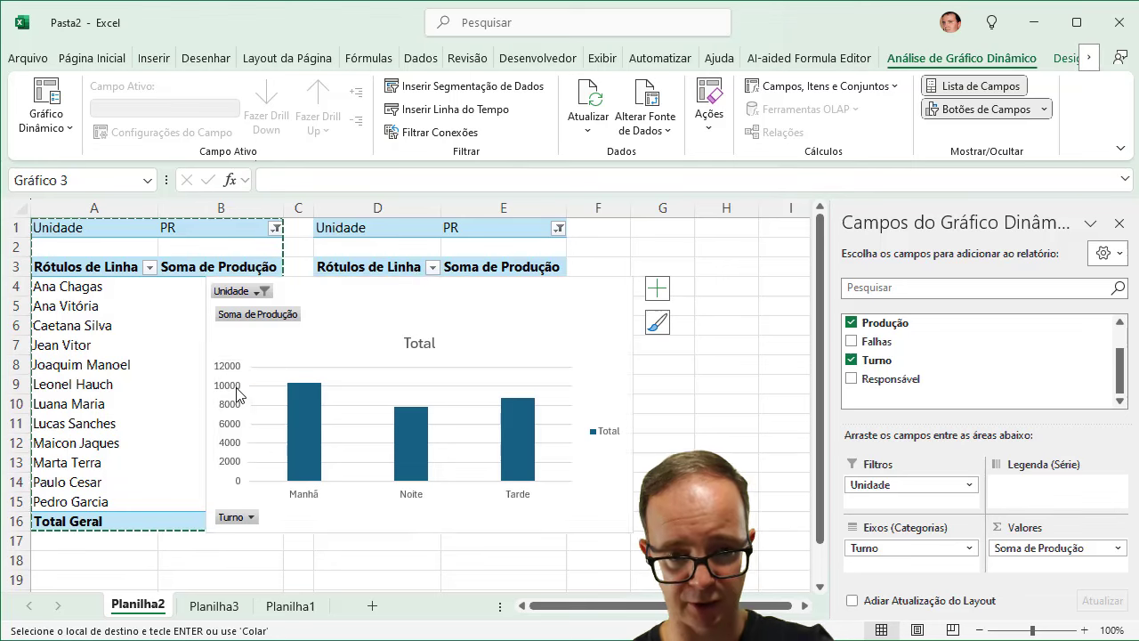
pyautogui.press('Delete')
pyautogui.click(601, 431)
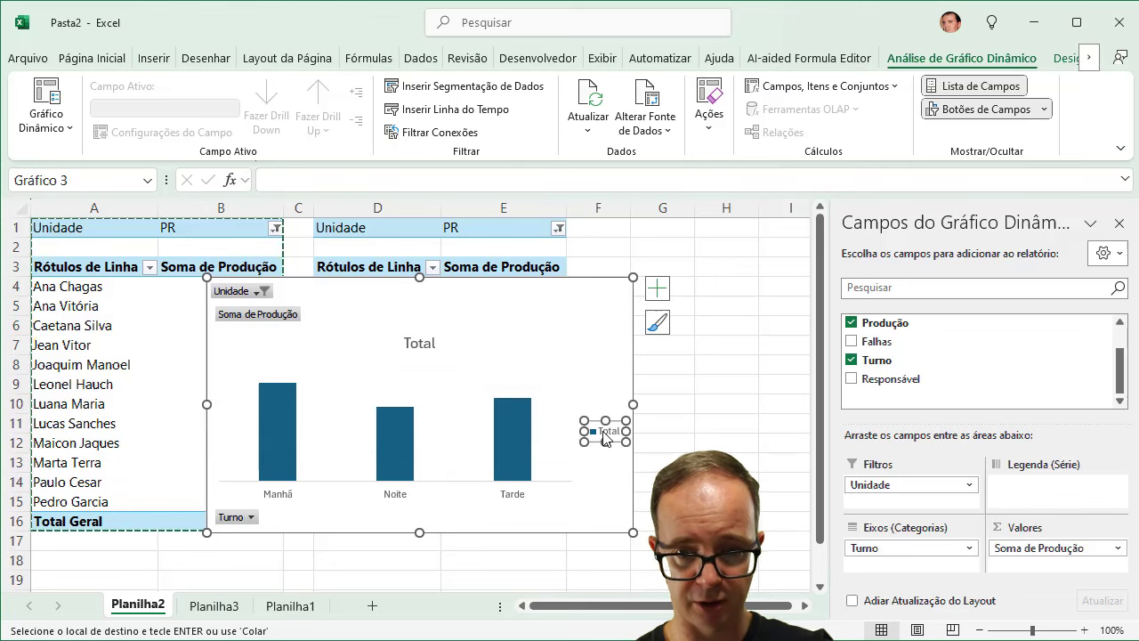
pyautogui.press('Delete')
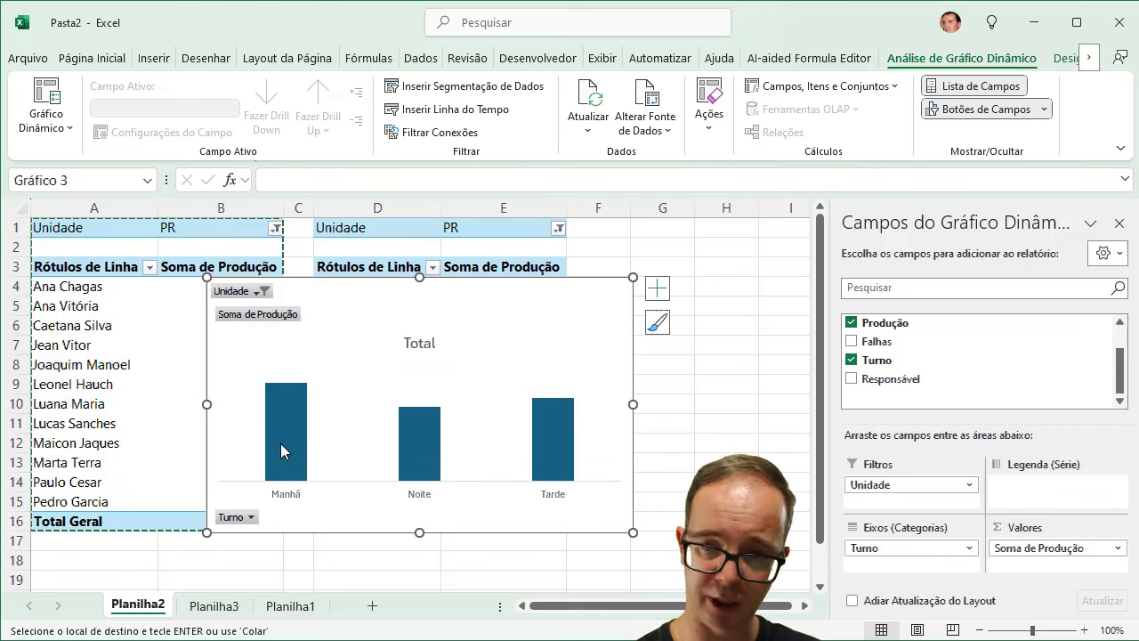
pyautogui.click(1042, 109)
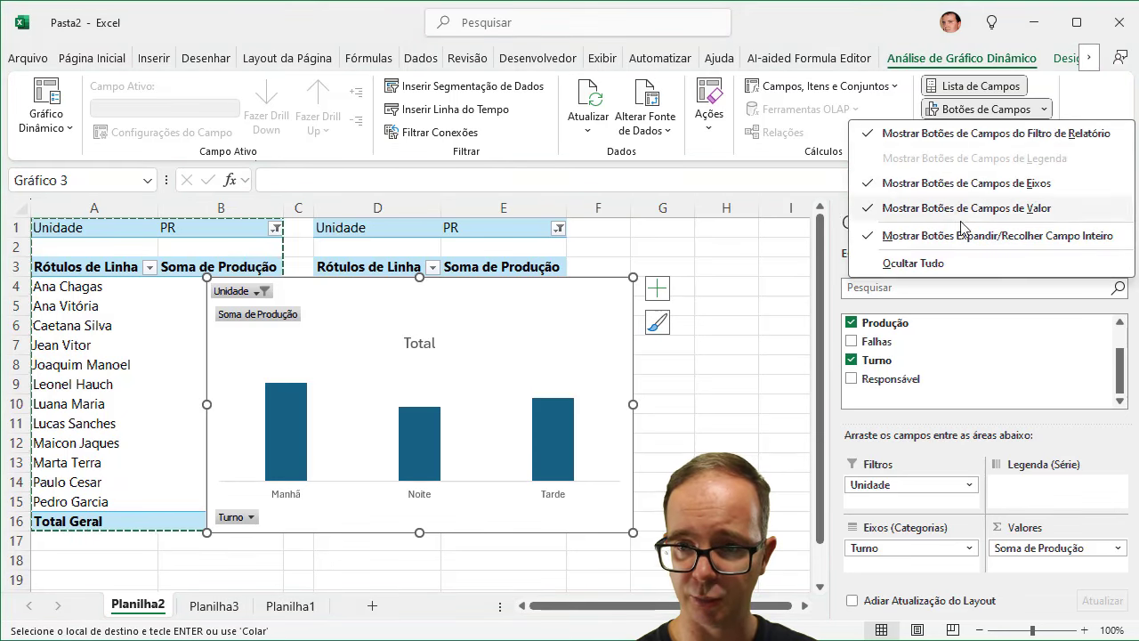
pyautogui.click(903, 264)
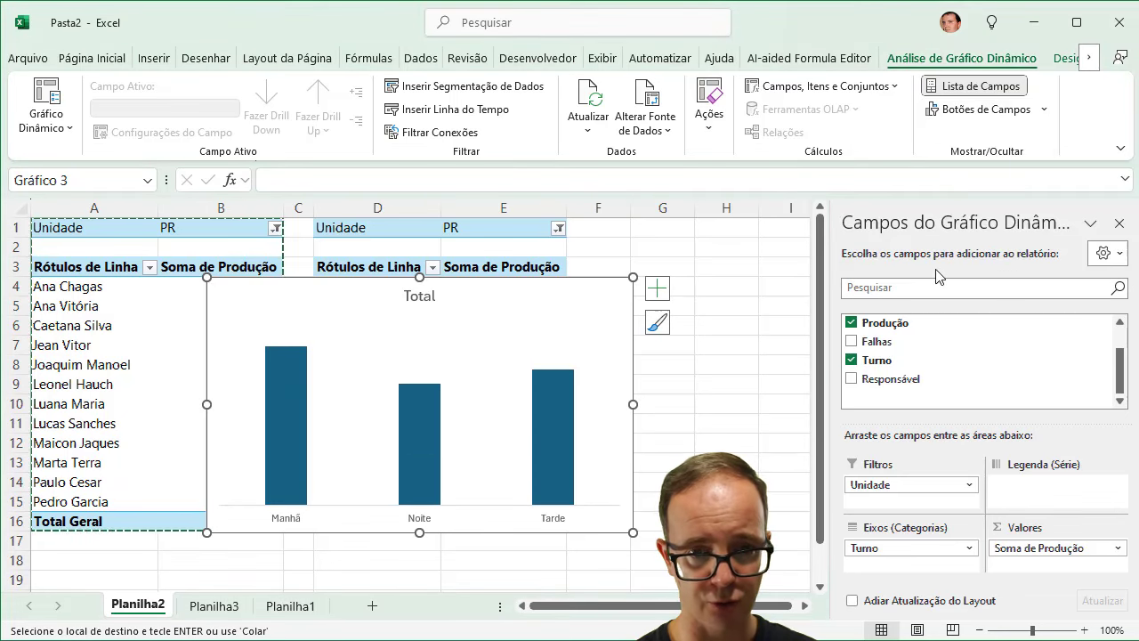
# Step: Title the shift chart 'Análise Geral de Produção por Turnos'
pyautogui.doubleClick(421, 297)
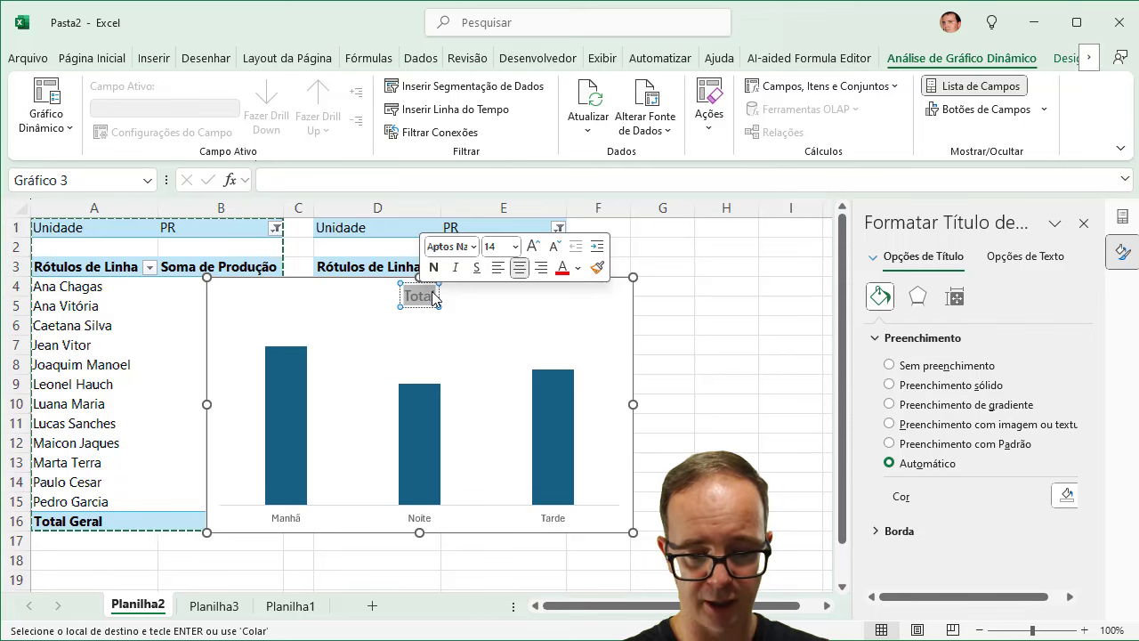
pyautogui.write('Anp')
pyautogui.press('BackSpace')
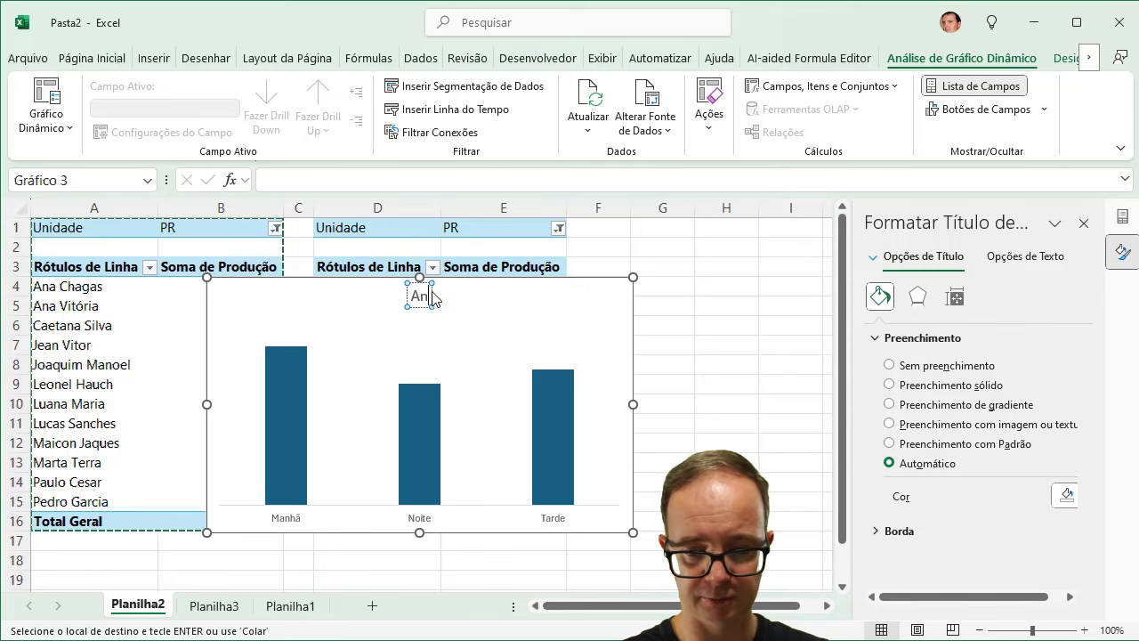
pyautogui.write('álise Geral')
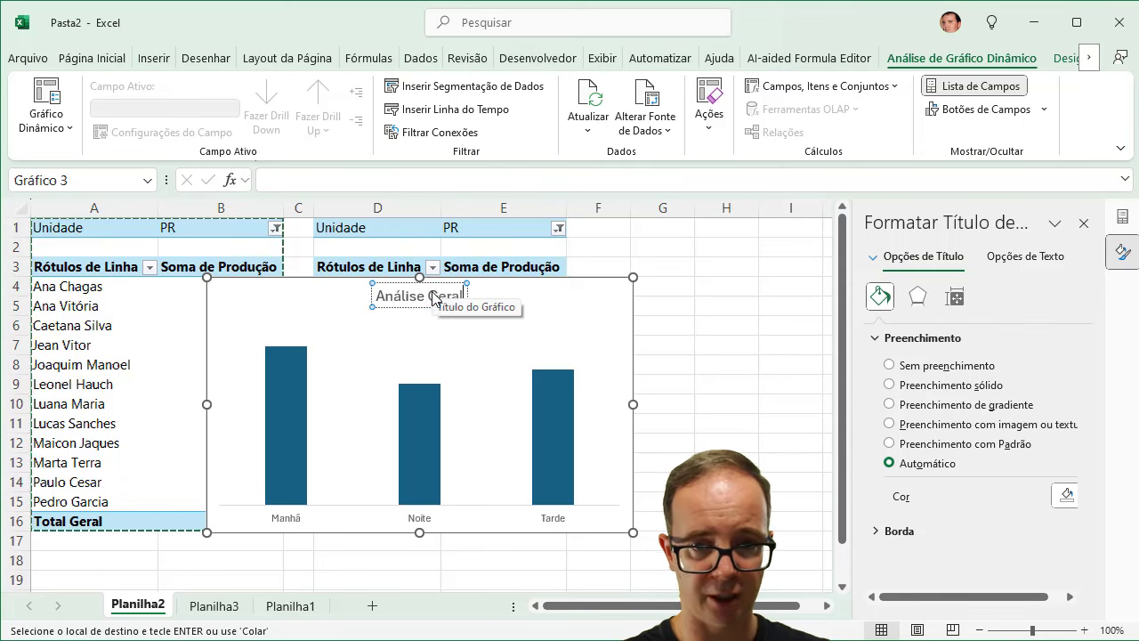
pyautogui.write(' de Produç')
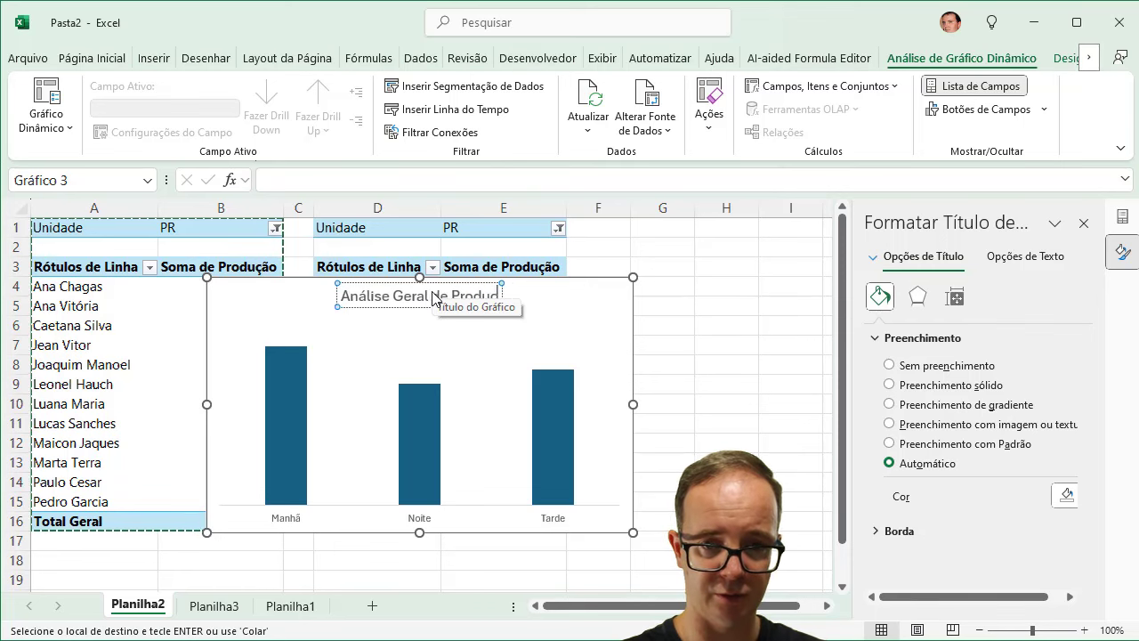
pyautogui.write('ão por Turnos')
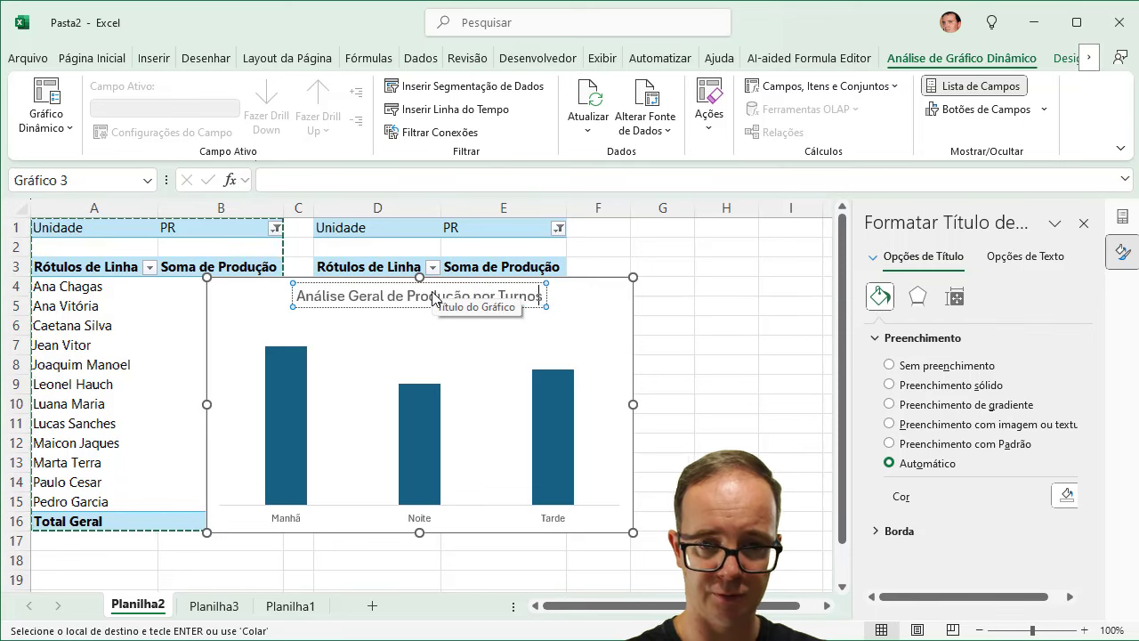
pyautogui.click(593, 281)
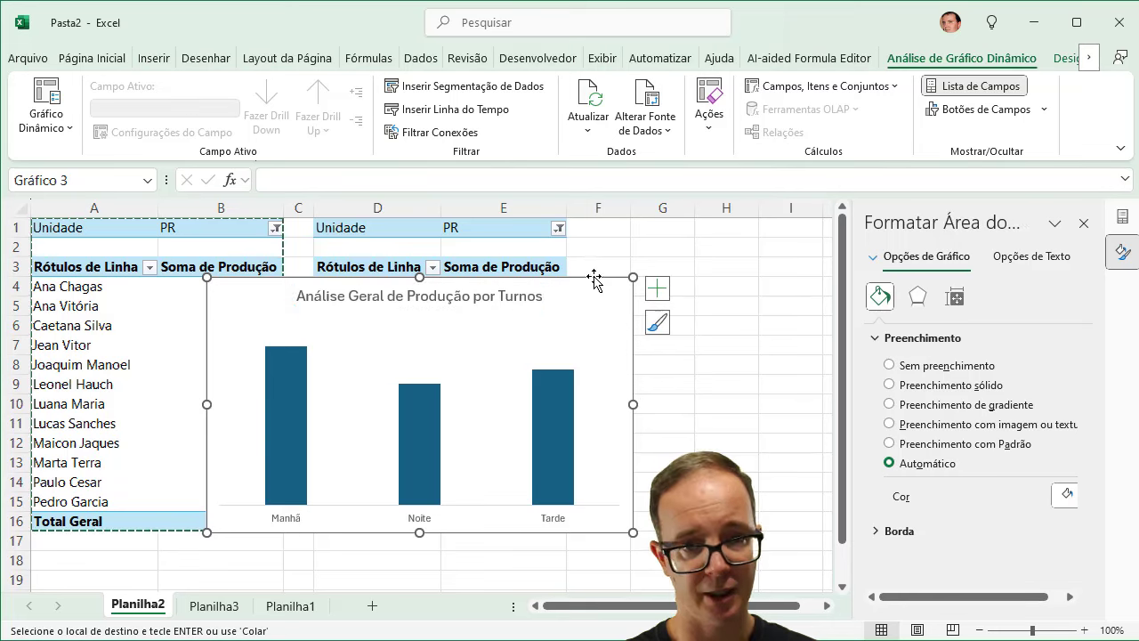
# Step: Cut the shift chart and switch to the Planilha3 dashboard sheet
pyautogui.click(99, 60)
pyautogui.click(69, 86)
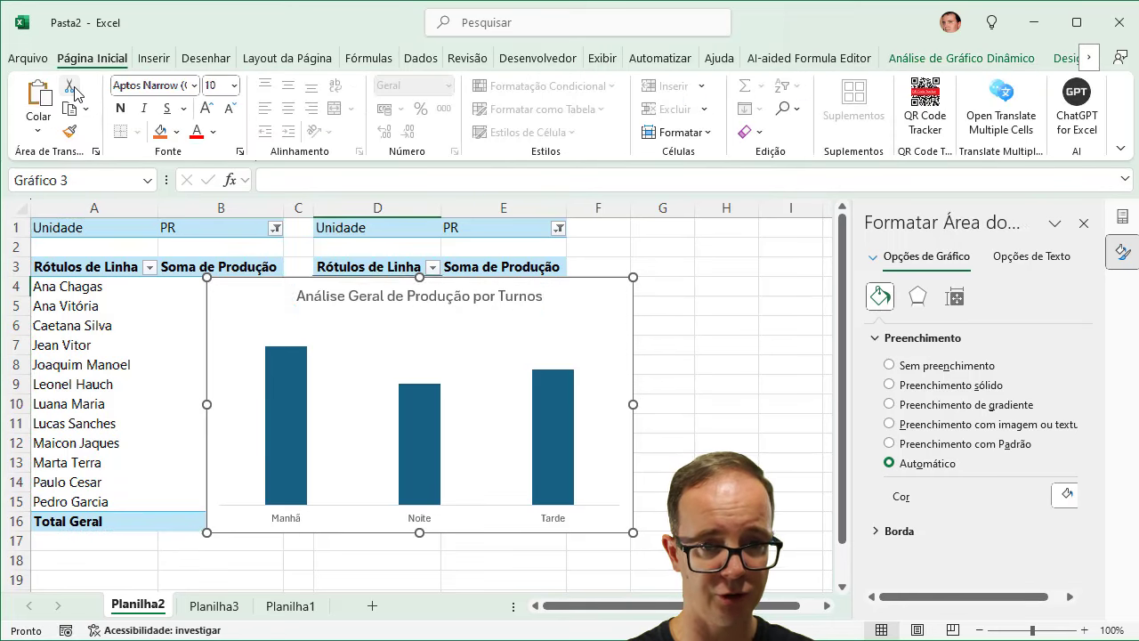
pyautogui.click(227, 614)
# Step: Paste the shift chart at H12 on Planilha3 and zoom out to show the whole dashboard
pyautogui.click(494, 440)
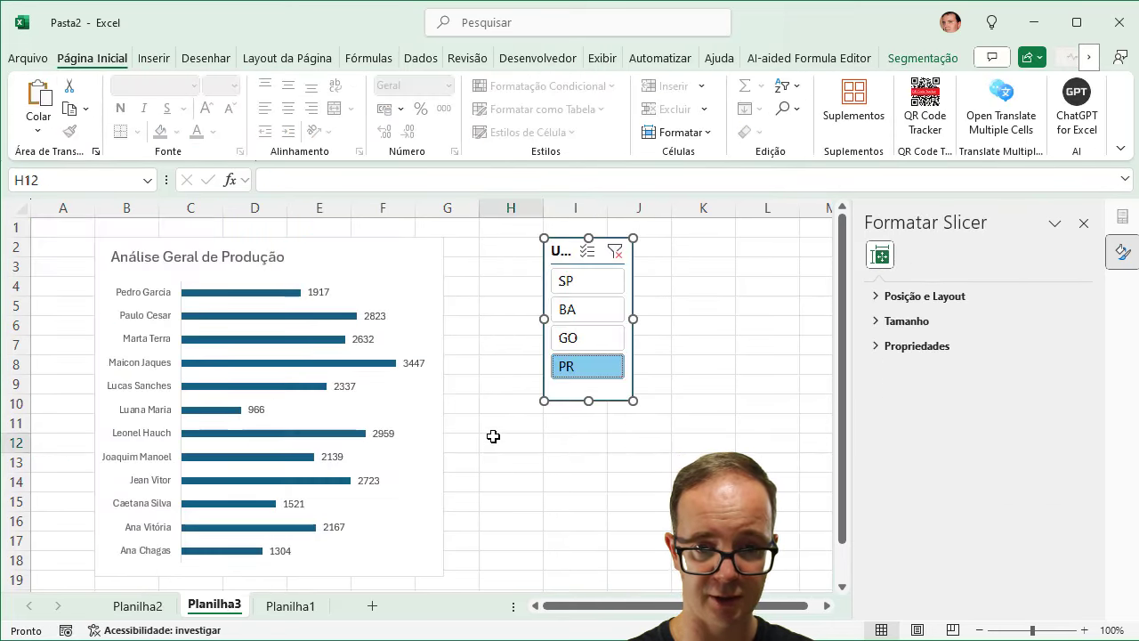
pyautogui.click(37, 88)
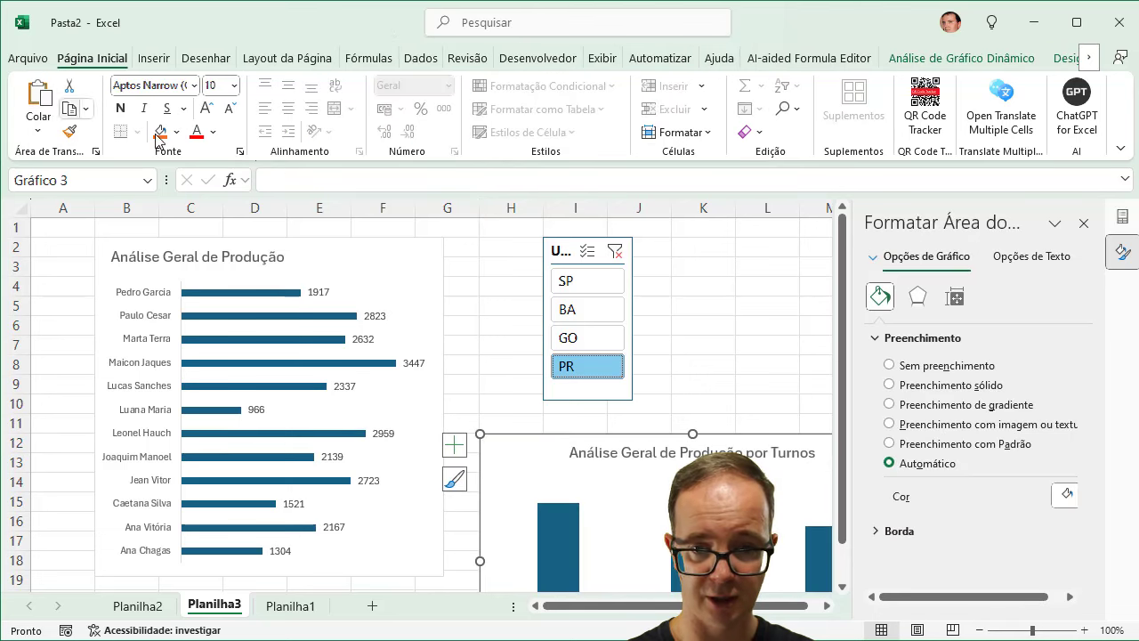
pyautogui.click(1085, 223)
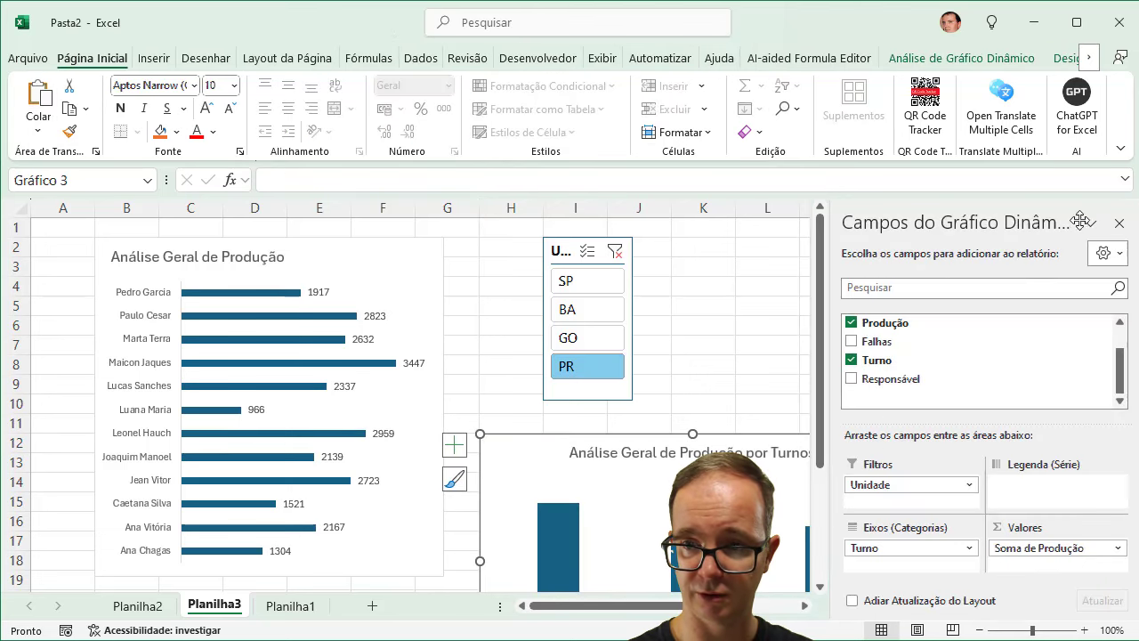
pyautogui.click(717, 346)
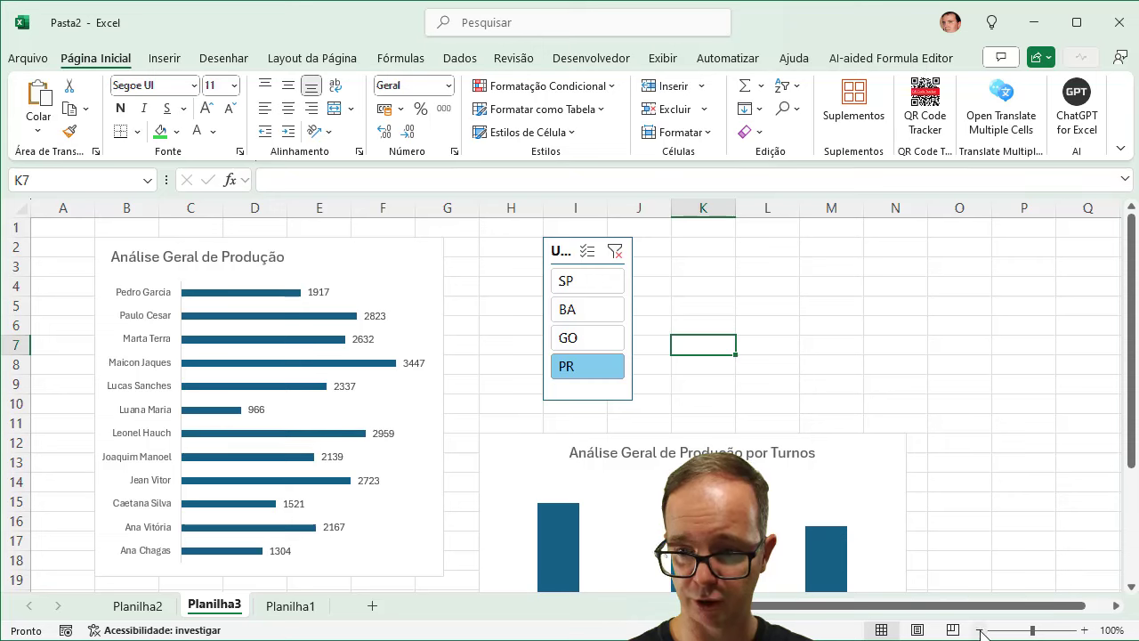
pyautogui.click(979, 630)
pyautogui.click(980, 630)
pyautogui.click(979, 630)
pyautogui.click(979, 630)
# Step: Test the Unidade slicer on both charts with BA, GO, PR, then SP
pyautogui.click(362, 261)
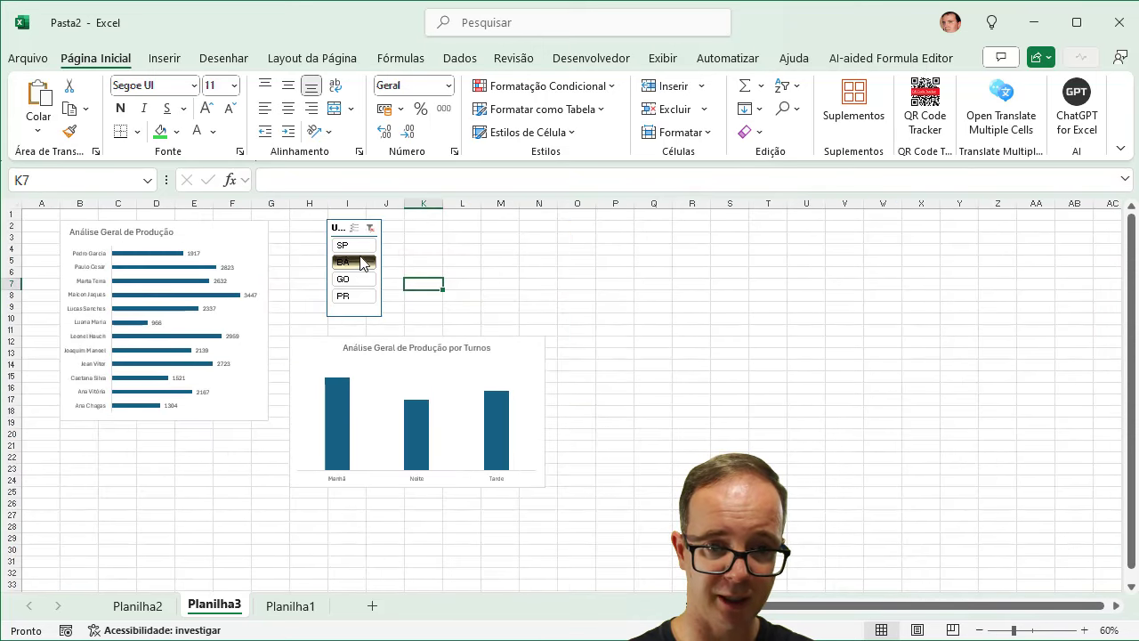
pyautogui.click(356, 278)
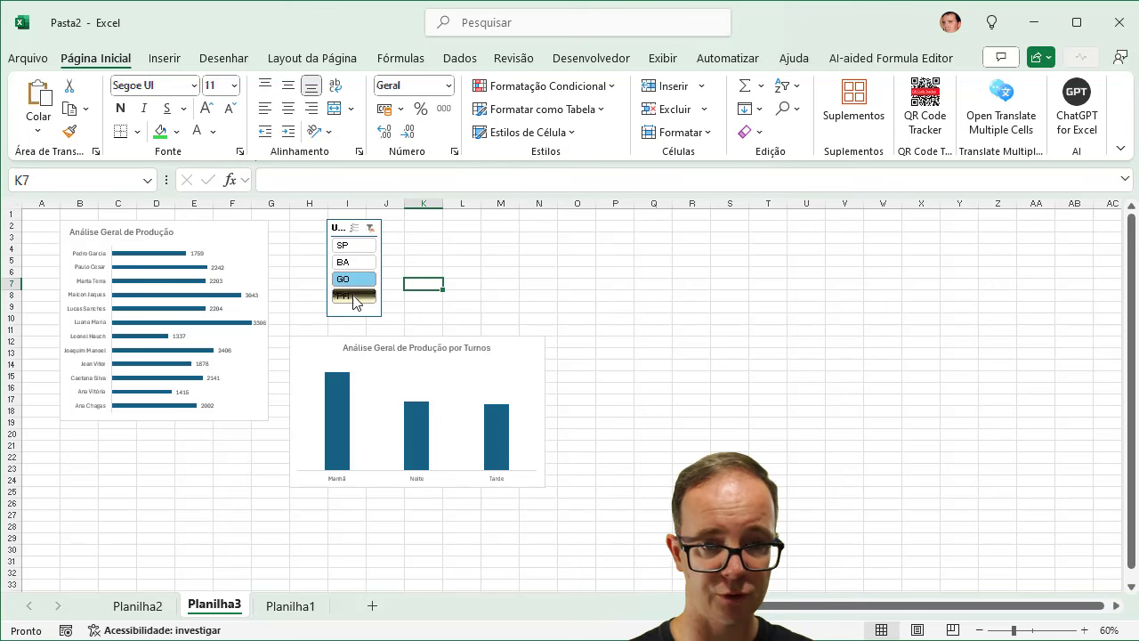
pyautogui.click(355, 297)
pyautogui.click(353, 245)
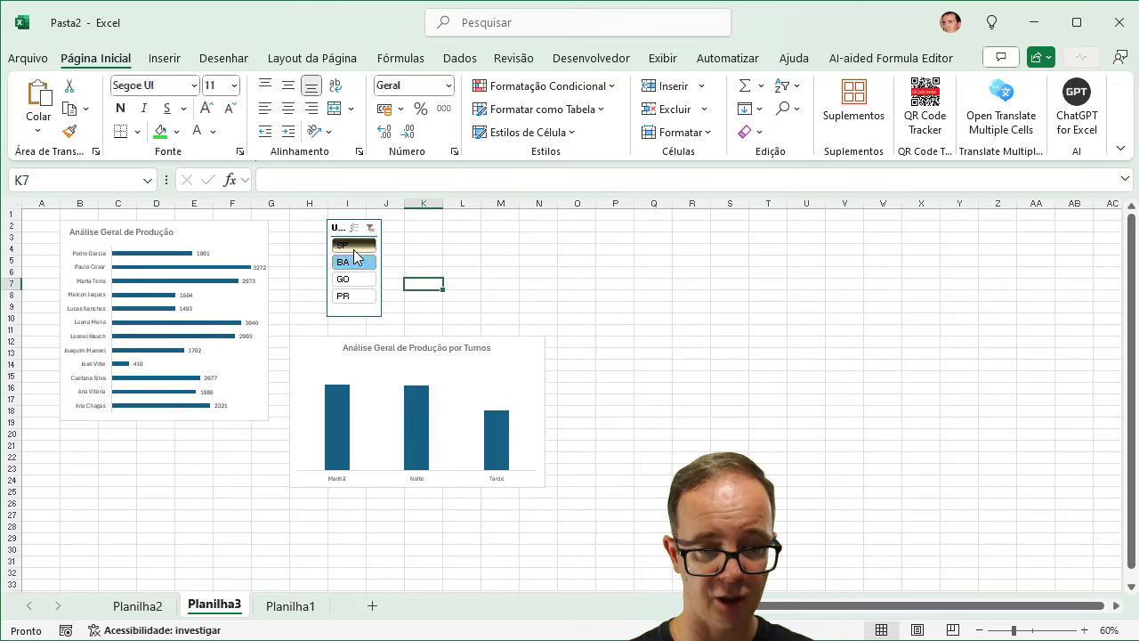
pyautogui.click(513, 357)
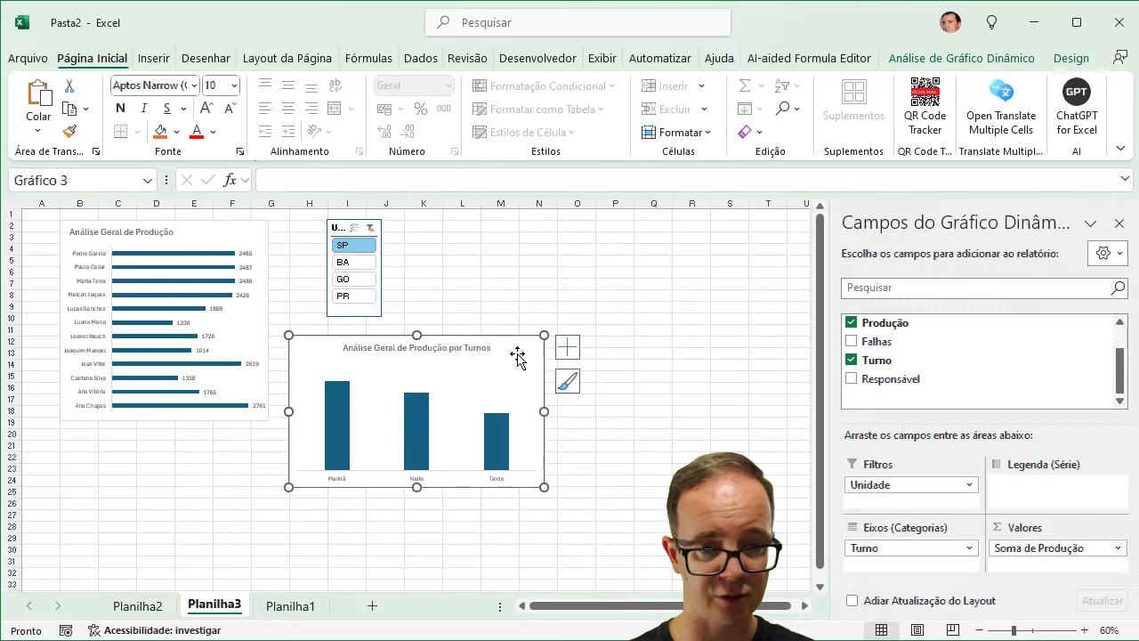
# Step: Add data labels (Rótulos de Dados) to the shift chart's bars
pyautogui.click(570, 349)
pyautogui.click(611, 421)
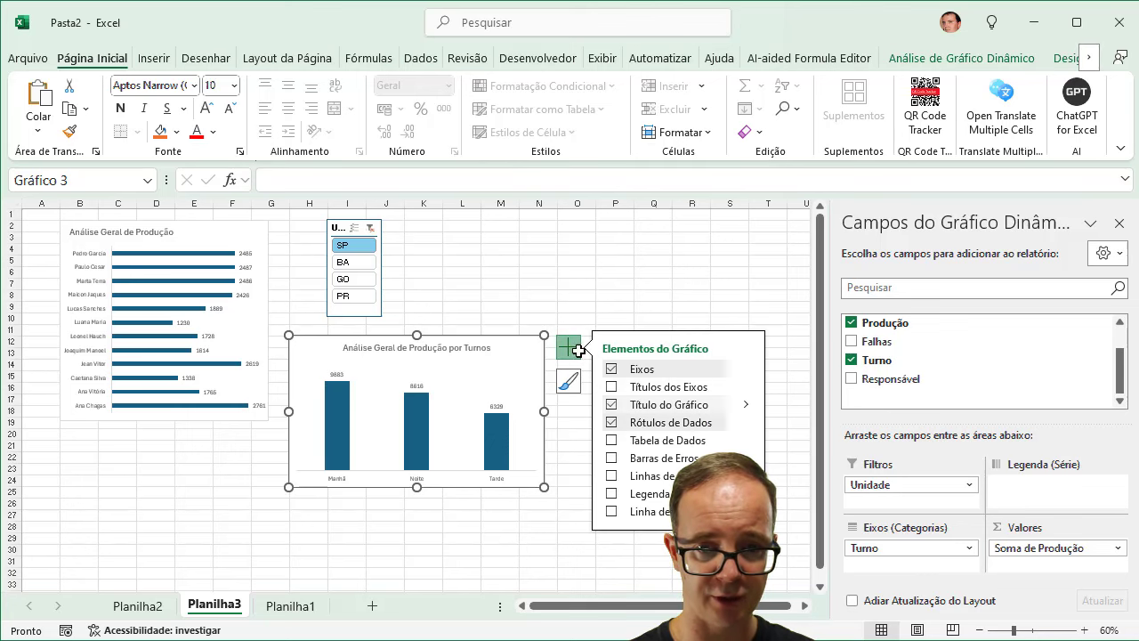
pyautogui.click(500, 295)
# Step: Move the shift chart beside the first chart, make it smaller, and place the Unidade slicer next to it
pyautogui.moveTo(346, 228); pyautogui.dragTo(685, 253)
pyautogui.moveTo(528, 344); pyautogui.dragTo(521, 228)
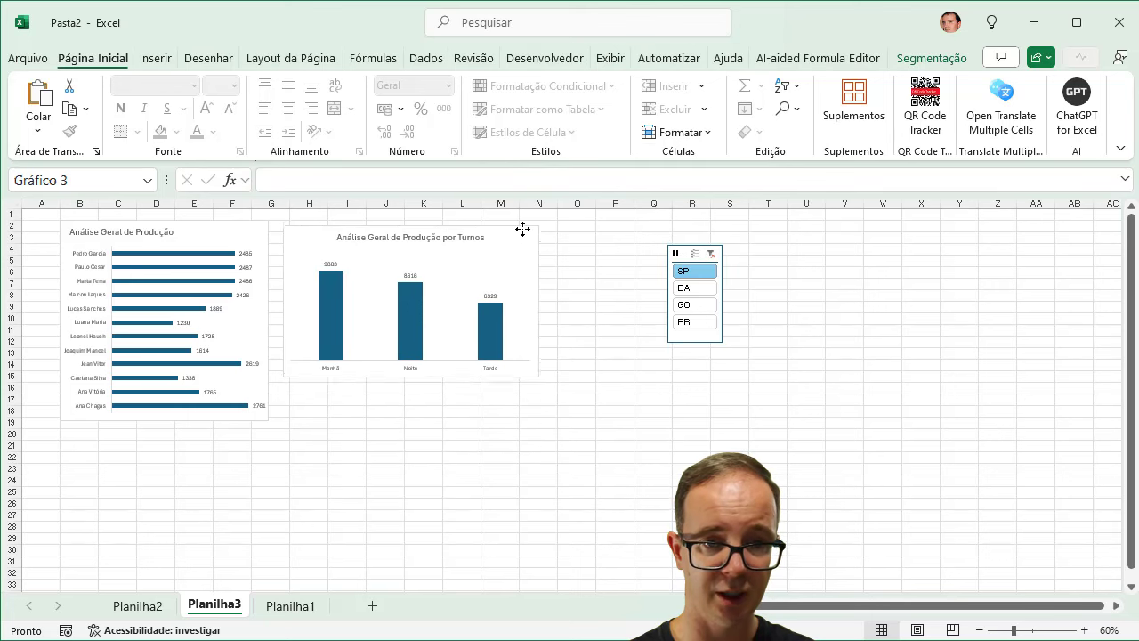
pyautogui.moveTo(411, 373); pyautogui.dragTo(411, 314)
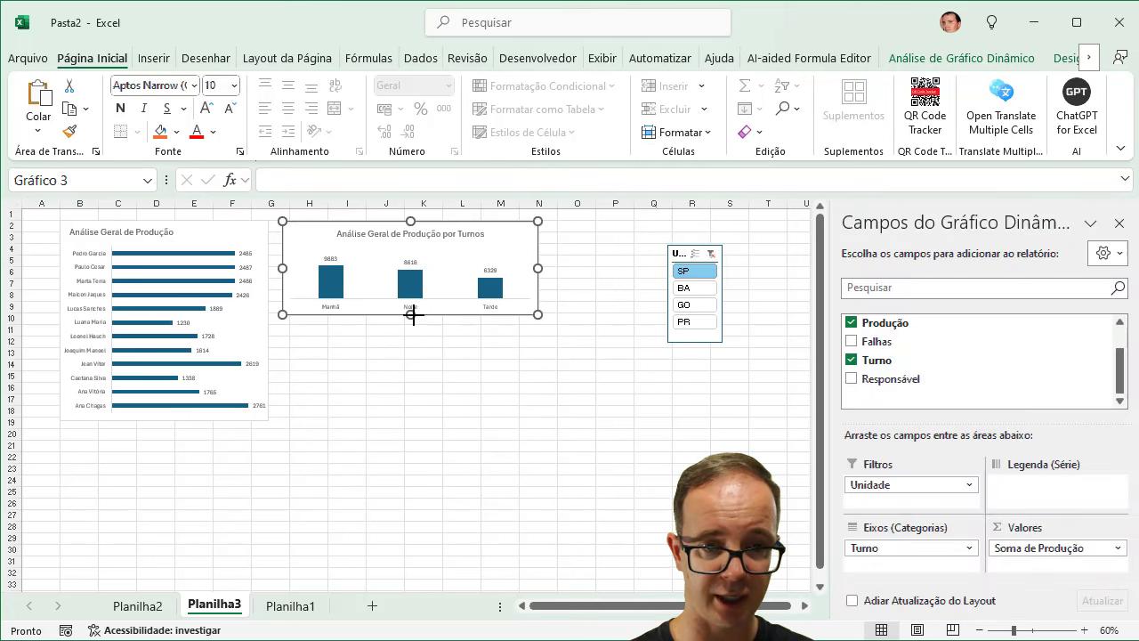
pyautogui.moveTo(529, 267); pyautogui.dragTo(486, 268)
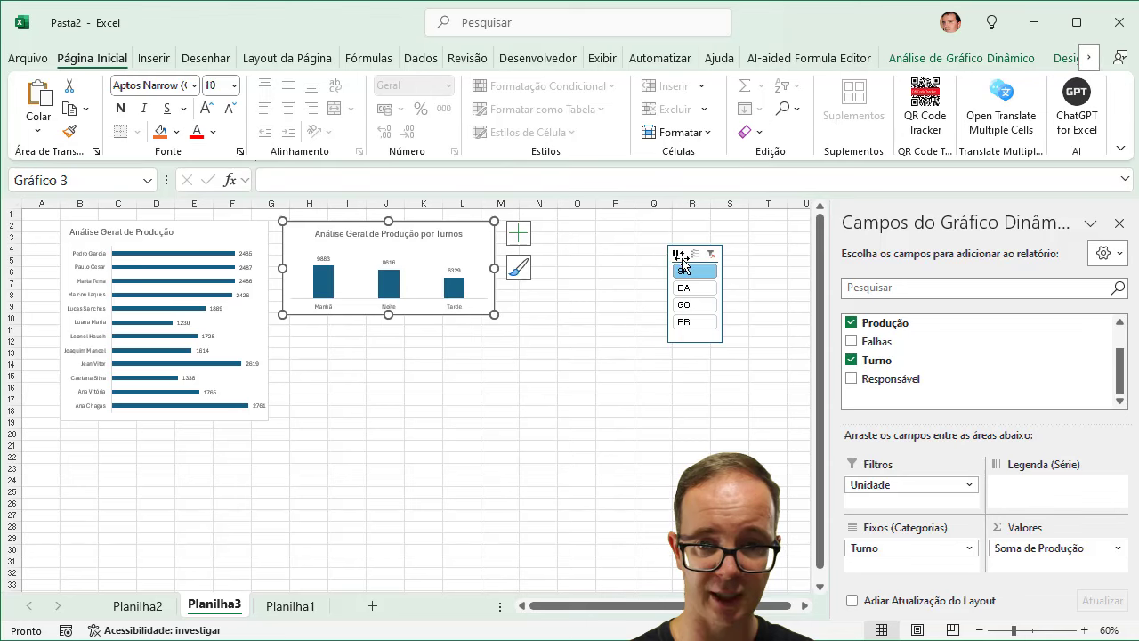
pyautogui.moveTo(680, 260); pyautogui.dragTo(514, 258)
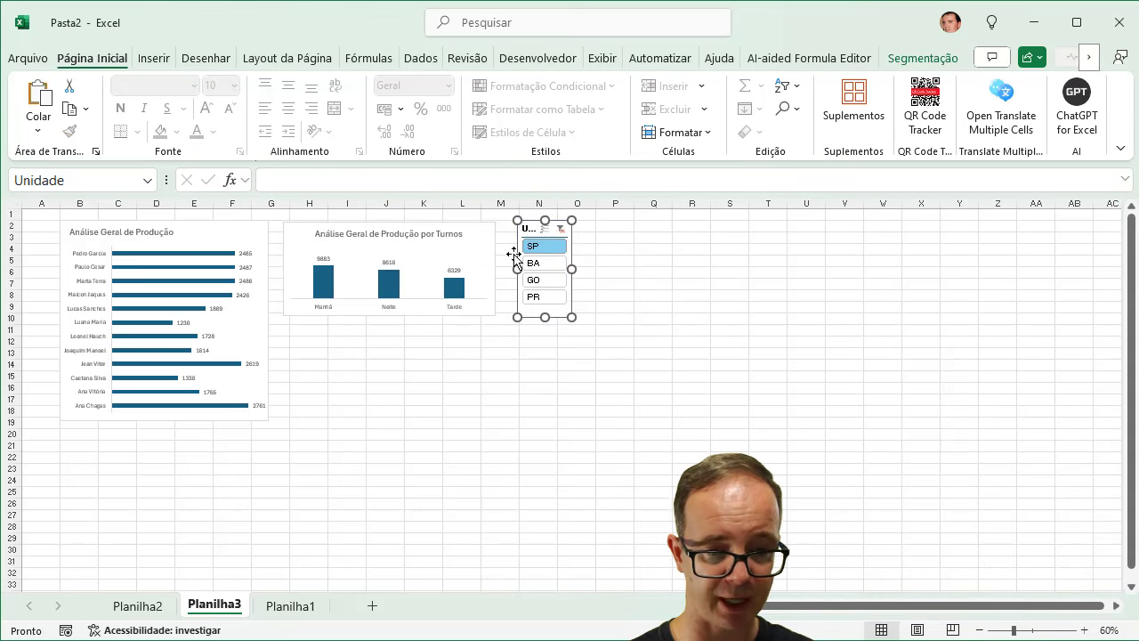
# Step: On Planilha2, copy the SP shift pivot table in D1:E7, totaling 24828
pyautogui.click(142, 606)
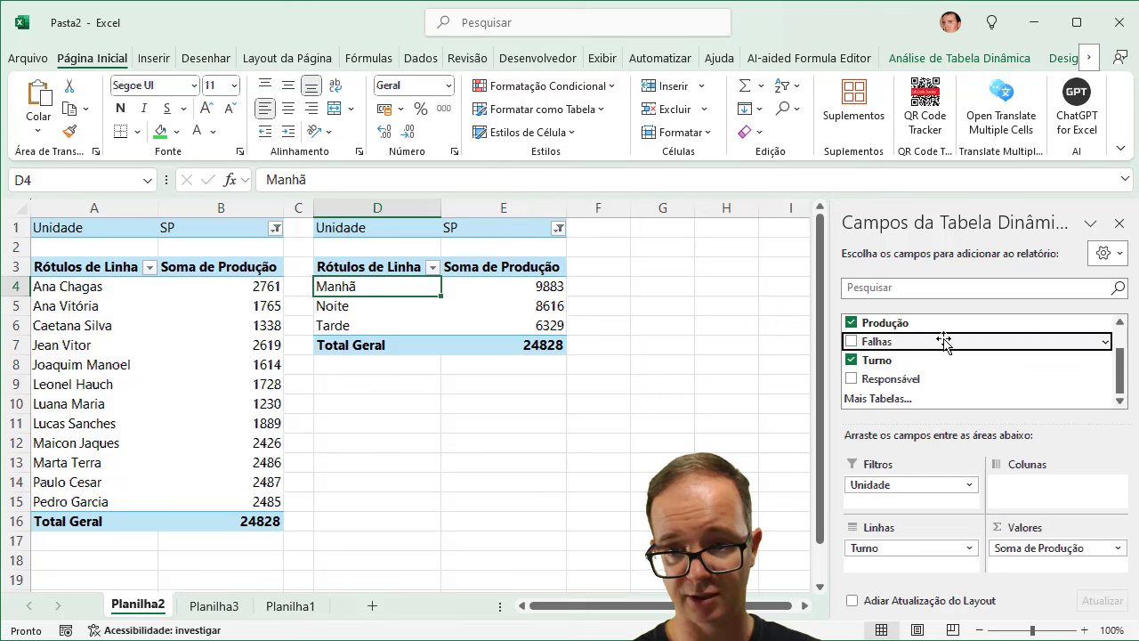
pyautogui.moveTo(940, 341); pyautogui.dragTo(960, 364)
pyautogui.scroll(2, 961, 363)
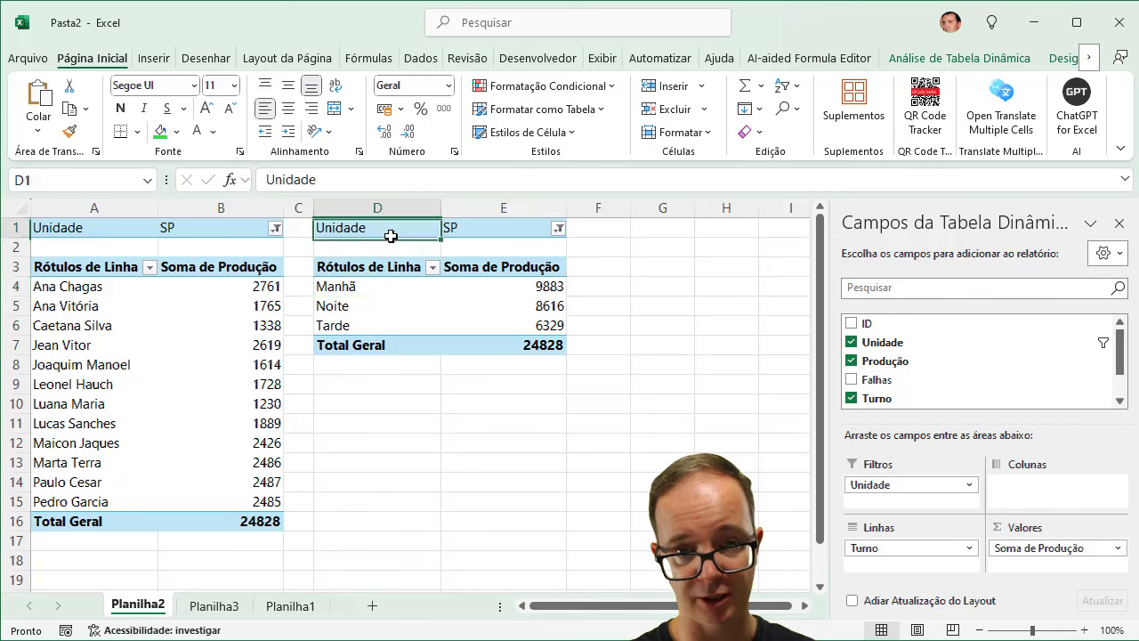
pyautogui.moveTo(347, 228); pyautogui.dragTo(510, 338)
pyautogui.hotkey('ctrl', 'c')
# Step: Paste the pivot copy at G1 and swap its rows from Turno to Unidade
pyautogui.click(667, 232)
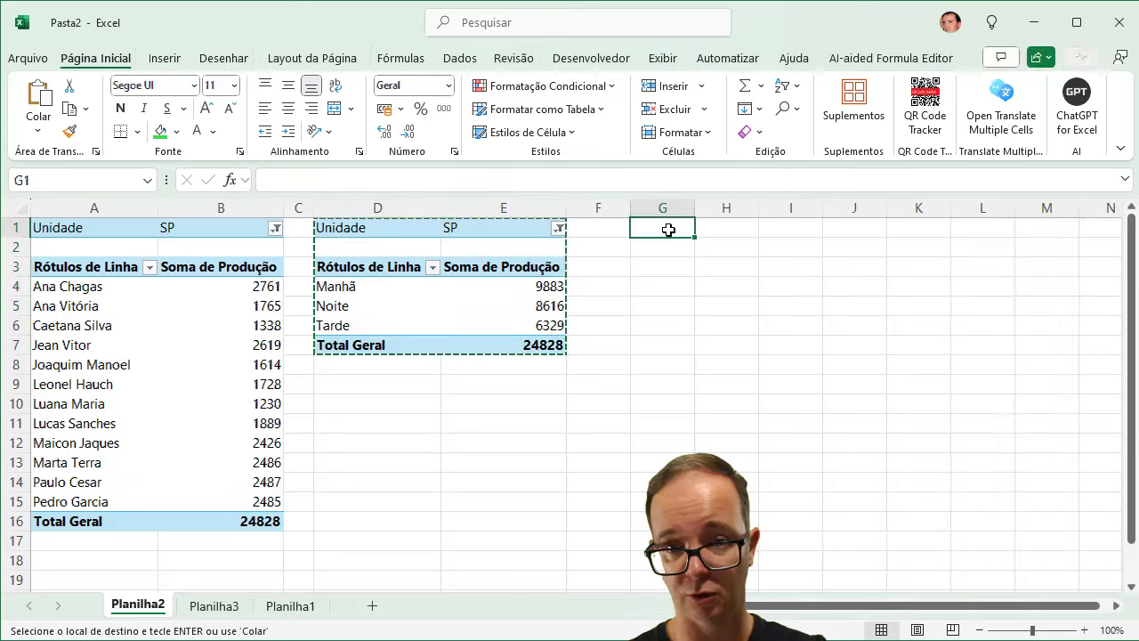
pyautogui.hotkey('ctrl', 'v')
pyautogui.moveTo(904, 548); pyautogui.dragTo(986, 338)
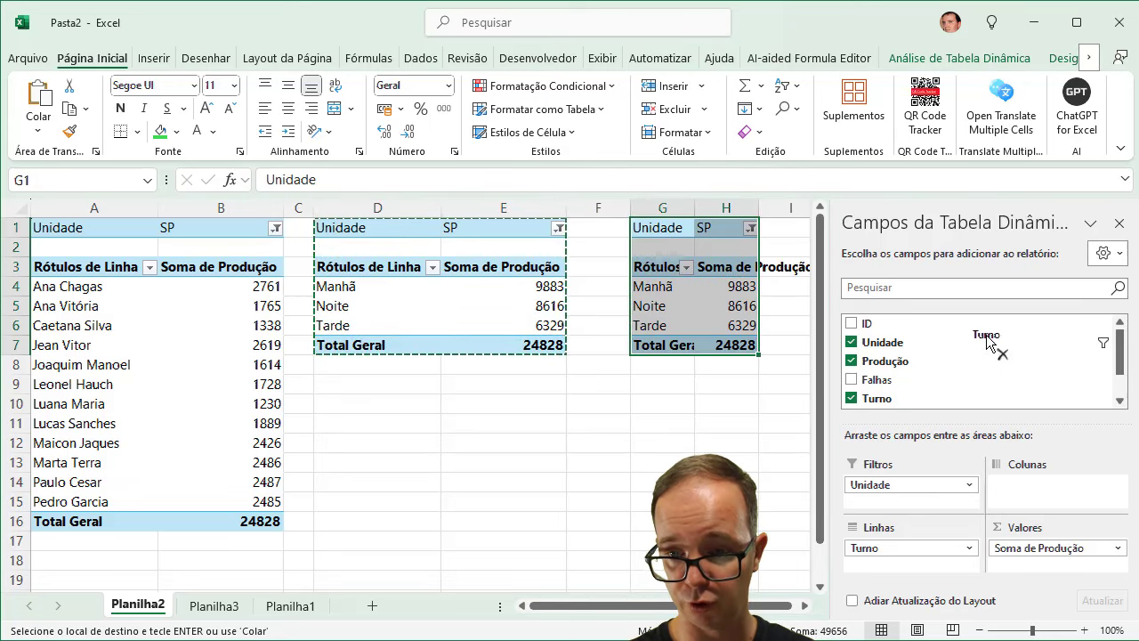
pyautogui.moveTo(911, 484); pyautogui.dragTo(905, 559)
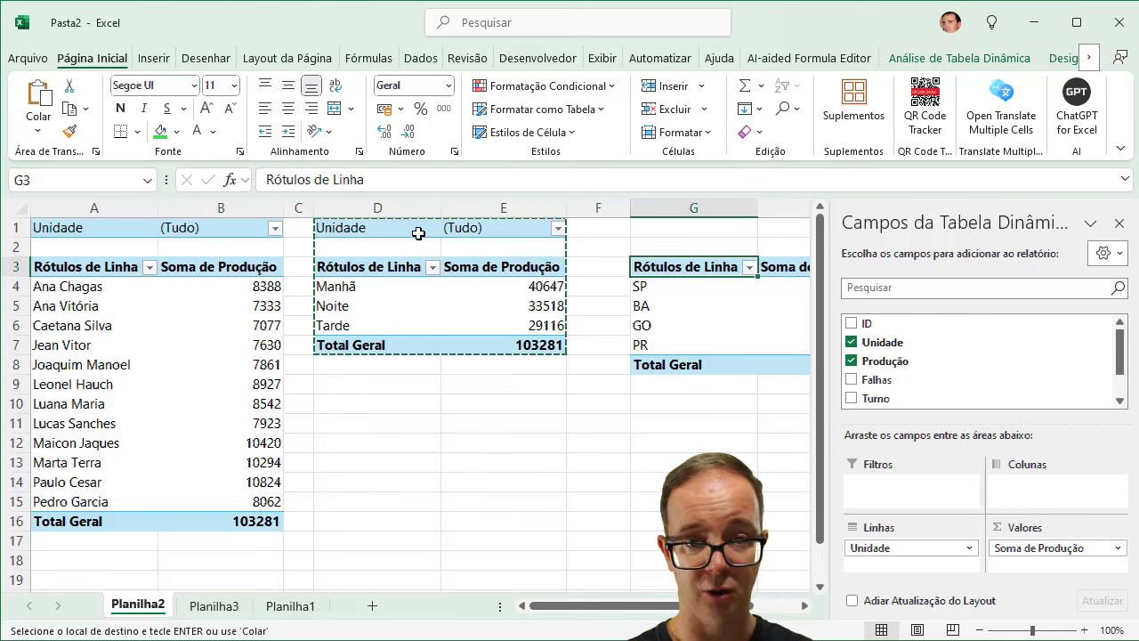
pyautogui.click(658, 303)
# Step: Filter the pivots to unit BA using the E1 filter, giving 25582
pyautogui.click(534, 228)
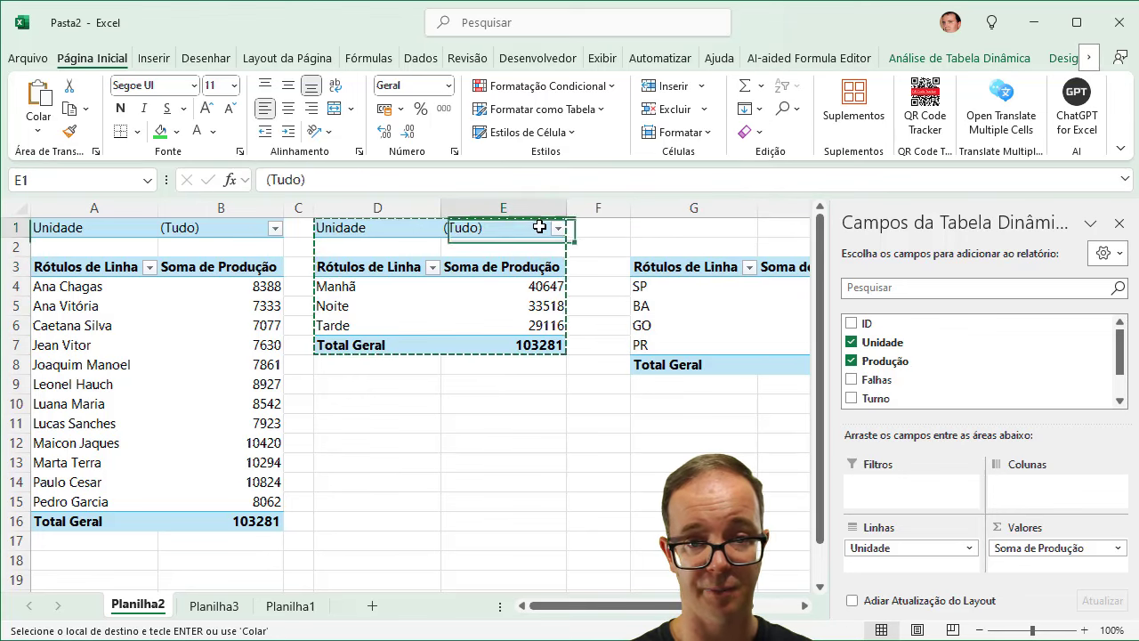
pyautogui.click(558, 228)
pyautogui.click(385, 304)
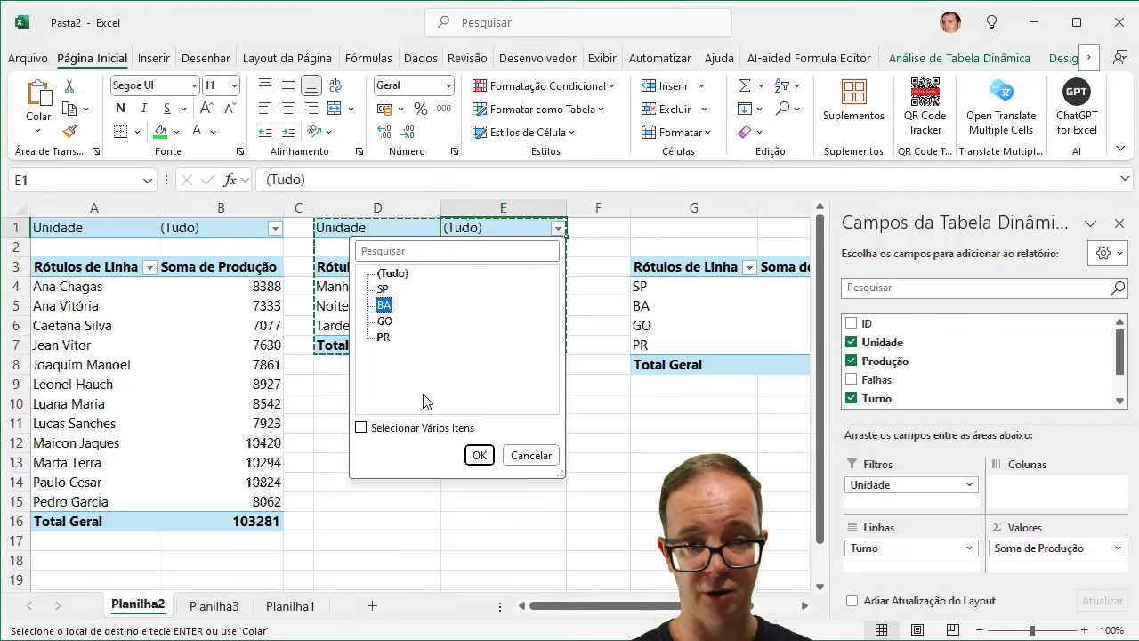
pyautogui.click(479, 455)
pyautogui.click(657, 286)
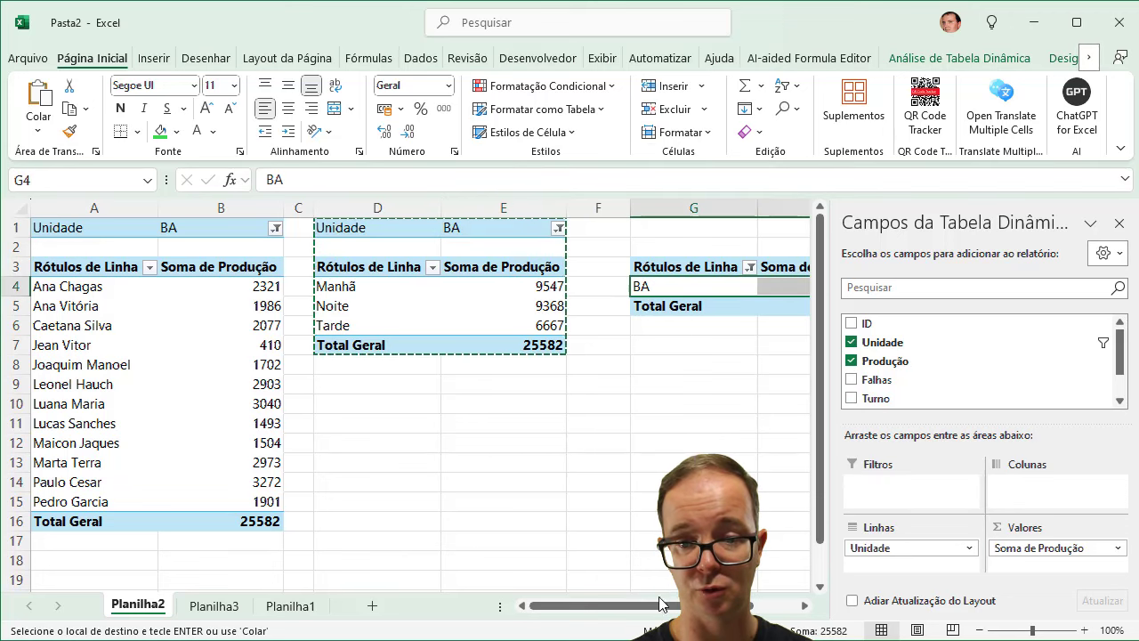
pyautogui.moveTo(660, 604); pyautogui.dragTo(752, 609)
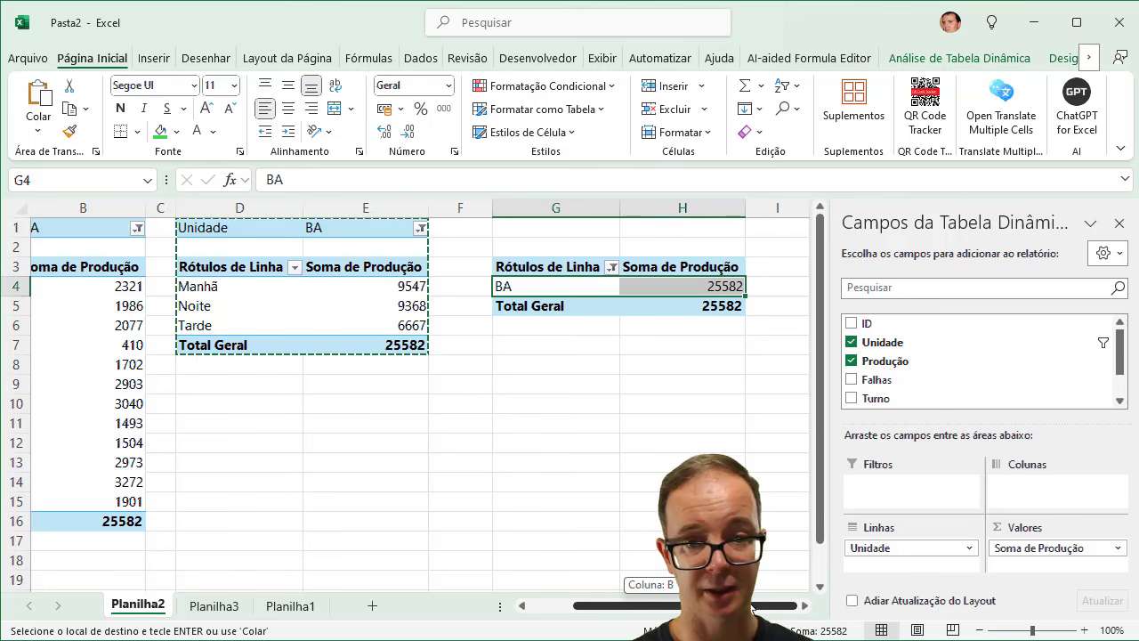
pyautogui.moveTo(752, 609); pyautogui.dragTo(770, 590)
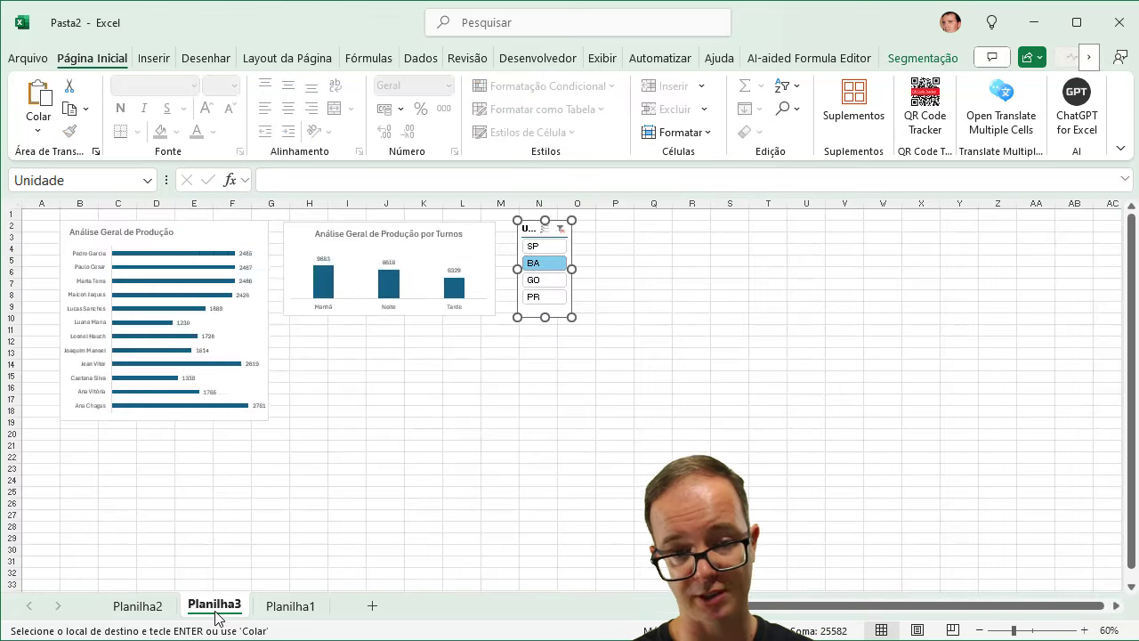
# Step: On Planilha3, draw a rounded rectangle below the shift chart and make its corners more rounded
pyautogui.click(214, 607)
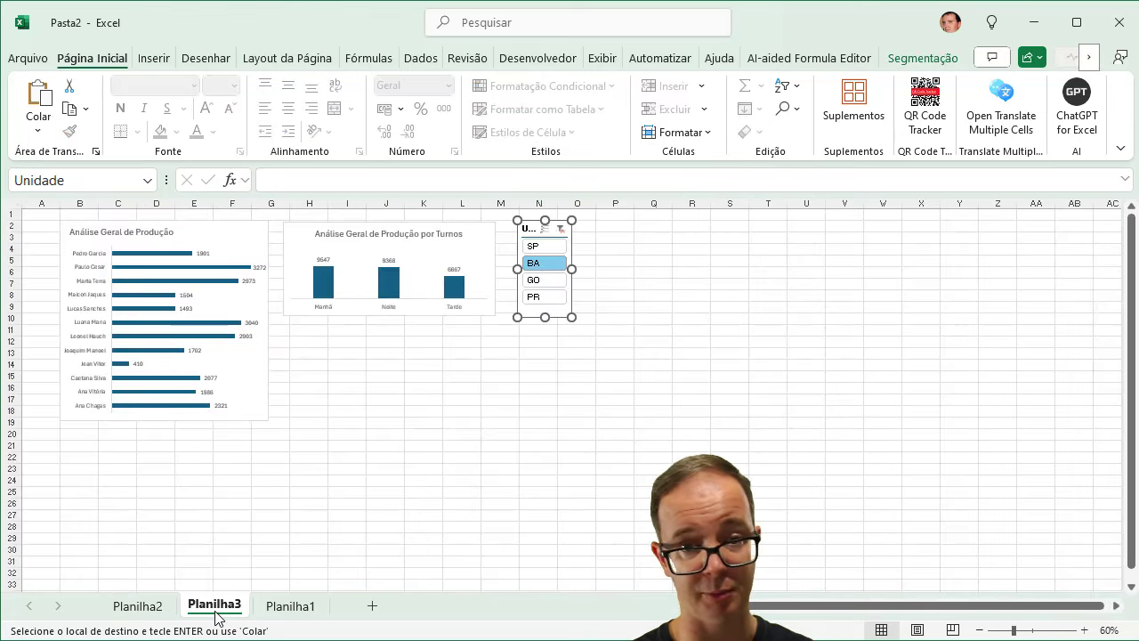
pyautogui.click(480, 409)
pyautogui.click(165, 59)
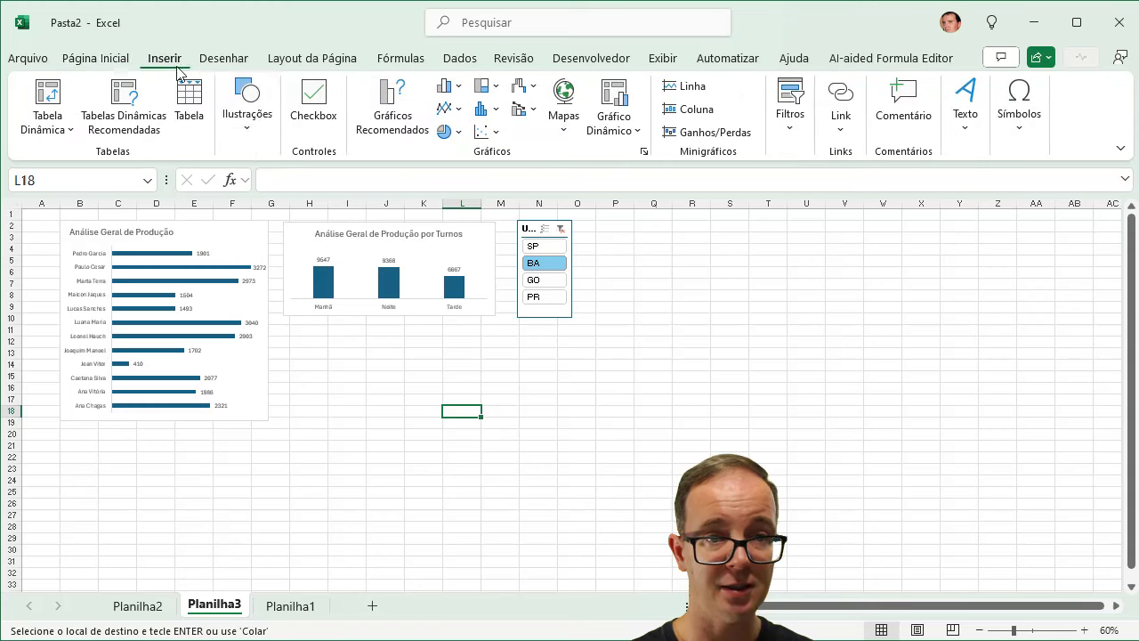
pyautogui.click(247, 125)
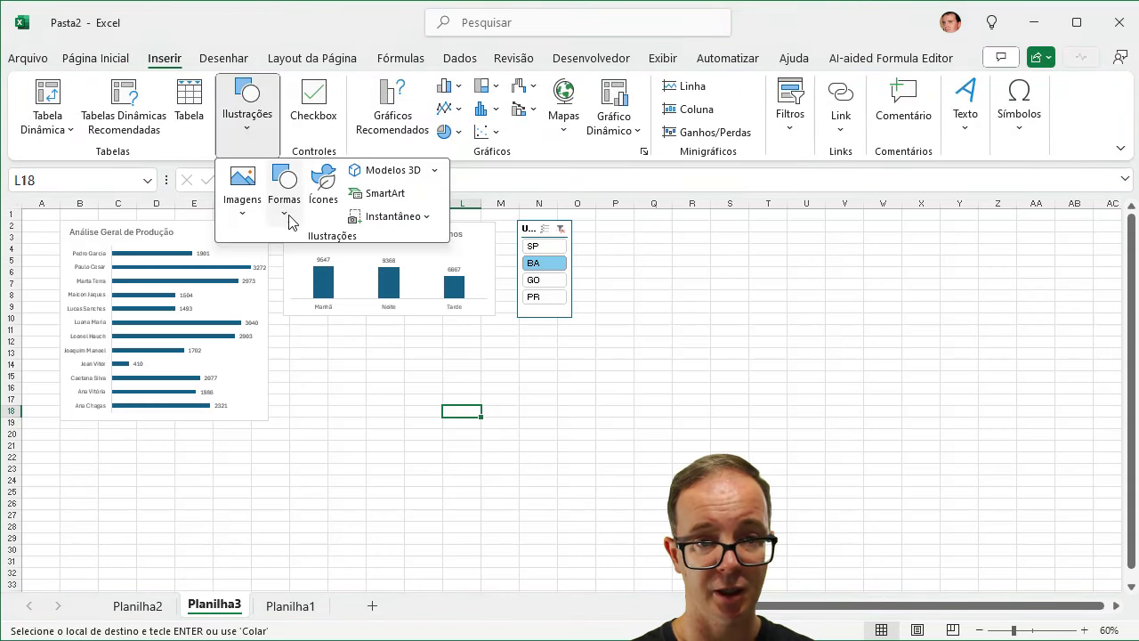
pyautogui.click(285, 209)
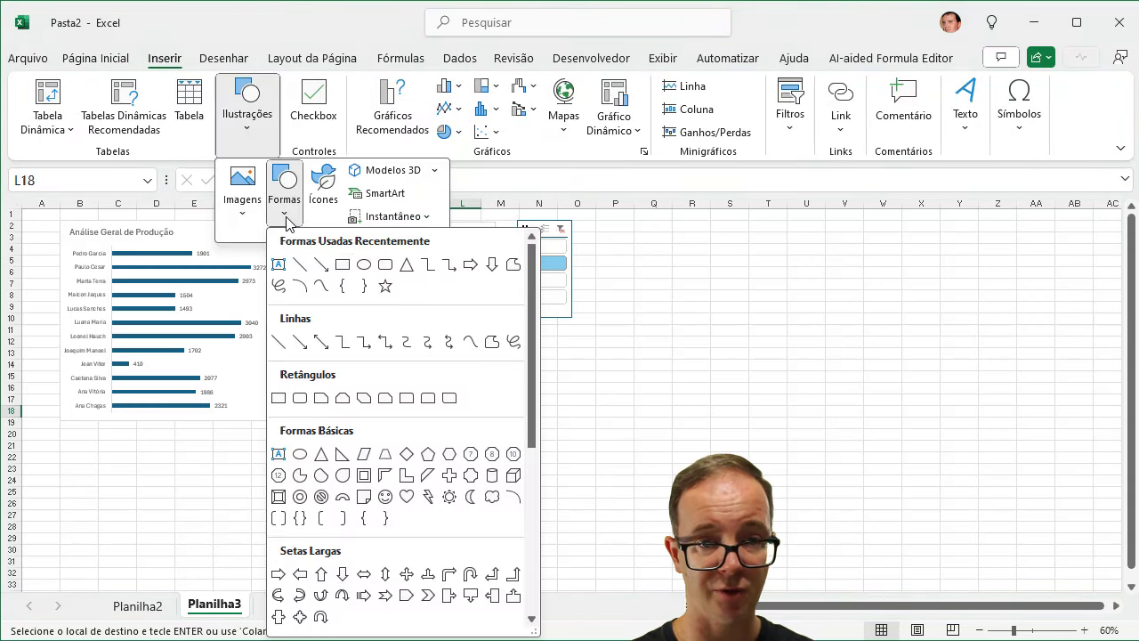
pyautogui.click(342, 265)
pyautogui.moveTo(355, 388)
pyautogui.mouseDown()
pyautogui.moveTo(508, 397)
pyautogui.moveTo(482, 383)
pyautogui.mouseUp()
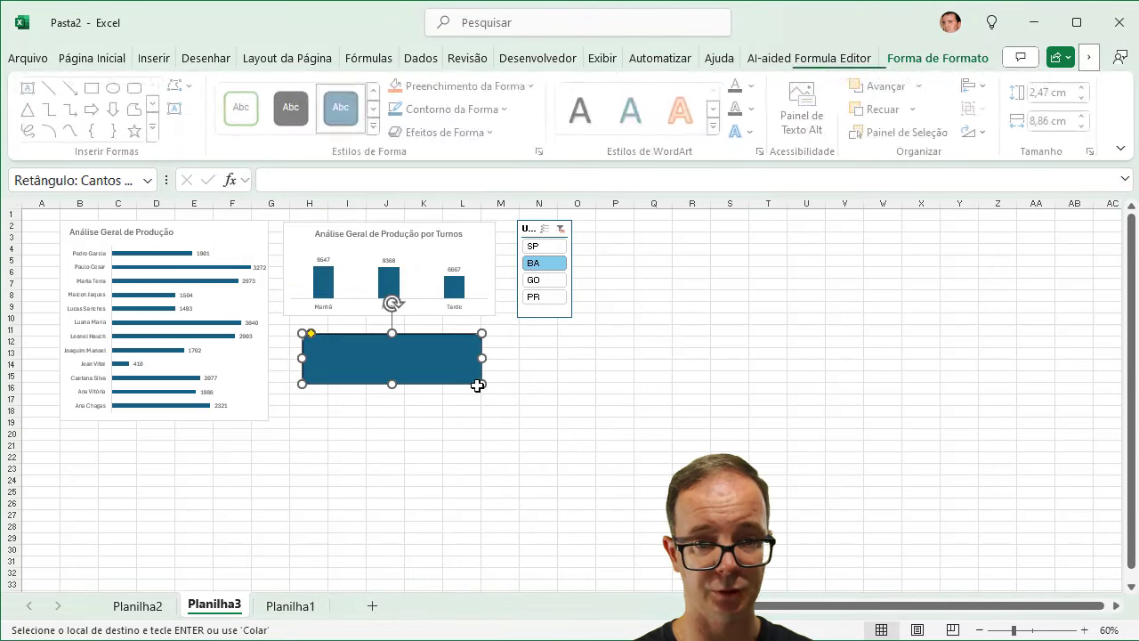
pyautogui.moveTo(311, 332); pyautogui.dragTo(322, 333)
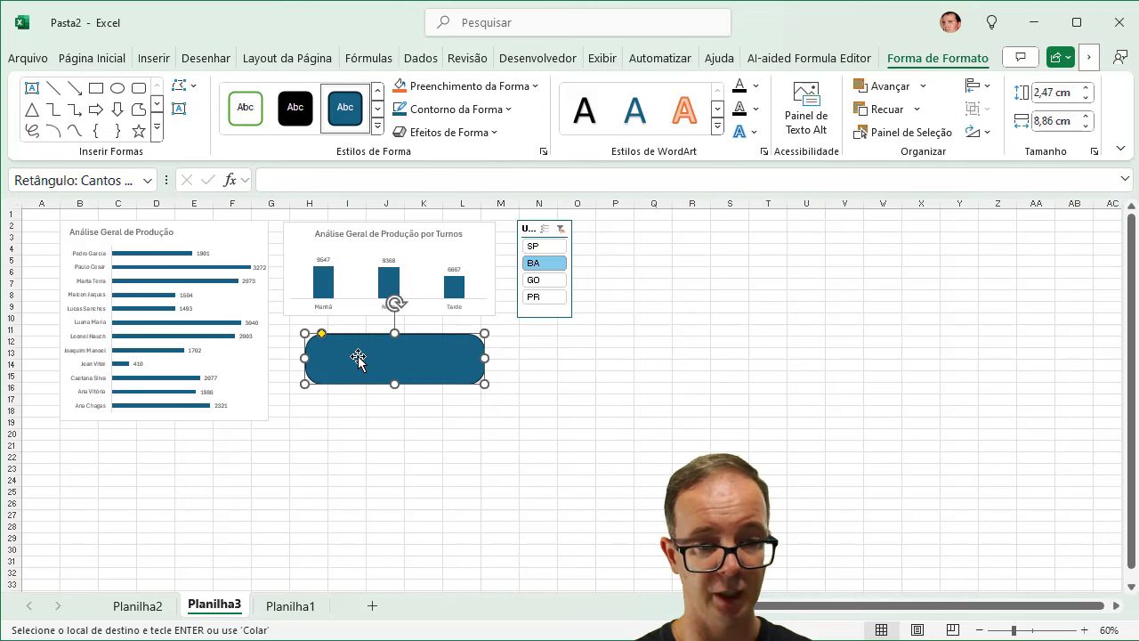
pyautogui.click(279, 185)
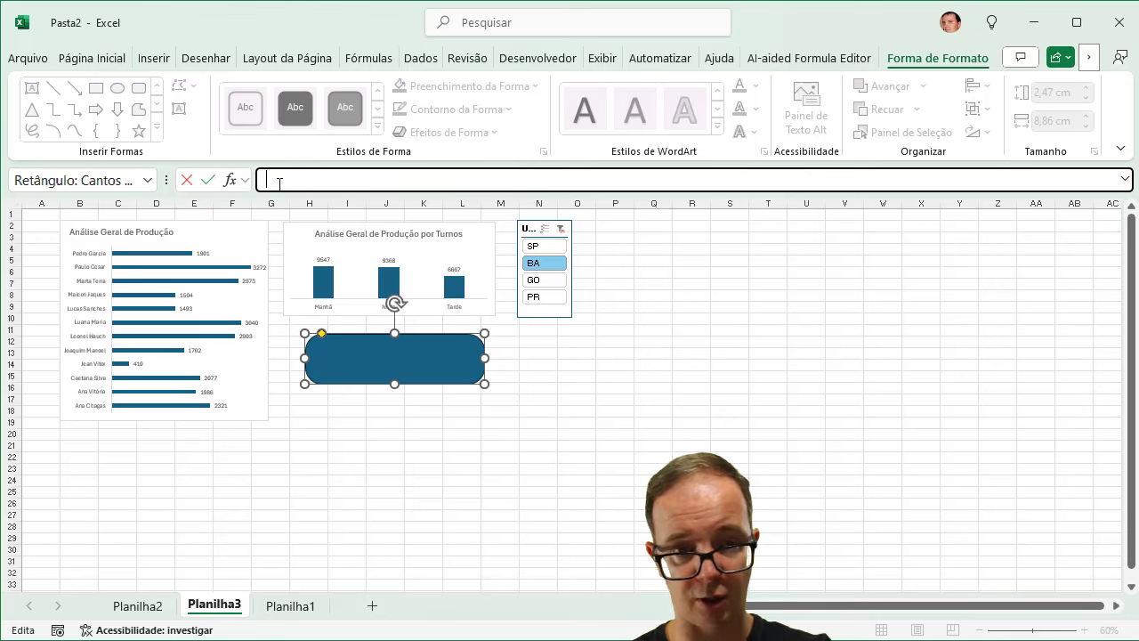
# Step: Set the rectangle's formula to =Planilha2!H4 so it shows BA's production total 25582
pyautogui.write('=')
pyautogui.click(142, 606)
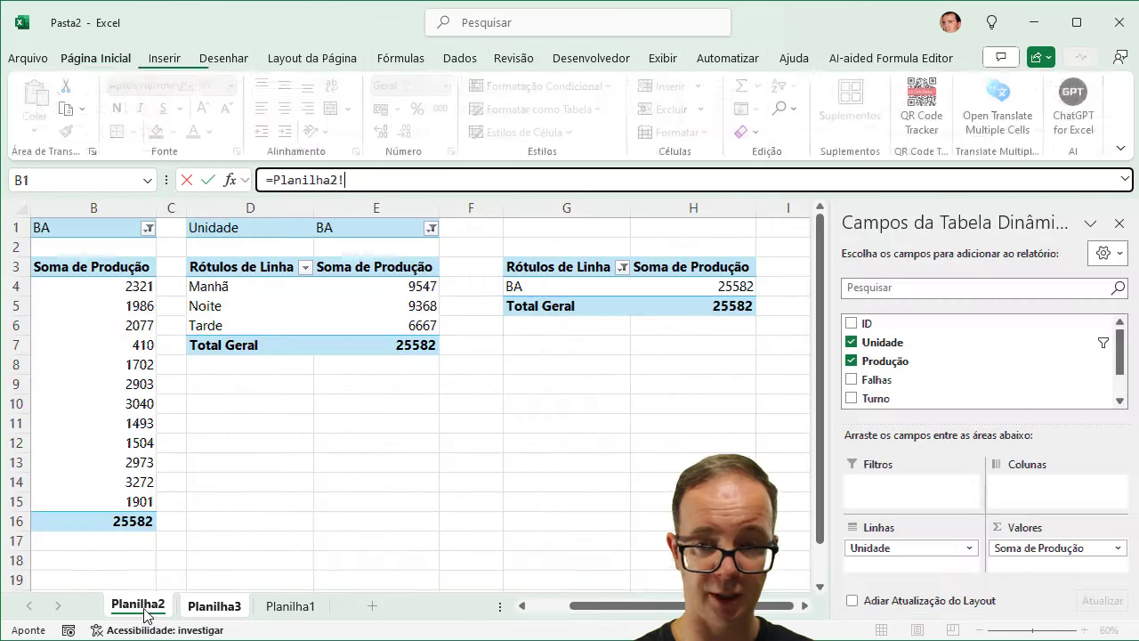
pyautogui.click(732, 283)
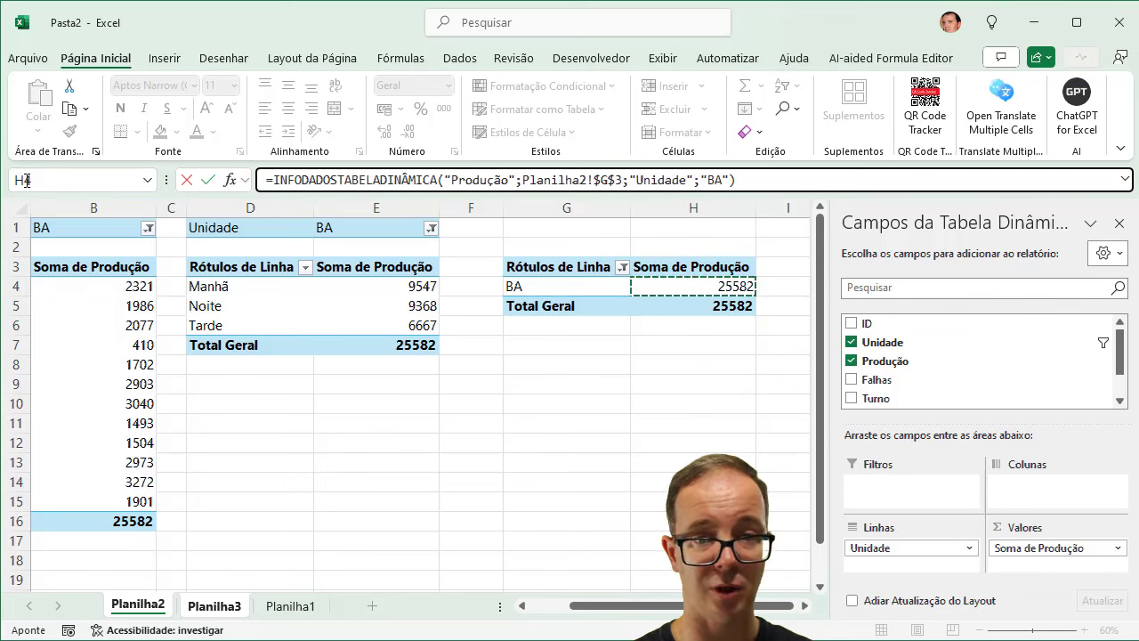
pyautogui.click(665, 361)
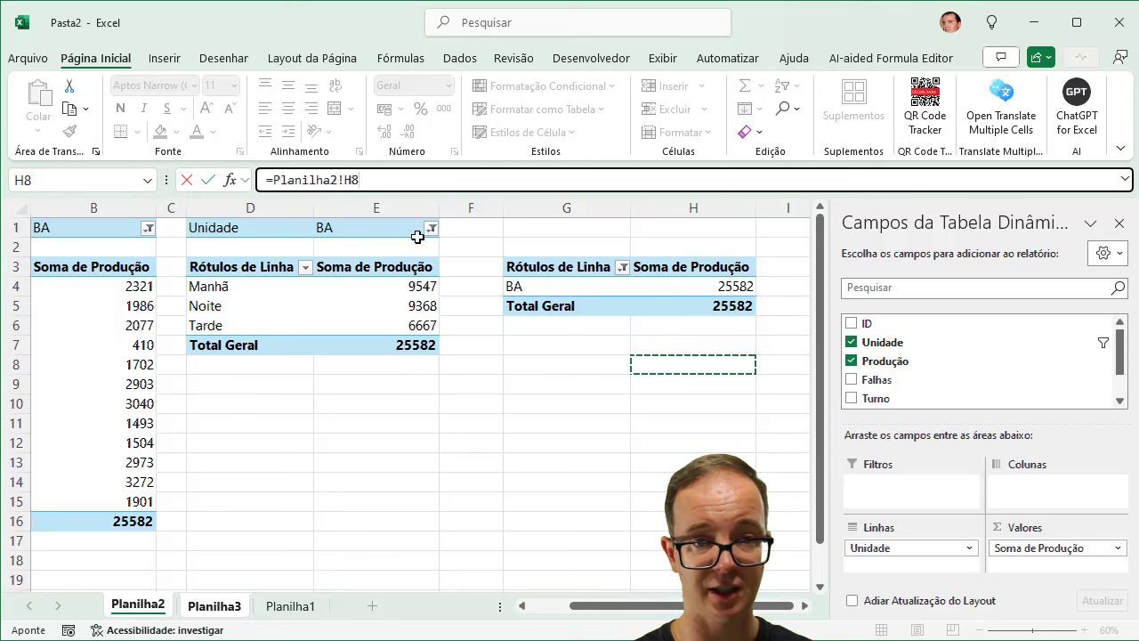
pyautogui.press('BackSpace')
pyautogui.write('4')
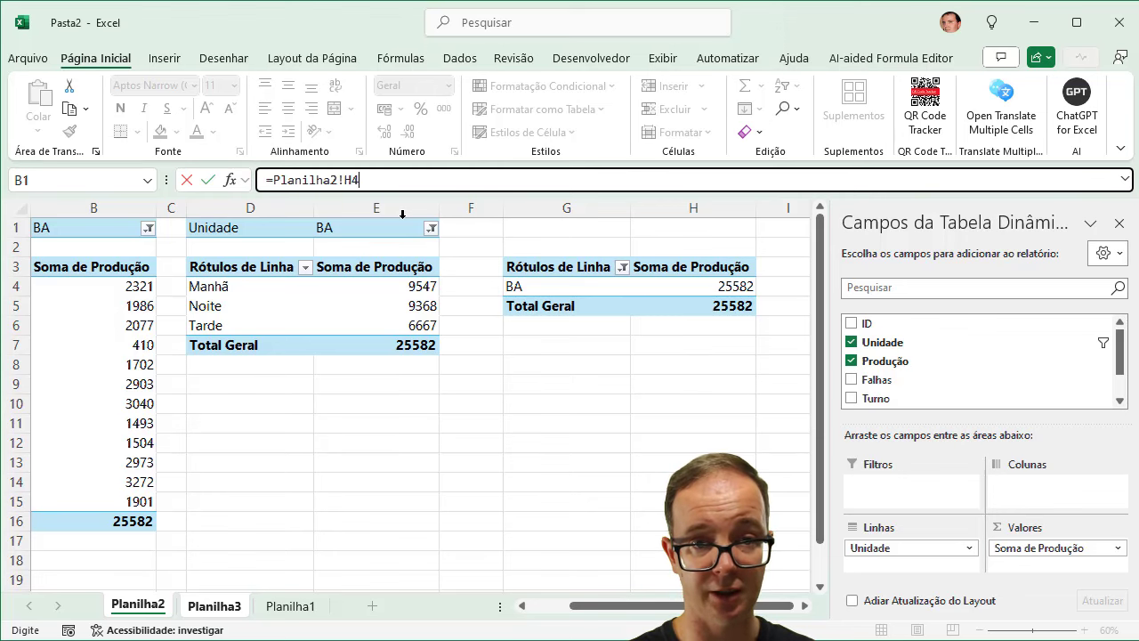
pyautogui.press('Return')
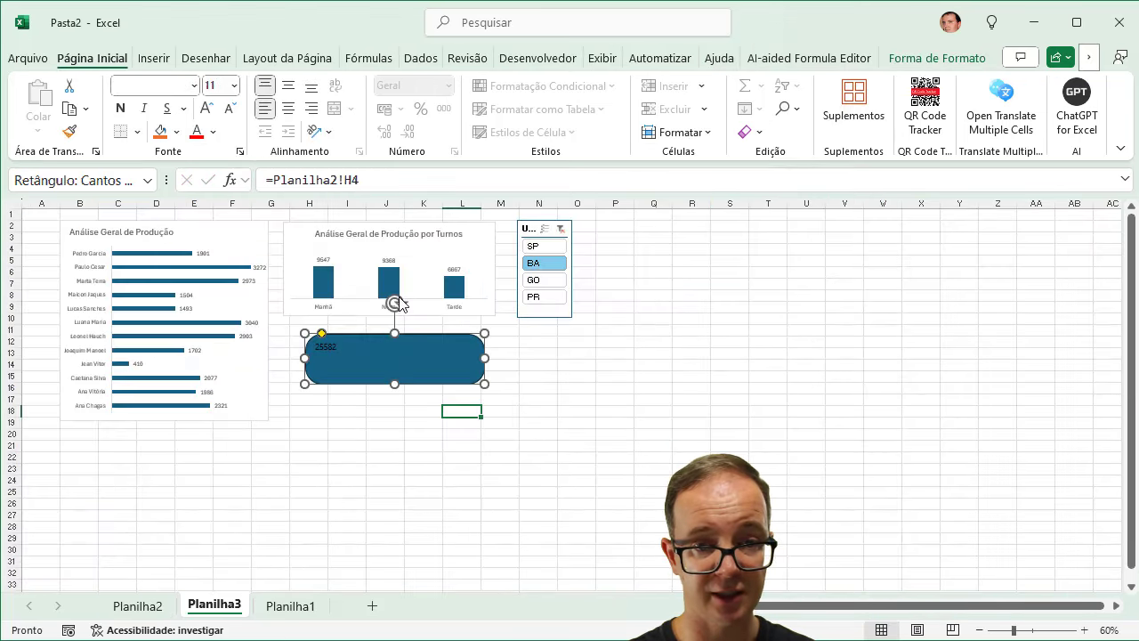
# Step: Format the box's number as 20-point bold white text, centred and middle-aligned
pyautogui.click(205, 108)
pyautogui.click(205, 107)
pyautogui.click(205, 108)
pyautogui.click(205, 108)
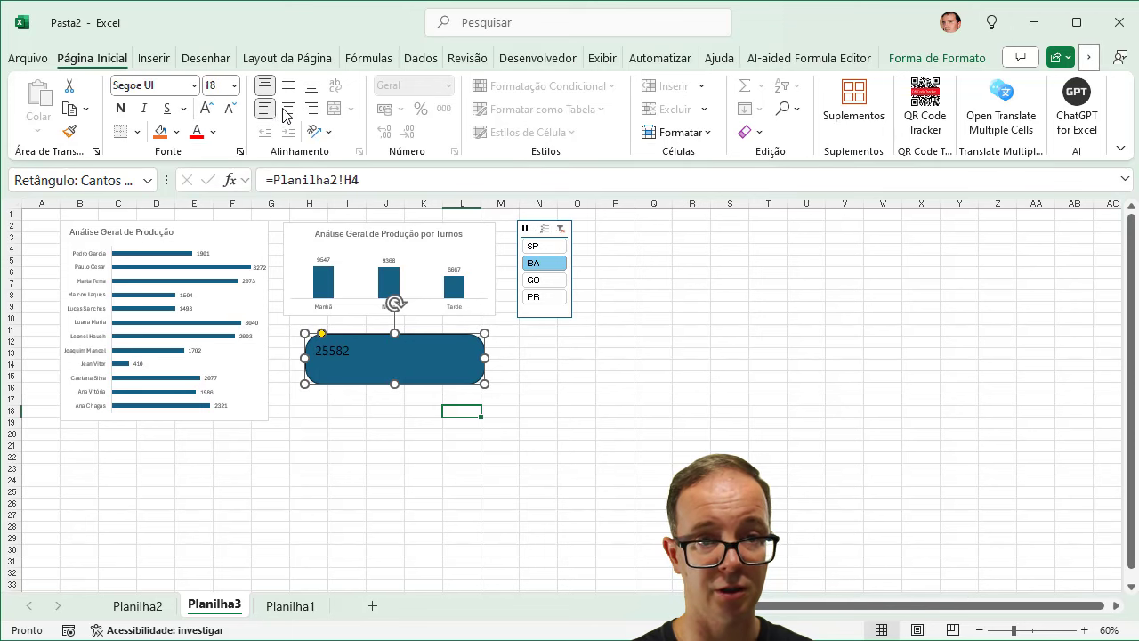
pyautogui.click(288, 108)
pyautogui.click(230, 107)
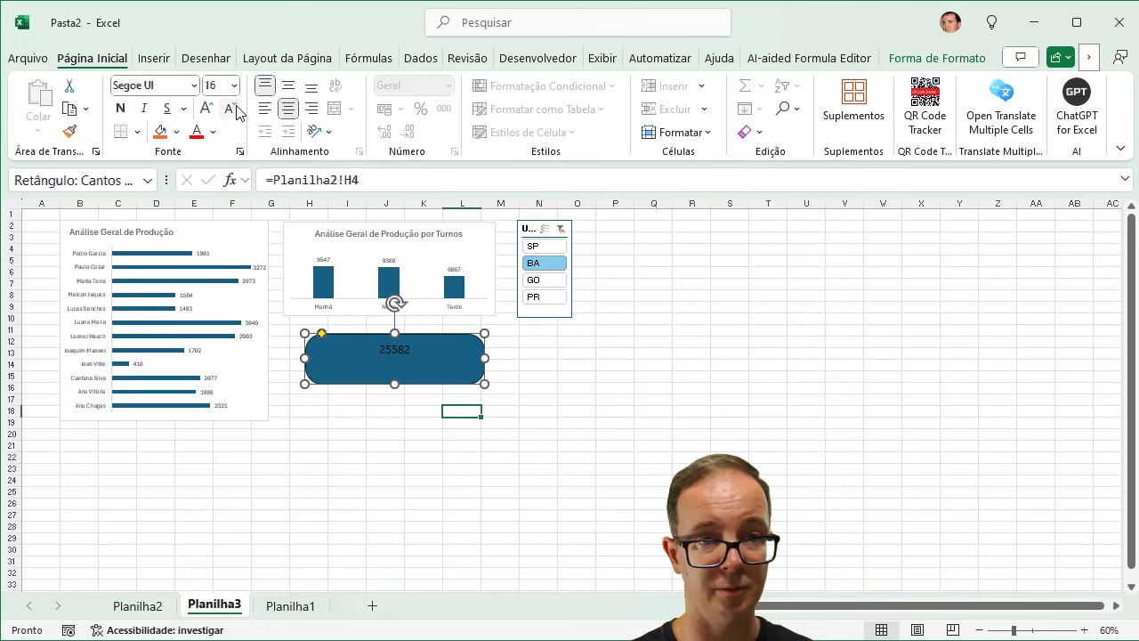
pyautogui.click(205, 108)
pyautogui.click(206, 108)
pyautogui.click(213, 132)
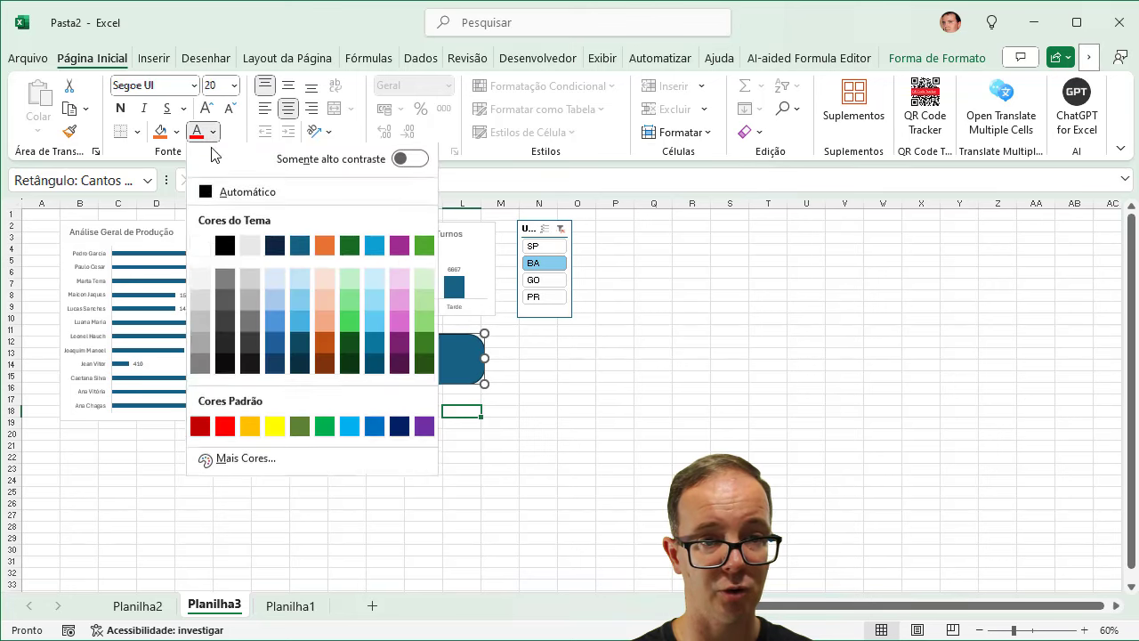
pyautogui.click(204, 250)
pyautogui.click(120, 108)
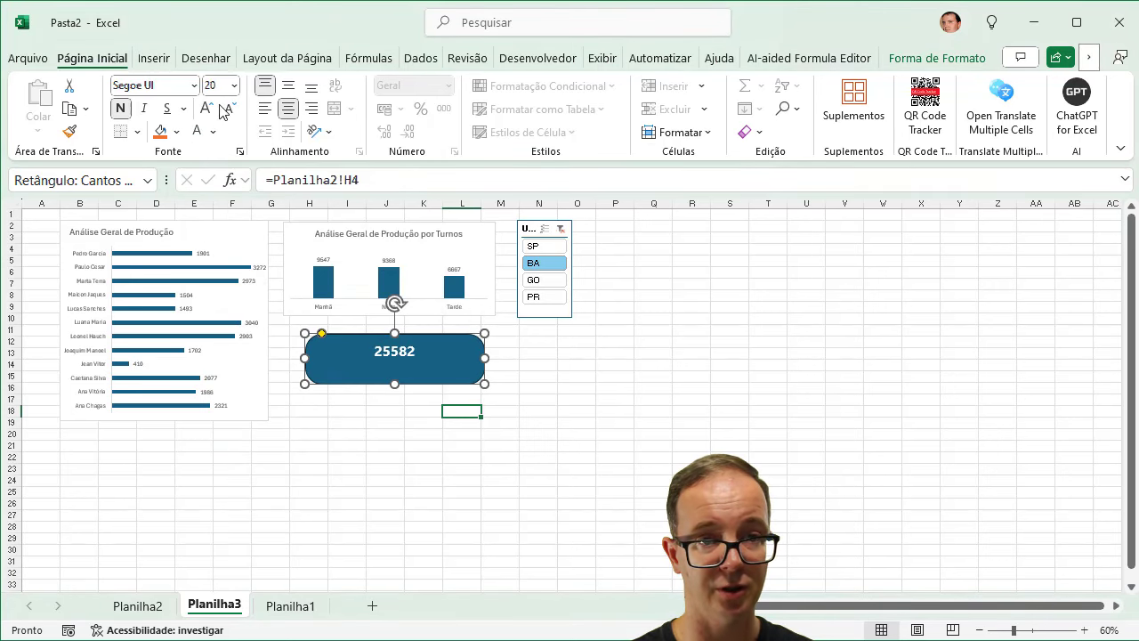
pyautogui.click(287, 84)
# Step: Test the box with the slicer on SP, BA, GO and PR, ending on SP, then open Planilha1
pyautogui.click(537, 248)
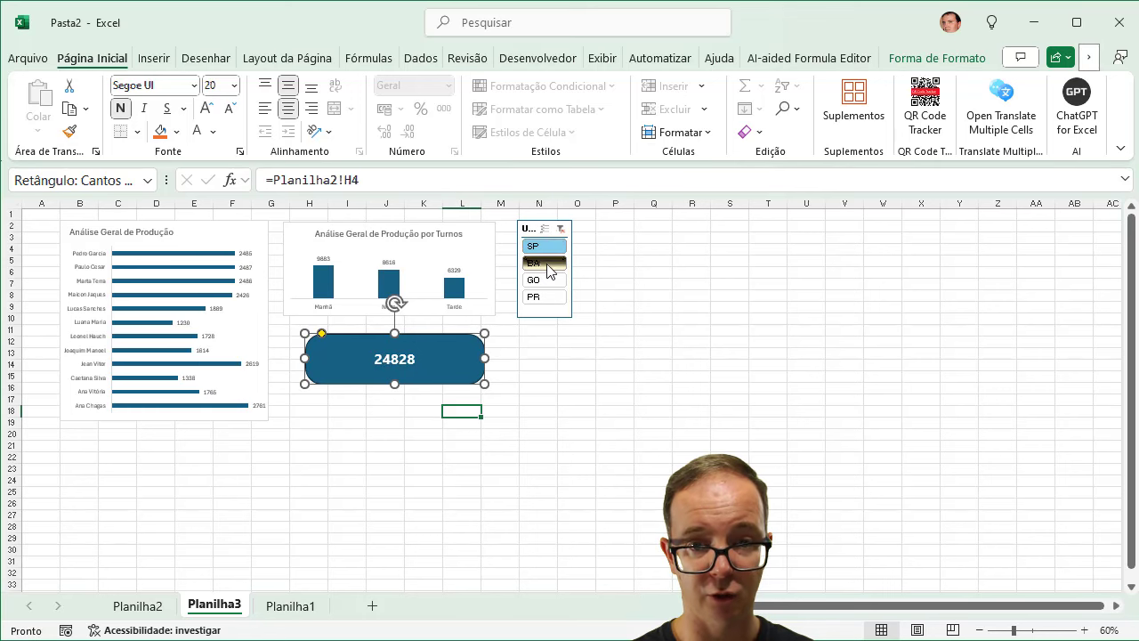
pyautogui.click(540, 262)
pyautogui.click(544, 281)
pyautogui.click(544, 296)
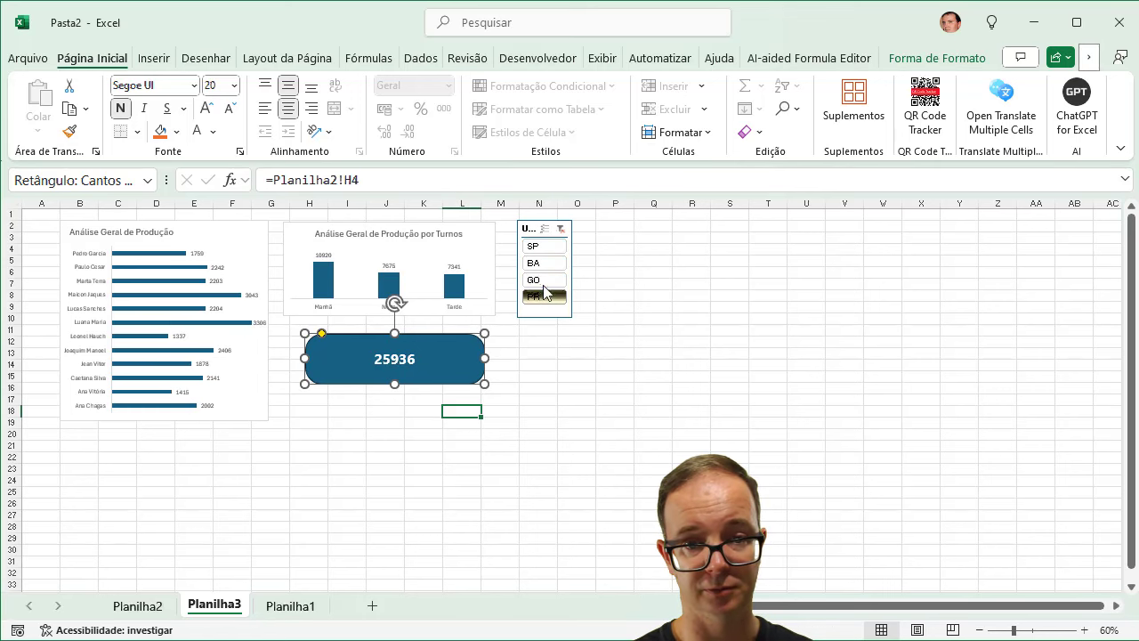
pyautogui.click(544, 280)
pyautogui.click(542, 263)
pyautogui.click(538, 247)
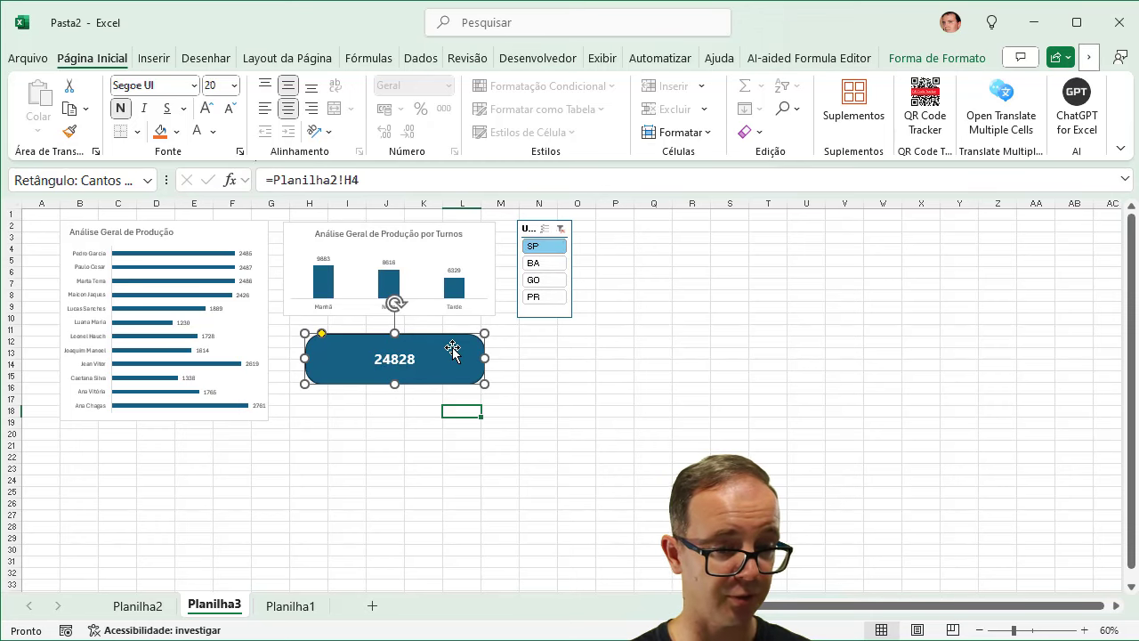
pyautogui.click(299, 603)
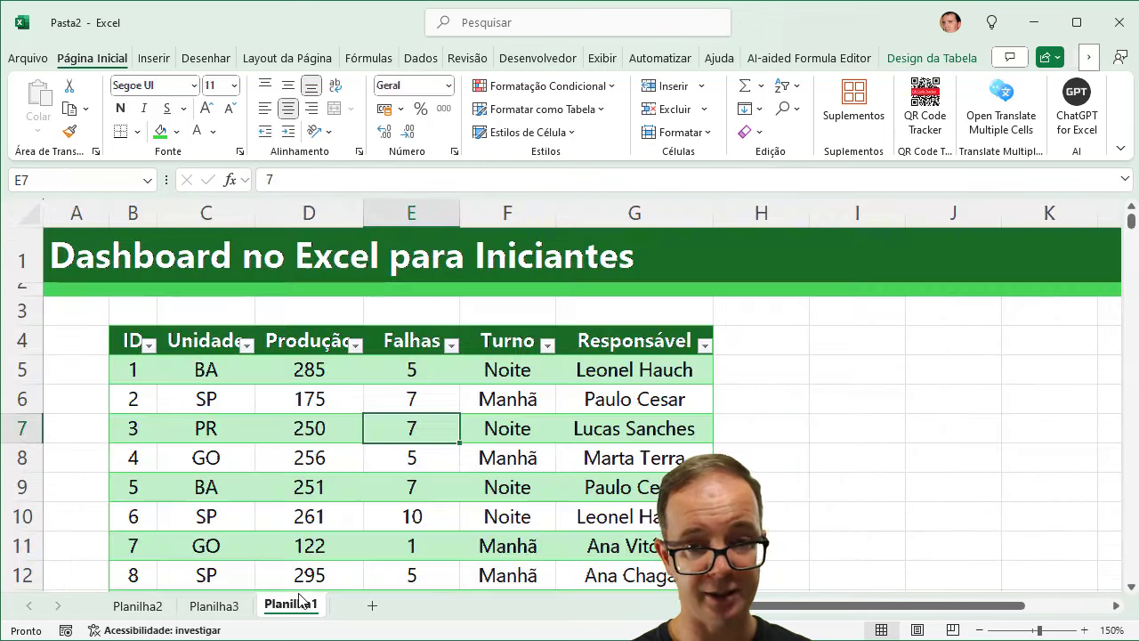
# Step: Copy the production total pivot on Planilha2 and paste it below at G9
pyautogui.click(216, 601)
pyautogui.click(137, 605)
pyautogui.click(575, 341)
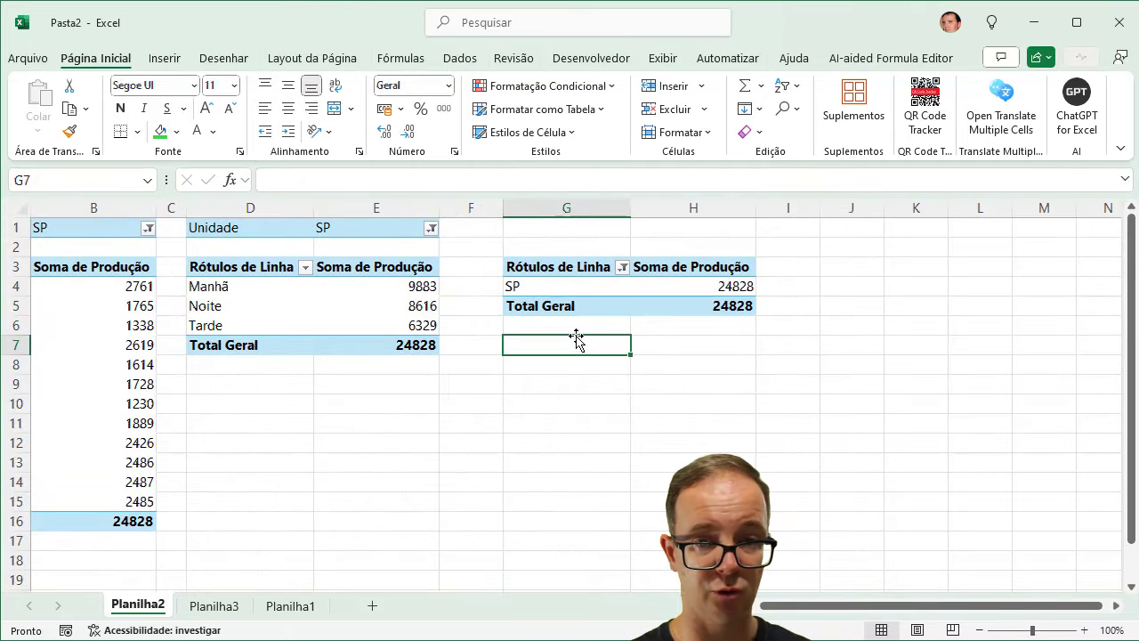
pyautogui.moveTo(578, 263); pyautogui.dragTo(721, 305)
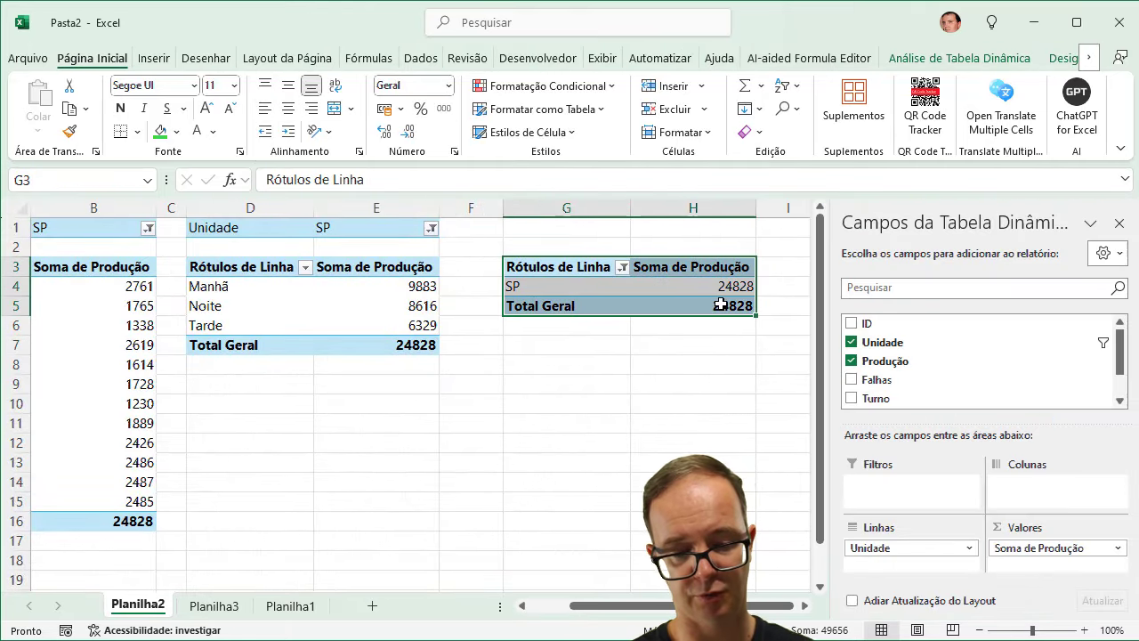
pyautogui.hotkey('ctrl', 'c')
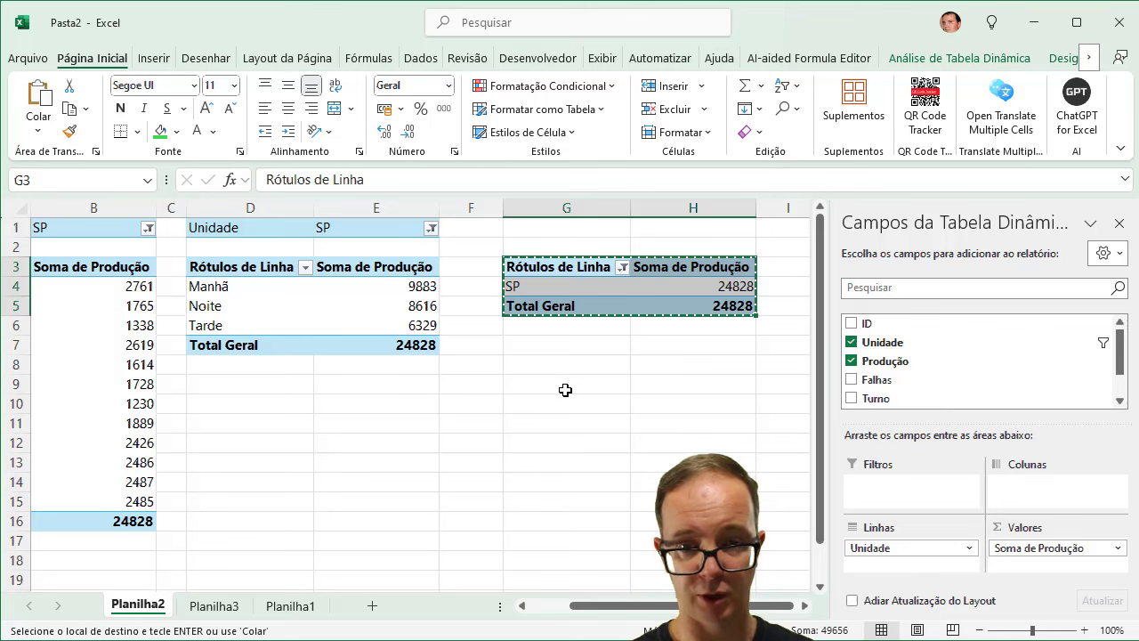
pyautogui.click(568, 384)
pyautogui.hotkey('ctrl', 'v')
# Step: Replace Produção with Falhas in the new pivot's values, totaling 690
pyautogui.click(579, 403)
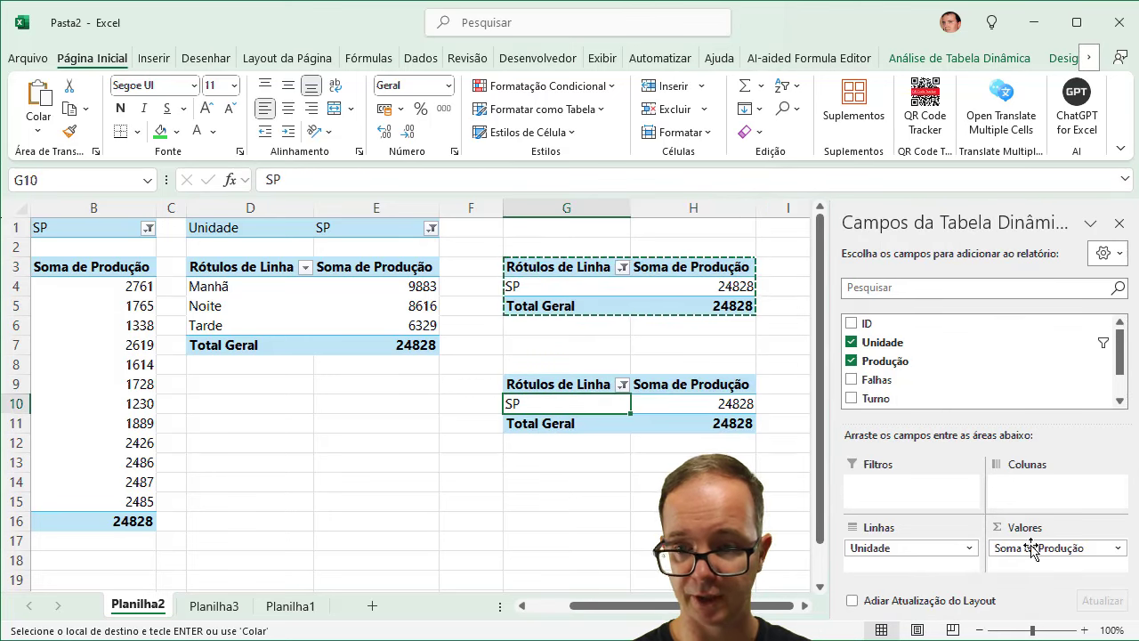
pyautogui.moveTo(1031, 548); pyautogui.dragTo(1072, 383)
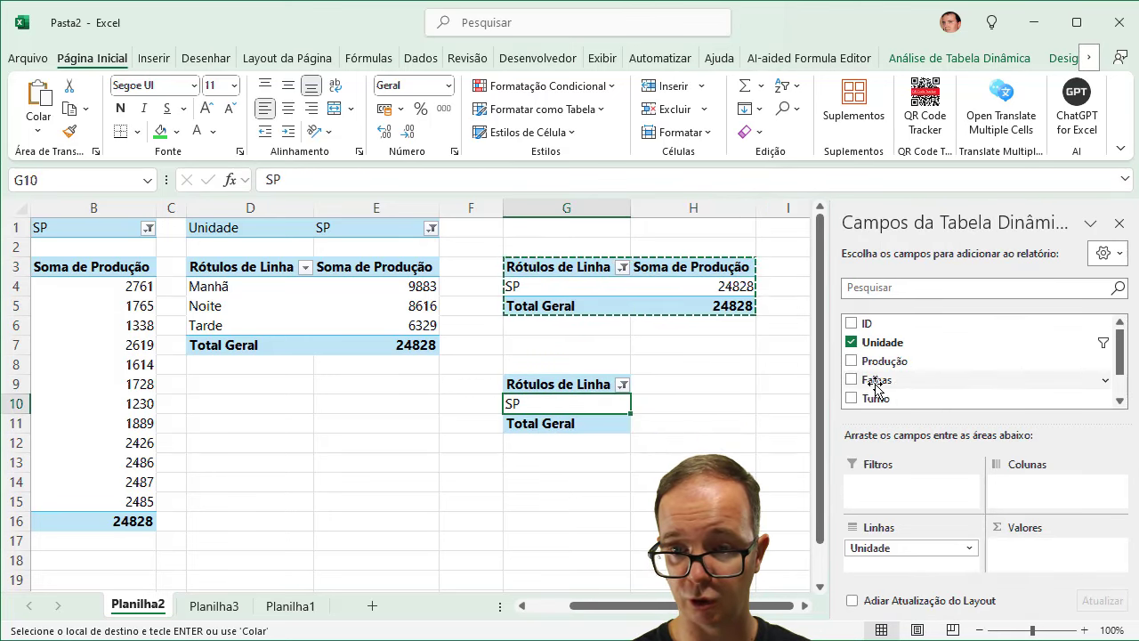
pyautogui.moveTo(876, 386); pyautogui.dragTo(1039, 562)
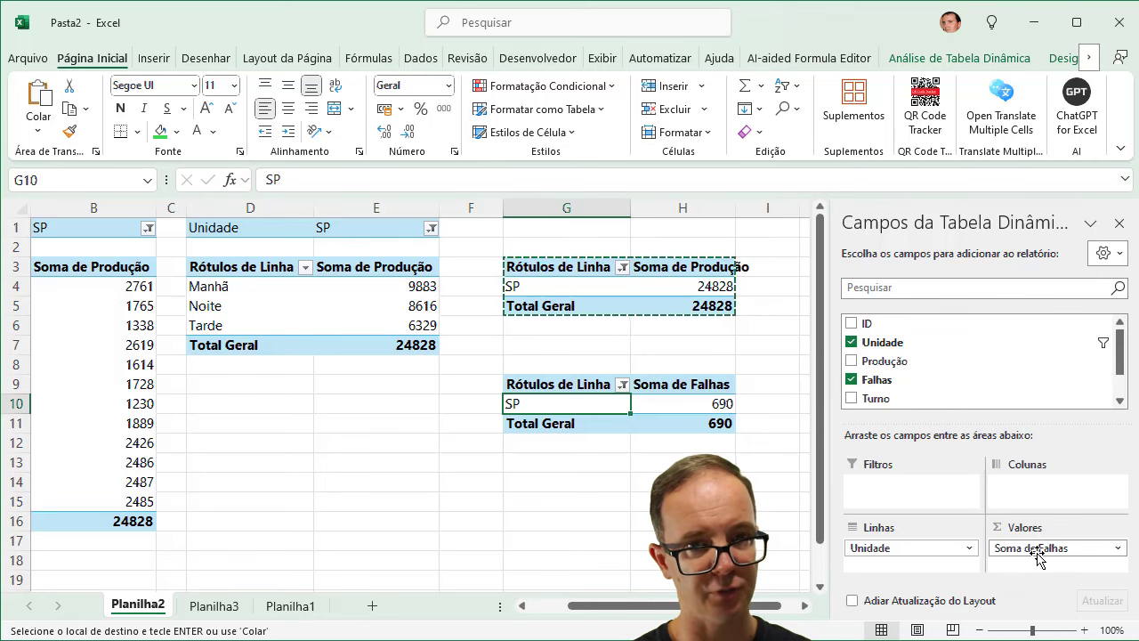
pyautogui.click(214, 606)
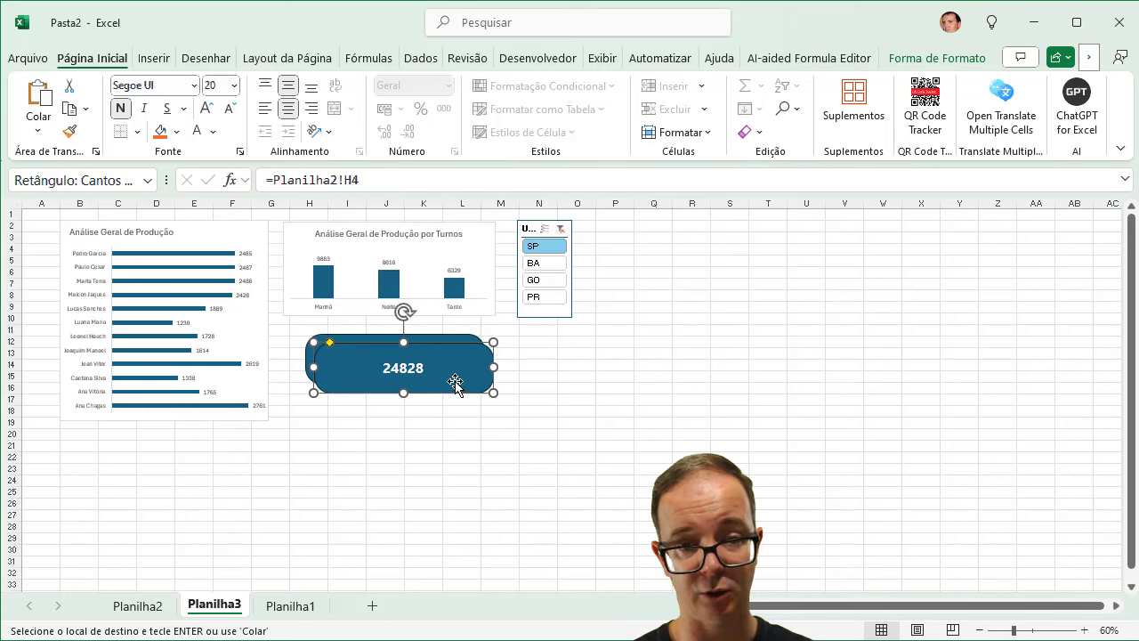
# Step: Duplicate the total box below the original and link the copy to =Planilha2!H10
pyautogui.keyDown('ctrl'); pyautogui.moveTo(455, 376); pyautogui.dragTo(444, 433); pyautogui.keyUp('ctrl')
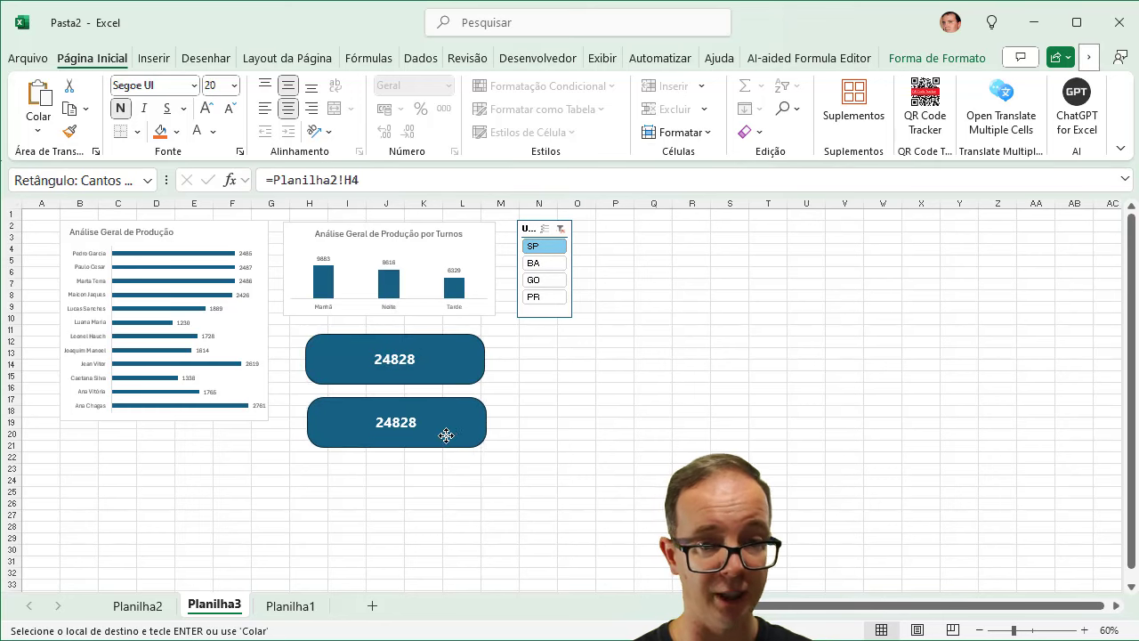
pyautogui.click(381, 180)
pyautogui.click(137, 605)
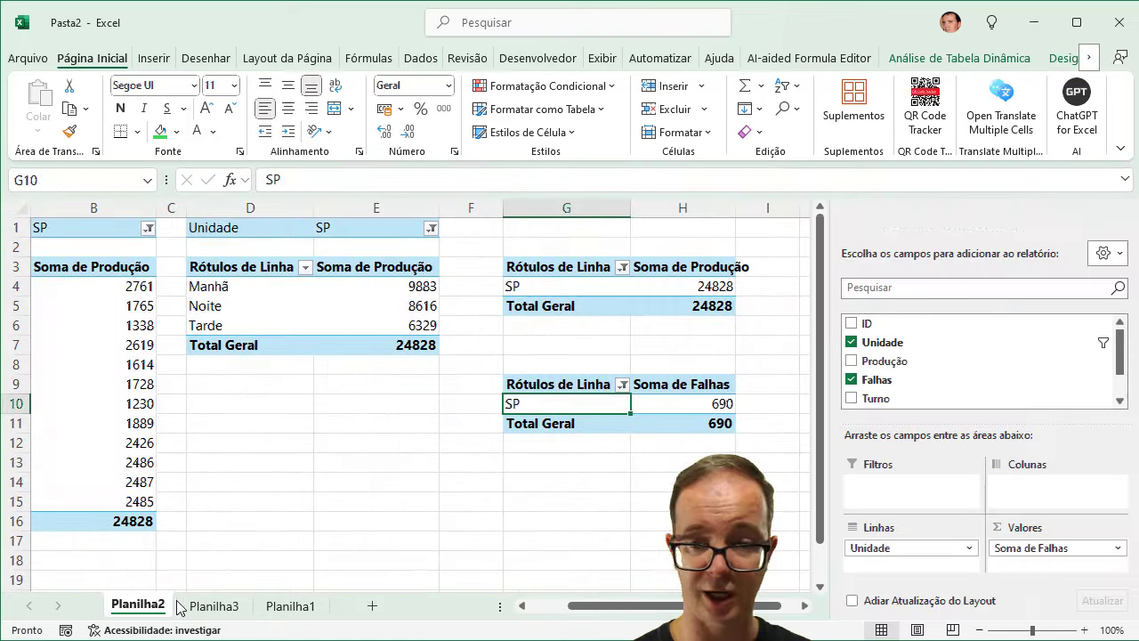
pyautogui.click(718, 404)
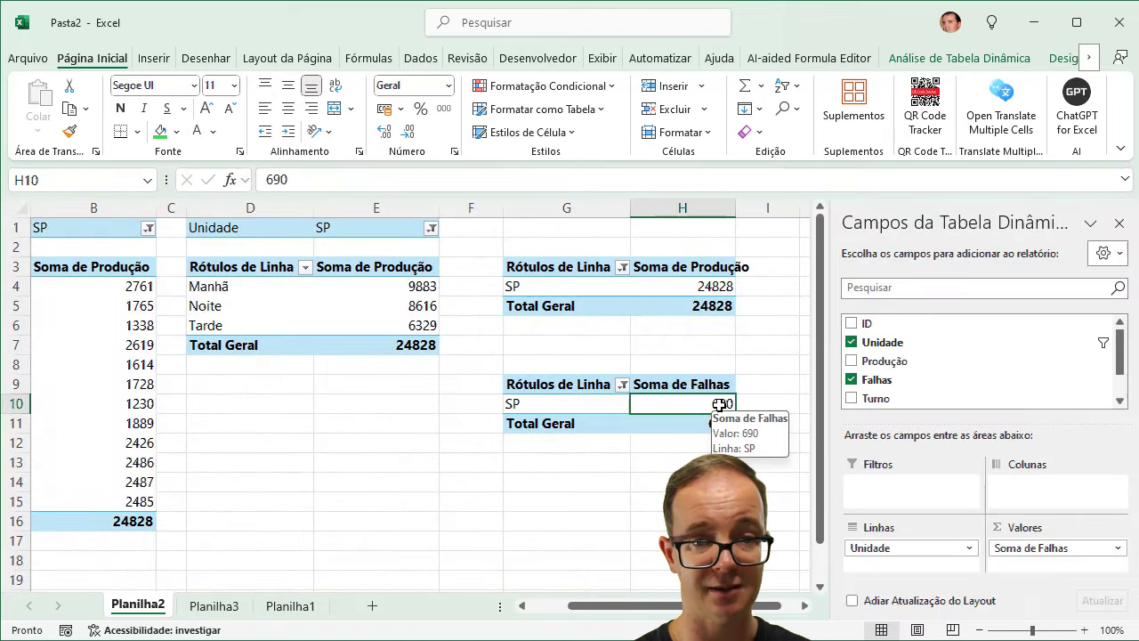
pyautogui.click(213, 606)
pyautogui.click(370, 182)
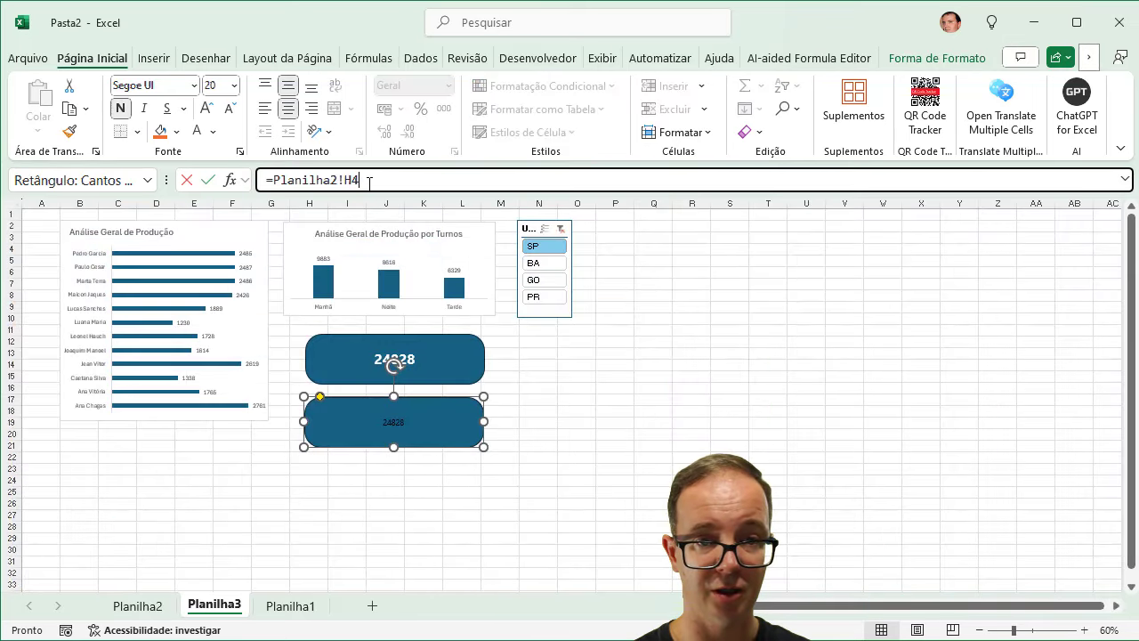
pyautogui.write('10')
pyautogui.press('Return')
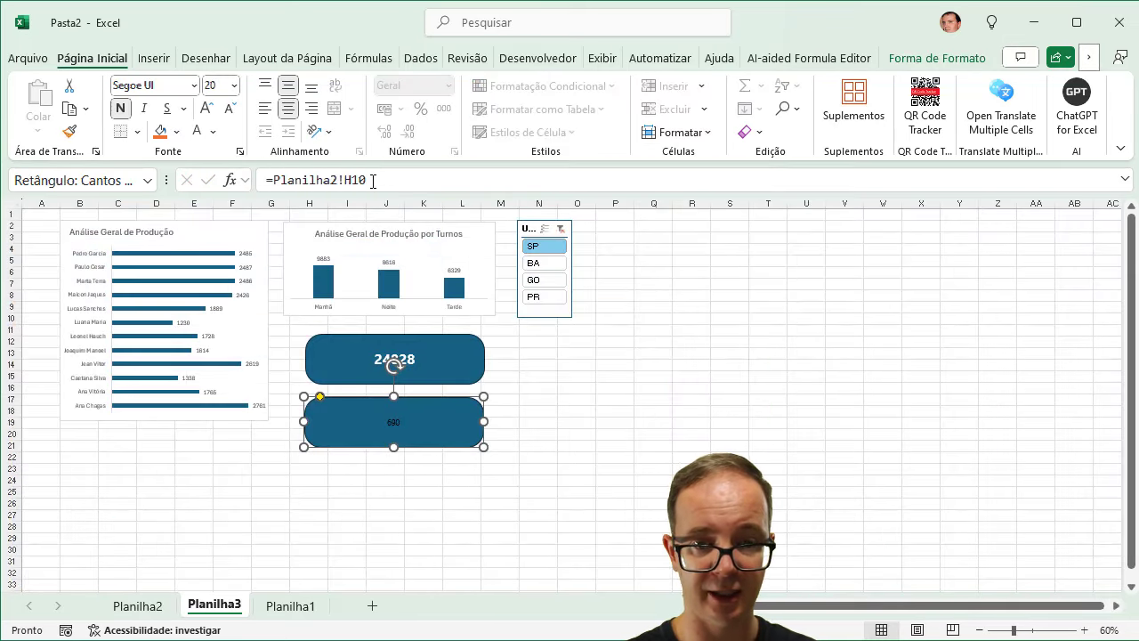
# Step: Apply the production box's bold white style to the 690 failures box with Format Painter
pyautogui.click(436, 351)
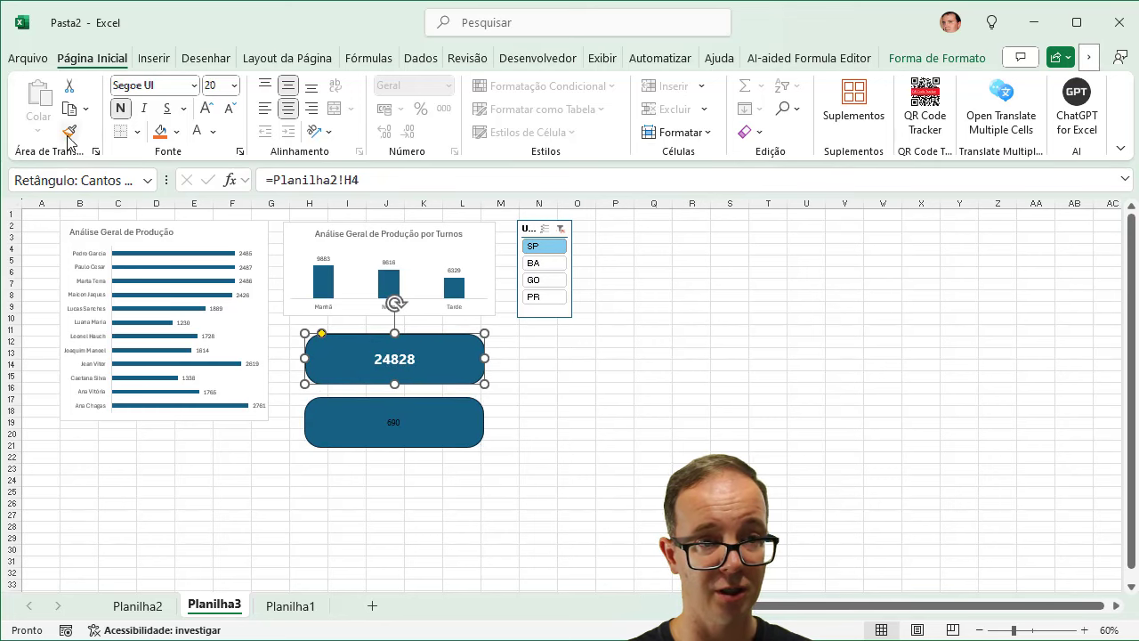
pyautogui.click(70, 133)
pyautogui.click(411, 416)
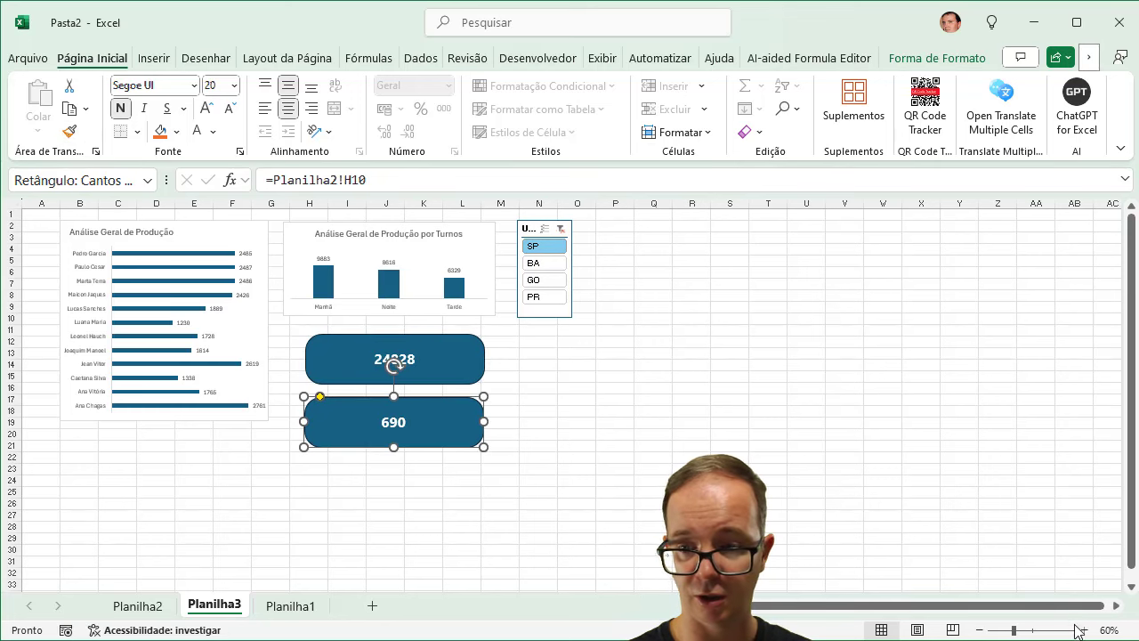
pyautogui.click(1084, 630)
# Step: Zoom in and cycle the Unidade slicer through BA, SP, PR and GO, ending on GO
pyautogui.click(1084, 630)
pyautogui.click(1084, 630)
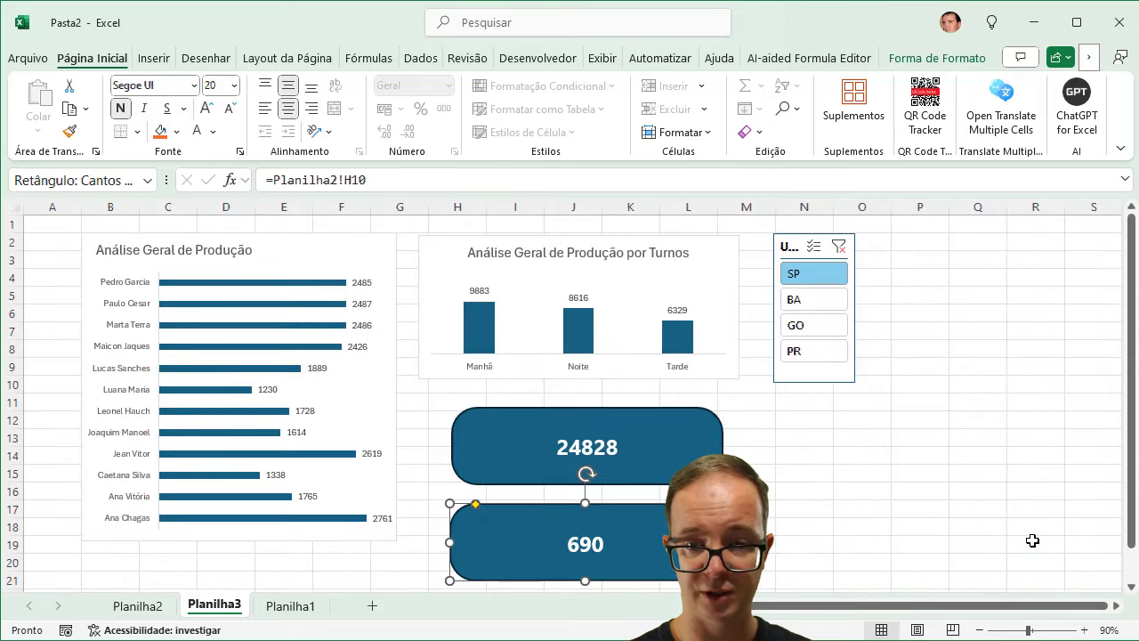
pyautogui.click(811, 300)
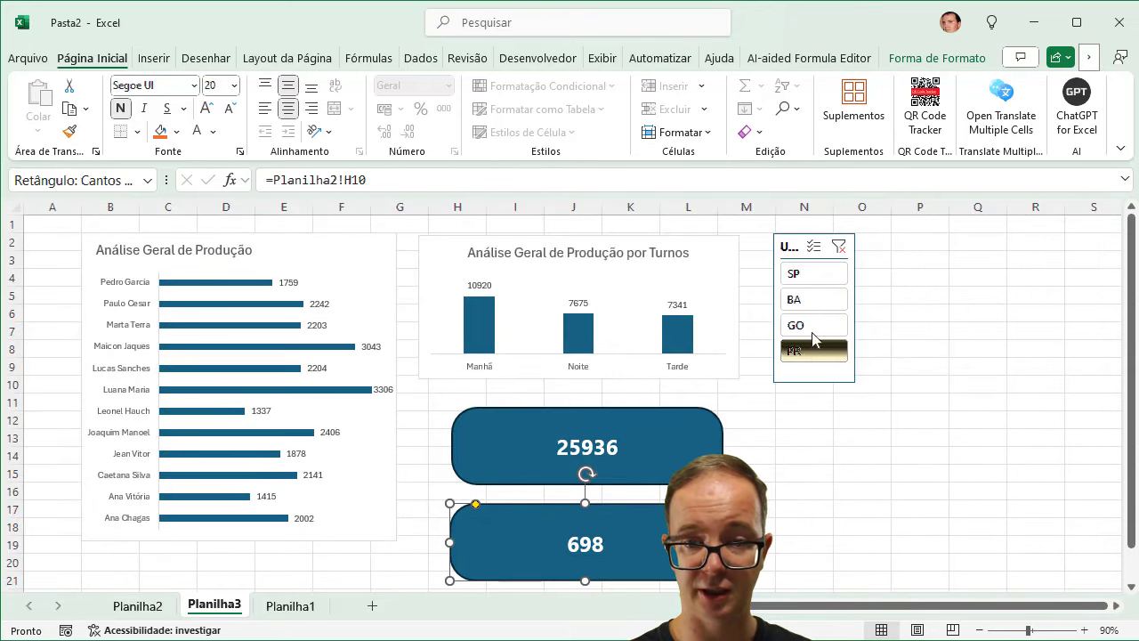
pyautogui.click(811, 326)
pyautogui.click(812, 300)
pyautogui.click(811, 273)
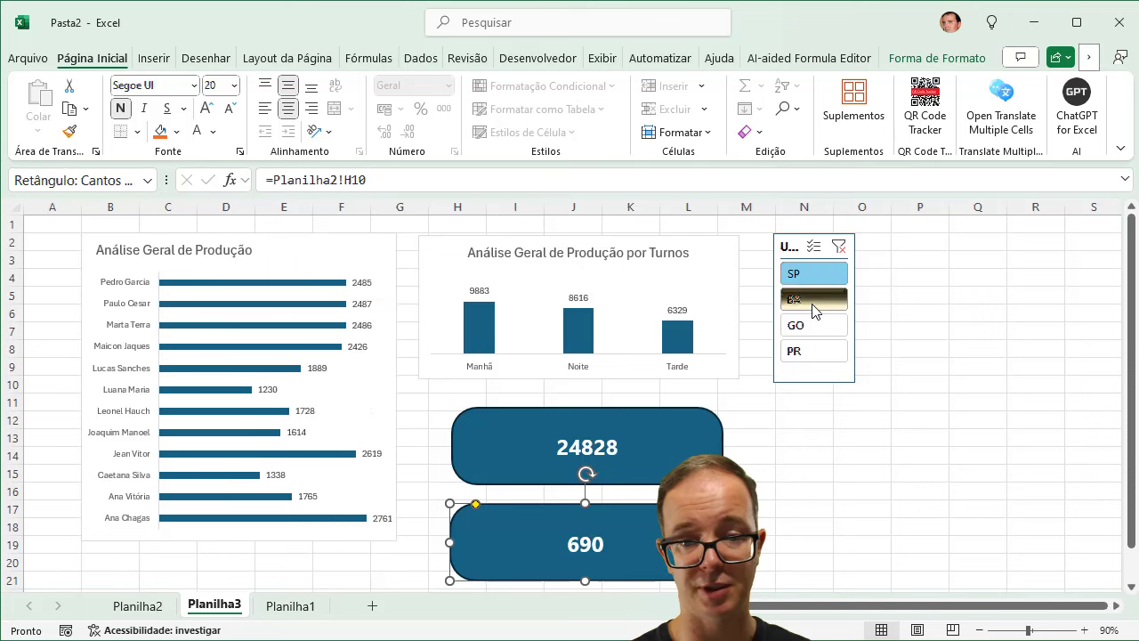
pyautogui.click(812, 300)
pyautogui.click(812, 326)
pyautogui.click(814, 354)
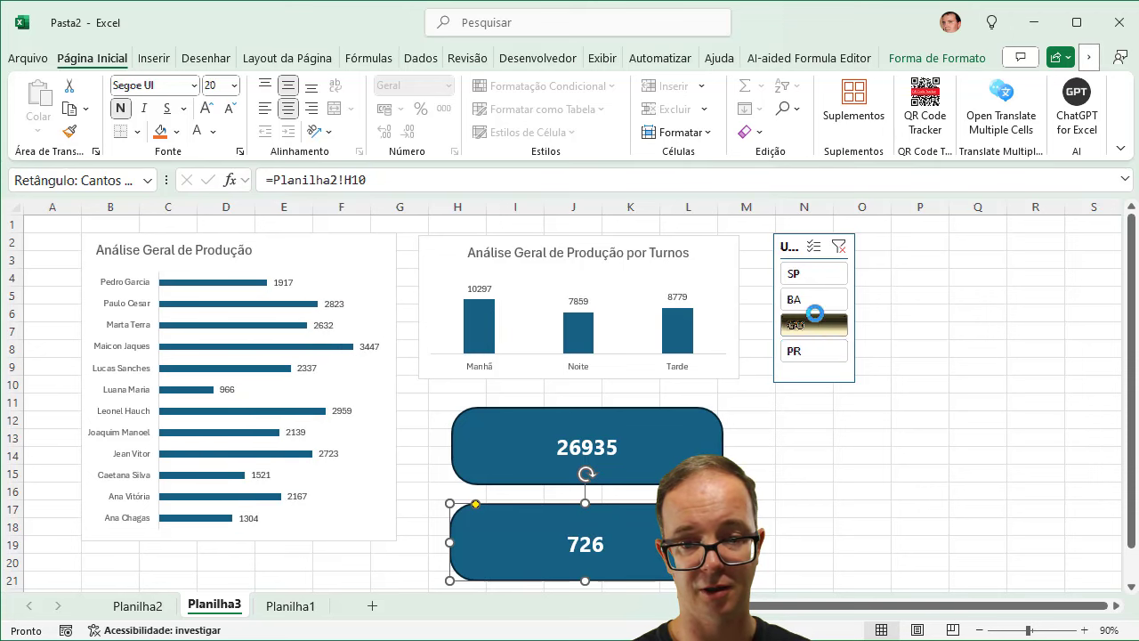
pyautogui.click(812, 300)
pyautogui.click(815, 275)
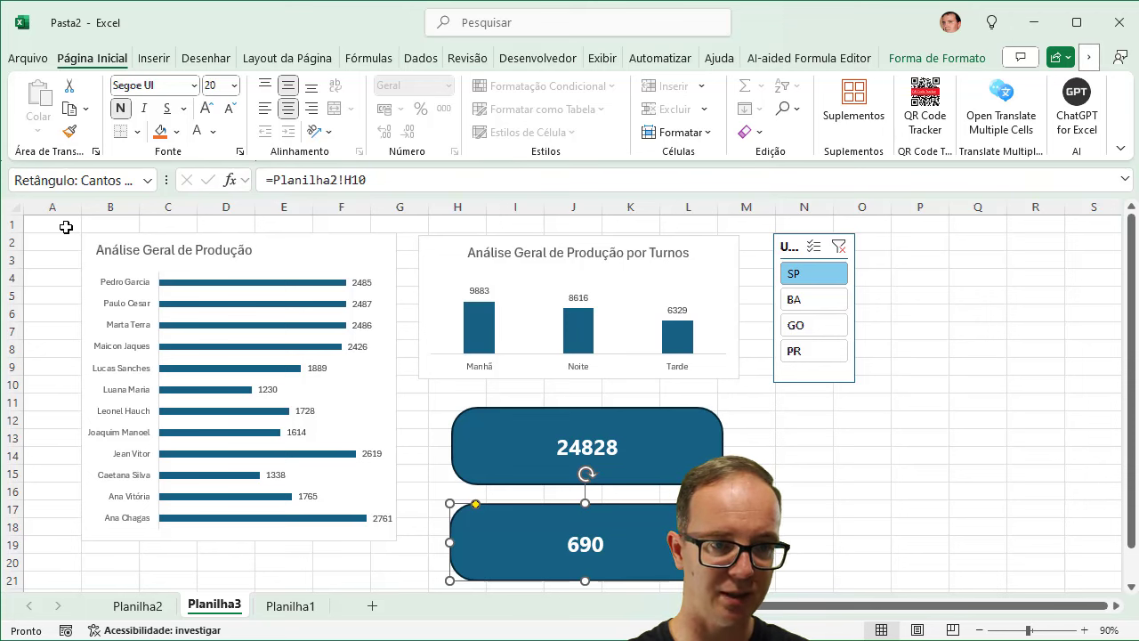
# Step: Fill the large cell block behind the dashboard with light green so the background shows
pyautogui.moveTo(66, 227)
pyautogui.mouseDown()
pyautogui.moveTo(1078, 506)
pyautogui.moveTo(1004, 568)
pyautogui.mouseUp()
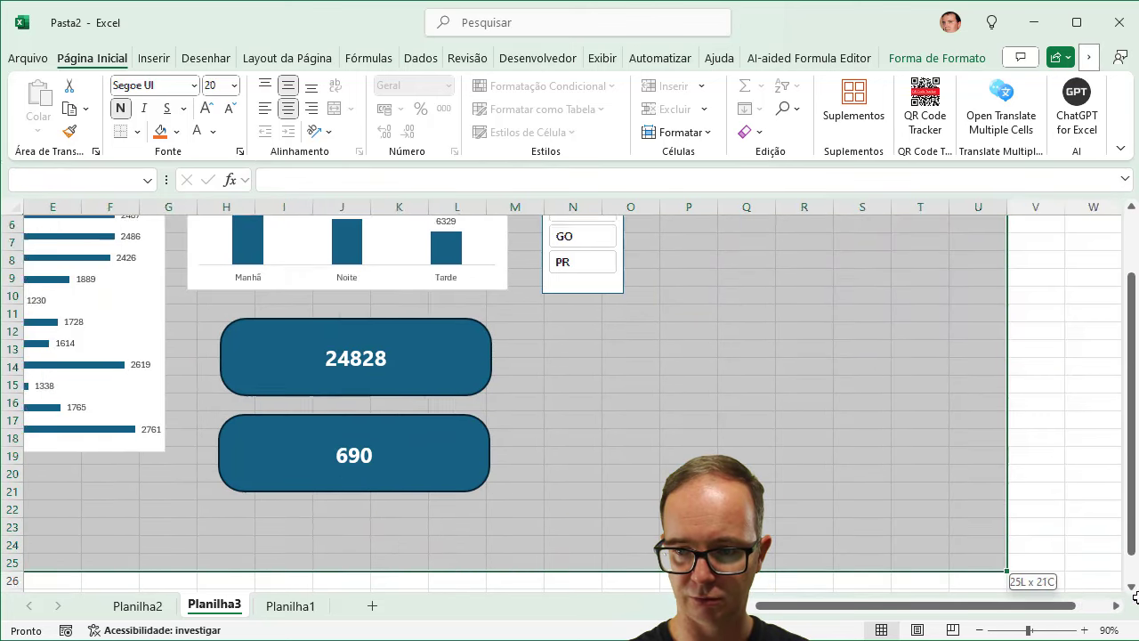
pyautogui.moveTo(1006, 569); pyautogui.dragTo(948, 569)
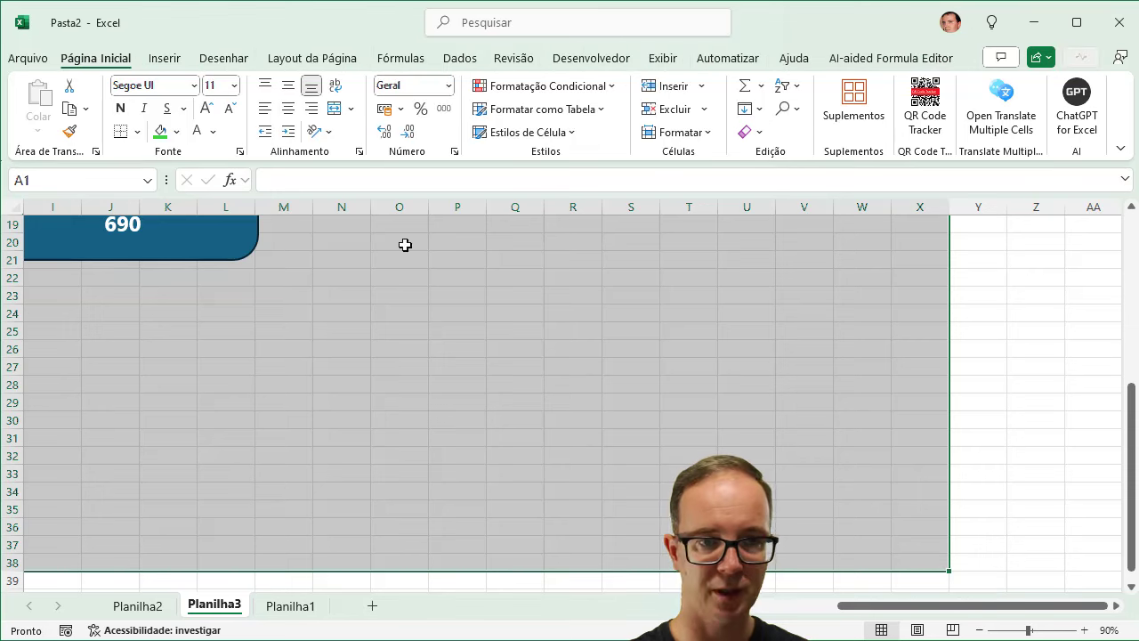
pyautogui.click(176, 134)
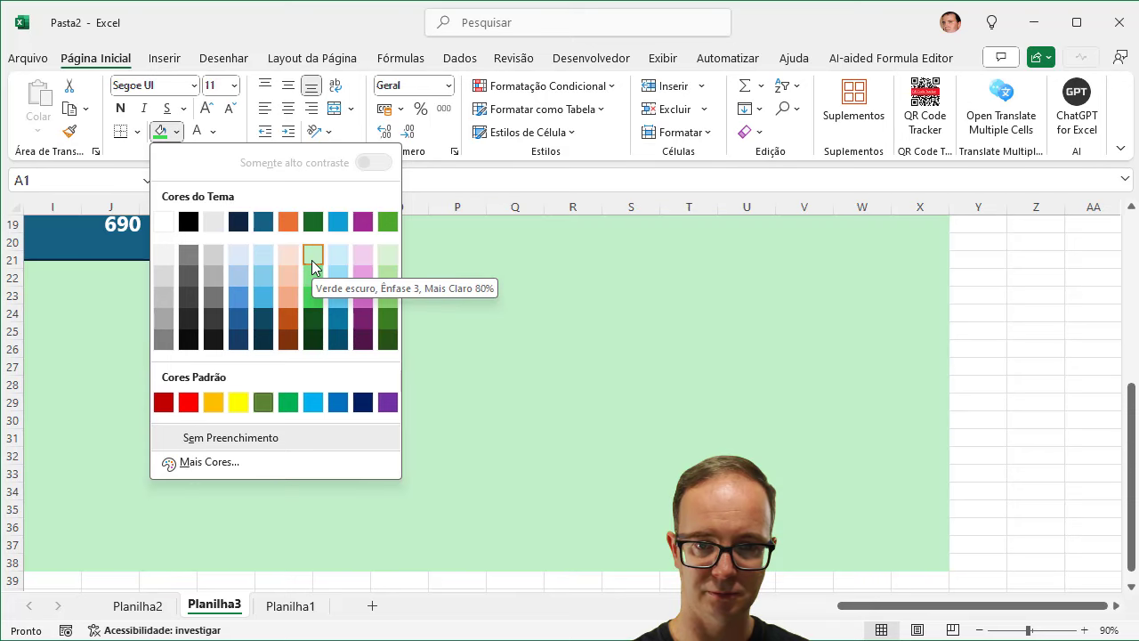
pyautogui.click(312, 258)
pyautogui.scroll(6, 338, 313)
pyautogui.hscroll(-3, 339, 313)
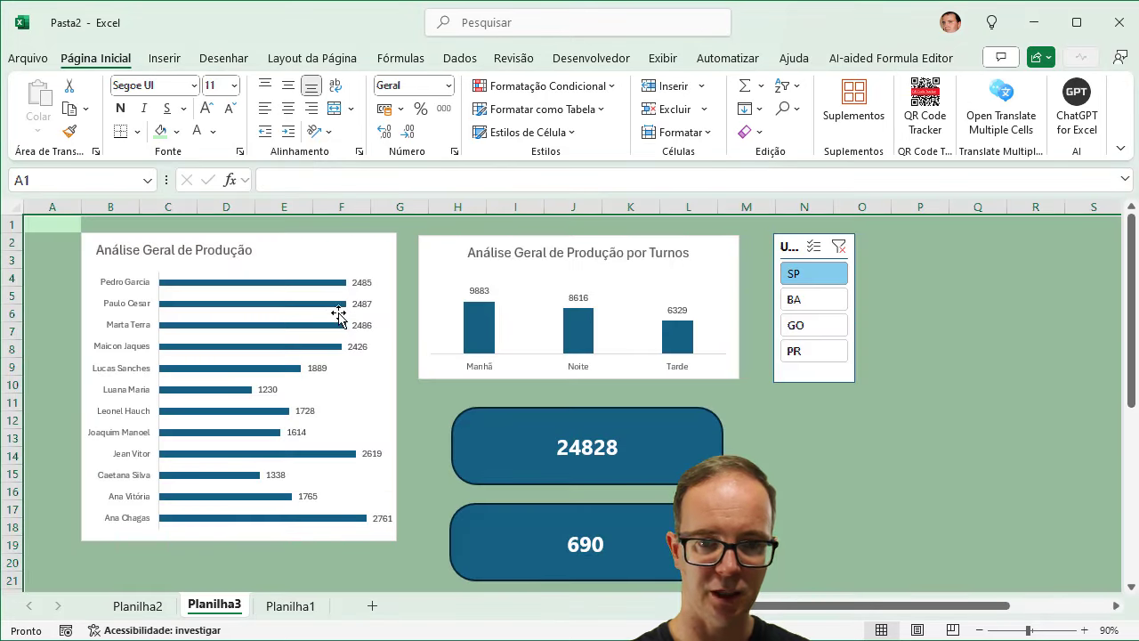
pyautogui.click(976, 431)
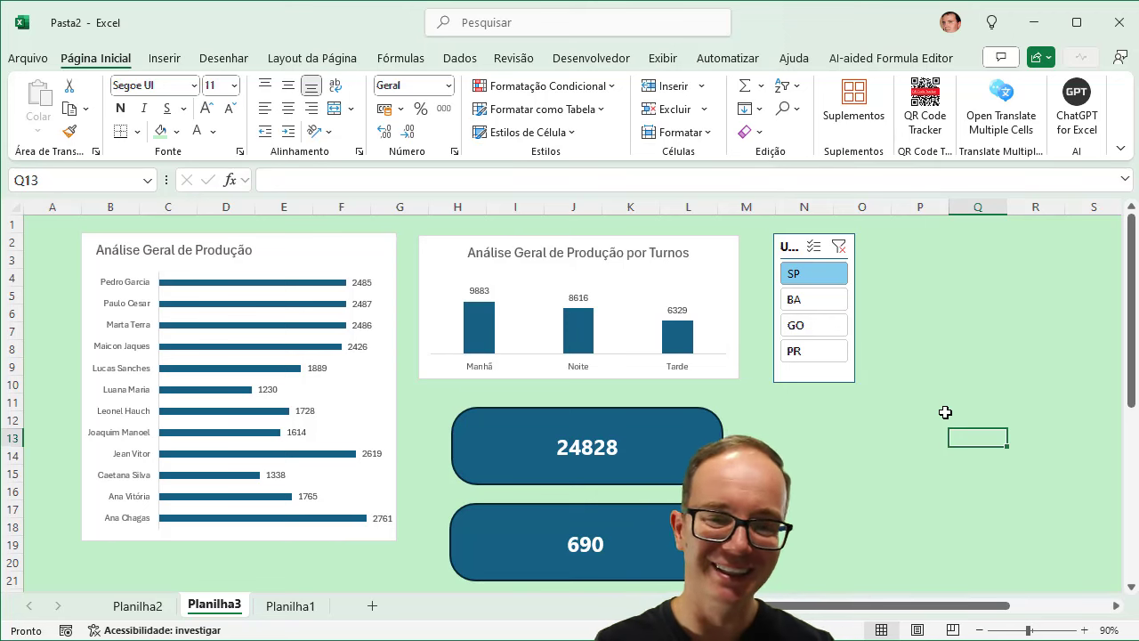
# Step: Move the production bar chart down and drag the Unidade slicer to the top-left
pyautogui.click(323, 269)
pyautogui.moveTo(354, 243)
pyautogui.mouseDown()
pyautogui.moveTo(342, 285)
pyautogui.moveTo(364, 281)
pyautogui.mouseUp()
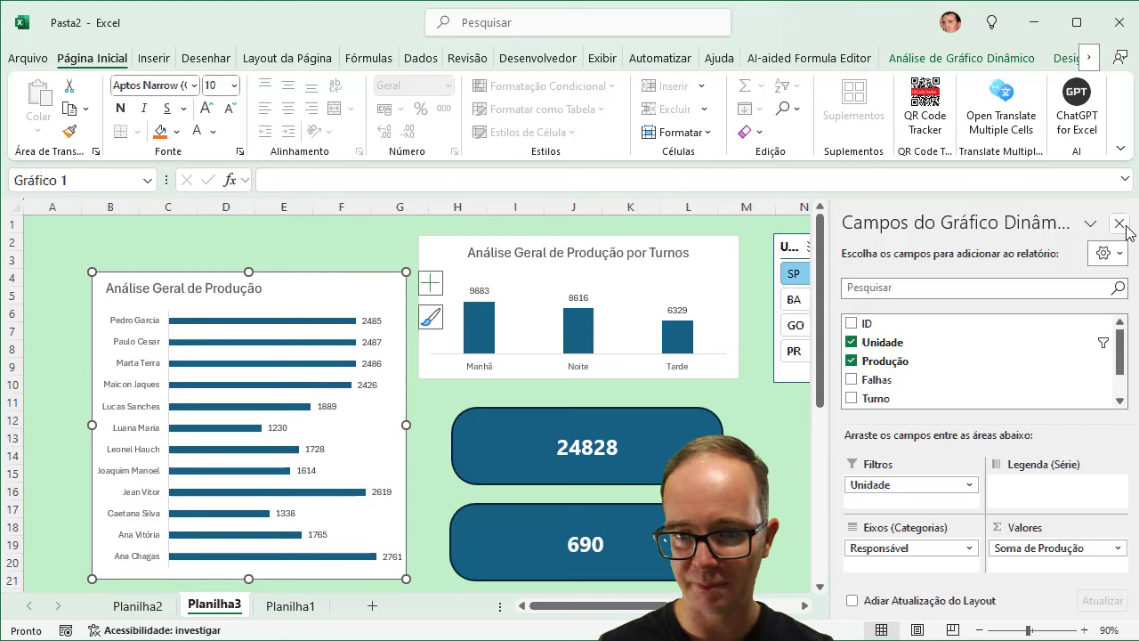
pyautogui.click(1119, 224)
pyautogui.moveTo(788, 245); pyautogui.dragTo(584, 260)
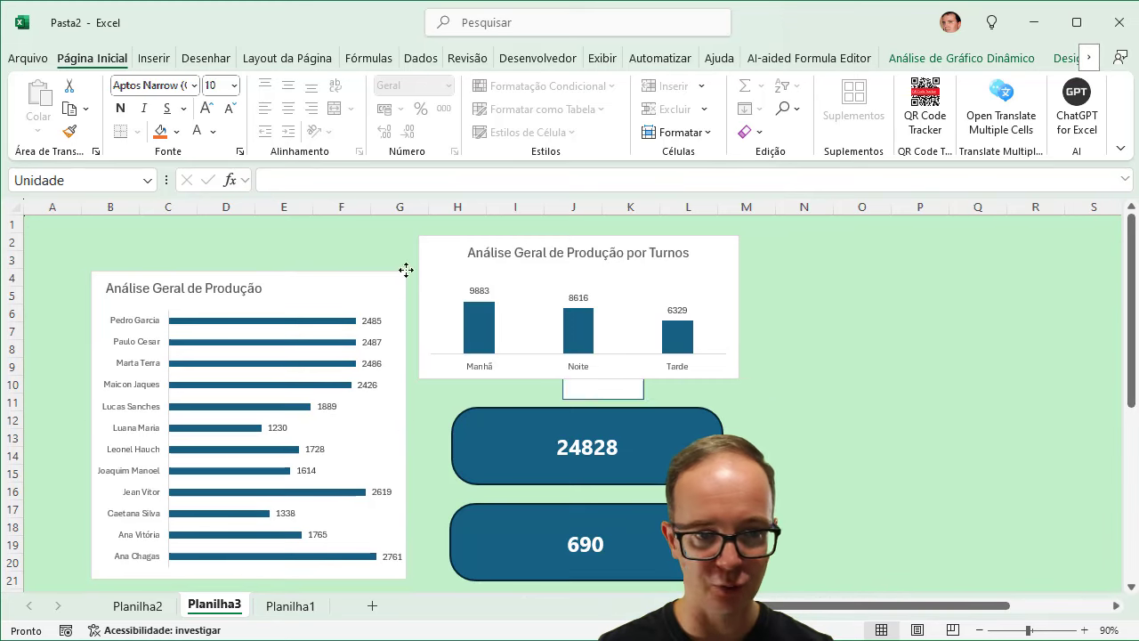
pyautogui.moveTo(406, 269); pyautogui.dragTo(113, 242)
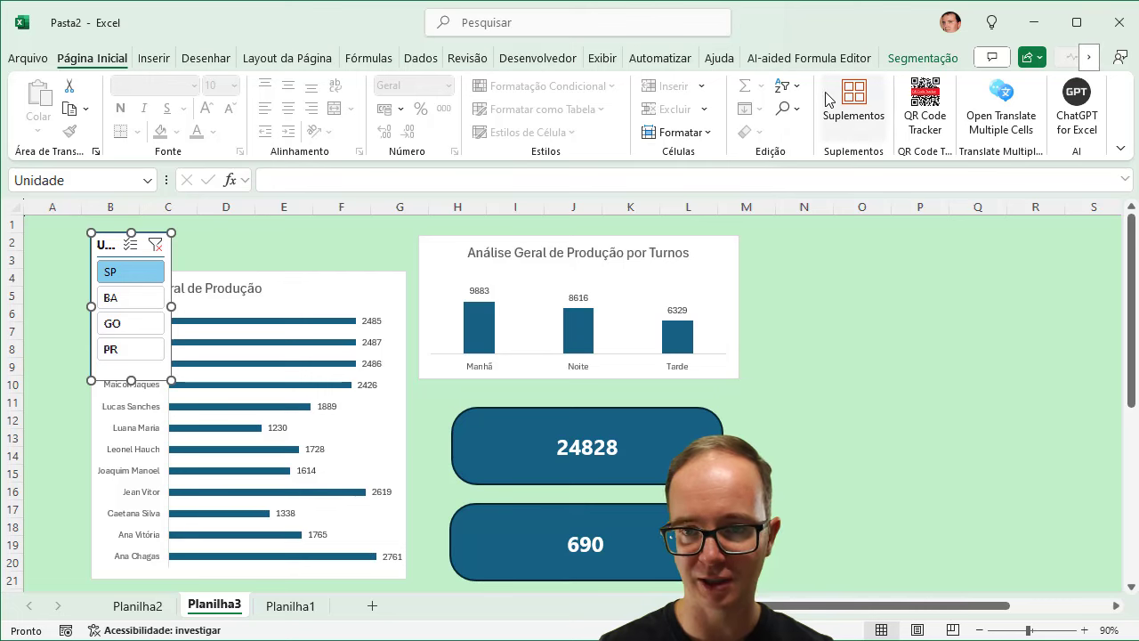
# Step: Set the slicer to 4 columns and resize it into a strip above the bar chart
pyautogui.click(919, 59)
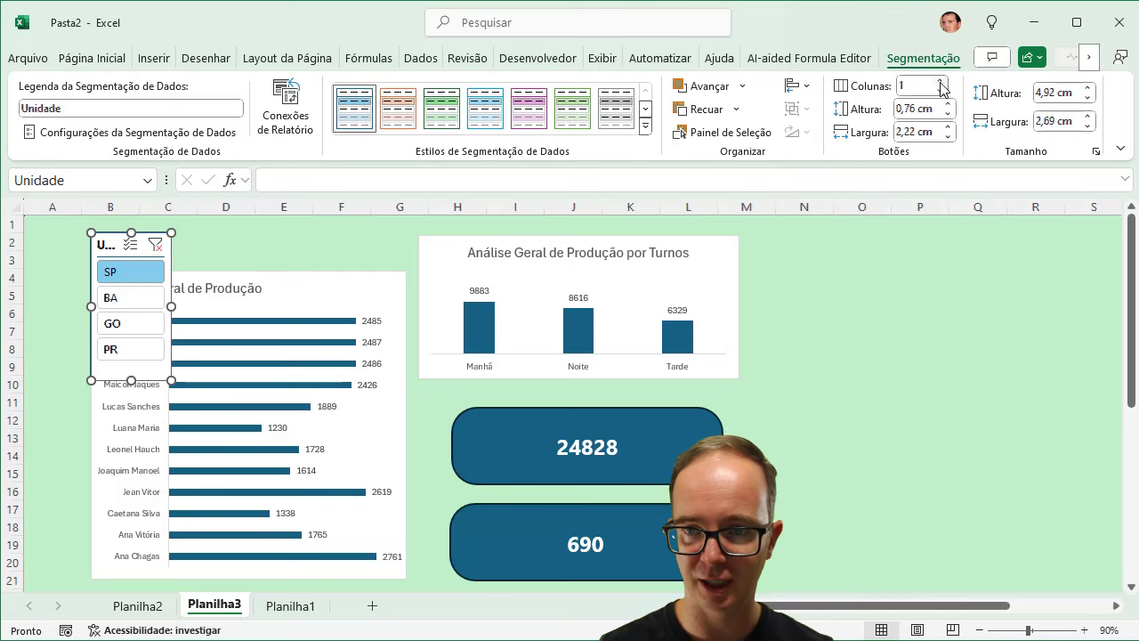
pyautogui.click(941, 82)
pyautogui.click(941, 83)
pyautogui.click(941, 83)
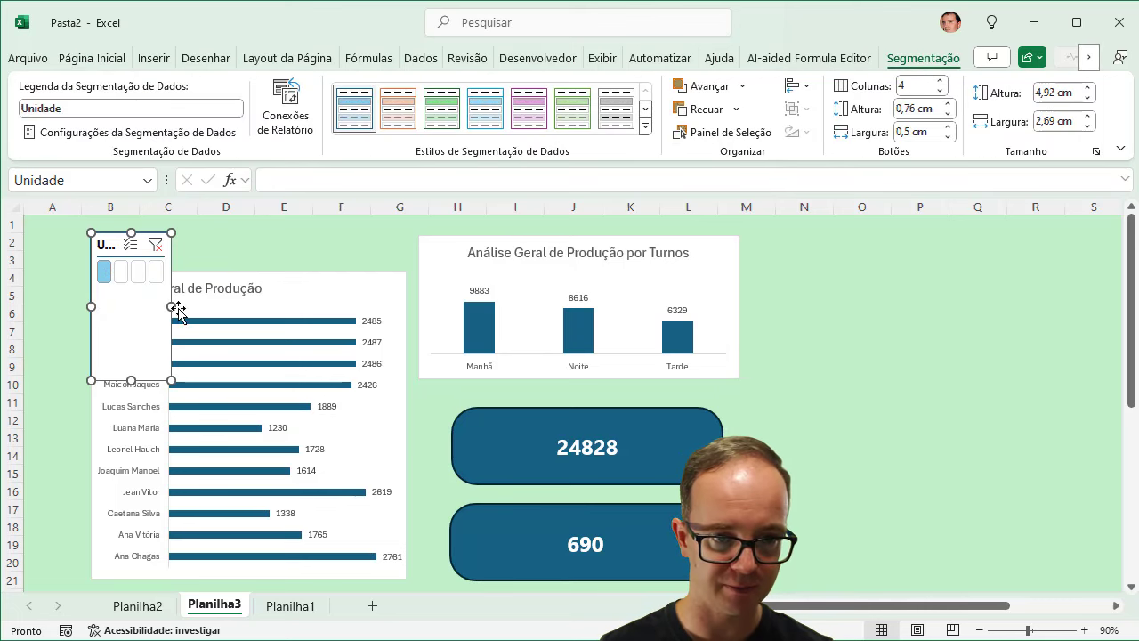
pyautogui.moveTo(171, 306); pyautogui.dragTo(258, 308)
pyautogui.moveTo(182, 378)
pyautogui.mouseDown()
pyautogui.moveTo(194, 285)
pyautogui.moveTo(376, 212)
pyautogui.moveTo(432, 224)
pyautogui.mouseUp()
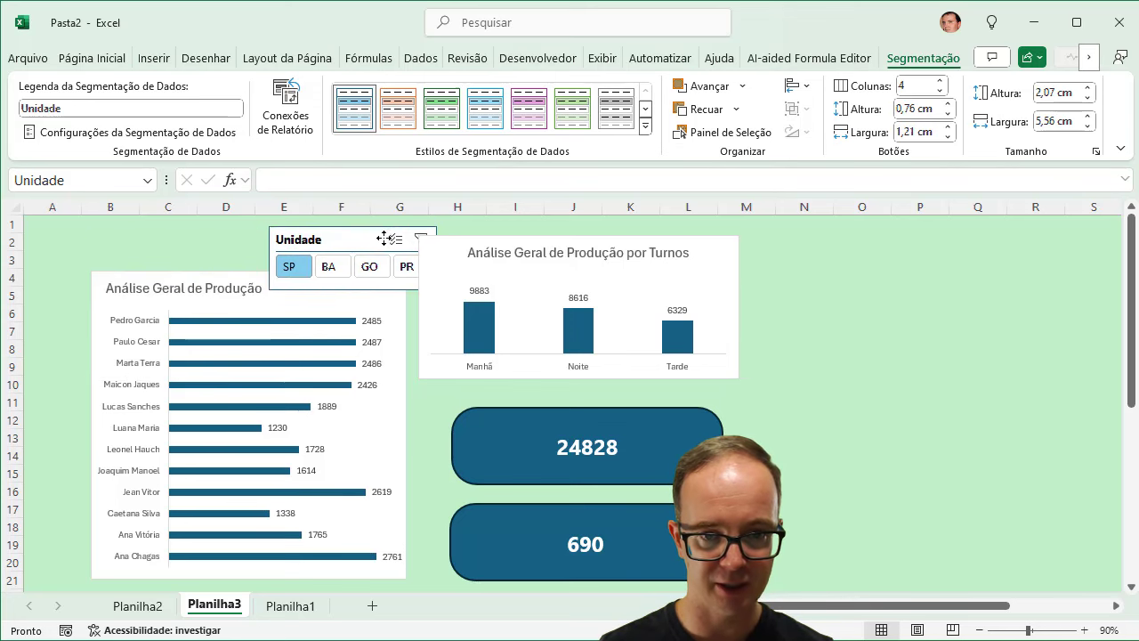
pyautogui.click(681, 430)
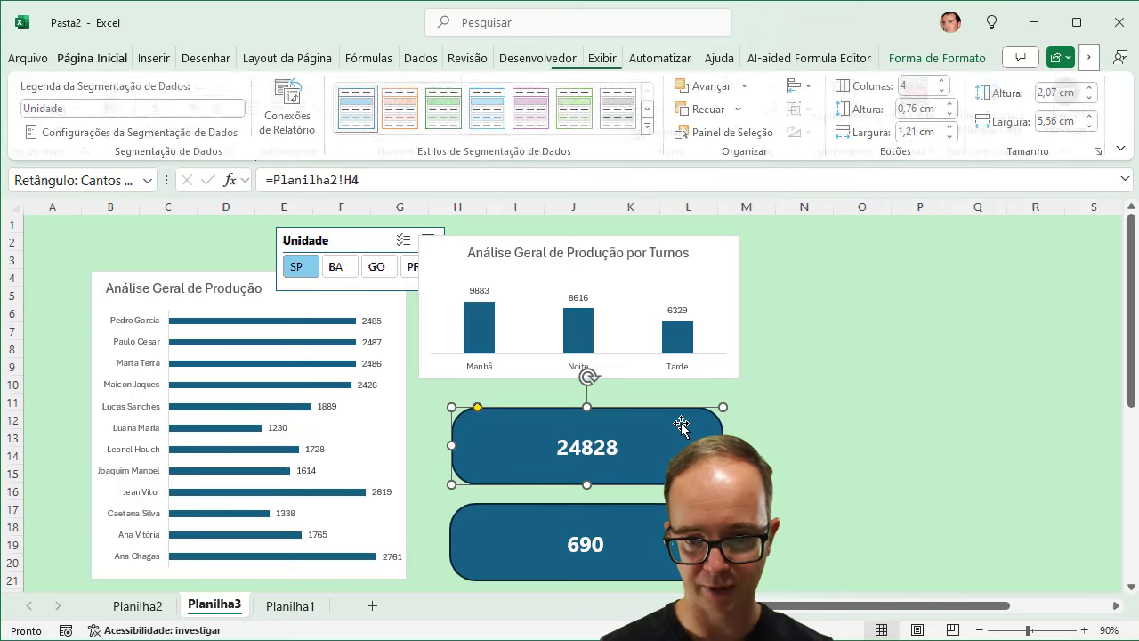
# Step: Resize the 24828 and 690 KPI shapes to match and place them side by side
pyautogui.moveTo(588, 407); pyautogui.dragTo(587, 430)
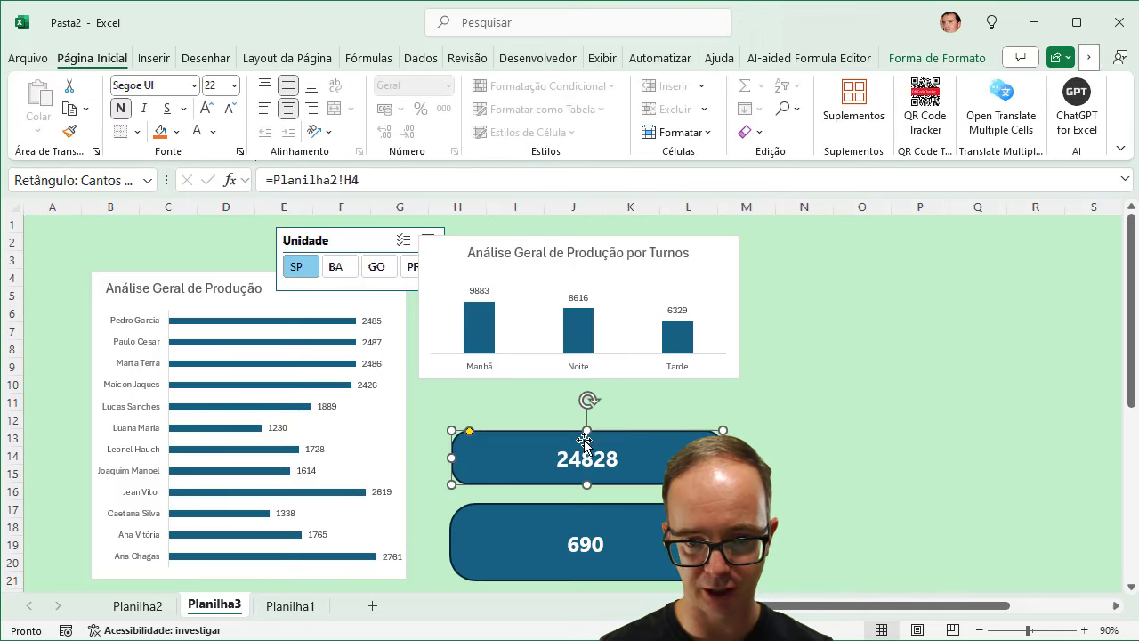
pyautogui.moveTo(722, 457); pyautogui.dragTo(613, 457)
pyautogui.click(646, 512)
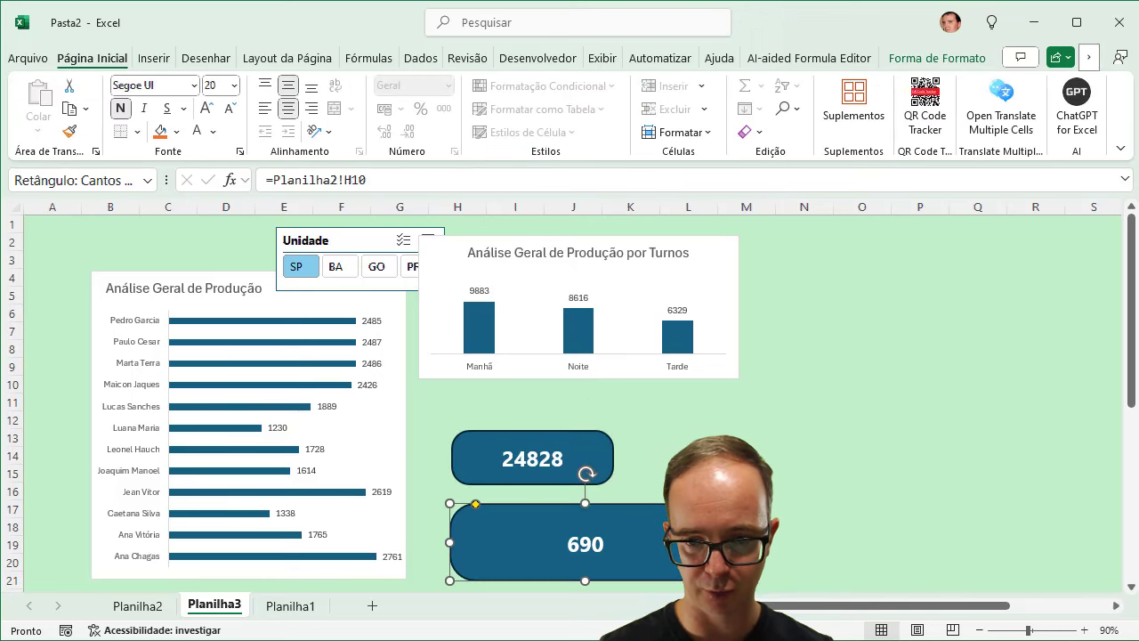
pyautogui.moveTo(685, 542); pyautogui.dragTo(628, 541)
pyautogui.moveTo(549, 580)
pyautogui.mouseDown()
pyautogui.moveTo(552, 549)
pyautogui.moveTo(726, 536)
pyautogui.mouseUp()
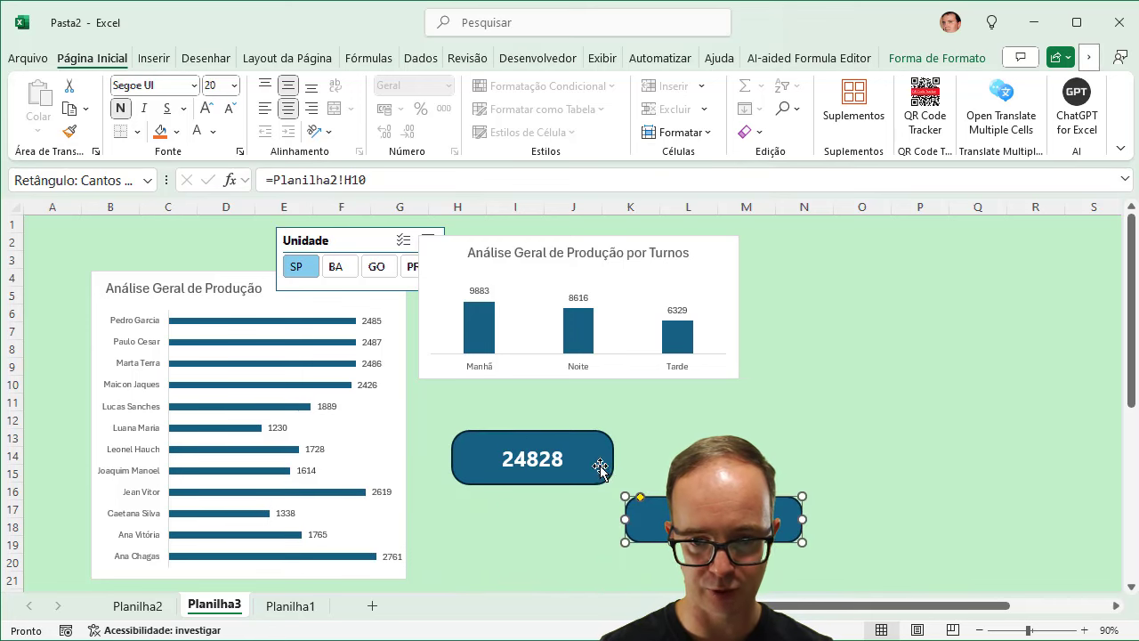
pyautogui.moveTo(598, 463); pyautogui.dragTo(581, 525)
pyautogui.moveTo(702, 519); pyautogui.dragTo(688, 527)
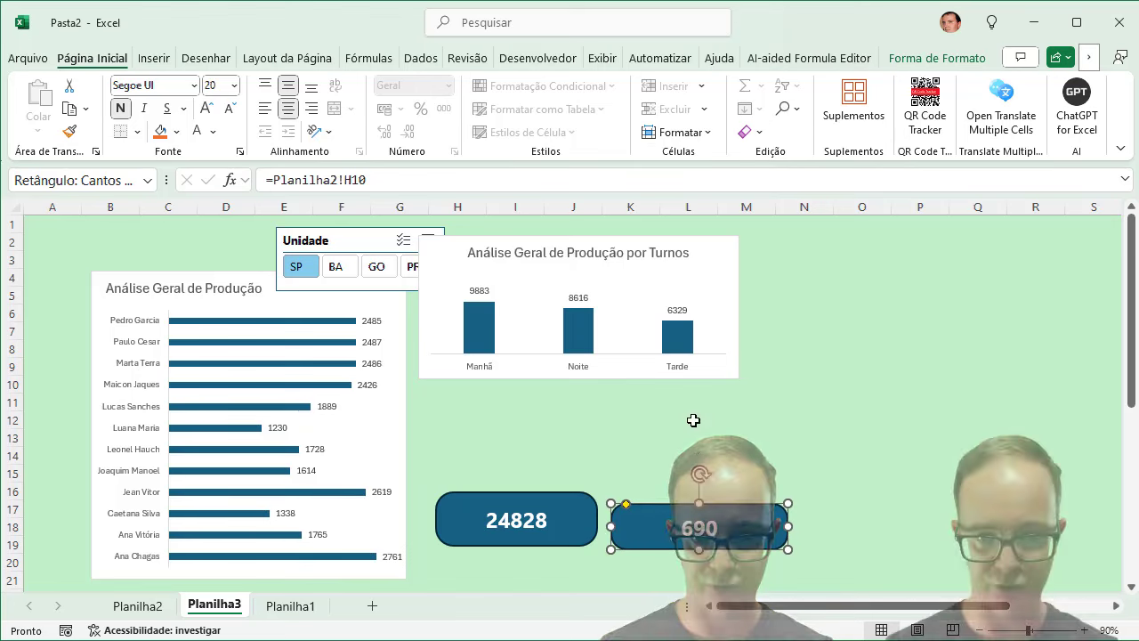
# Step: Move and enlarge the shifts chart, heighten row 1, and move the Unidade slicer to the top
pyautogui.moveTo(685, 381); pyautogui.dragTo(703, 430)
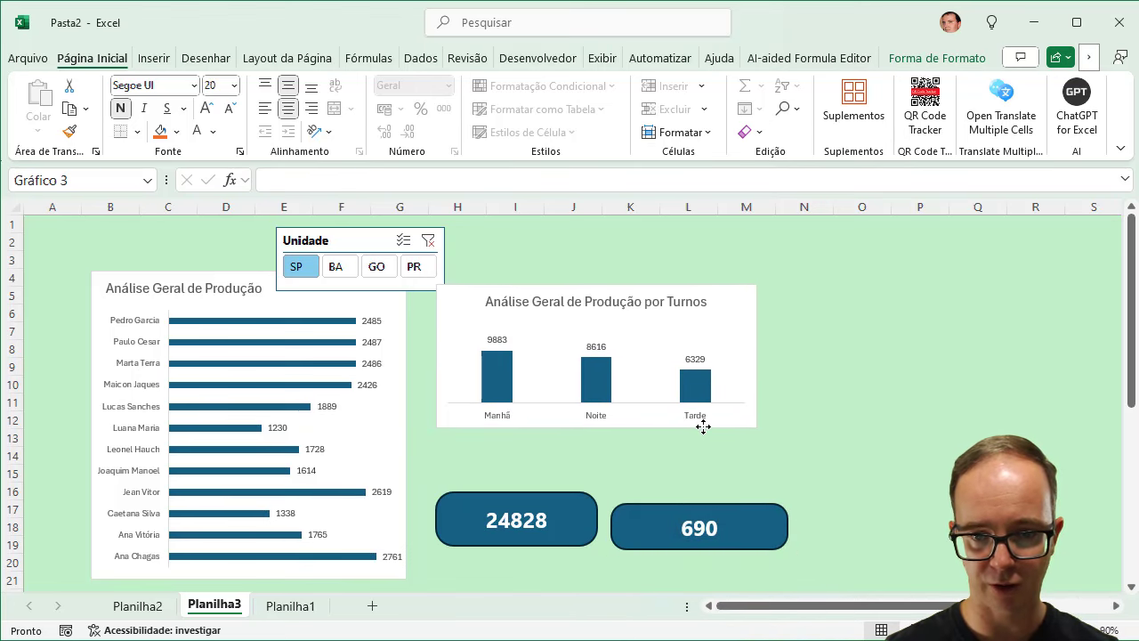
pyautogui.moveTo(596, 427); pyautogui.dragTo(598, 441)
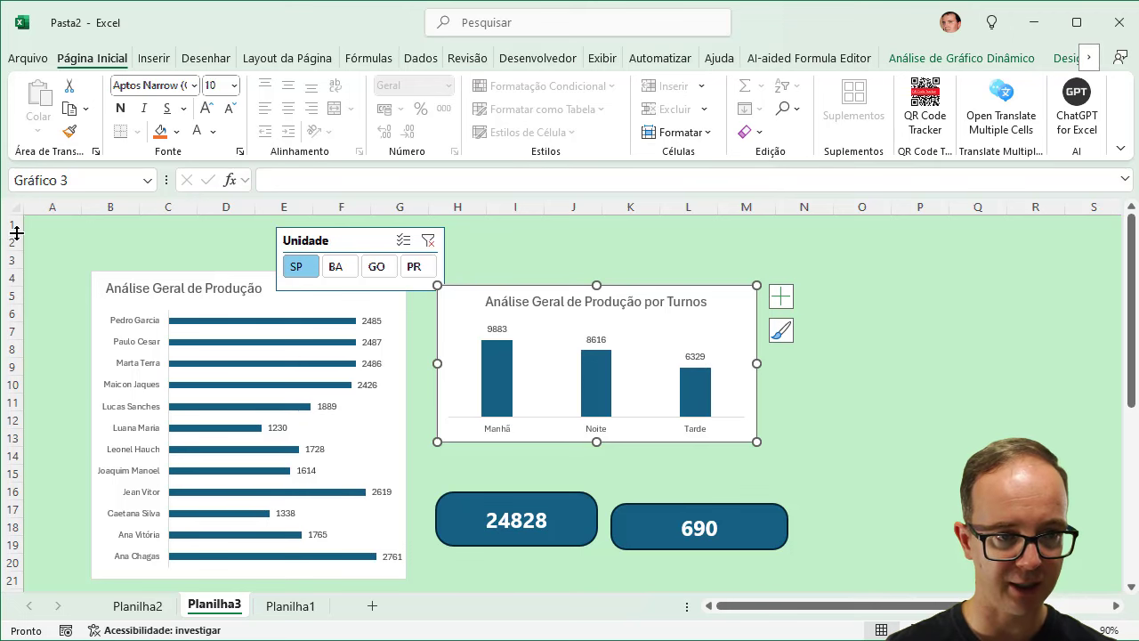
pyautogui.moveTo(16, 234); pyautogui.dragTo(18, 252)
pyautogui.moveTo(328, 240); pyautogui.dragTo(637, 238)
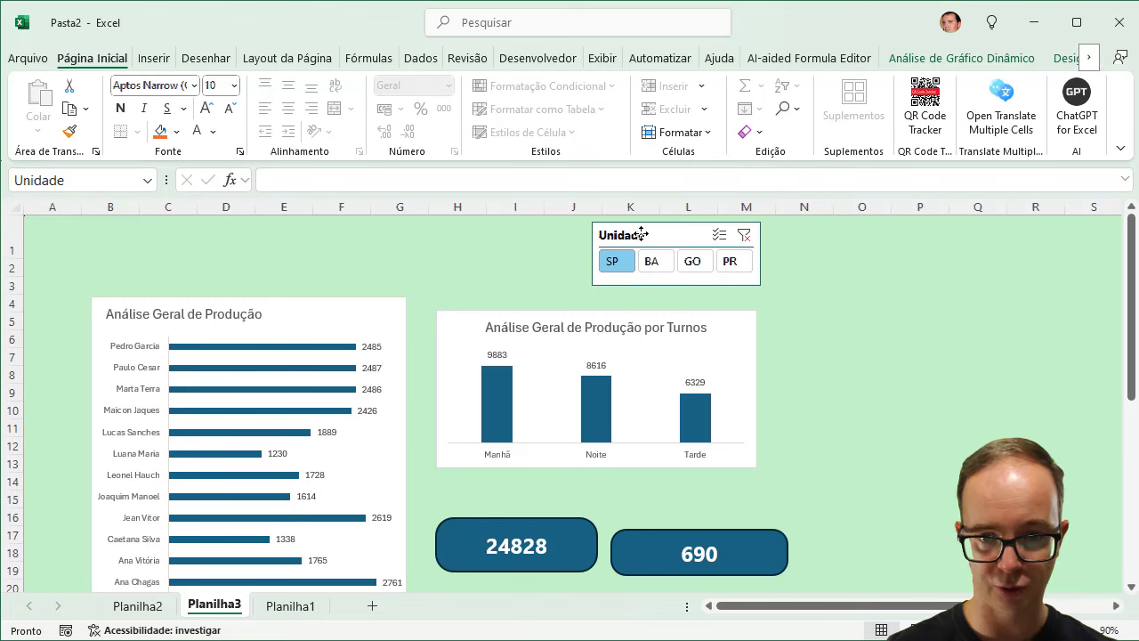
# Step: Turn off the Unidade slicer's header in Slicer Settings
pyautogui.click(934, 58)
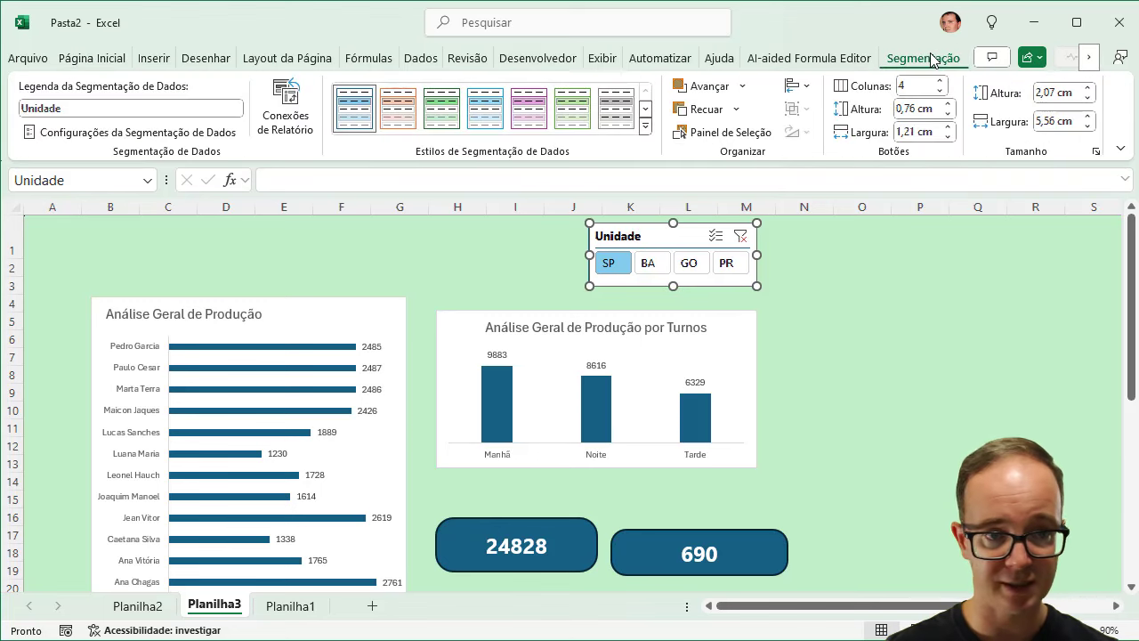
pyautogui.click(209, 135)
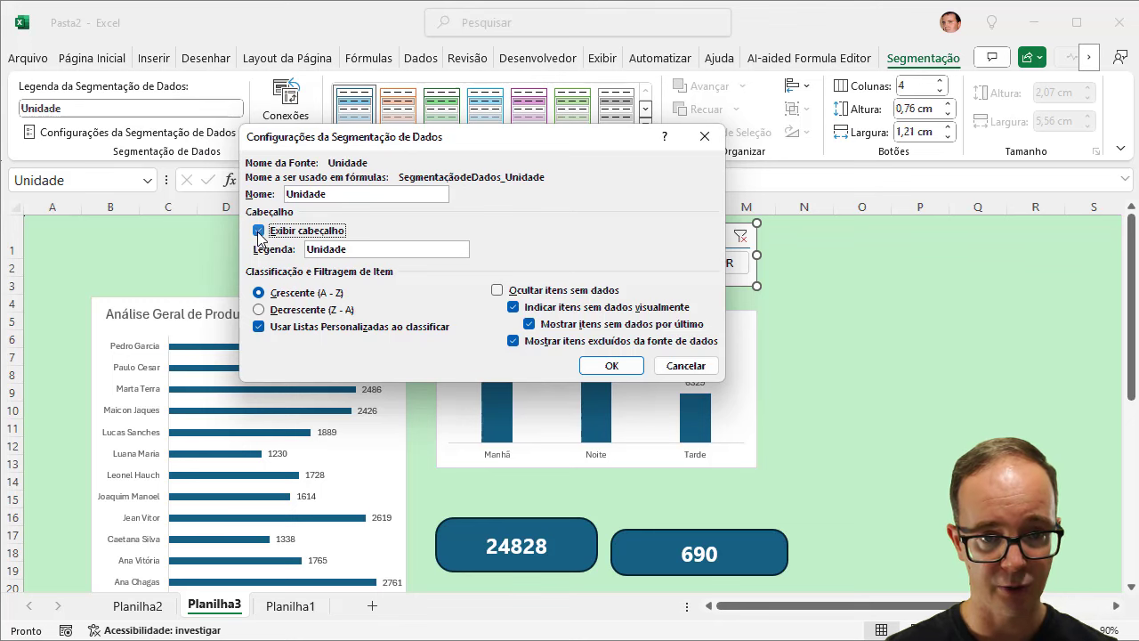
pyautogui.click(611, 365)
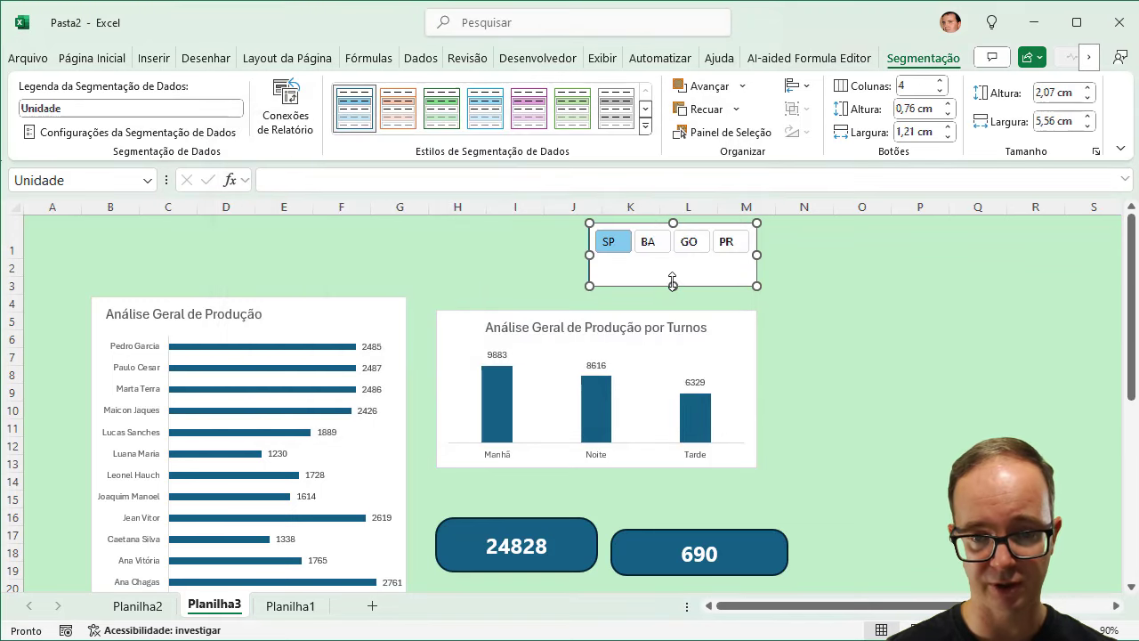
# Step: Shorten the slicer to 1.31 cm and apply the dark green slicer style
pyautogui.moveTo(675, 271); pyautogui.dragTo(713, 272)
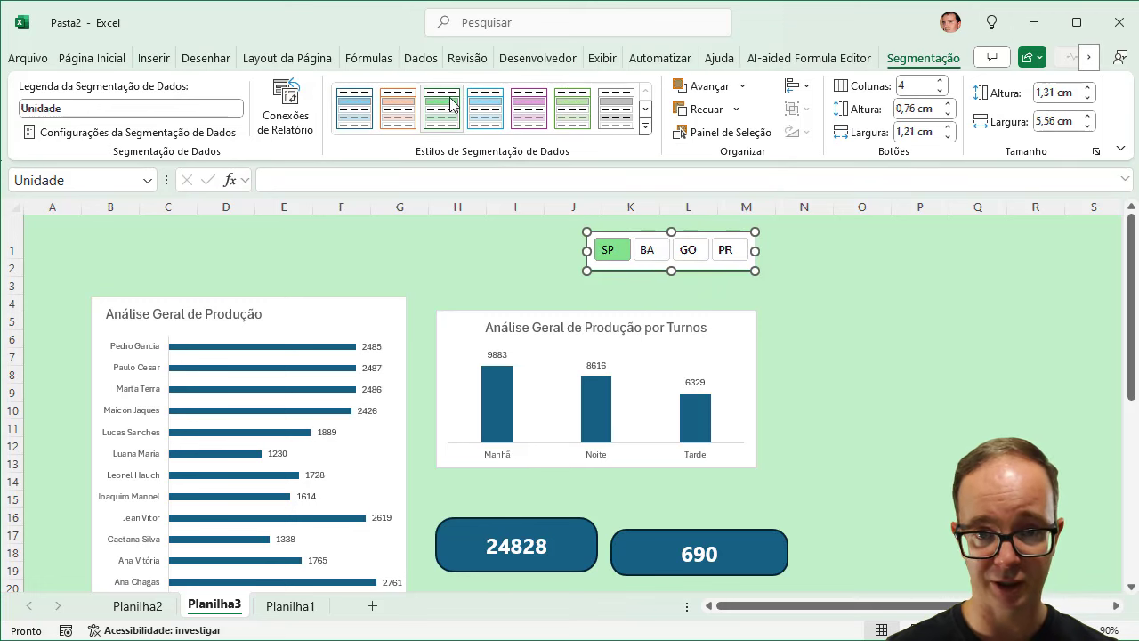
pyautogui.click(645, 126)
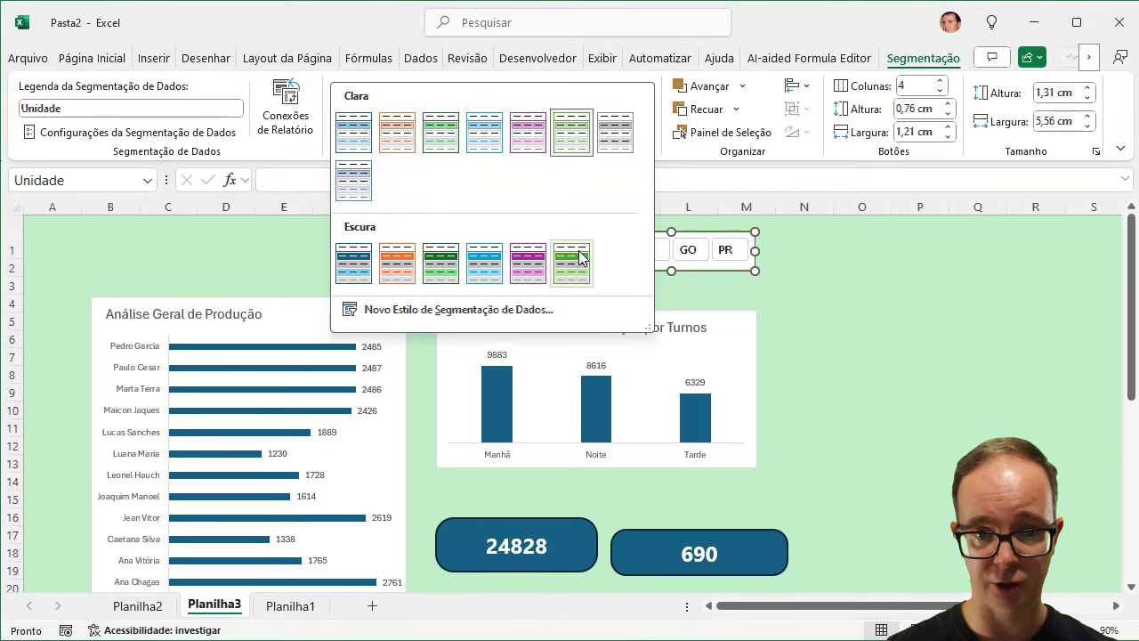
pyautogui.click(441, 263)
pyautogui.click(890, 269)
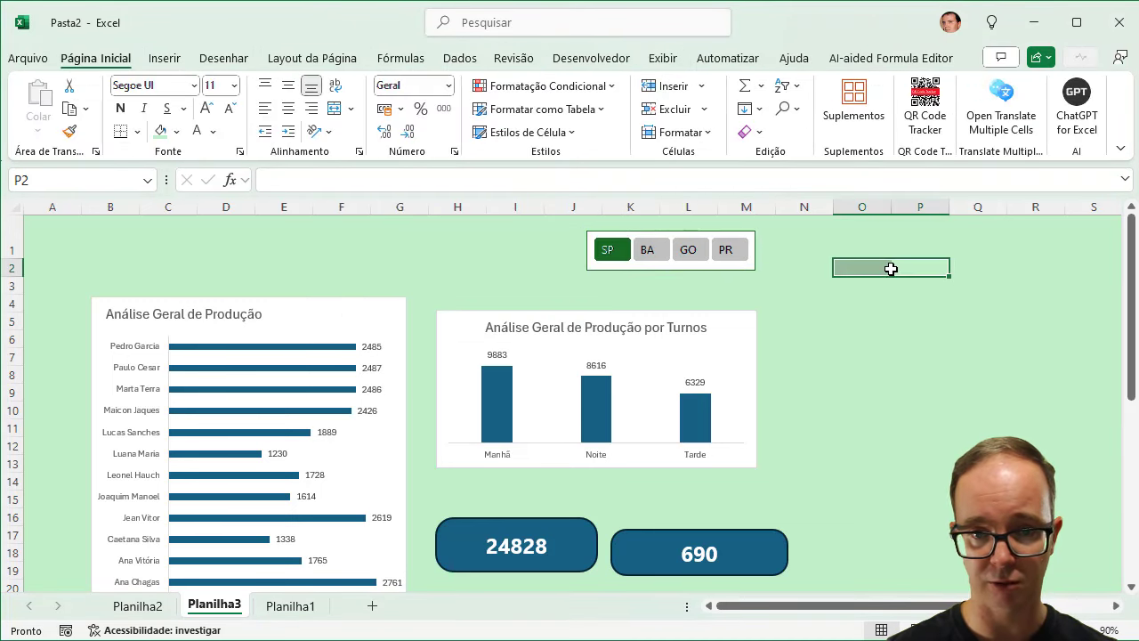
pyautogui.click(4, 237)
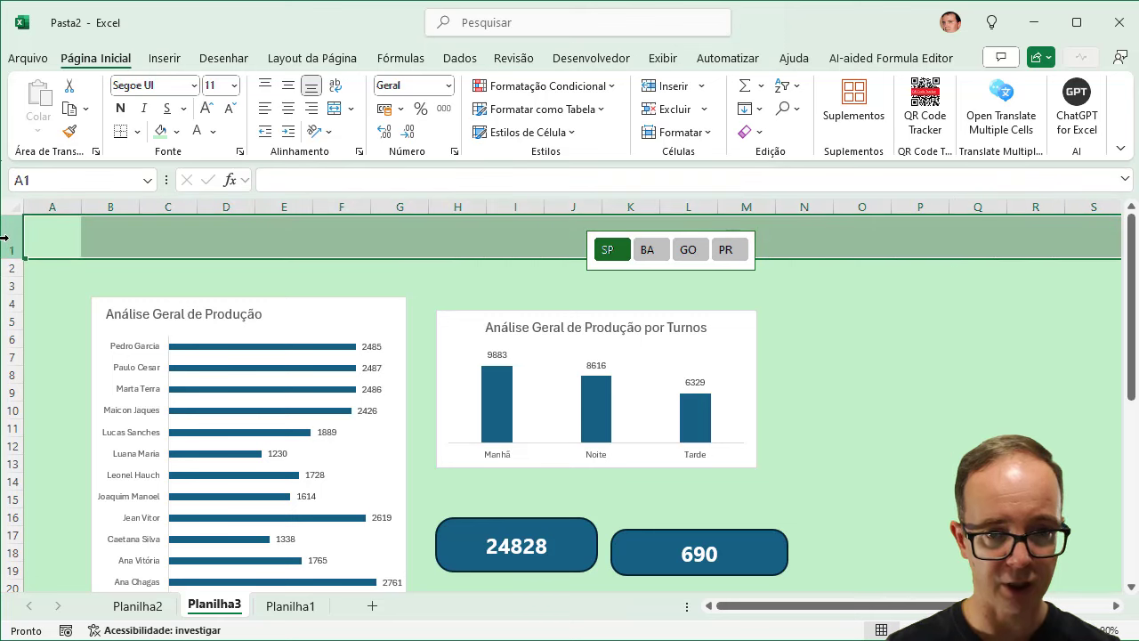
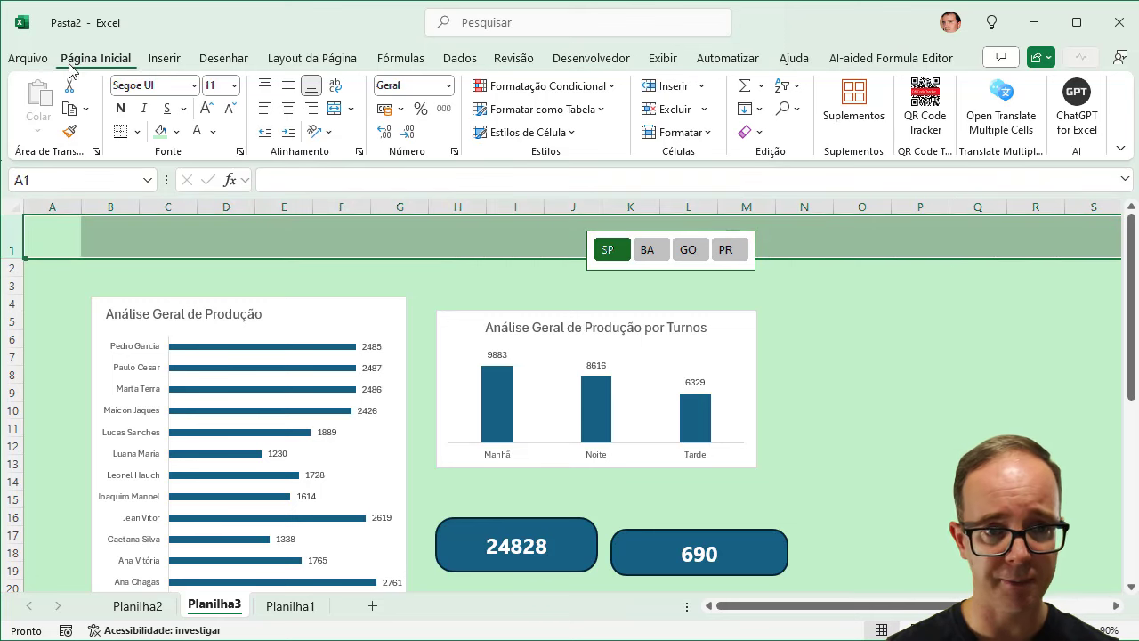
# Step: Fill row 1 dark green and move the slicer up into it, slightly shortened
pyautogui.click(176, 134)
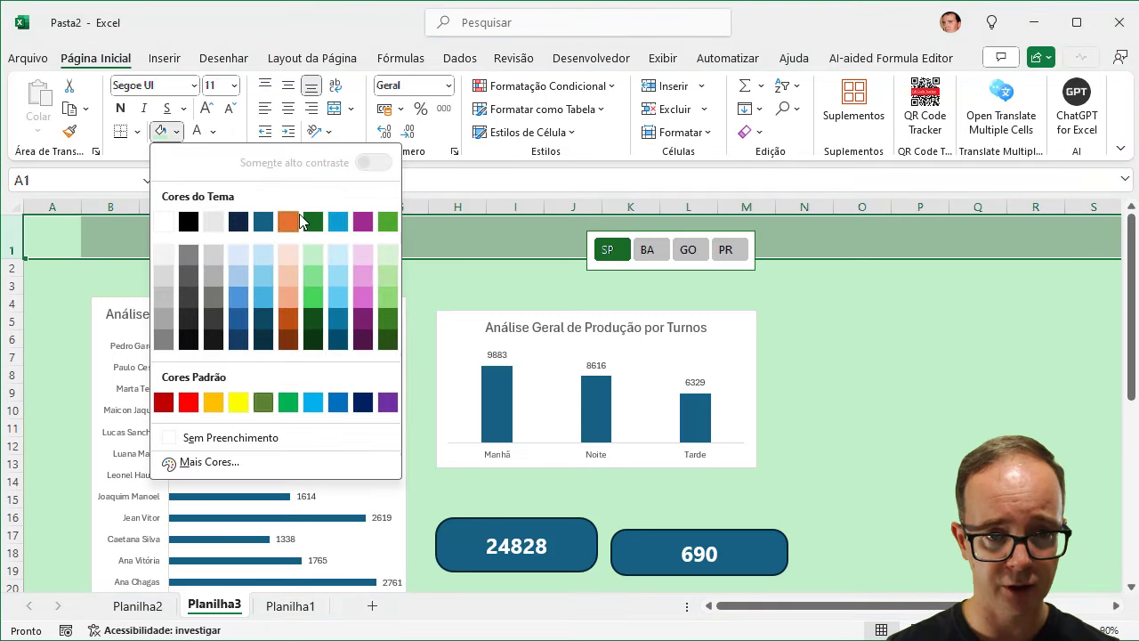
pyautogui.click(311, 222)
pyautogui.click(620, 260)
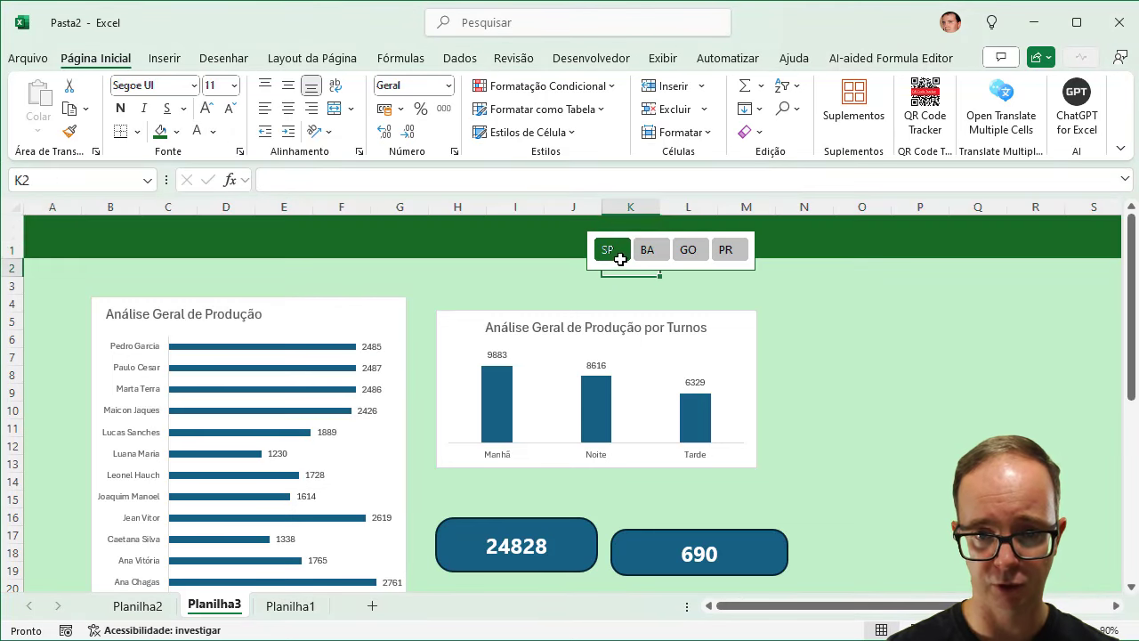
pyautogui.moveTo(647, 271); pyautogui.dragTo(613, 256)
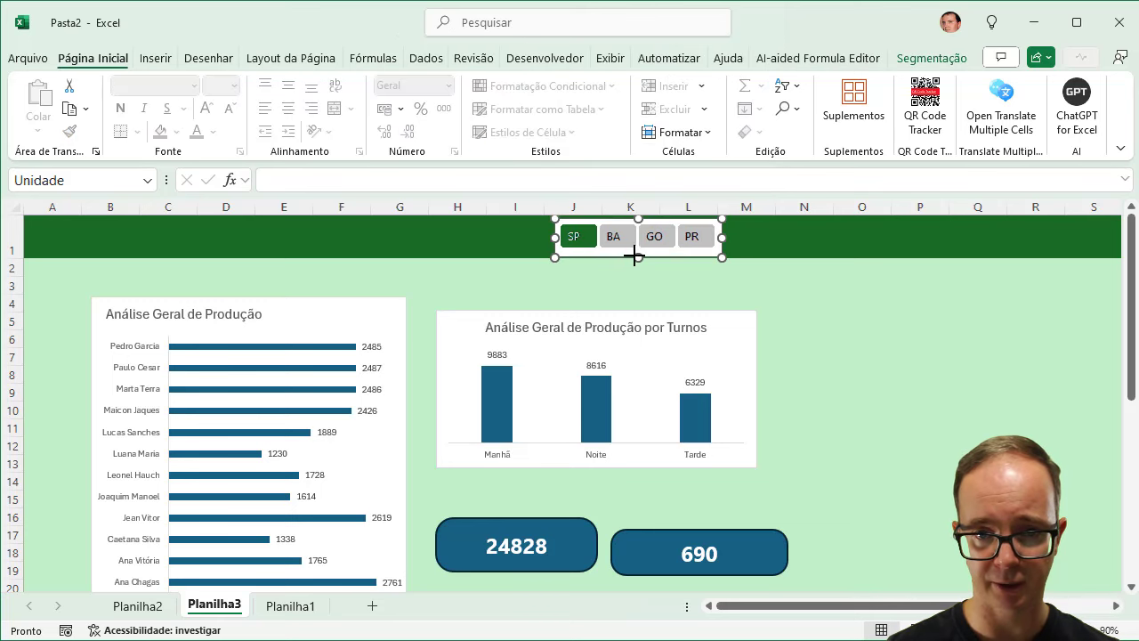
pyautogui.moveTo(635, 258); pyautogui.dragTo(637, 257)
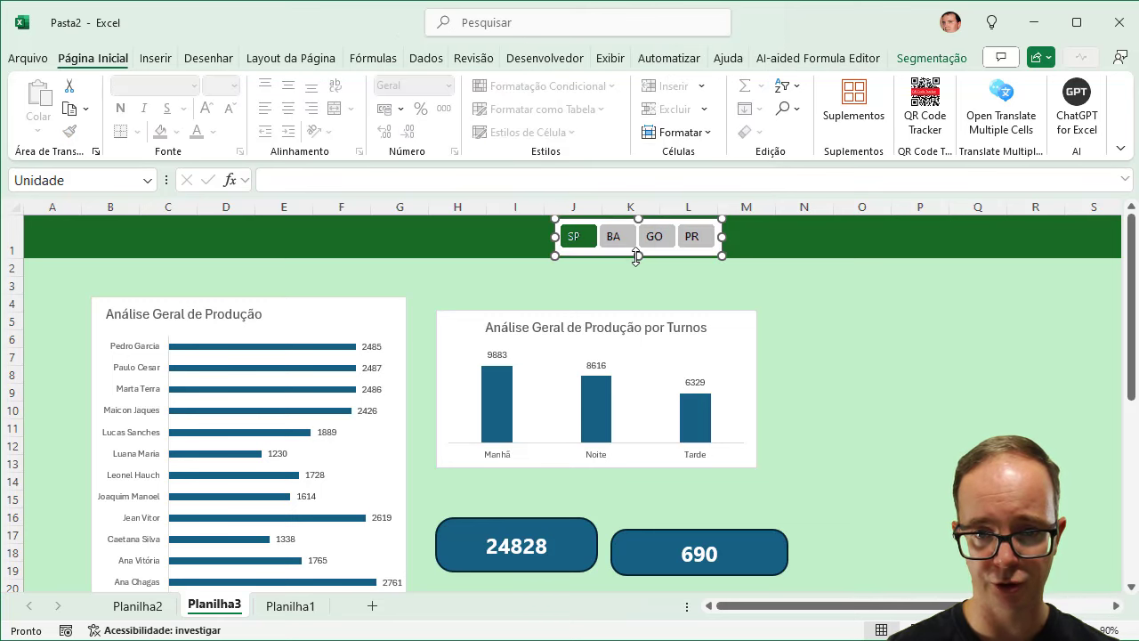
pyautogui.click(356, 246)
# Step: Enter the title 'Dashboard de Produção' in cell B1
pyautogui.click(108, 232)
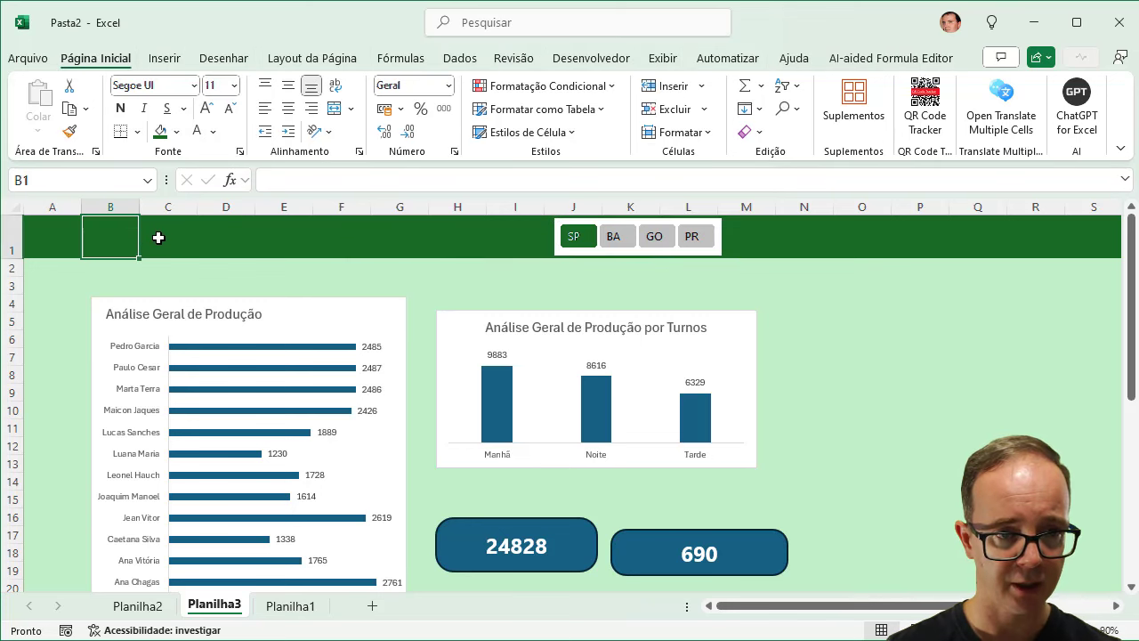
pyautogui.write('Dashboard de Produ')
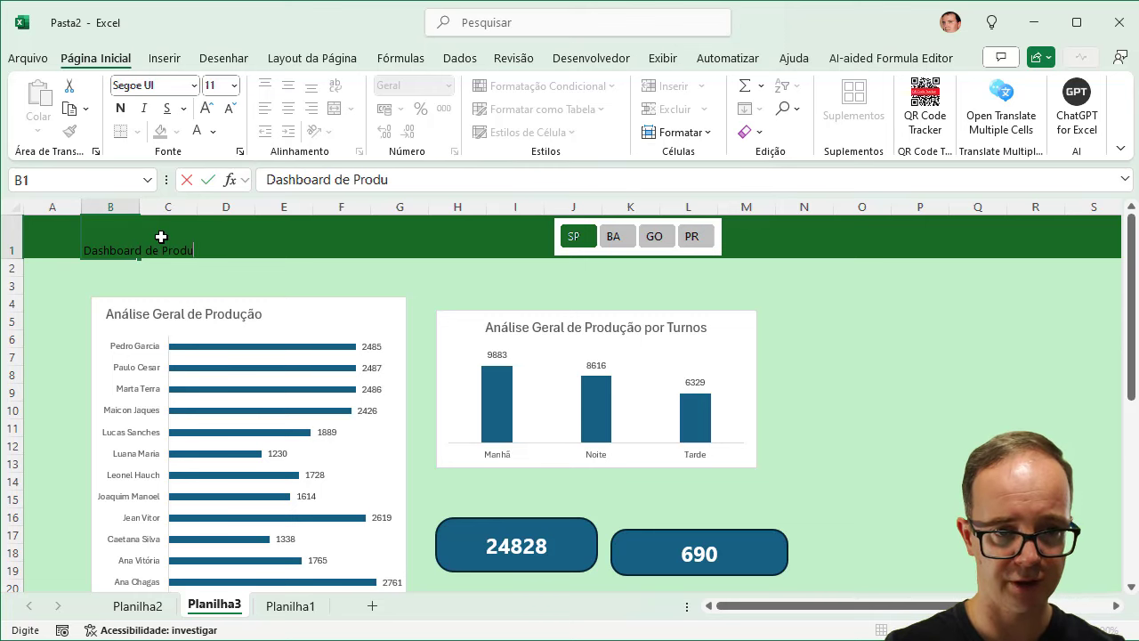
pyautogui.write('ção')
pyautogui.press('Return')
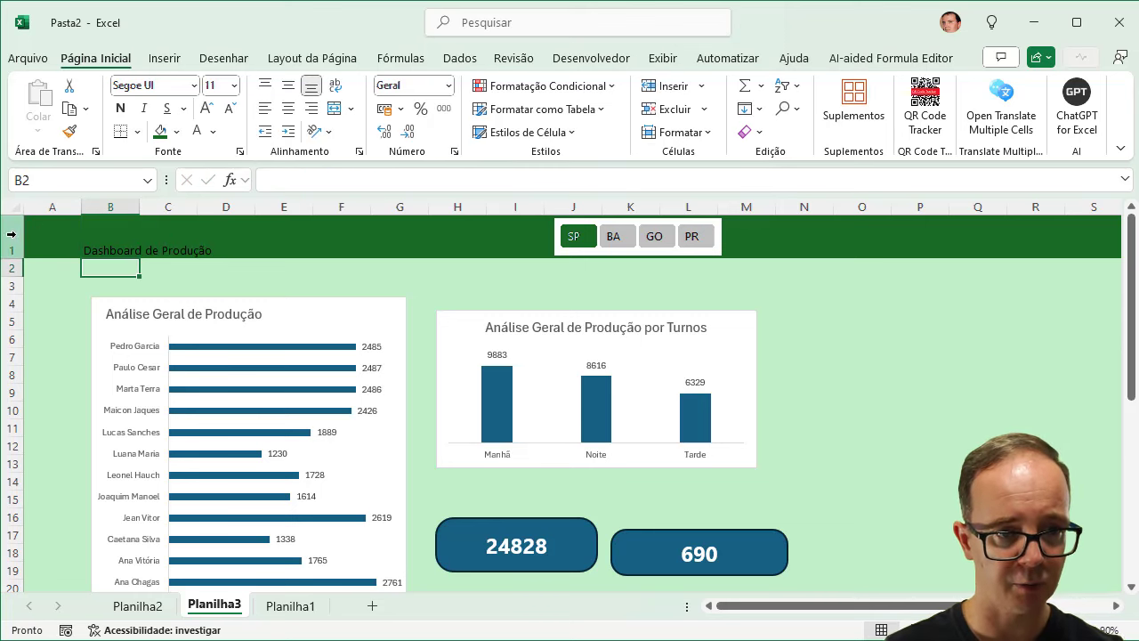
# Step: Format row 1 as bold, white, size 20 text, middle-aligned vertically
pyautogui.click(11, 239)
pyautogui.click(210, 108)
pyautogui.click(210, 108)
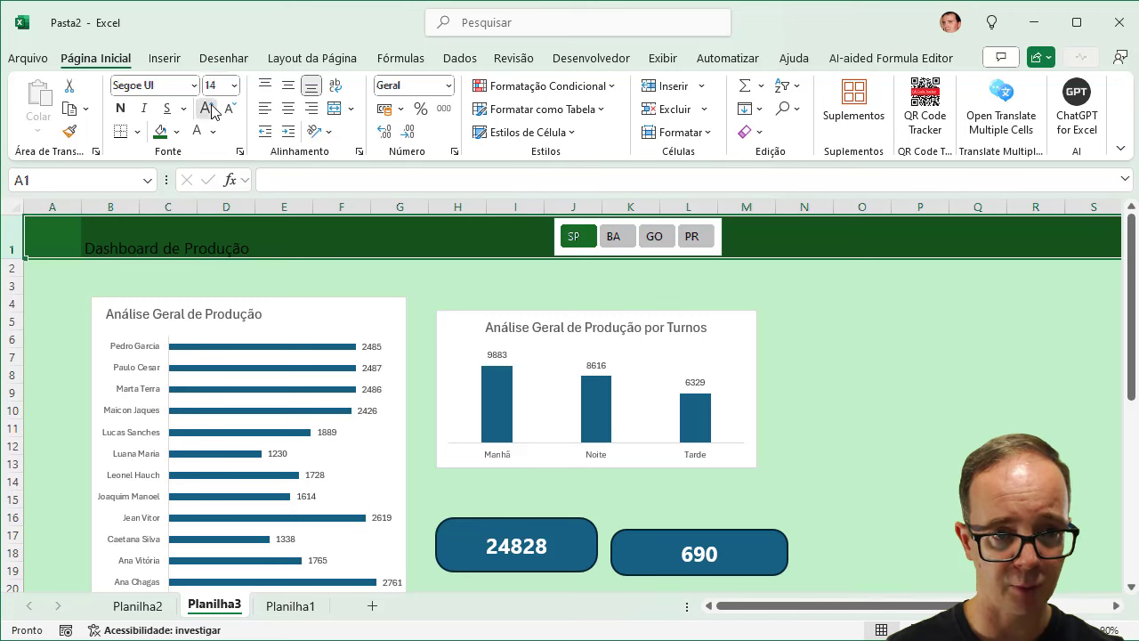
pyautogui.click(210, 108)
pyautogui.click(210, 108)
pyautogui.click(210, 108)
pyautogui.click(122, 109)
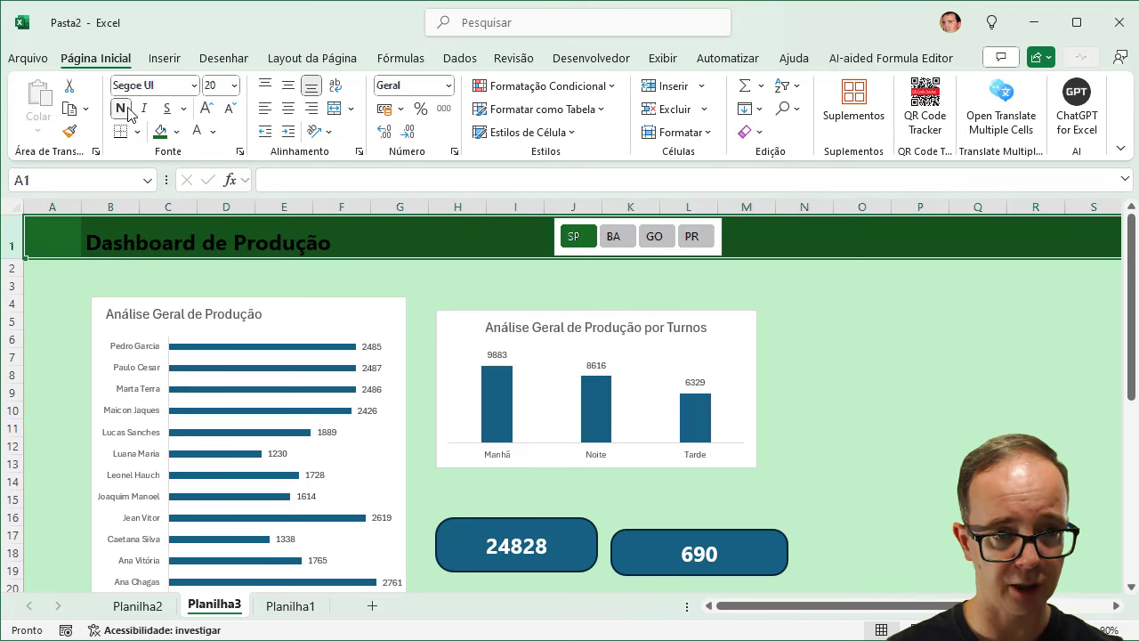
pyautogui.click(288, 86)
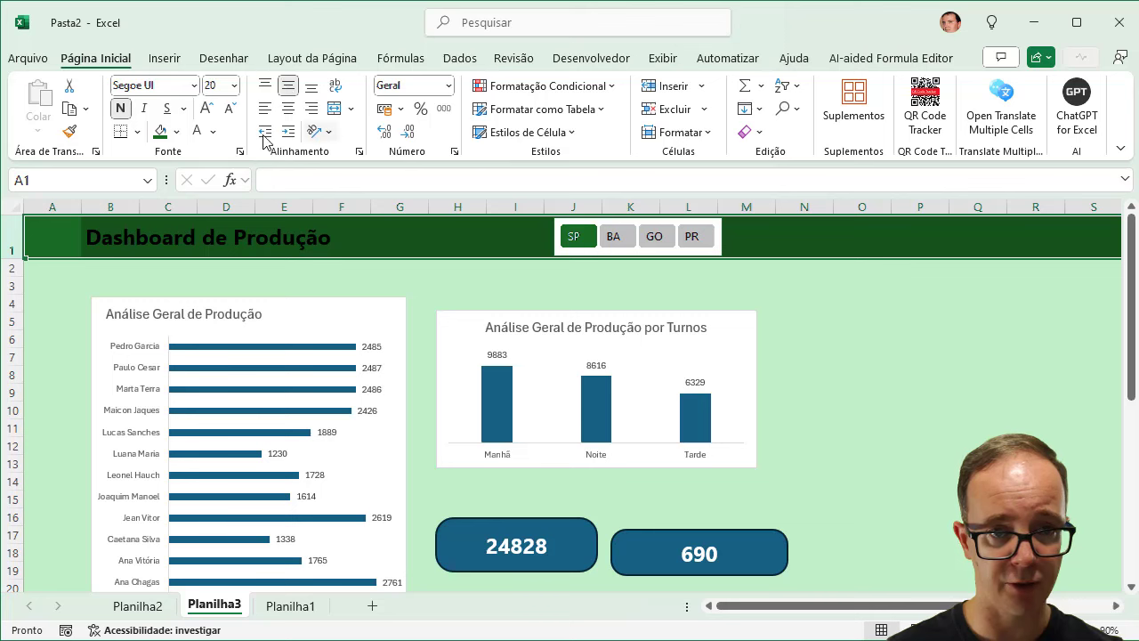
pyautogui.click(197, 132)
pyautogui.click(298, 285)
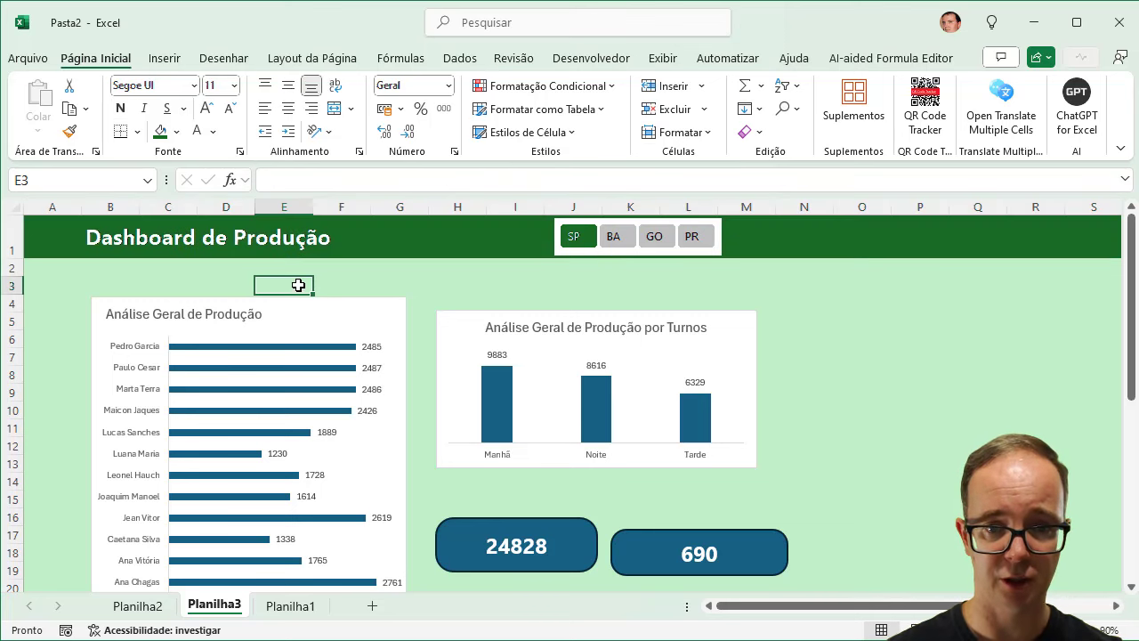
# Step: Fill row 2 with green and shrink its height to a thin strip
pyautogui.click(10, 267)
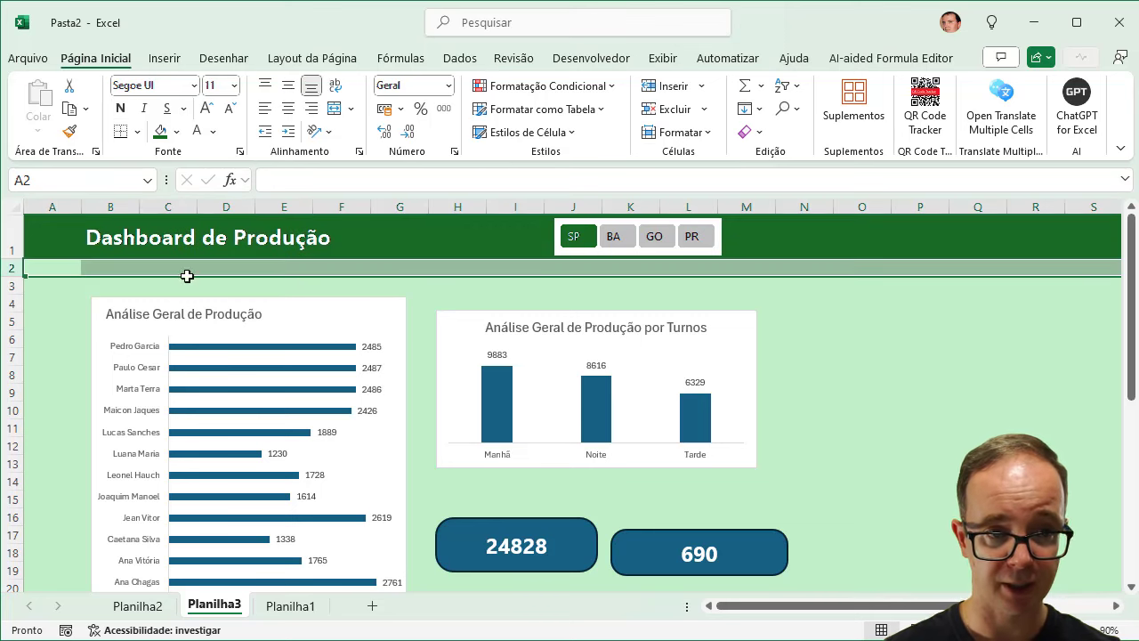
pyautogui.click(177, 132)
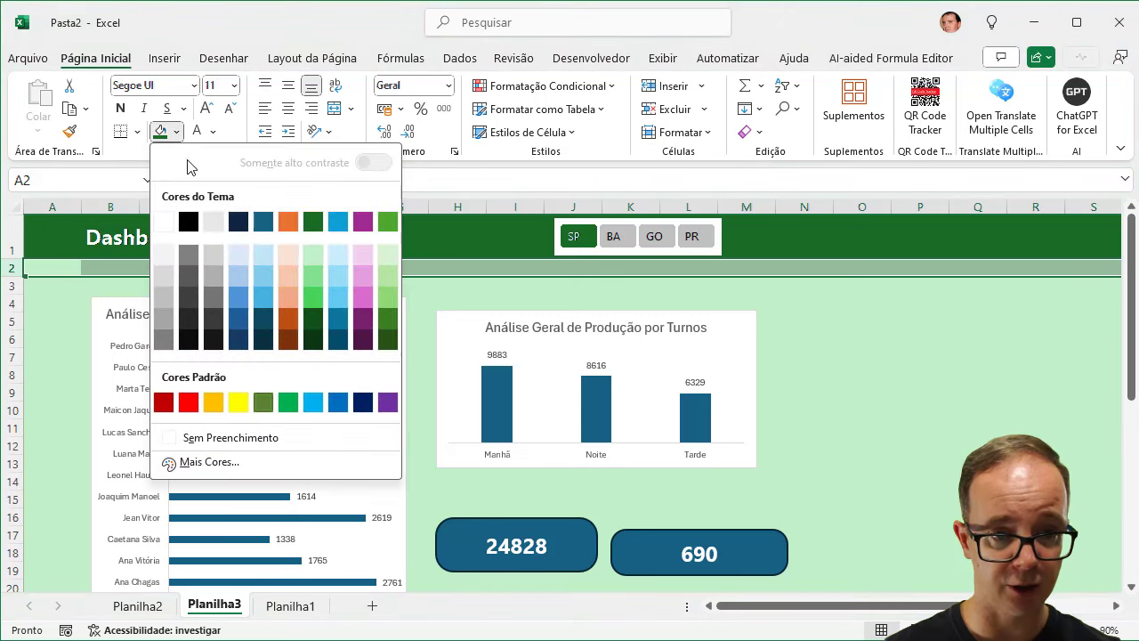
pyautogui.click(314, 295)
pyautogui.moveTo(15, 268); pyautogui.dragTo(14, 263)
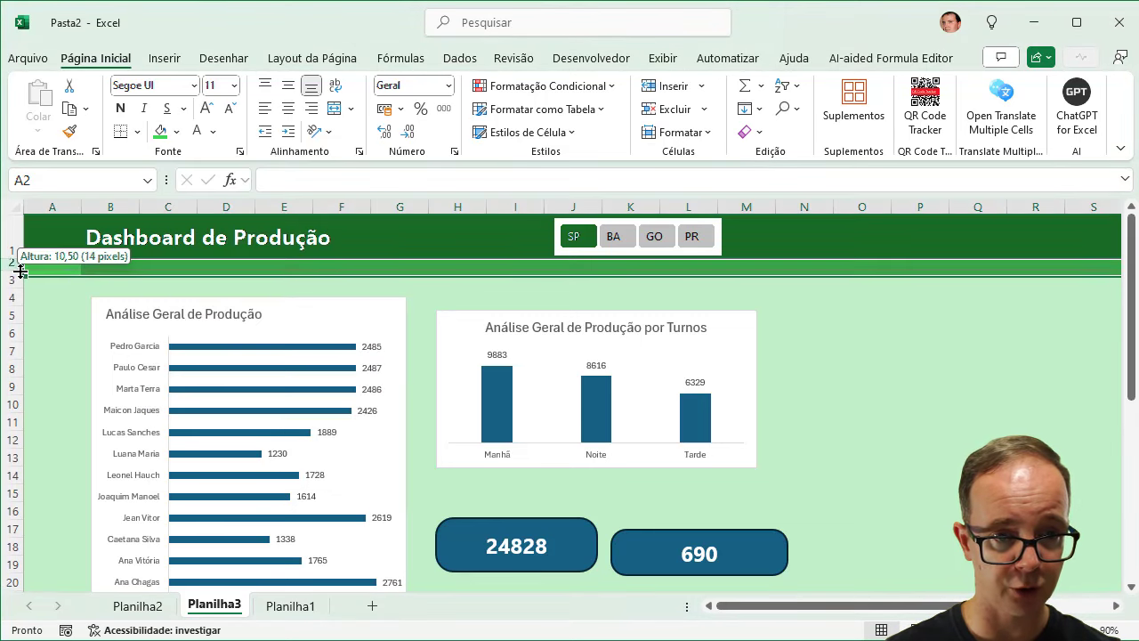
pyautogui.click(836, 292)
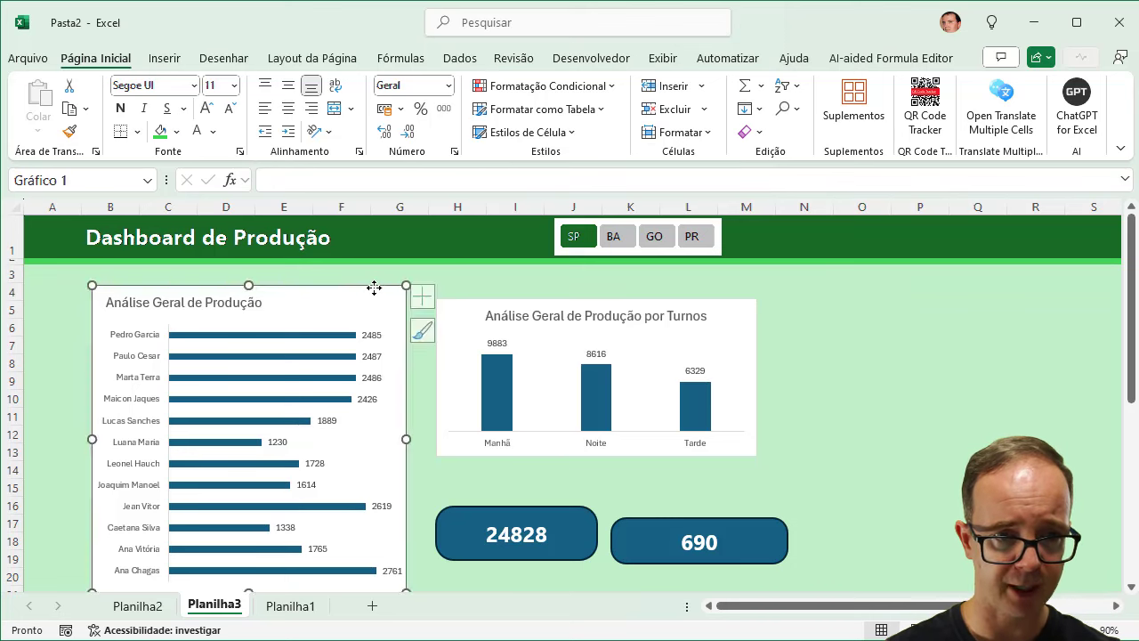
# Step: Nudge the production bar chart up-left and give its background a light green fill
pyautogui.moveTo(377, 296); pyautogui.dragTo(360, 276)
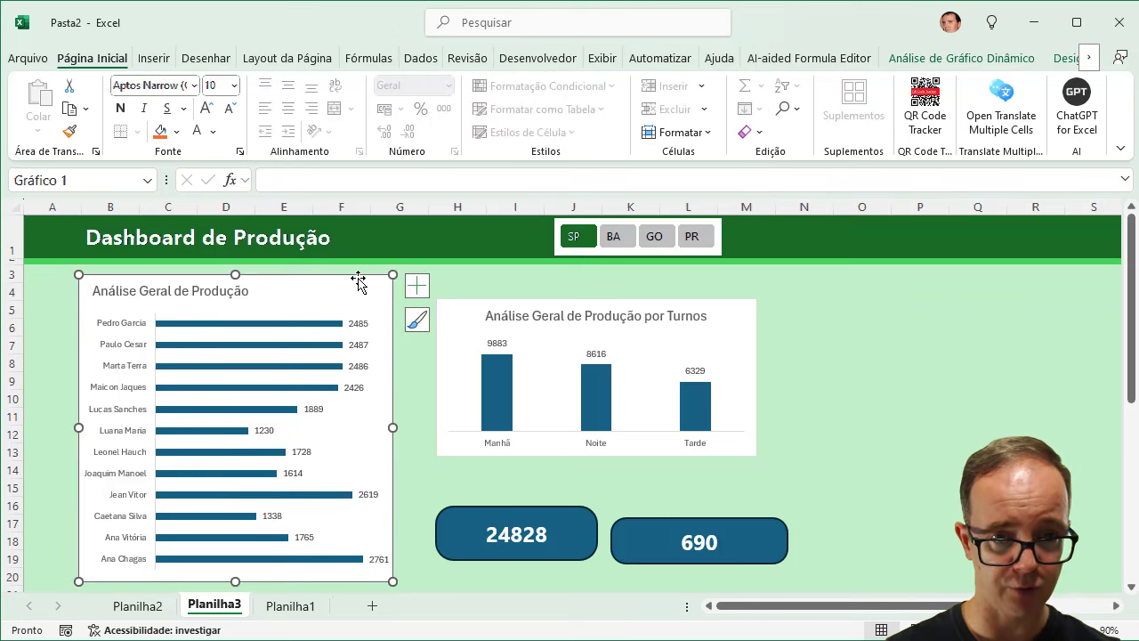
pyautogui.click(995, 61)
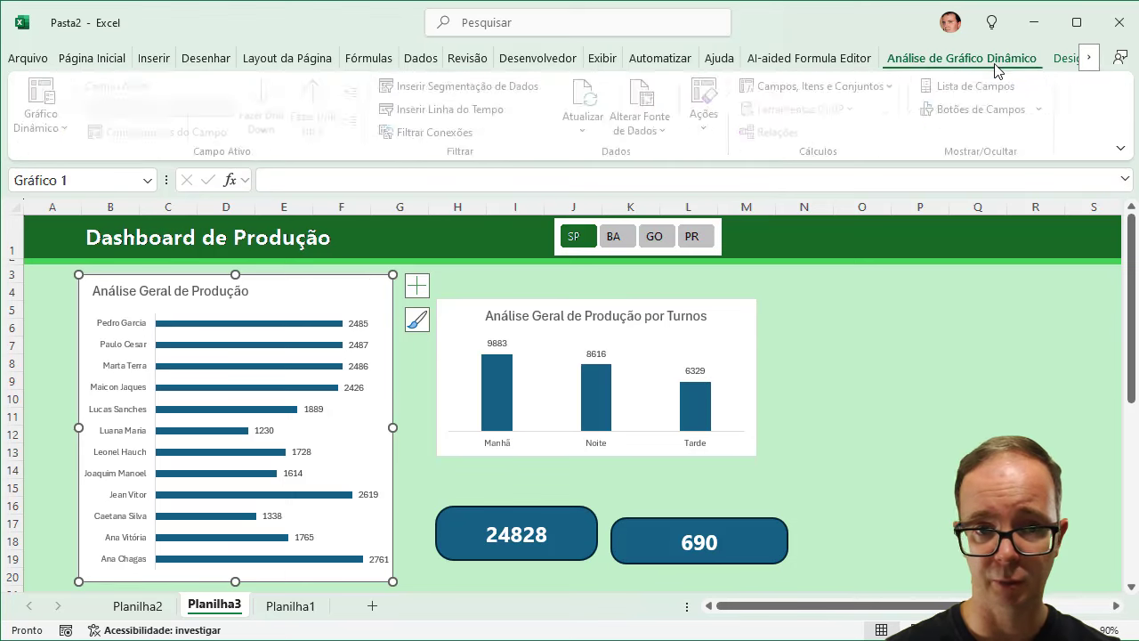
pyautogui.click(1064, 60)
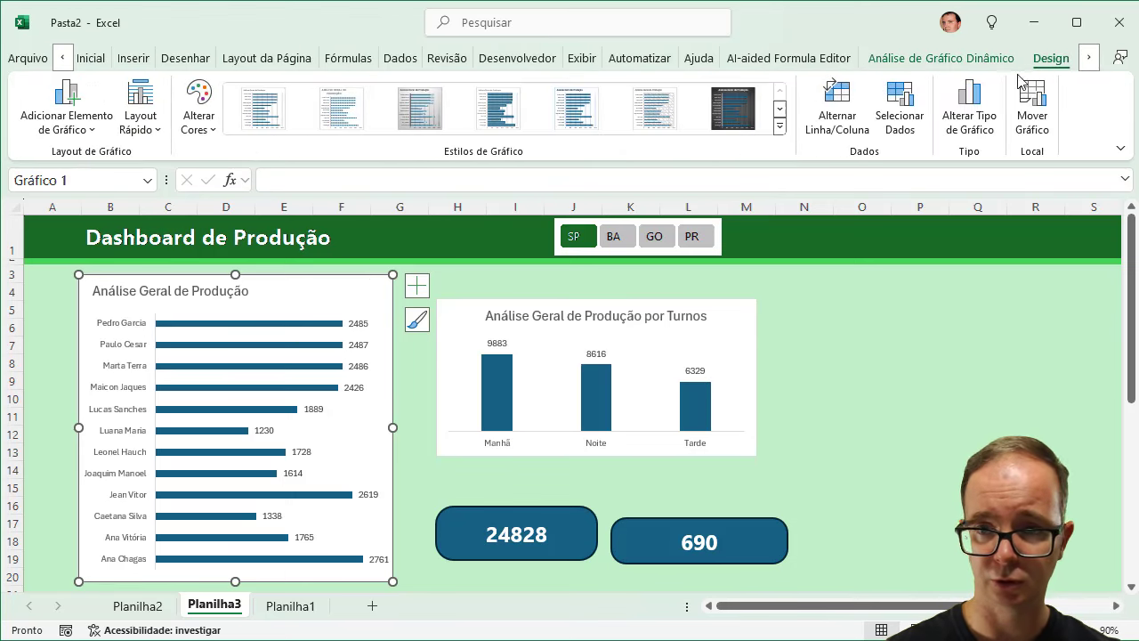
pyautogui.click(1087, 59)
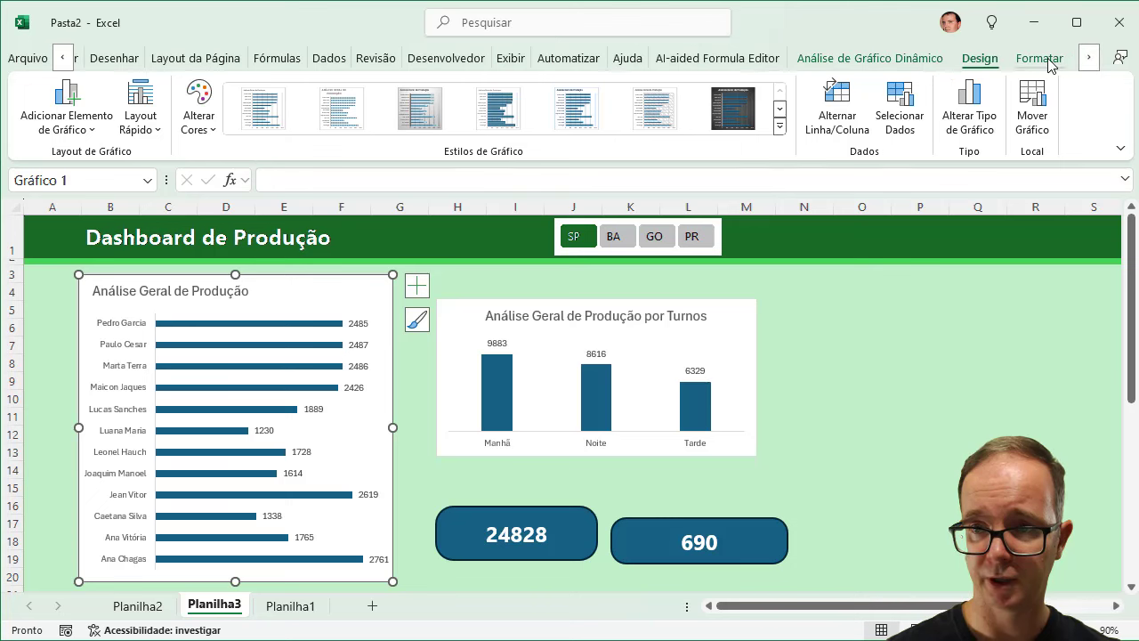
pyautogui.click(1041, 59)
pyautogui.click(595, 86)
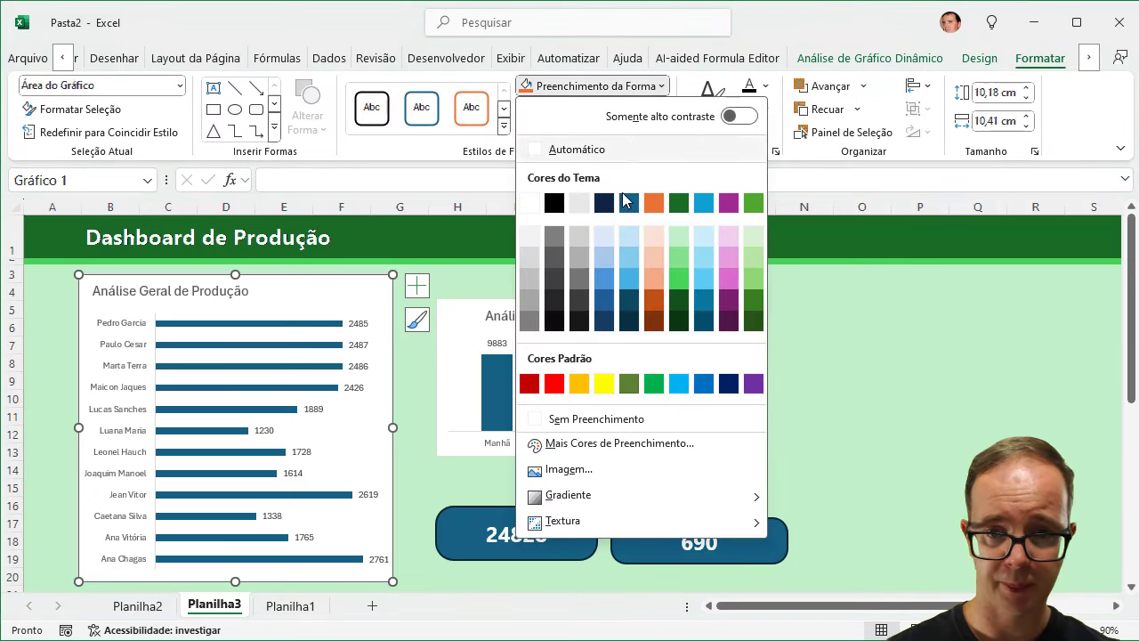
pyautogui.click(675, 267)
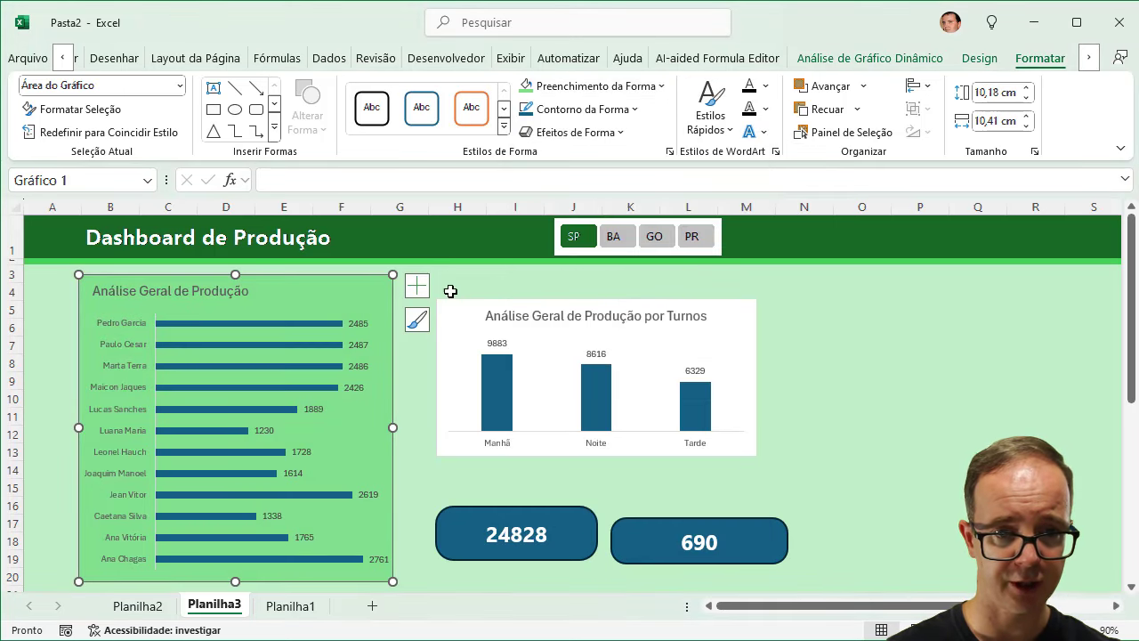
# Step: Colour the chart's bars dark green with no outline
pyautogui.click(323, 325)
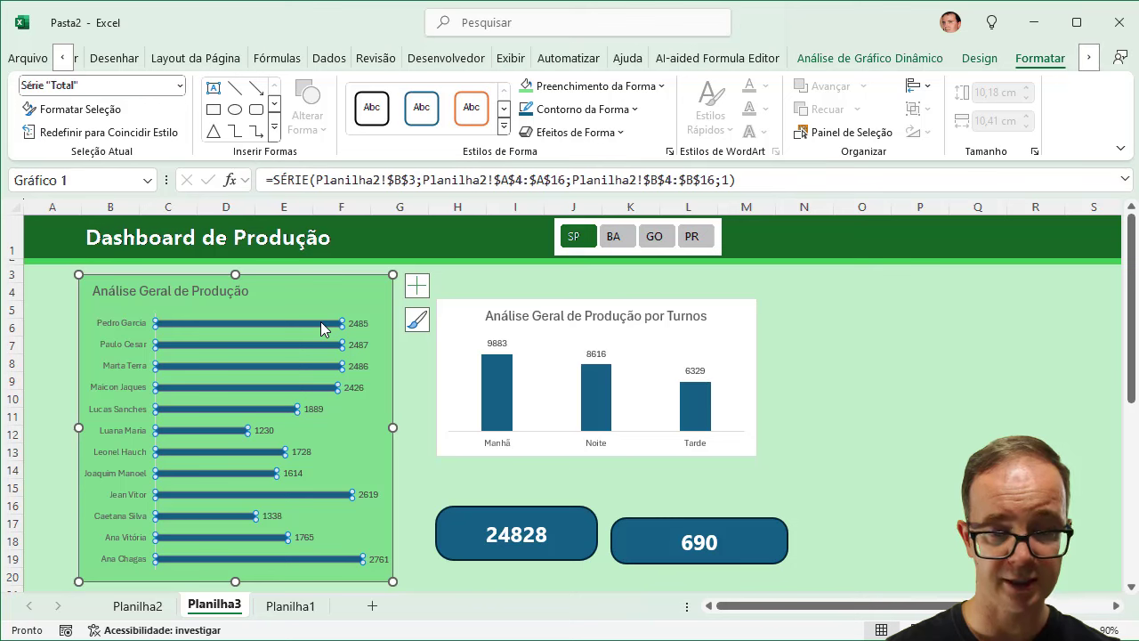
pyautogui.click(594, 86)
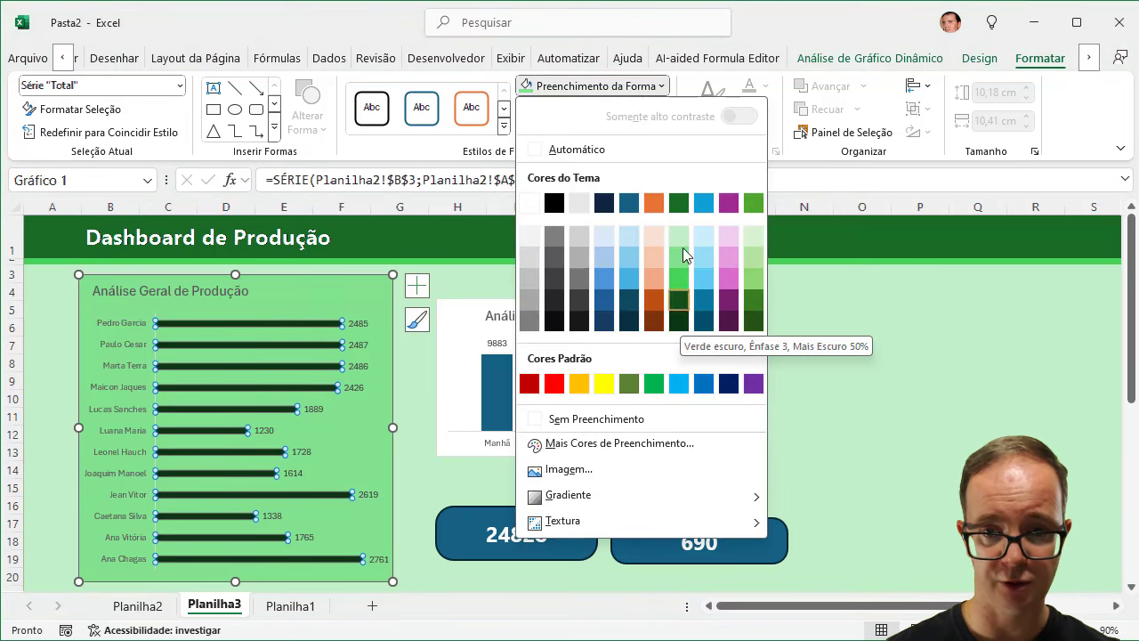
pyautogui.click(682, 207)
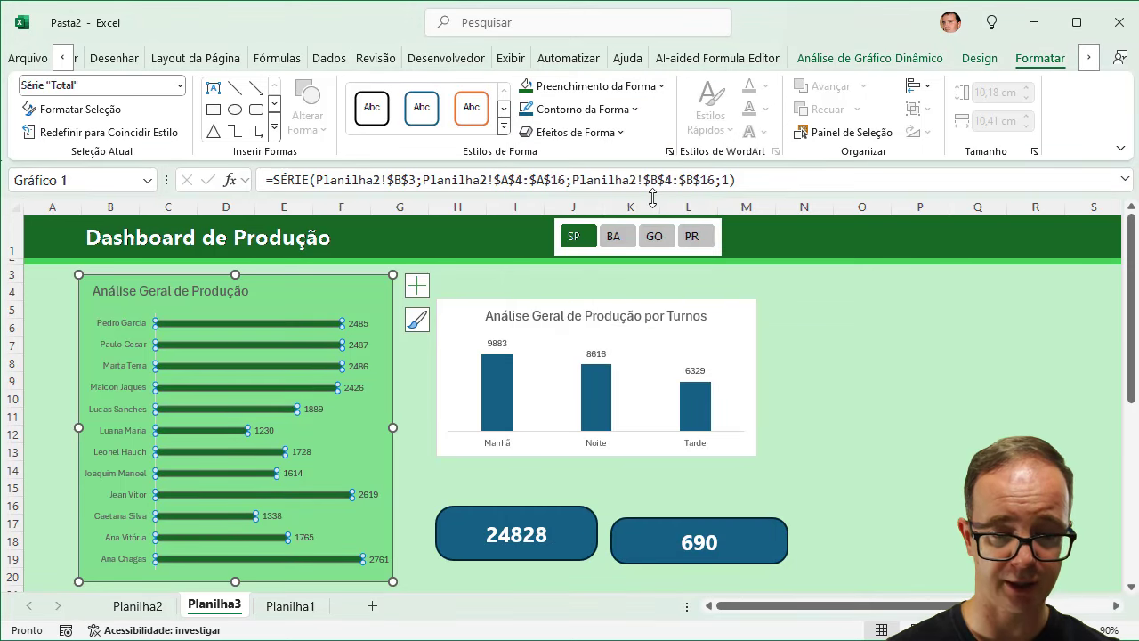
pyautogui.click(587, 109)
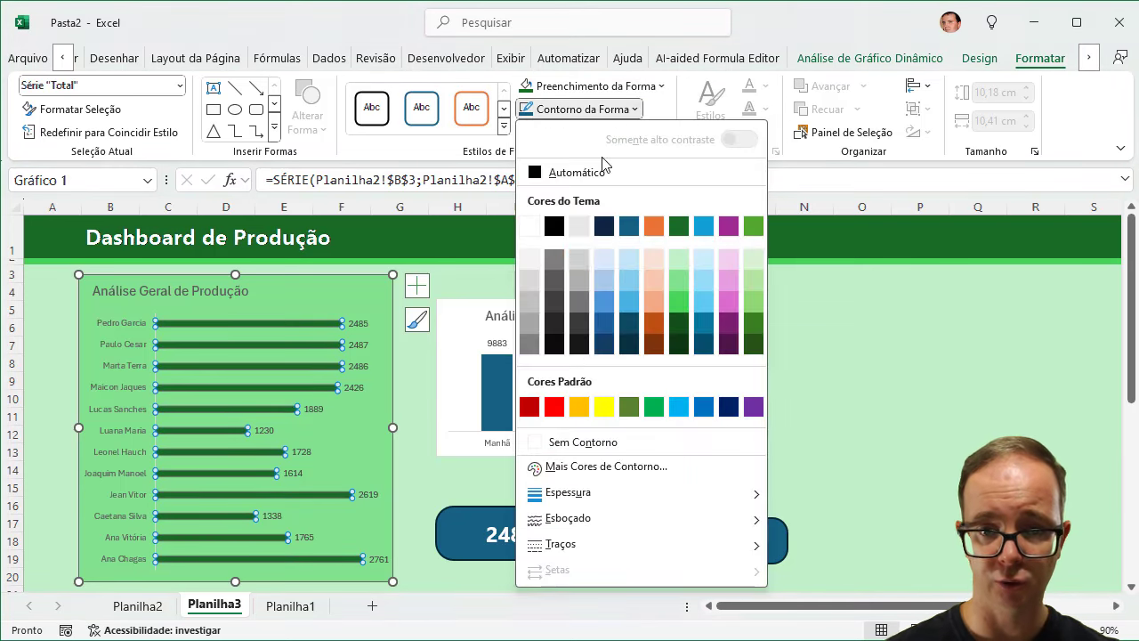
pyautogui.click(585, 440)
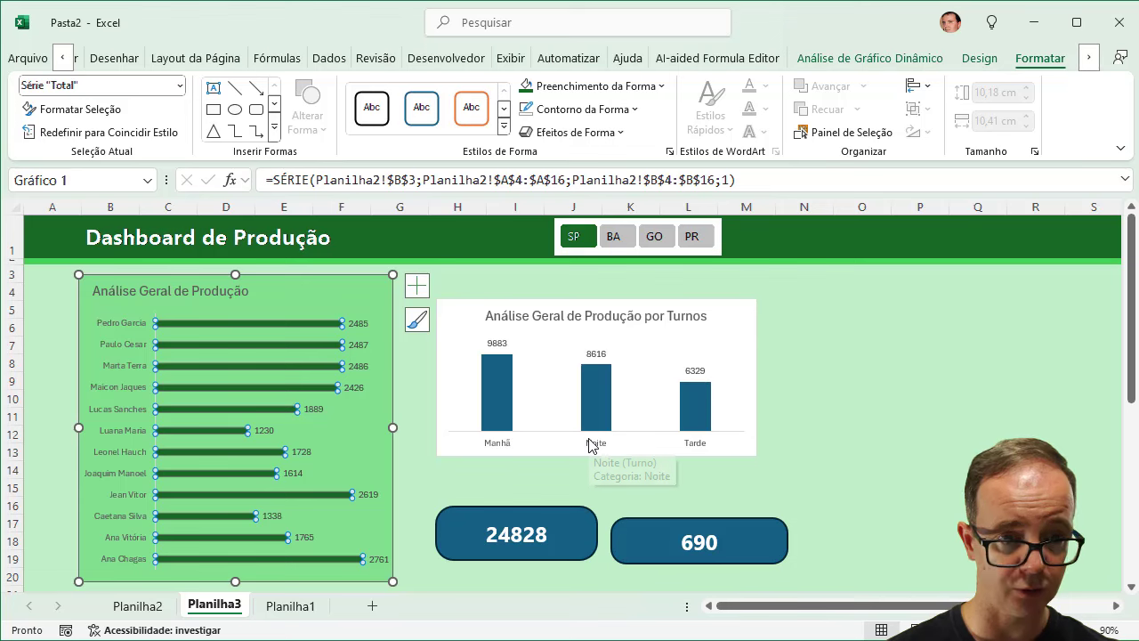
pyautogui.click(419, 362)
pyautogui.click(388, 290)
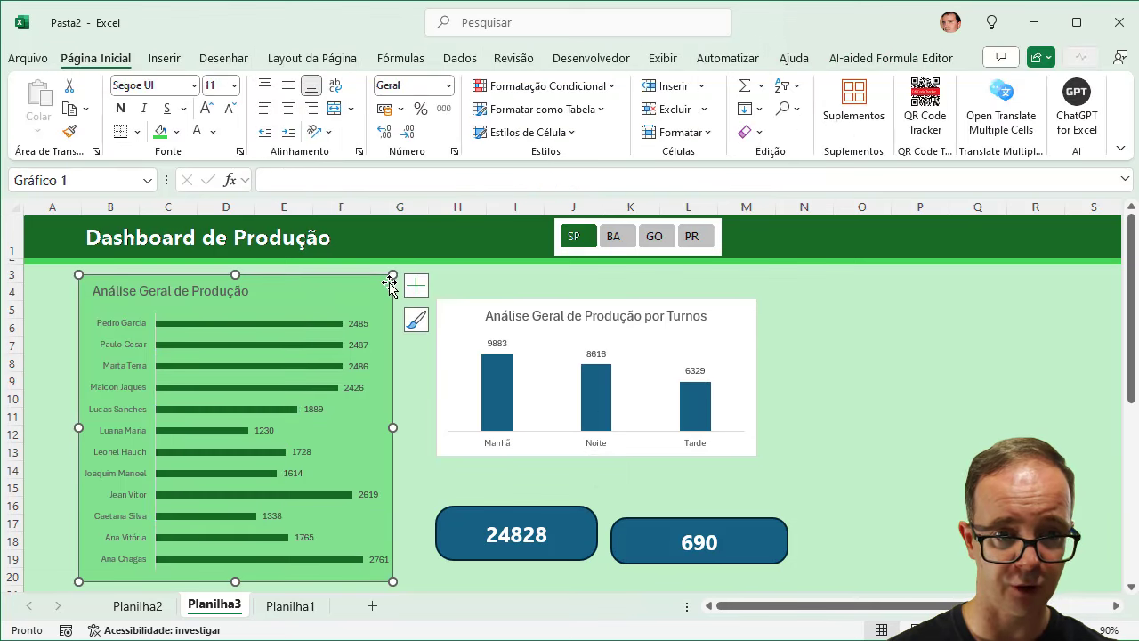
pyautogui.click(472, 273)
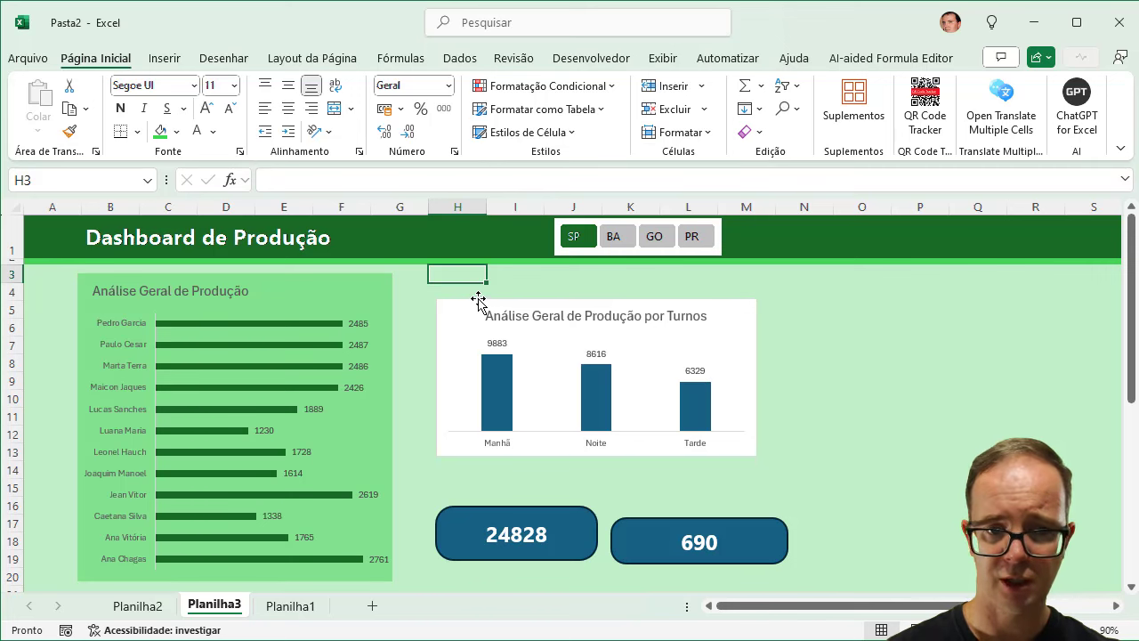
# Step: Move the shifts column chart up-left and give it a light green background
pyautogui.moveTo(465, 302)
pyautogui.mouseDown()
pyautogui.moveTo(455, 280)
pyautogui.moveTo(439, 279)
pyautogui.mouseUp()
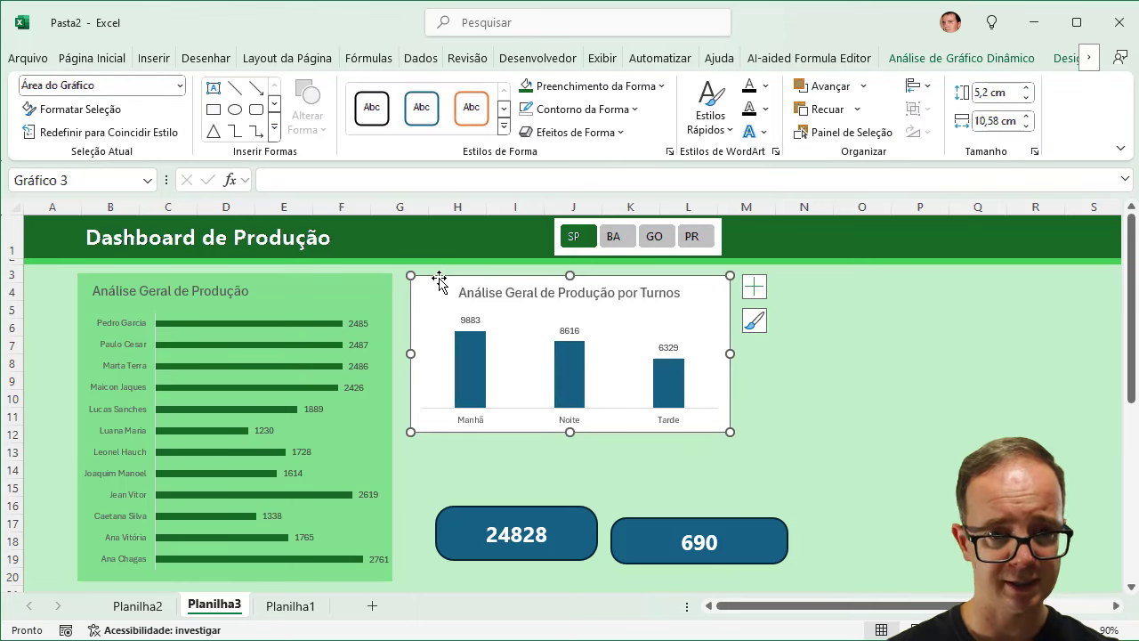
pyautogui.click(570, 86)
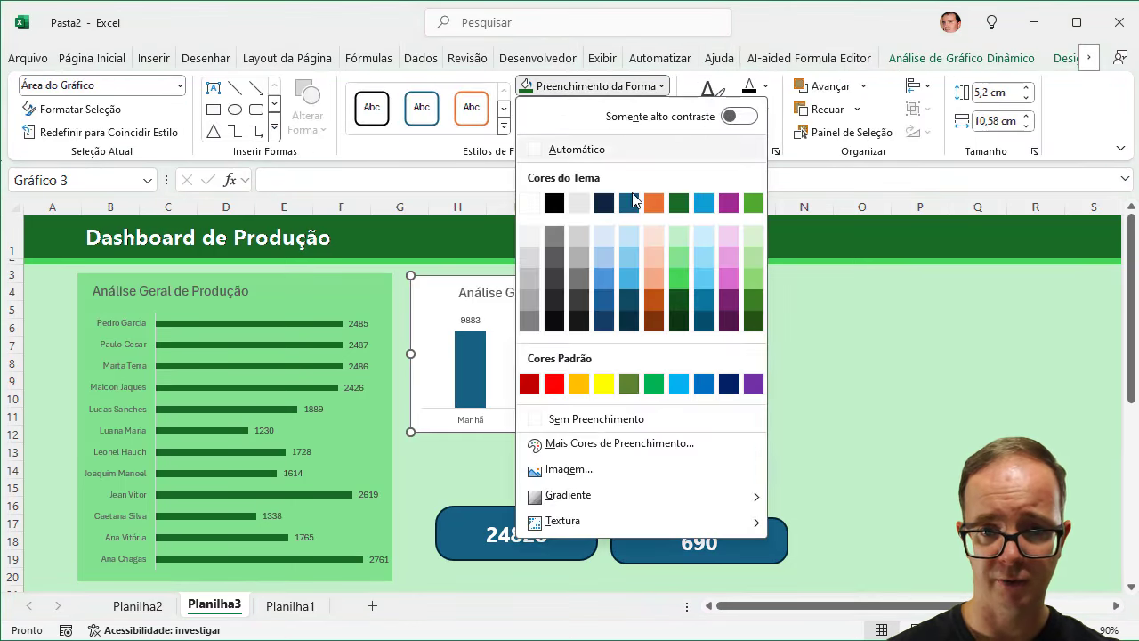
pyautogui.click(679, 257)
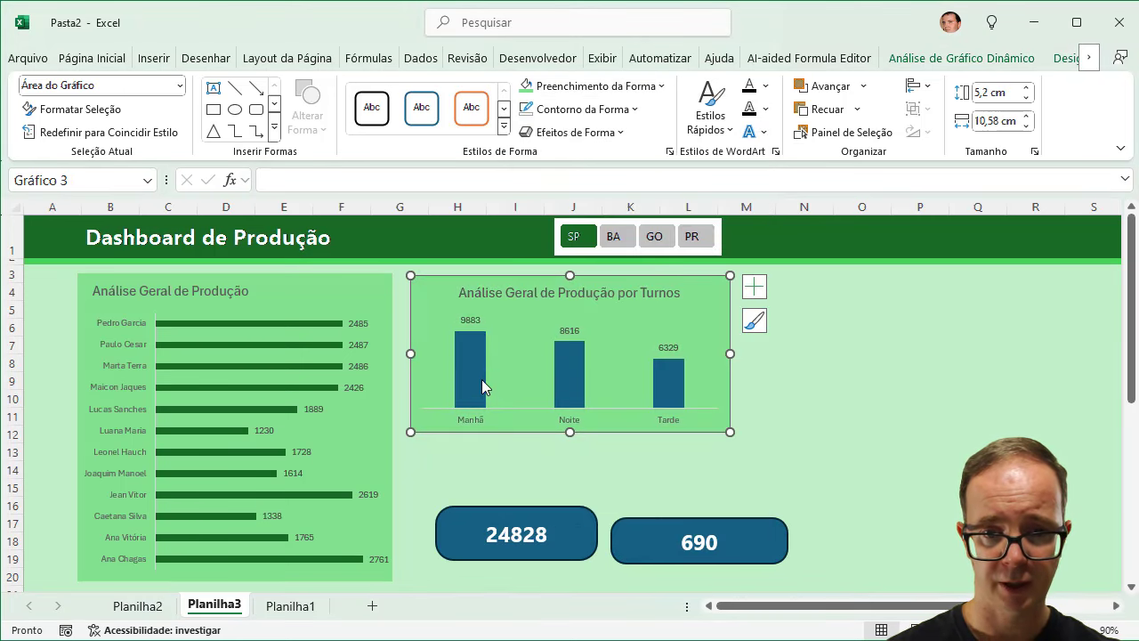
# Step: Recolour the Manhã column dark green
pyautogui.click(481, 379)
pyautogui.click(481, 379)
pyautogui.click(594, 86)
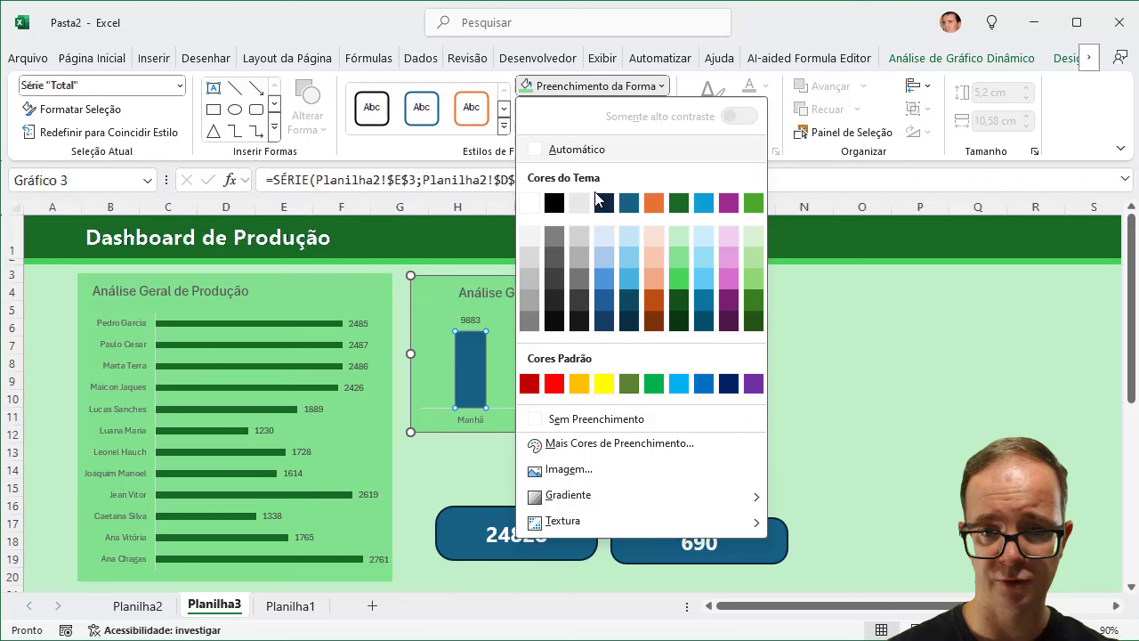
pyautogui.click(678, 204)
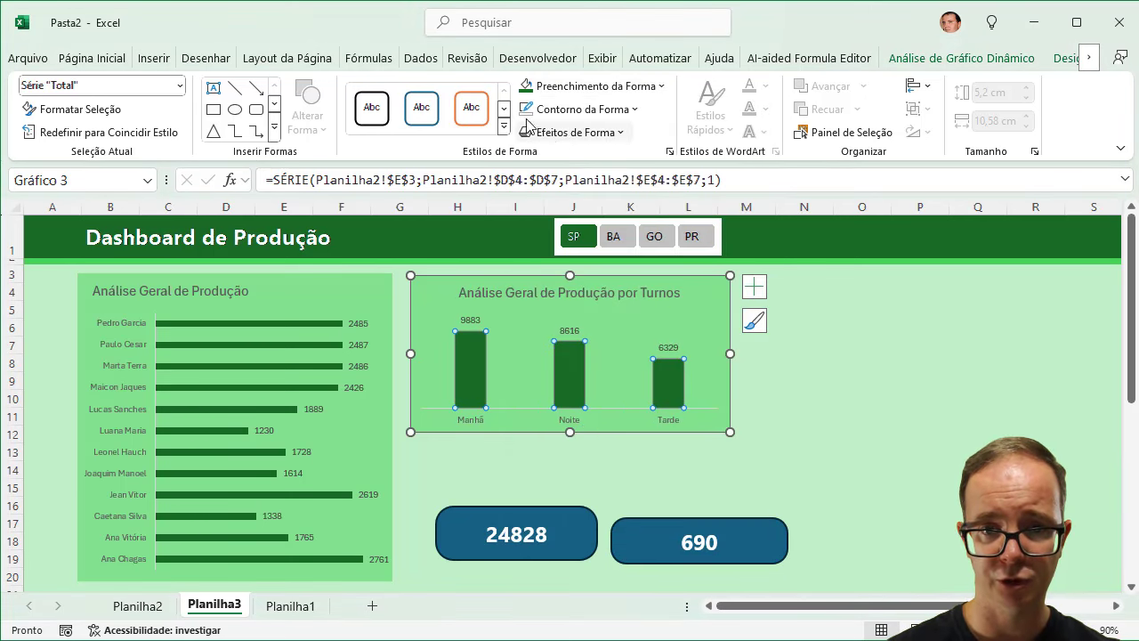
pyautogui.click(848, 366)
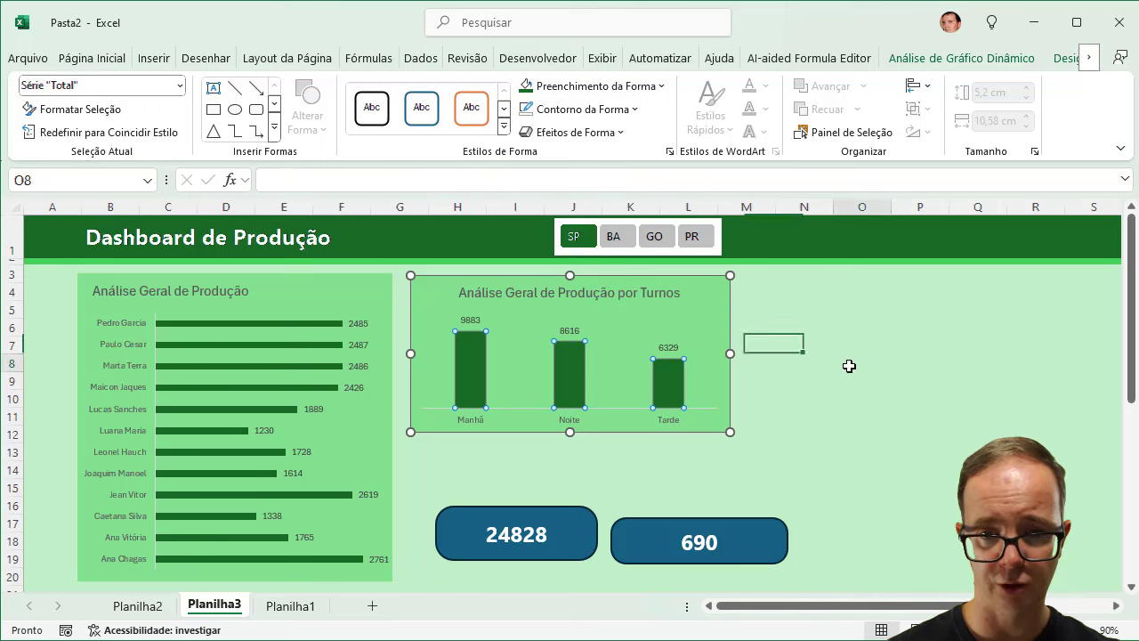
pyautogui.click(735, 319)
# Step: Line up the 24828 and 690 boxes side by side under the shift chart and resize them
pyautogui.moveTo(697, 275); pyautogui.dragTo(692, 272)
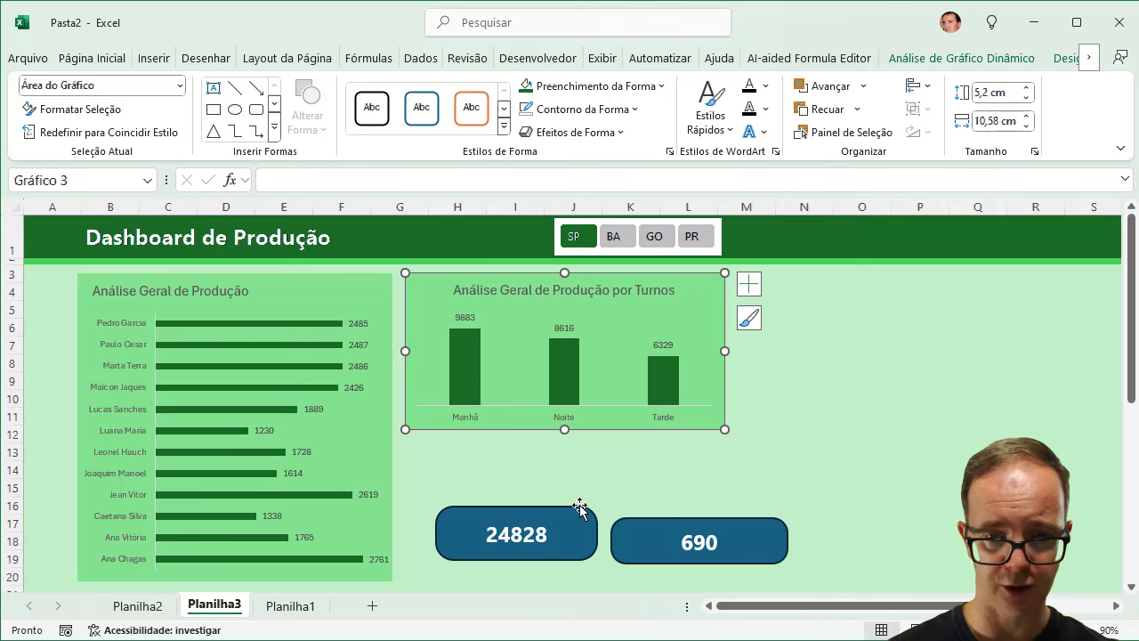
pyautogui.moveTo(579, 504); pyautogui.dragTo(553, 469)
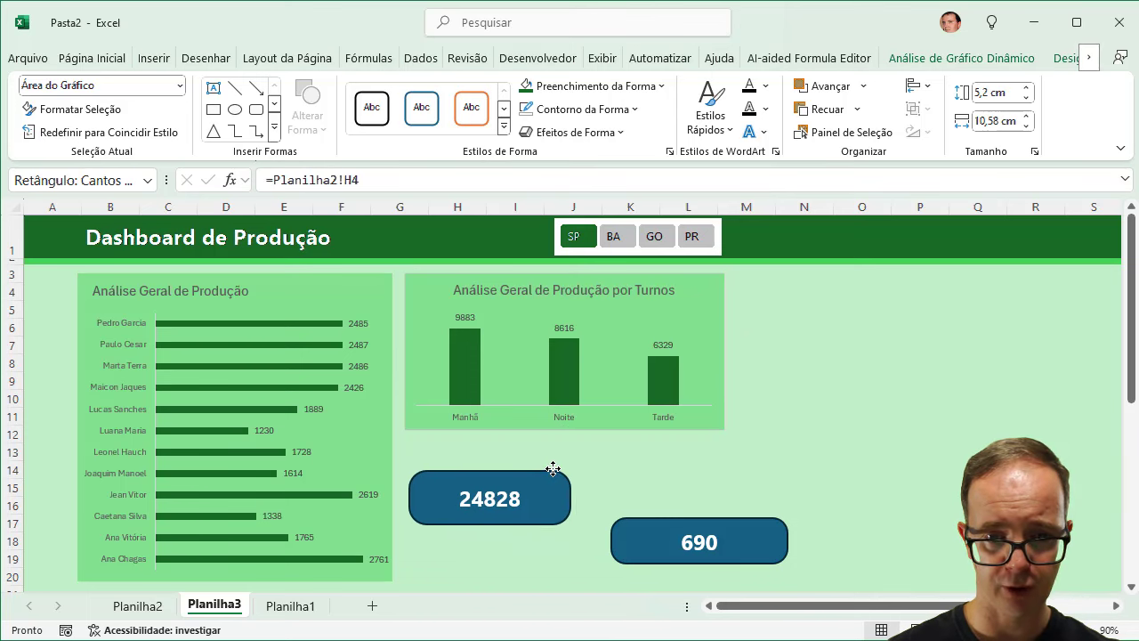
pyautogui.moveTo(686, 521); pyautogui.dragTo(659, 472)
pyautogui.moveTo(743, 492); pyautogui.dragTo(730, 492)
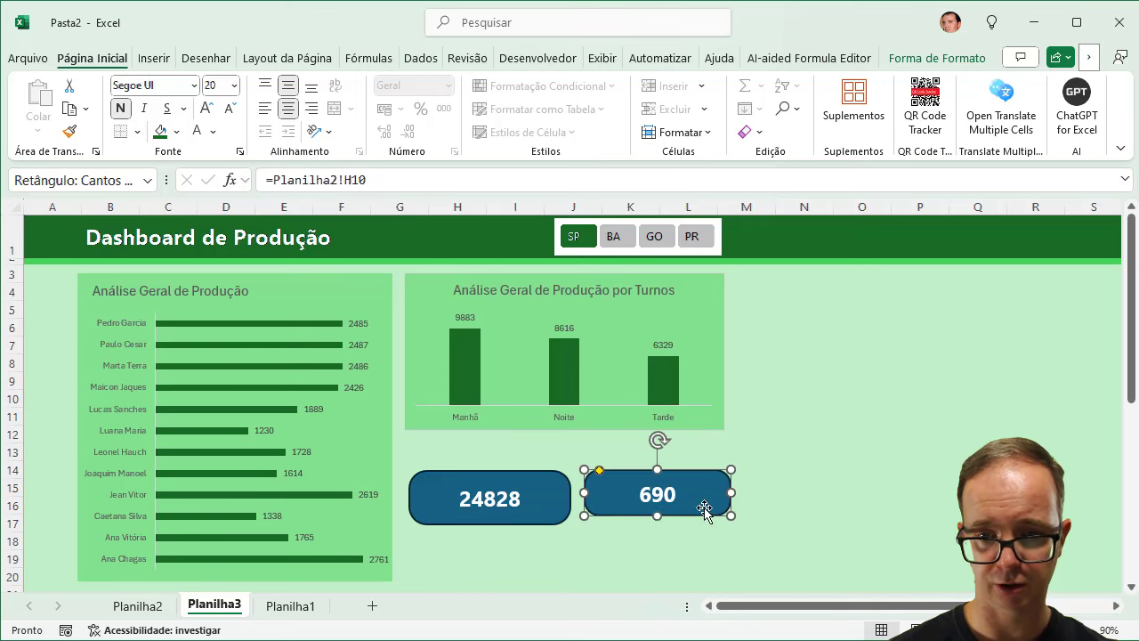
pyautogui.click(564, 503)
pyautogui.moveTo(489, 523); pyautogui.dragTo(490, 509)
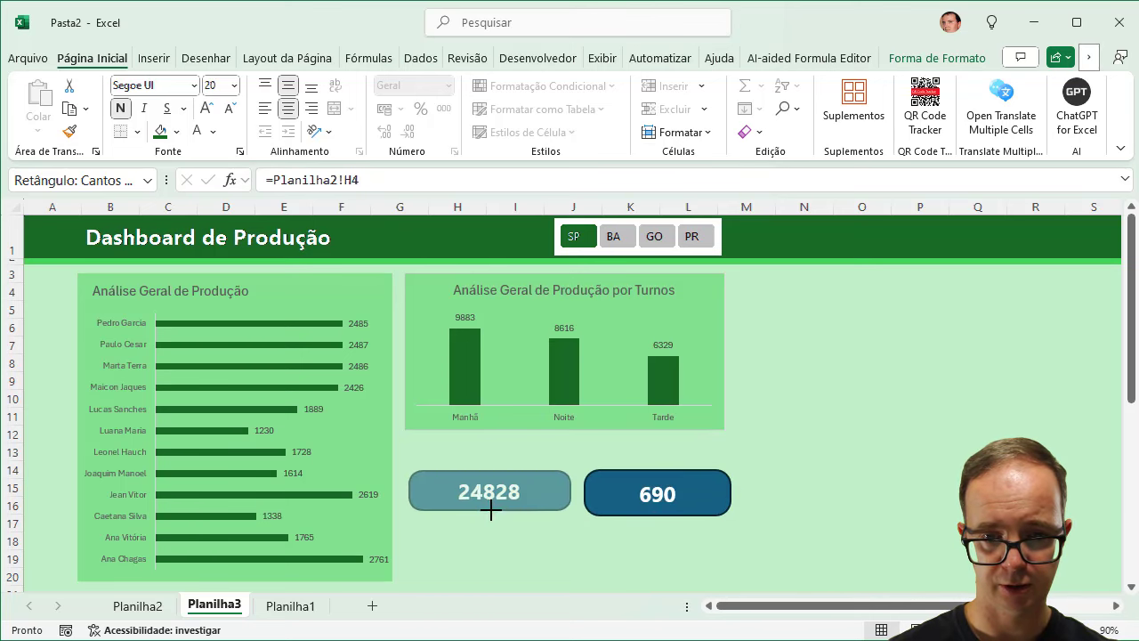
pyautogui.moveTo(573, 490); pyautogui.dragTo(553, 488)
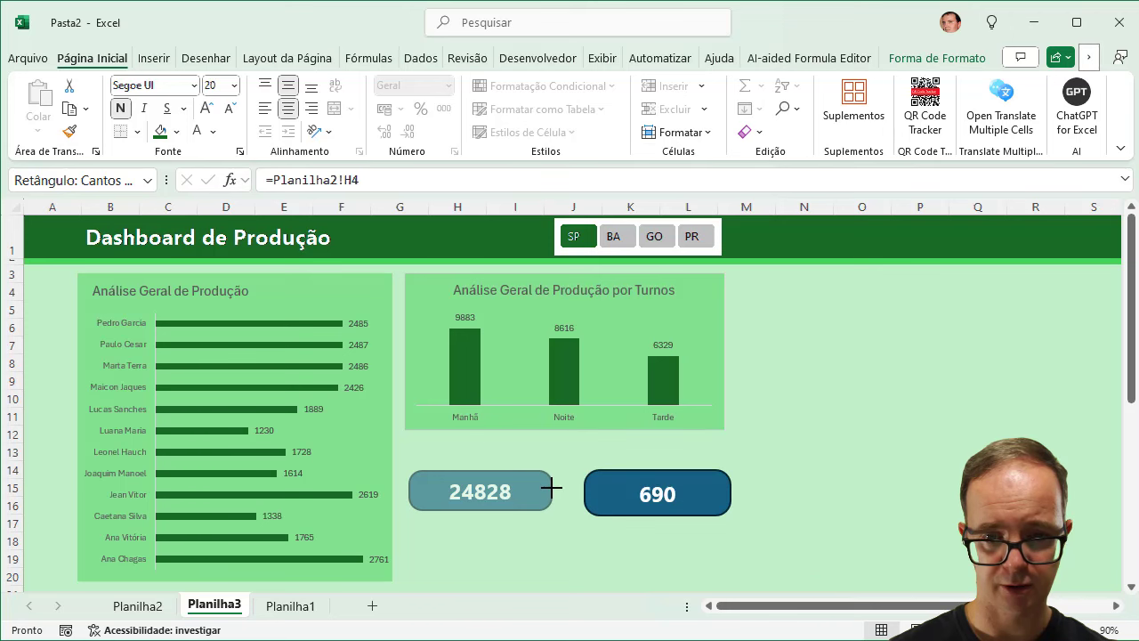
pyautogui.moveTo(689, 508); pyautogui.dragTo(683, 532)
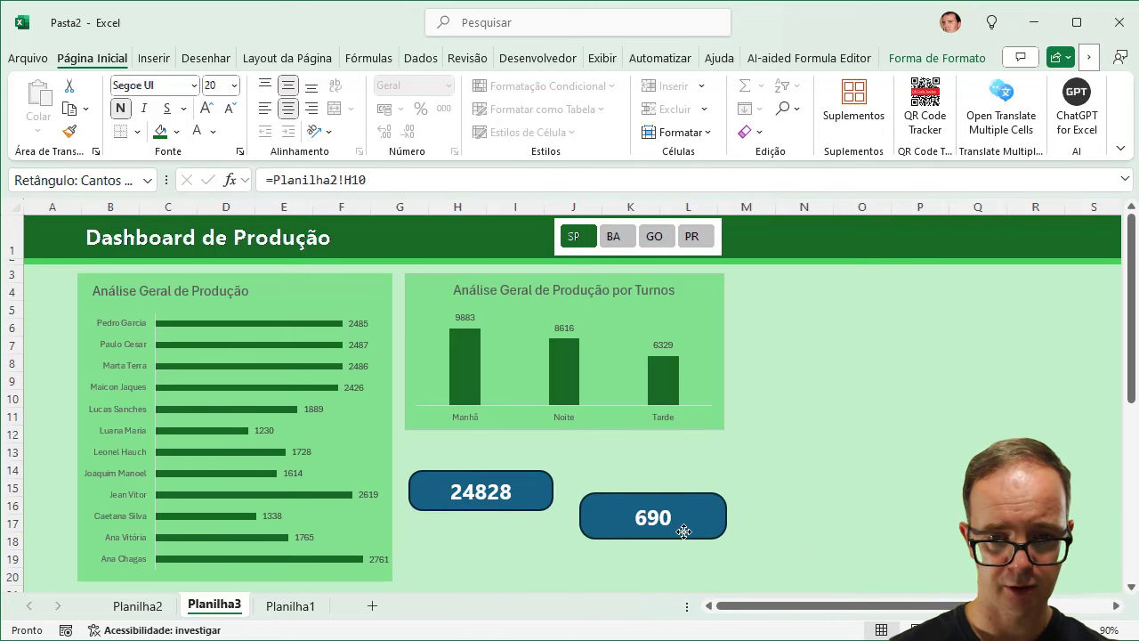
pyautogui.click(424, 473)
pyautogui.moveTo(422, 472); pyautogui.dragTo(418, 476)
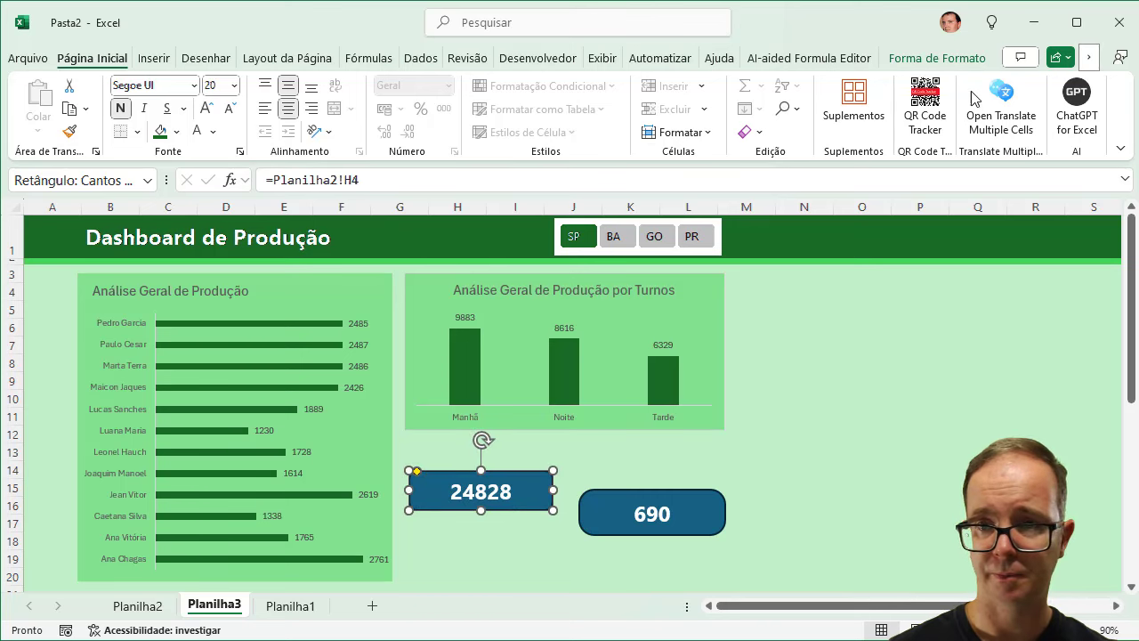
# Step: Give the 24828 box the dark green shape style and copy it to 690 with Format Painter
pyautogui.click(960, 62)
pyautogui.click(371, 130)
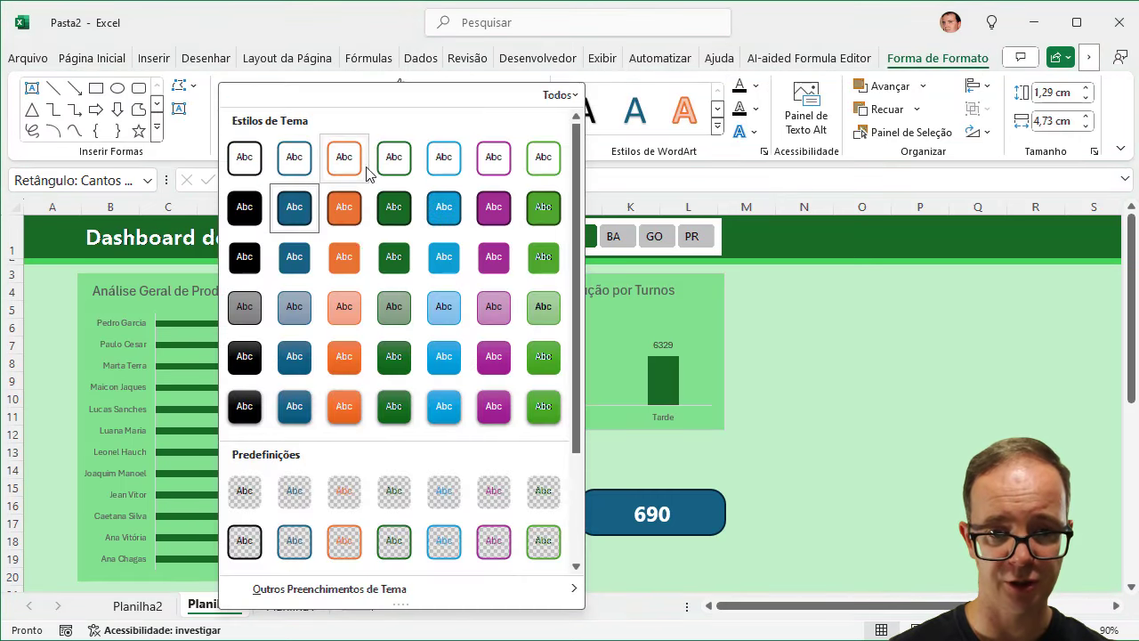
pyautogui.click(380, 397)
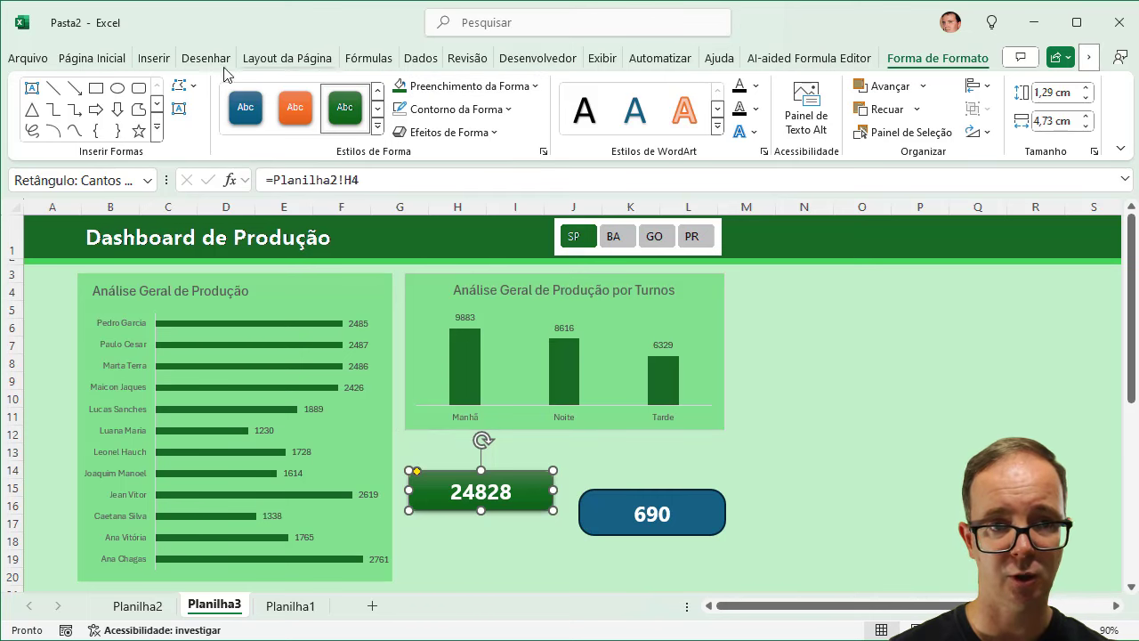
pyautogui.click(111, 60)
pyautogui.click(70, 131)
pyautogui.click(708, 505)
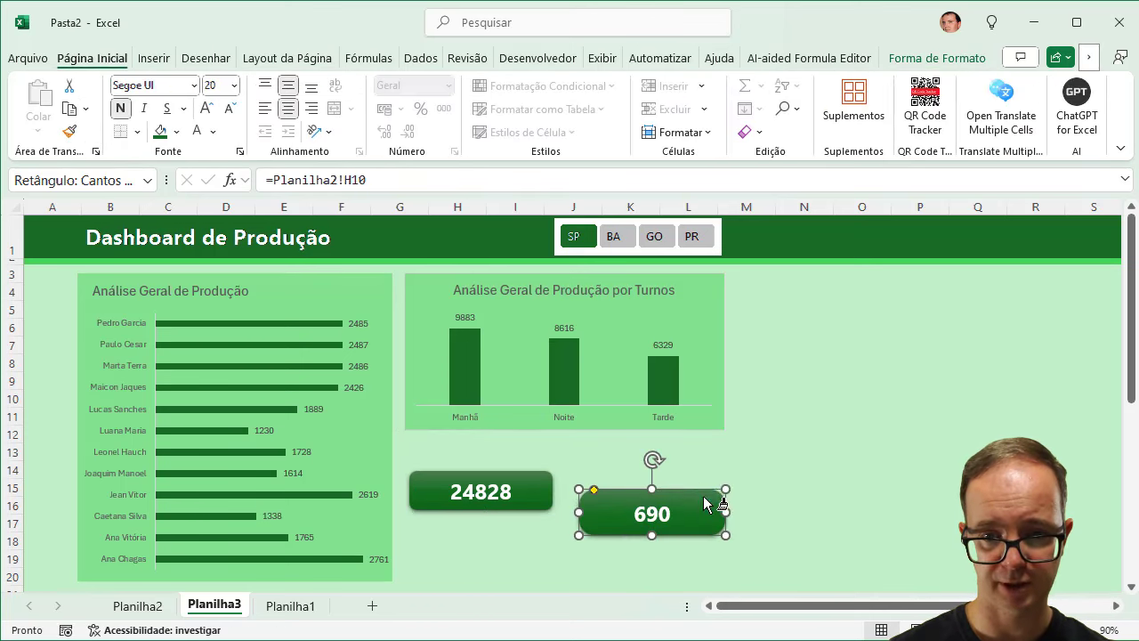
# Step: Reposition the 690 box and make its corners slightly less rounded
pyautogui.moveTo(705, 496); pyautogui.dragTo(698, 474)
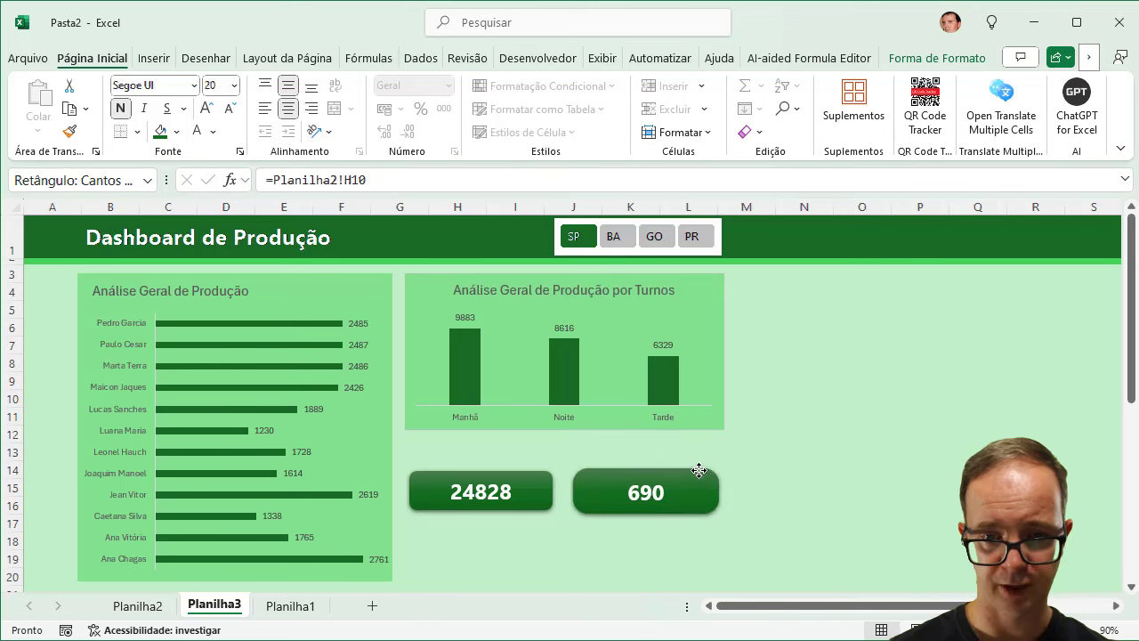
pyautogui.moveTo(587, 468); pyautogui.dragTo(695, 493)
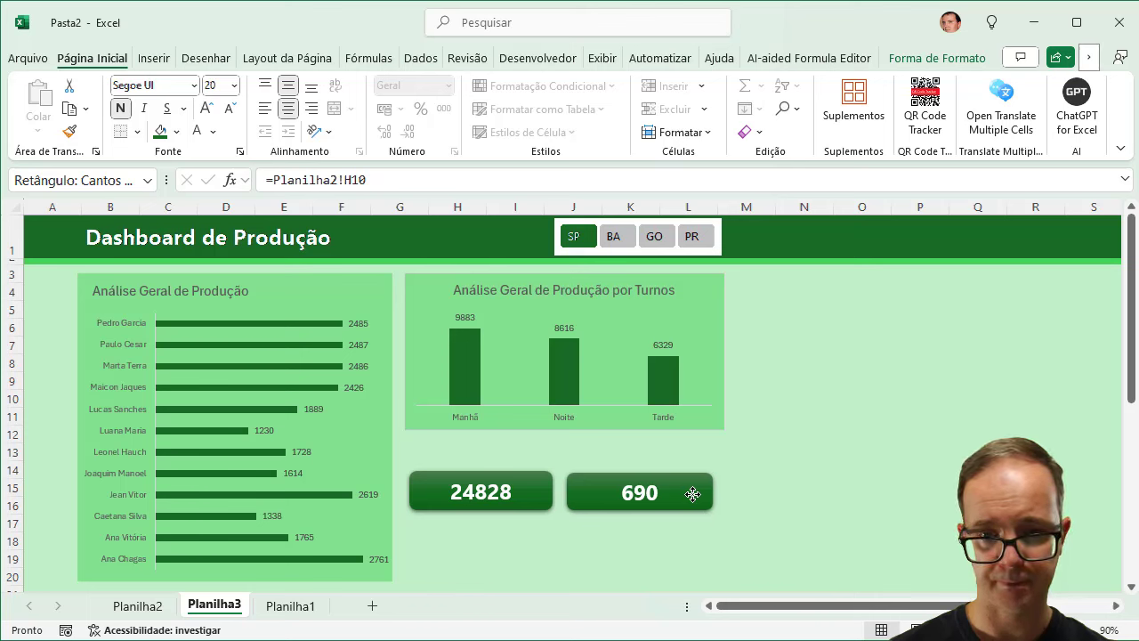
pyautogui.click(795, 503)
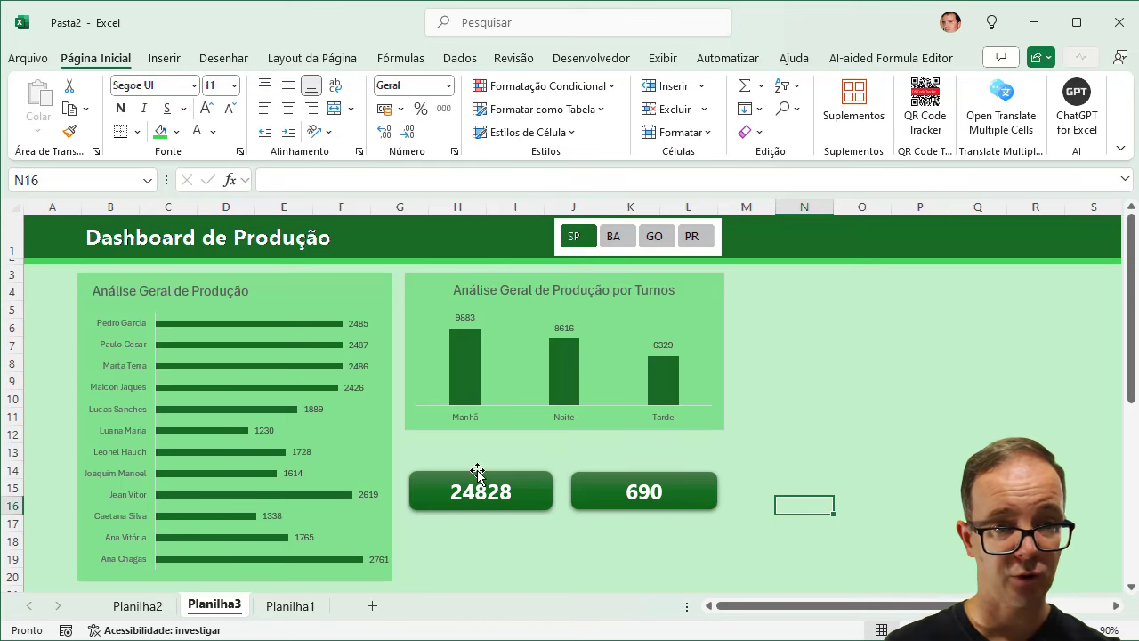
pyautogui.click(176, 59)
# Step: Draw a light green rounded rectangle covering both KPI boxes
pyautogui.click(249, 115)
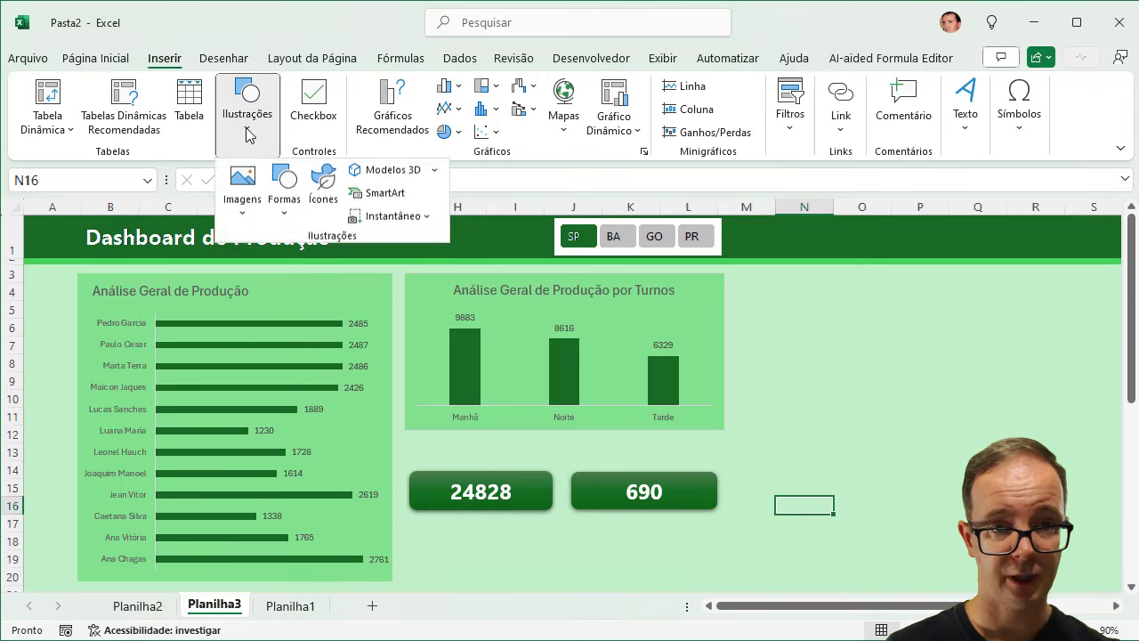
pyautogui.click(283, 214)
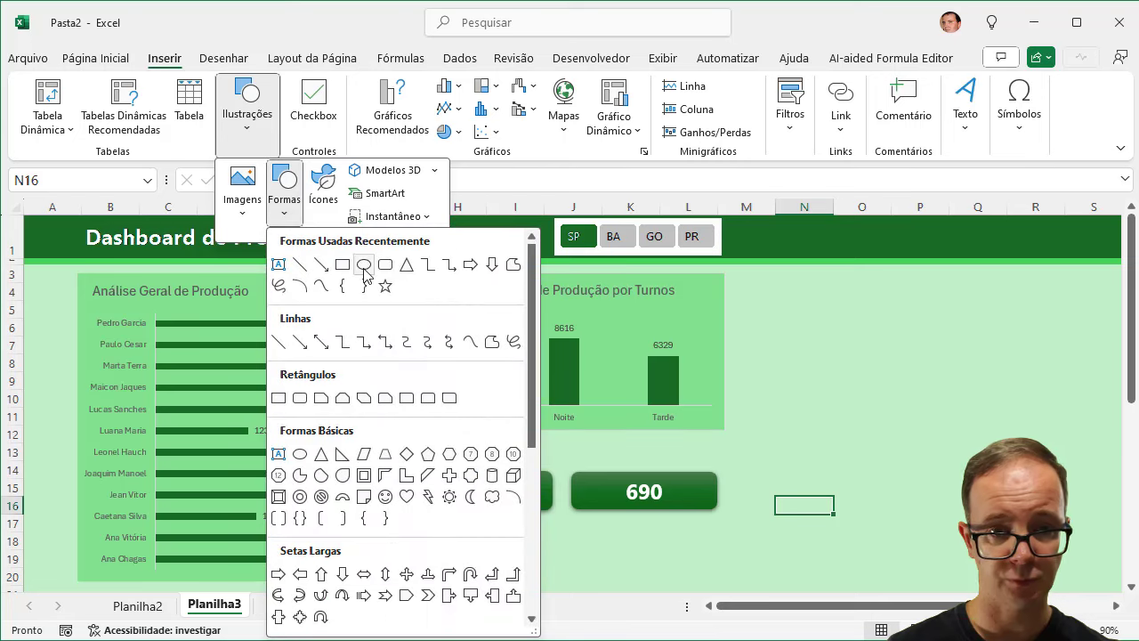
pyautogui.click(388, 266)
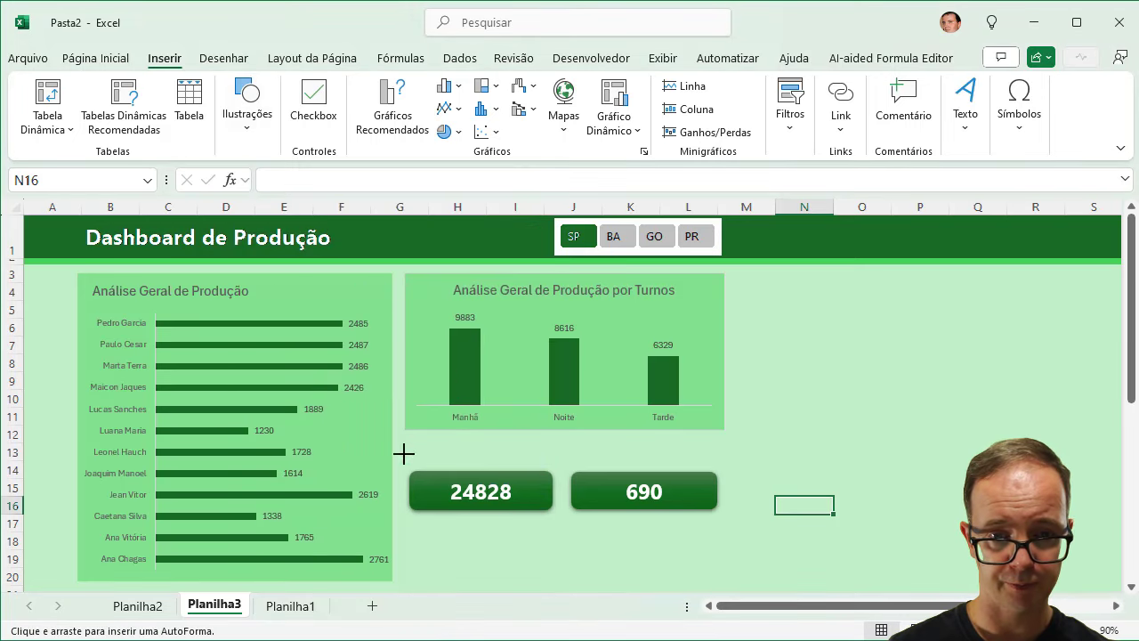
pyautogui.moveTo(404, 454); pyautogui.dragTo(721, 569)
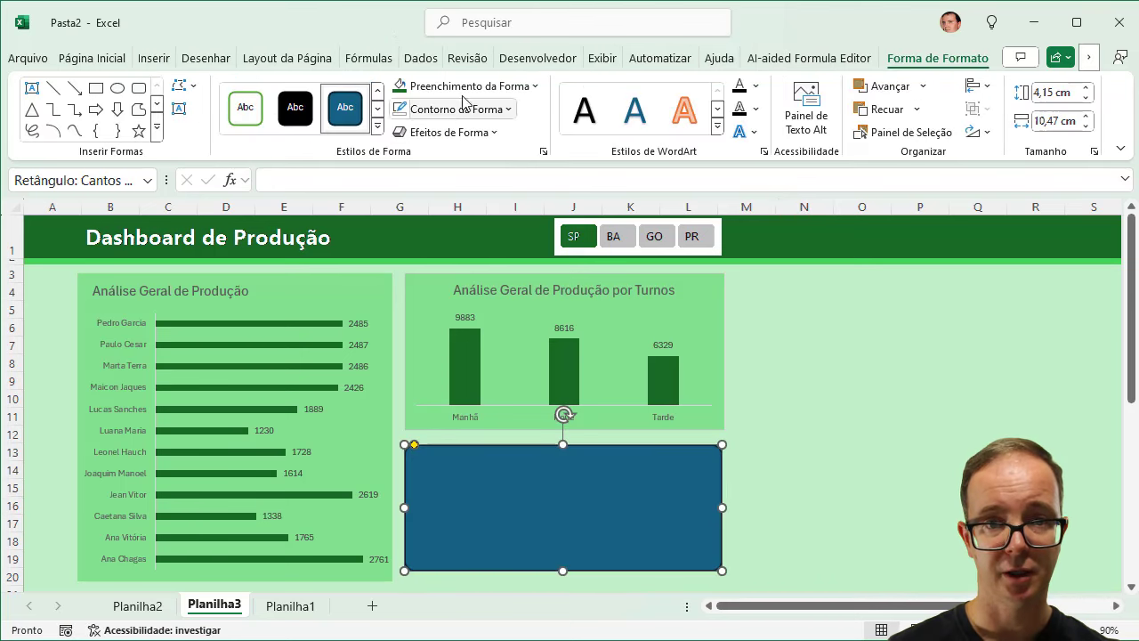
pyautogui.click(467, 87)
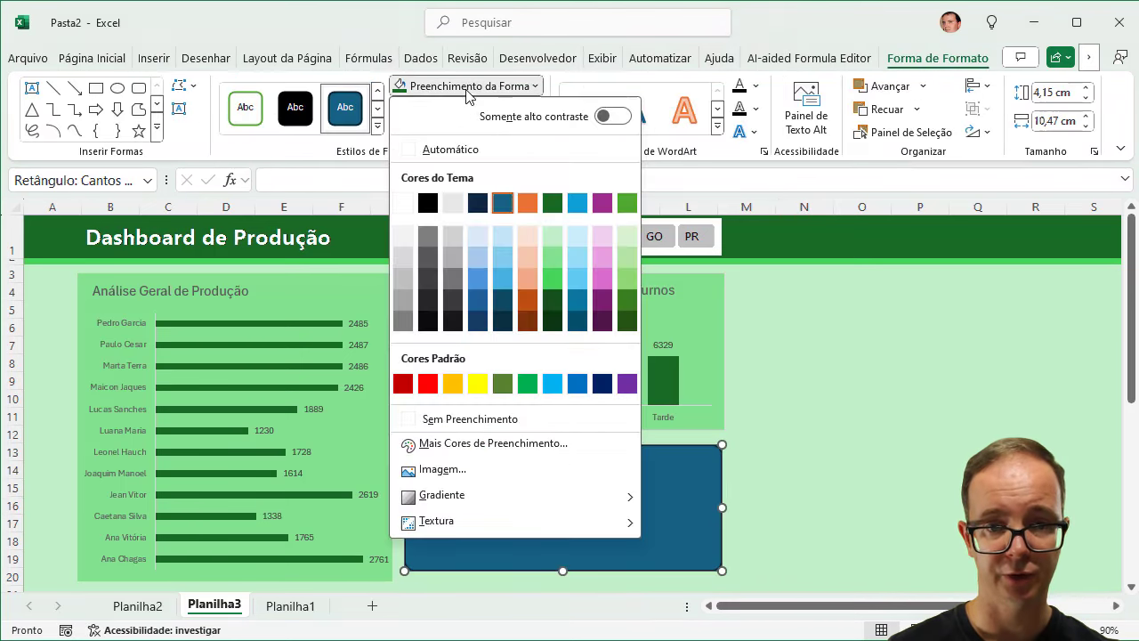
pyautogui.click(552, 258)
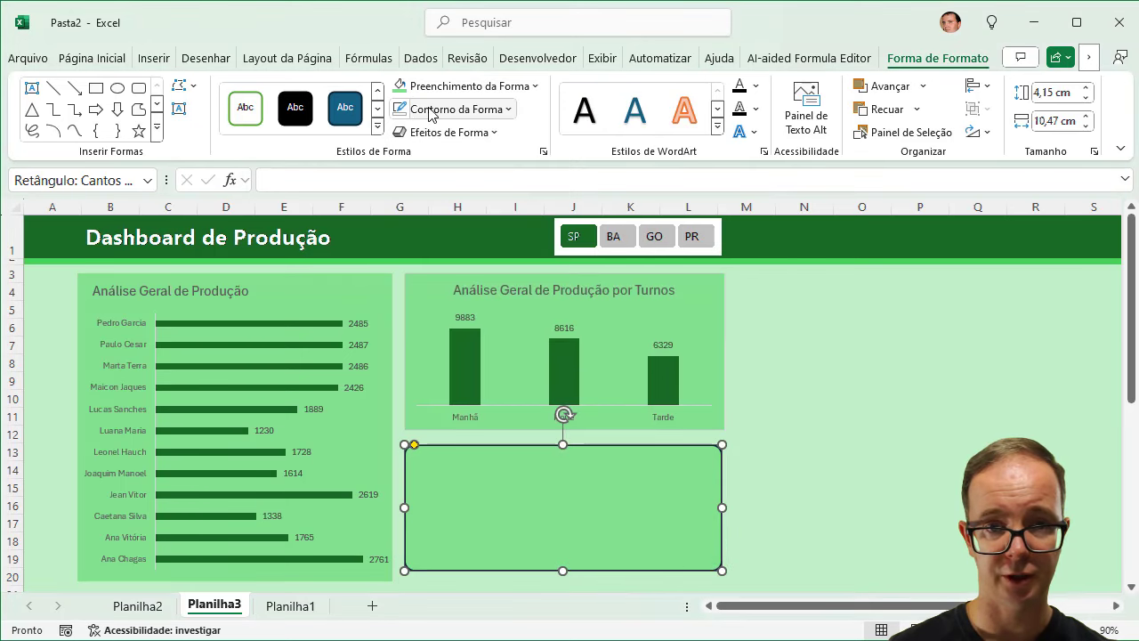
pyautogui.click(792, 398)
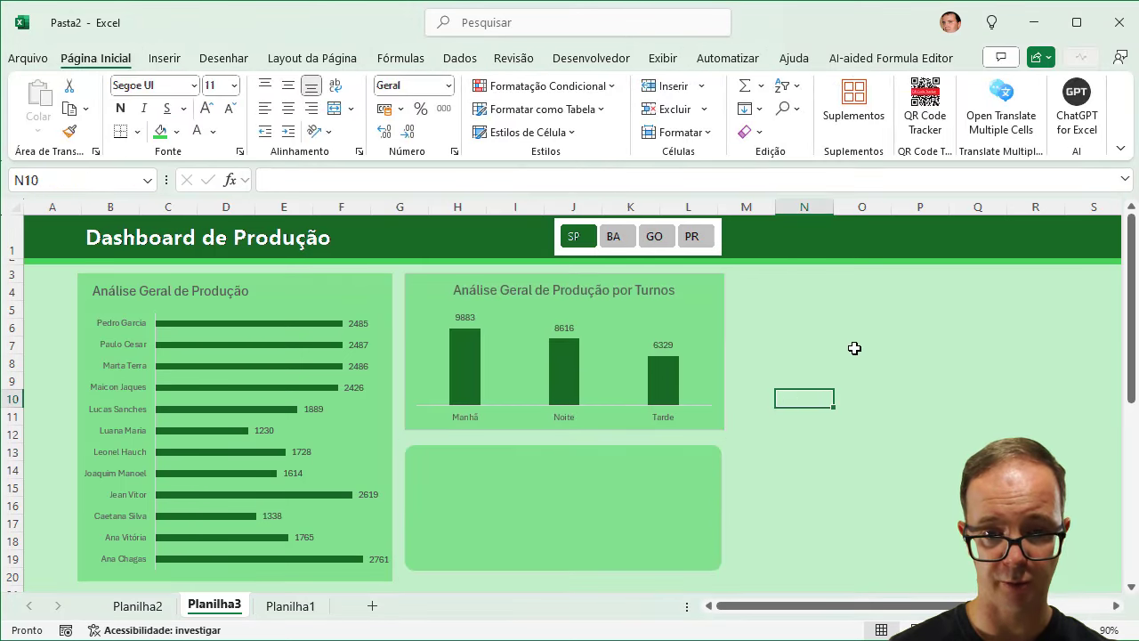
# Step: Send the light green panel backward twice, behind the KPI boxes
pyautogui.click(647, 496)
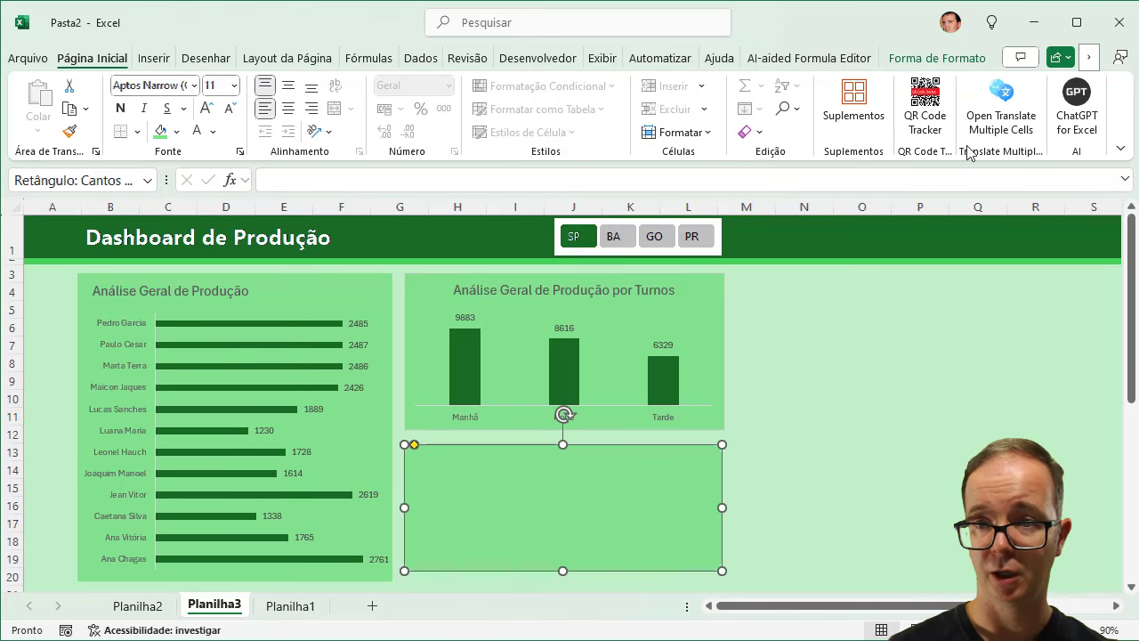
pyautogui.click(945, 58)
pyautogui.click(890, 109)
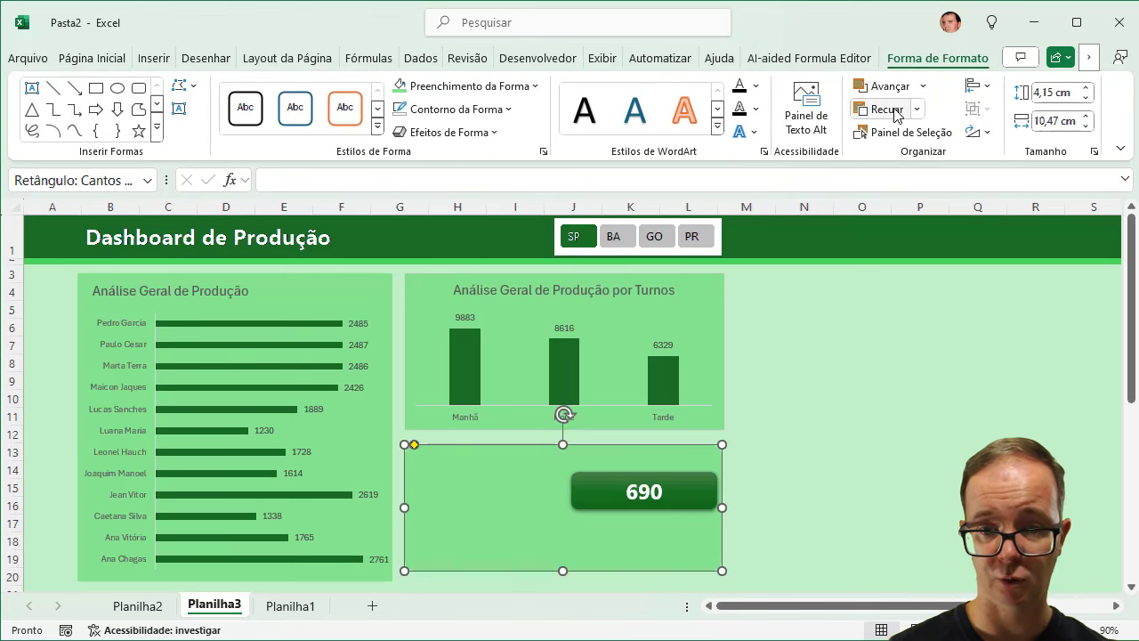
pyautogui.click(890, 109)
pyautogui.click(896, 386)
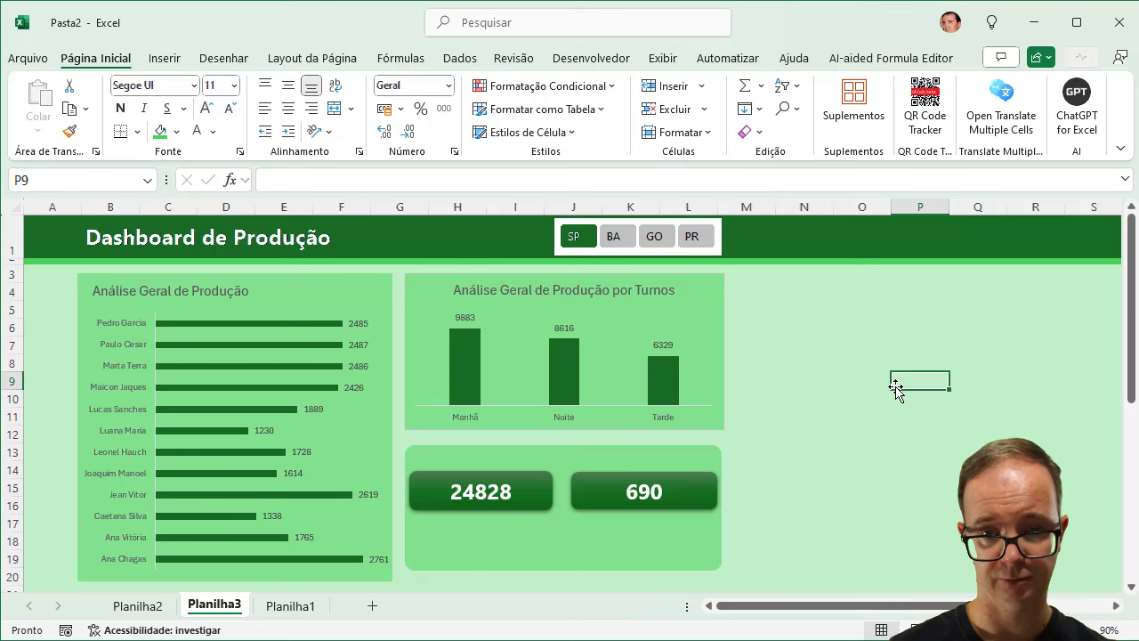
# Step: Narrow the 24828 box slightly from its left side
pyautogui.click(686, 494)
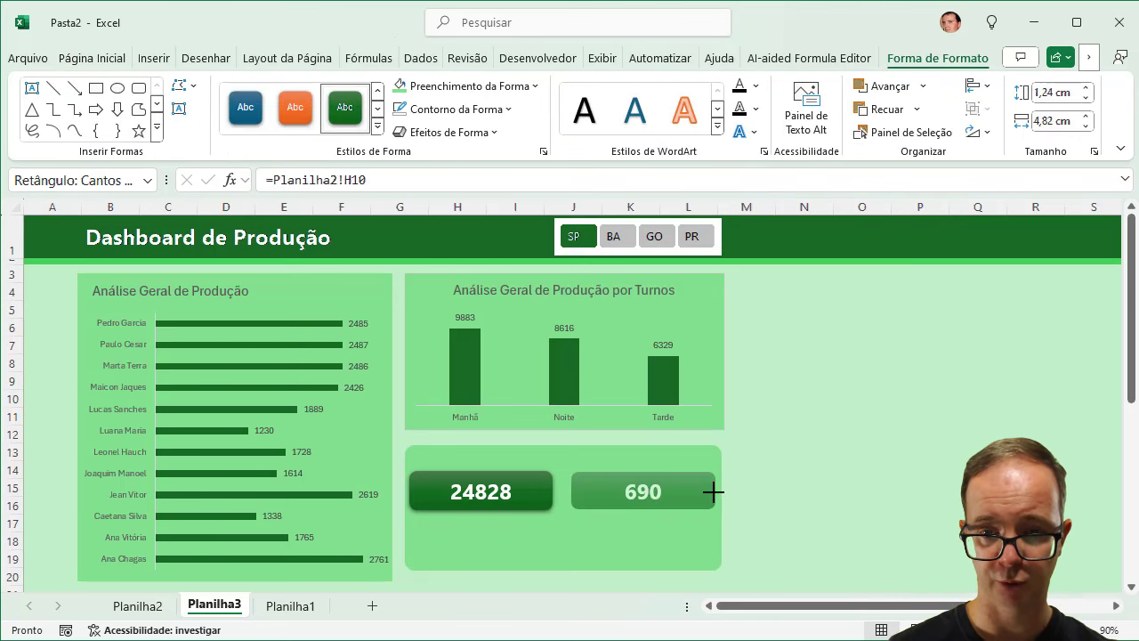
pyautogui.click(433, 496)
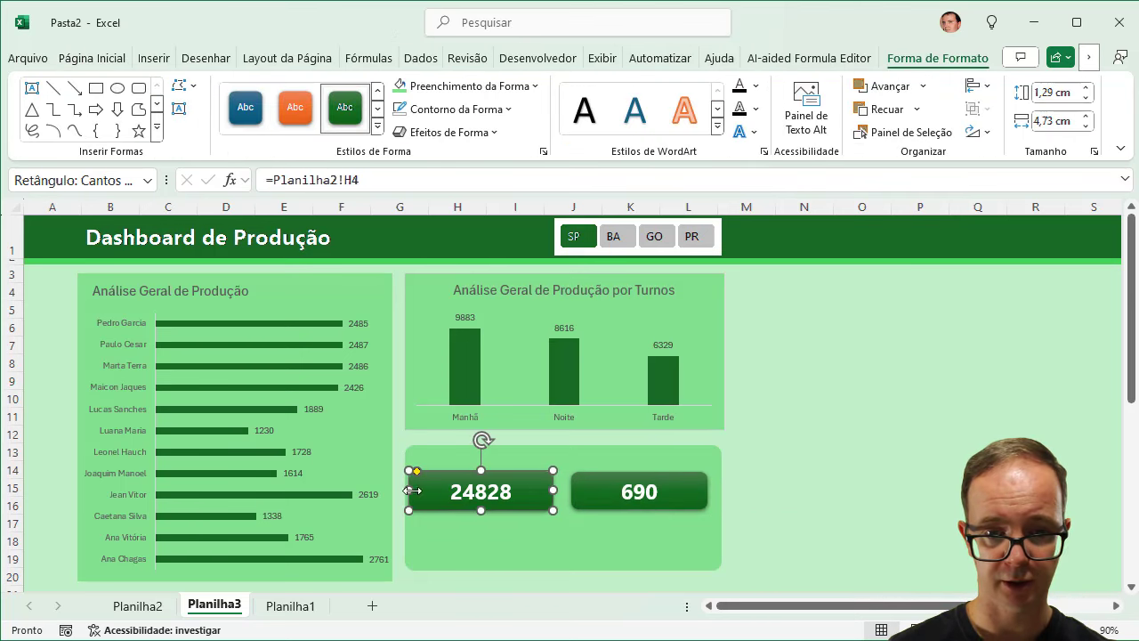
pyautogui.moveTo(410, 490); pyautogui.dragTo(417, 491)
pyautogui.click(801, 454)
# Step: Add a 'Produzido' text box and place it under the 24828 card
pyautogui.click(165, 58)
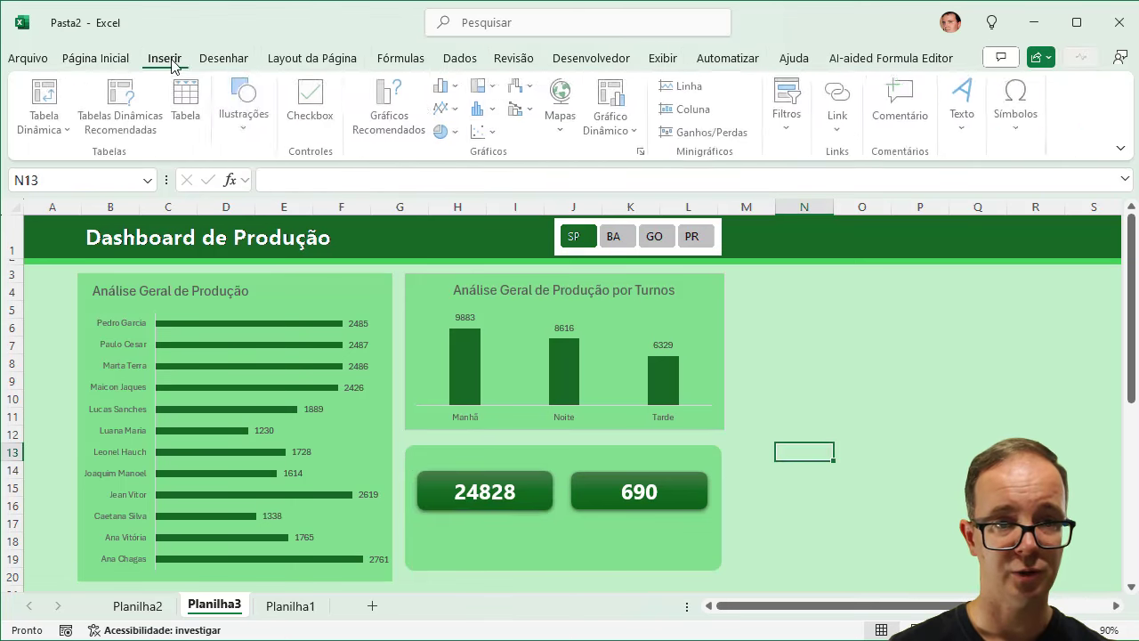
pyautogui.click(248, 114)
pyautogui.click(285, 214)
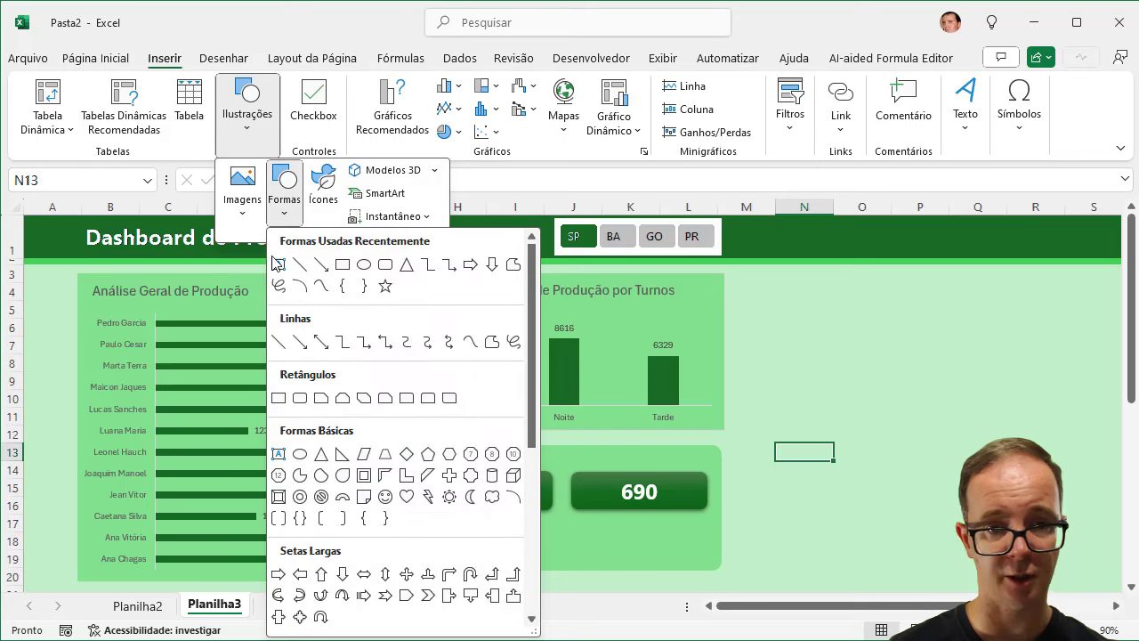
pyautogui.click(279, 266)
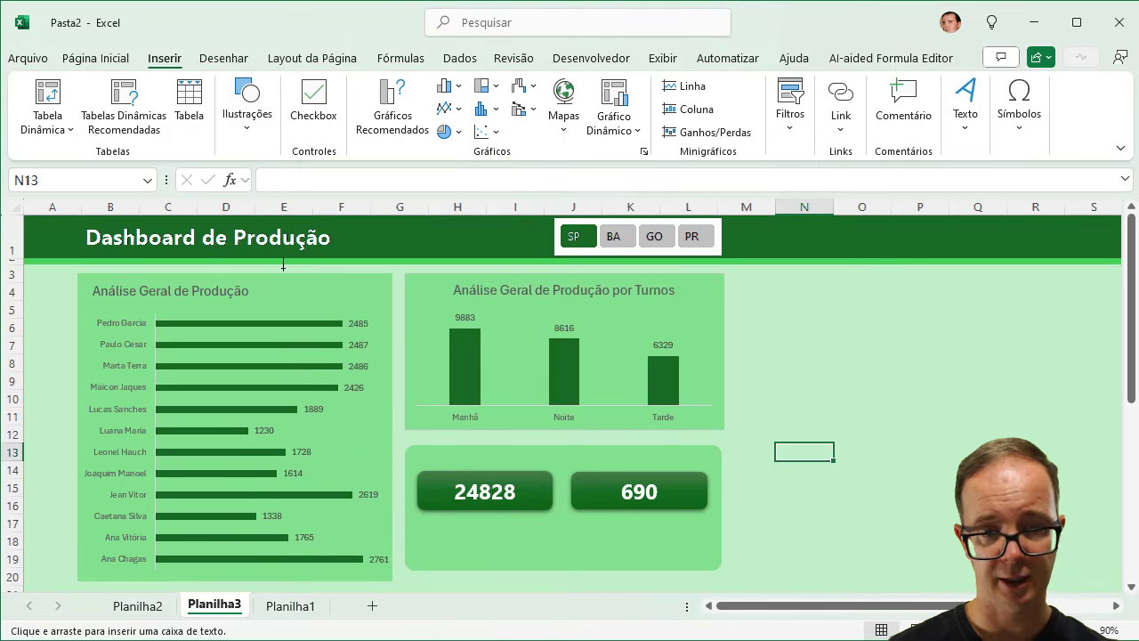
pyautogui.click(836, 331)
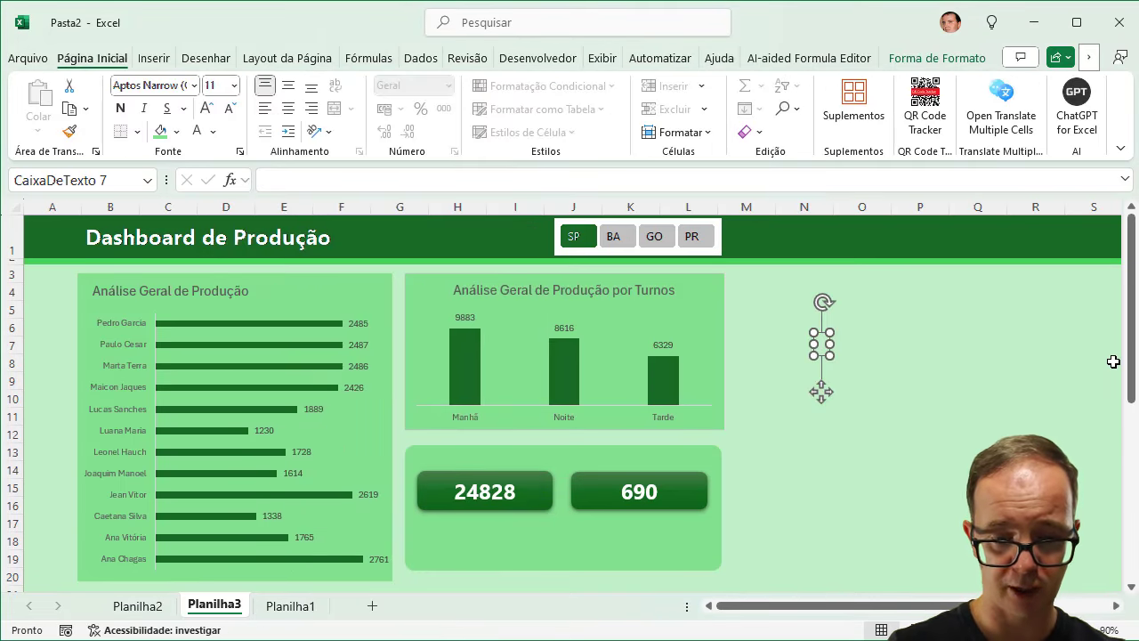
pyautogui.write('T')
pyautogui.press('BackSpace')
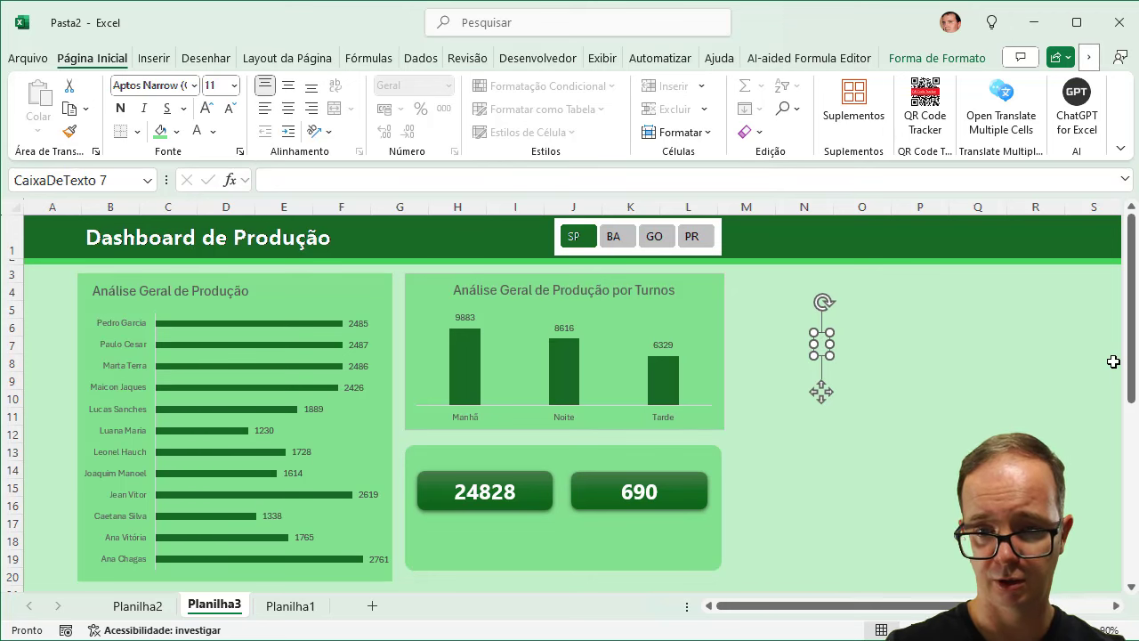
pyautogui.write('Prod')
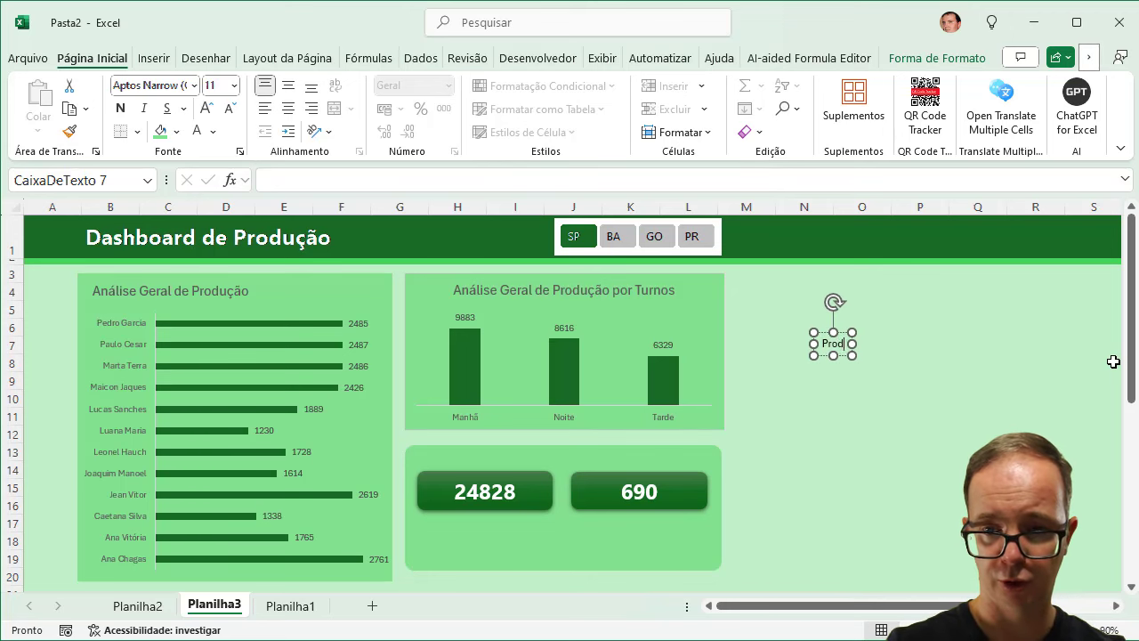
pyautogui.write('uz')
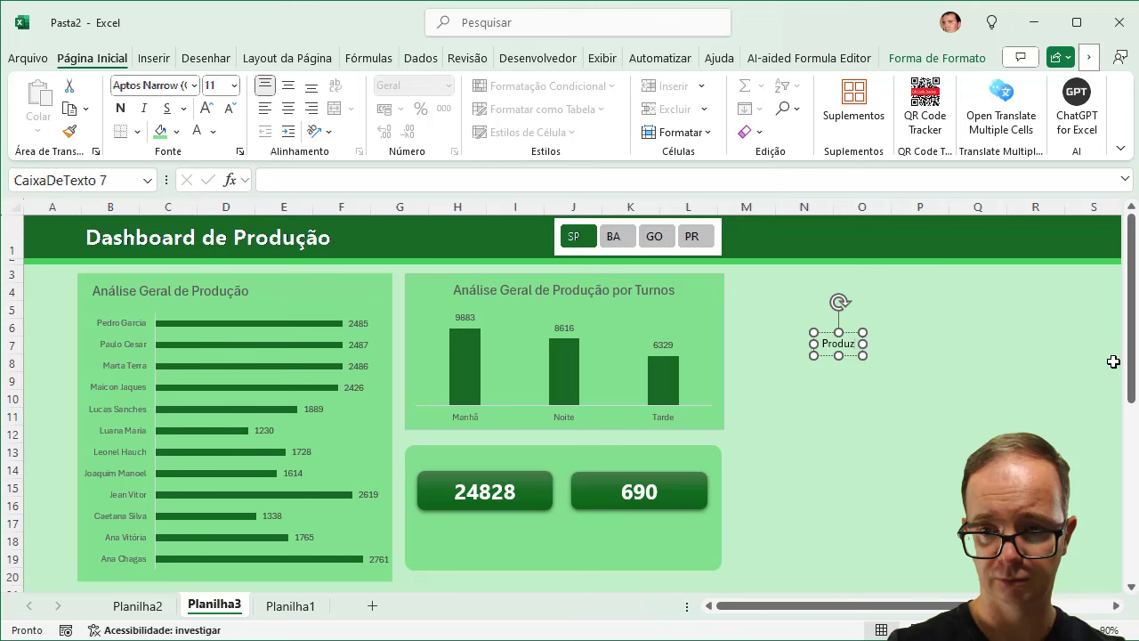
pyautogui.write('ido')
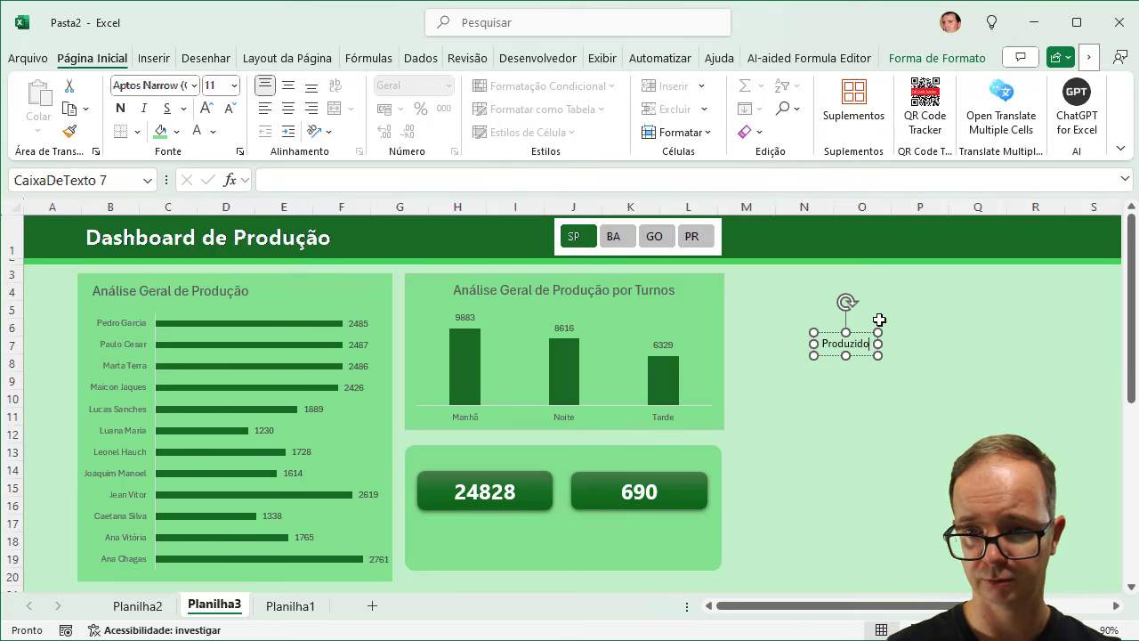
pyautogui.moveTo(863, 337); pyautogui.dragTo(504, 514)
# Step: Set the Produzido label to bold Segoe UI and nudge it into place
pyautogui.click(161, 85)
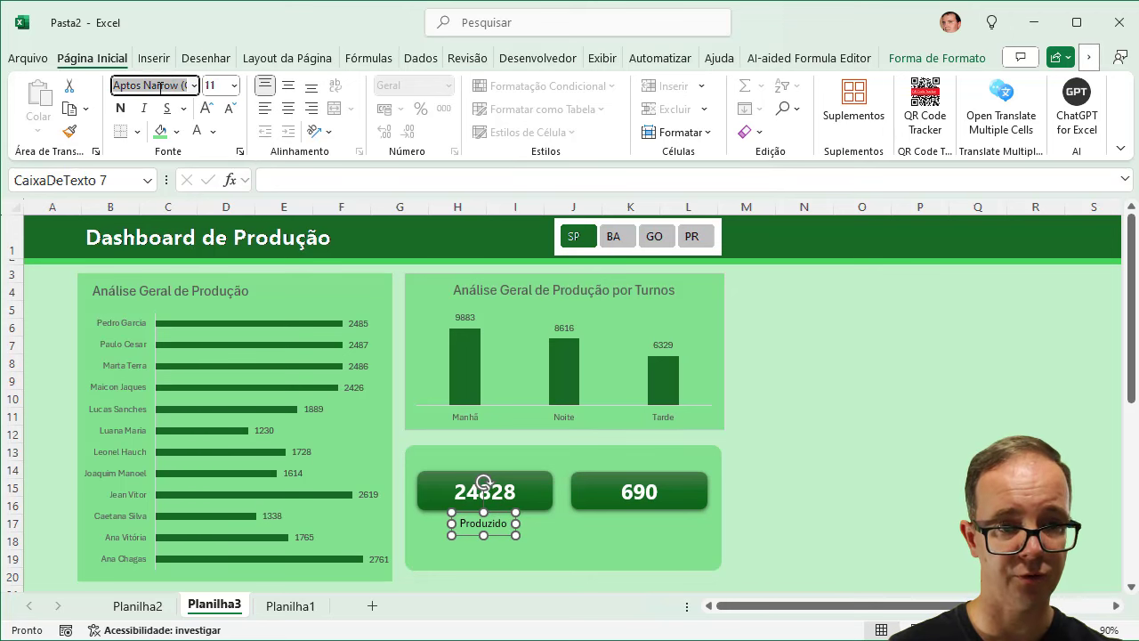
pyautogui.write('Segoe UI')
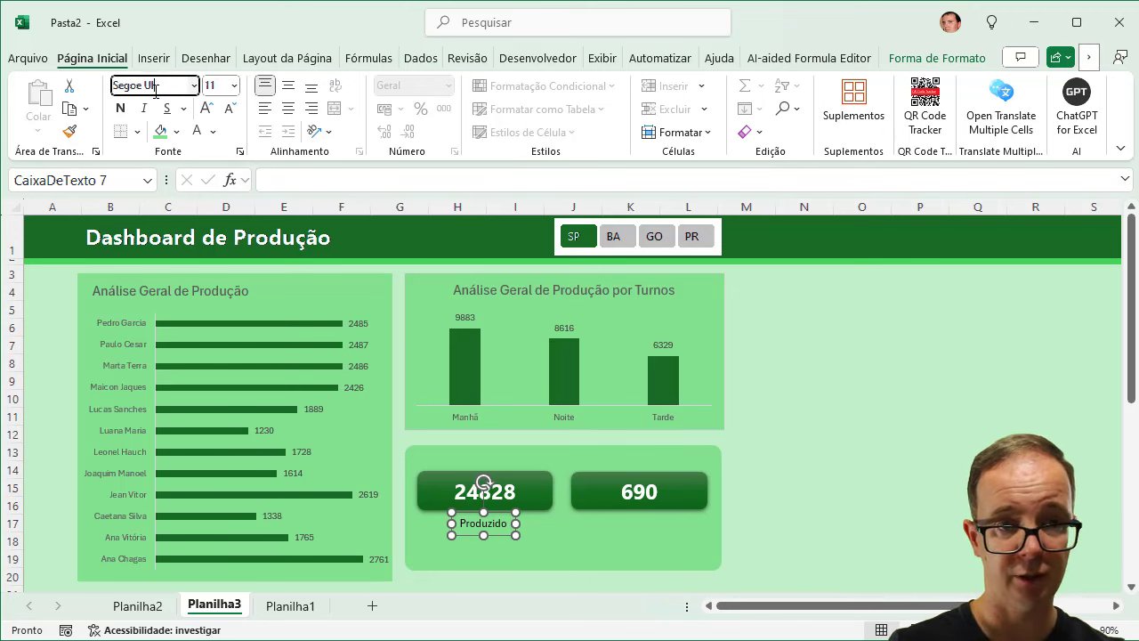
pyautogui.press('Return')
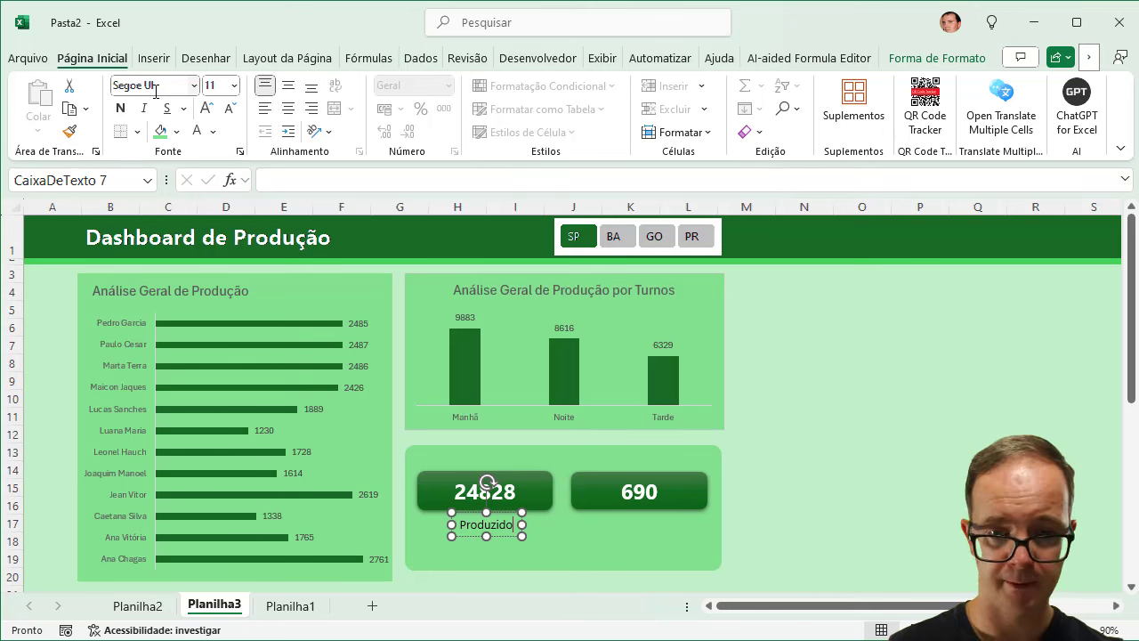
pyautogui.click(1023, 433)
pyautogui.click(508, 526)
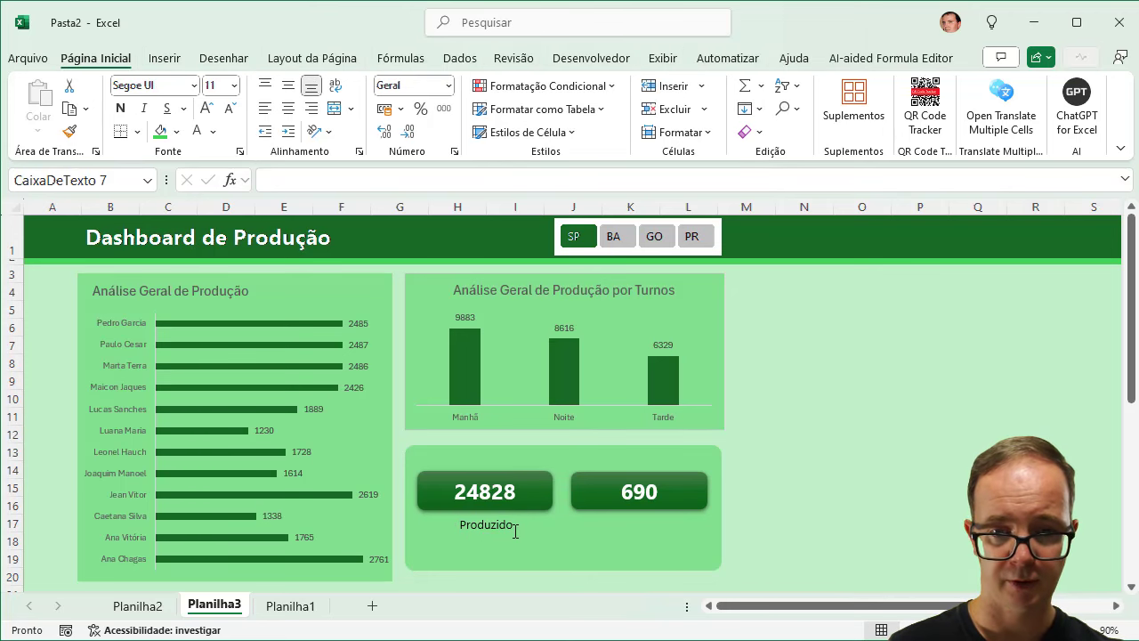
pyautogui.moveTo(503, 536); pyautogui.dragTo(501, 539)
pyautogui.click(120, 109)
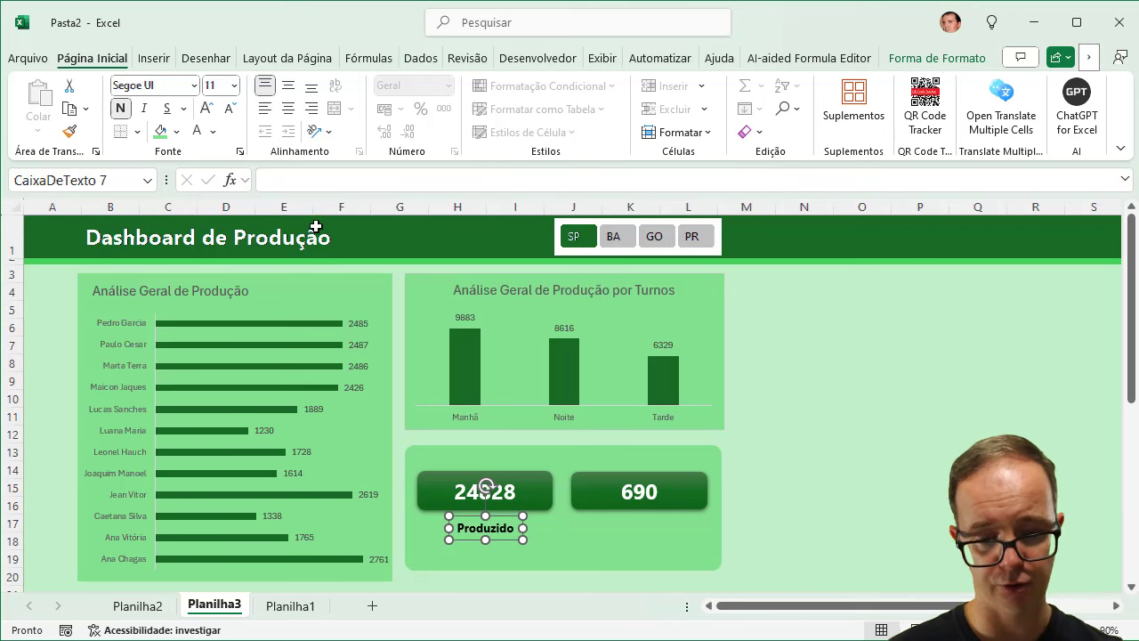
# Step: Duplicate the label, retype it as 'Falhas' and centre it under the 690 card
pyautogui.hotkey('ctrl', 'd')
pyautogui.moveTo(526, 557); pyautogui.dragTo(663, 537)
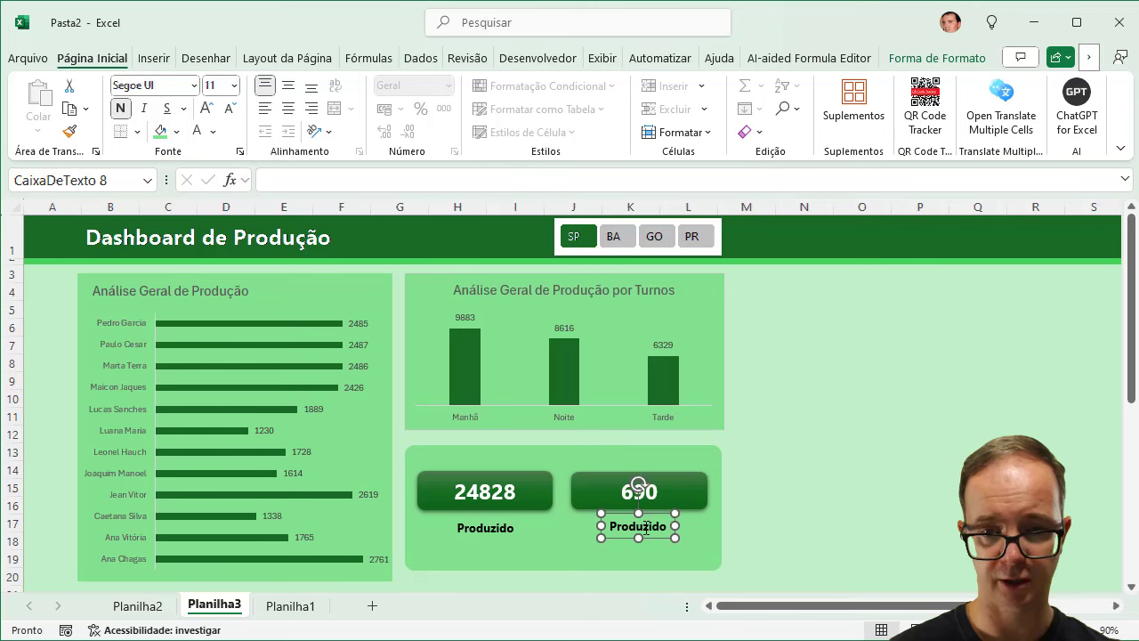
pyautogui.doubleClick(637, 525)
pyautogui.write('Fal')
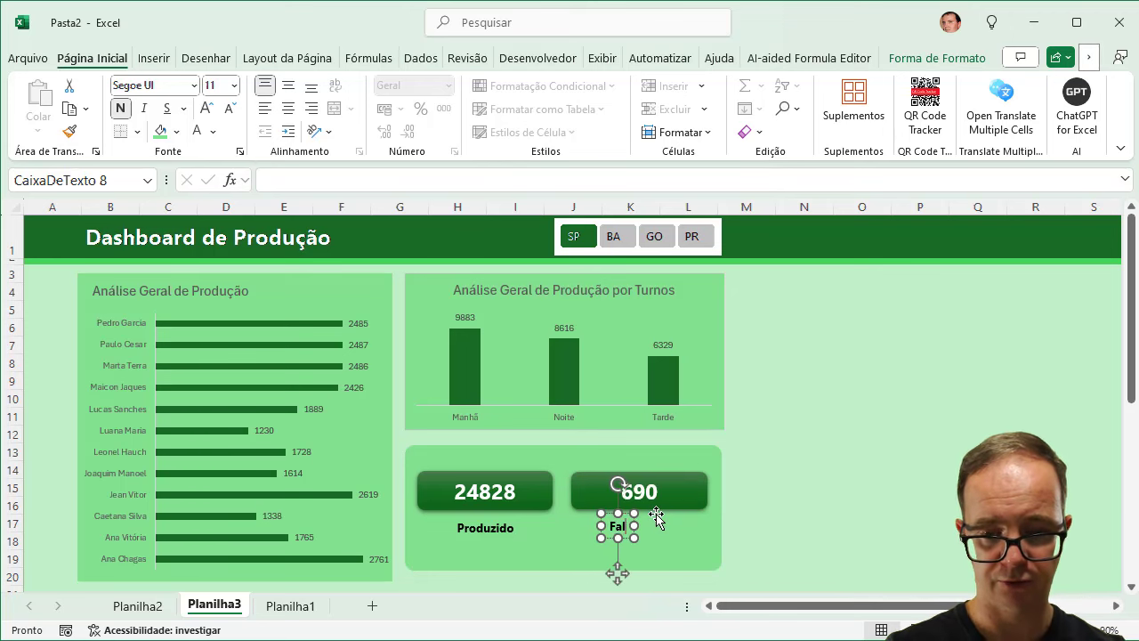
pyautogui.write('has')
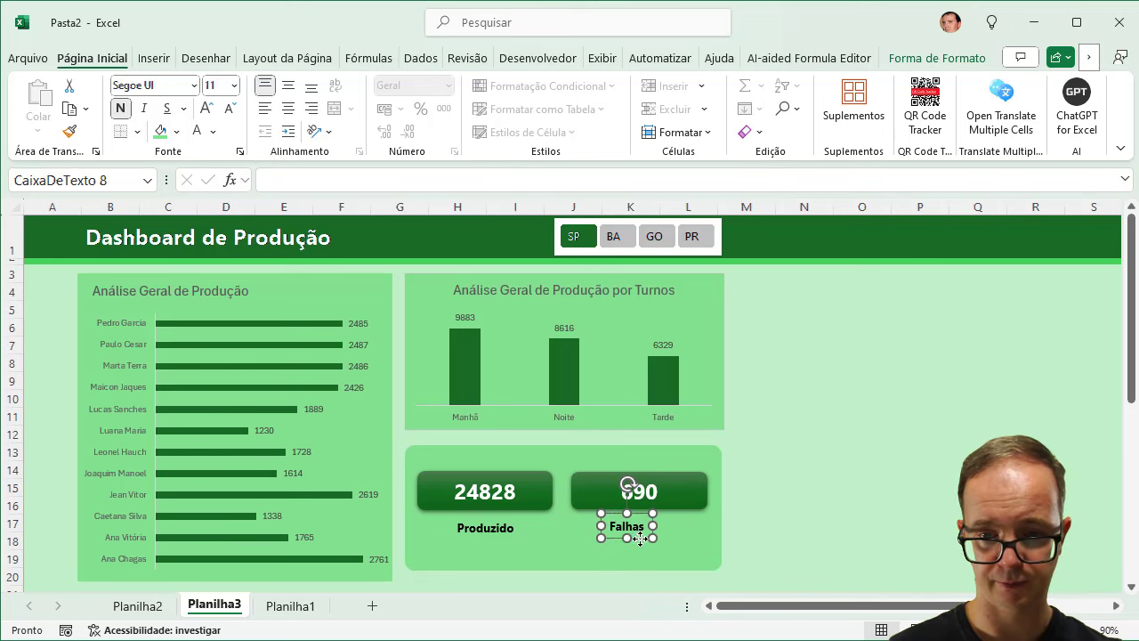
pyautogui.moveTo(640, 537); pyautogui.dragTo(652, 539)
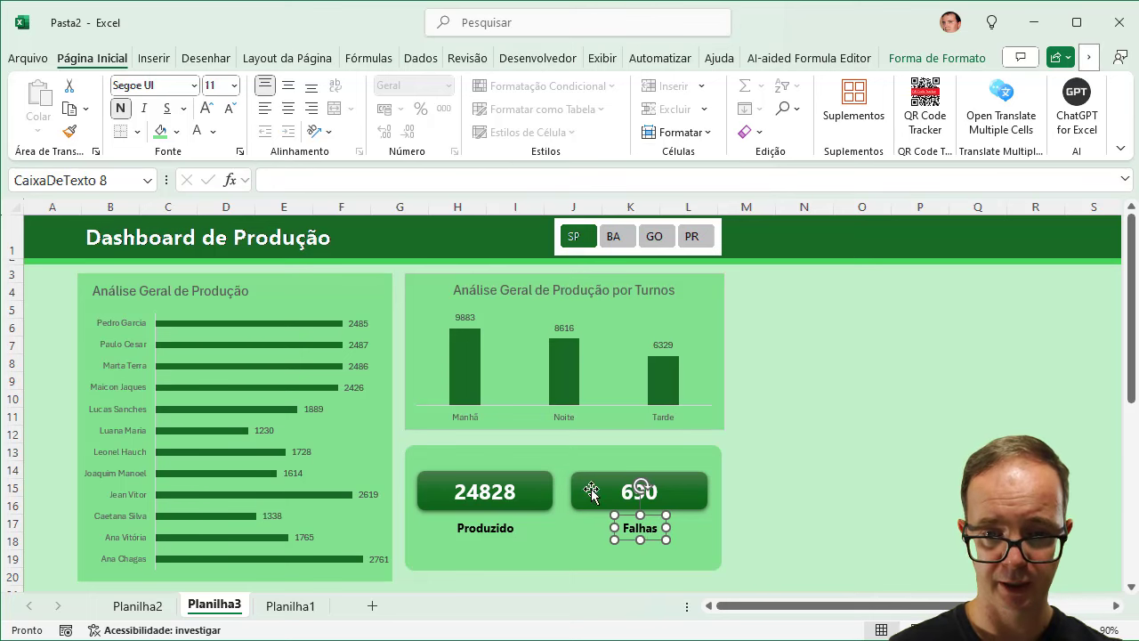
pyautogui.hotkey('ctrl', 'v')
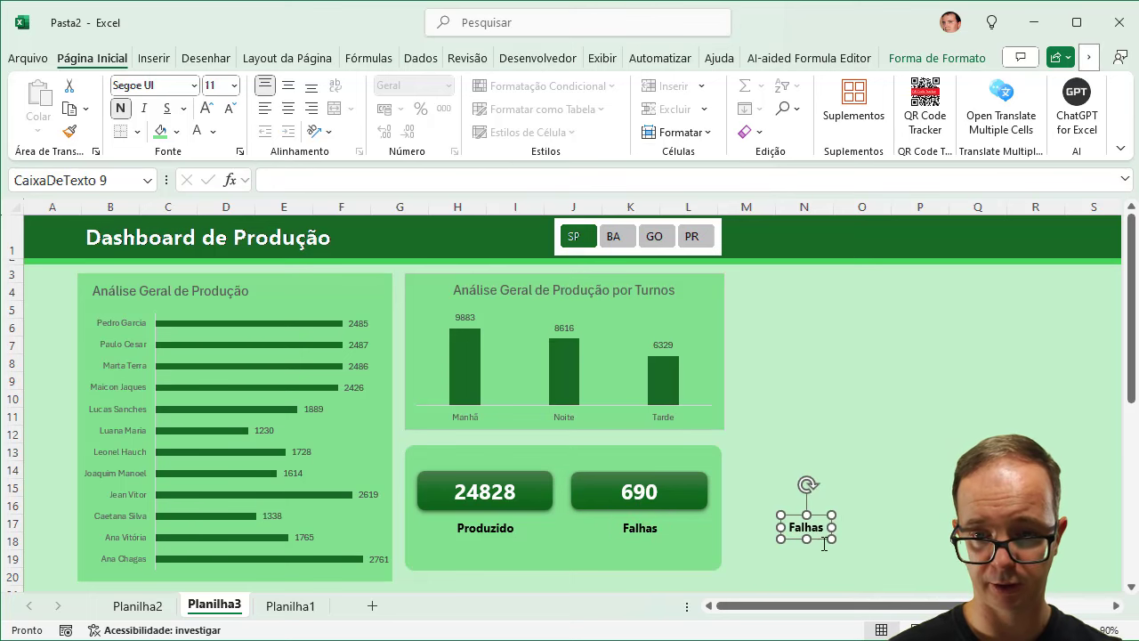
# Step: Turn a caption copy into an 'Análise de Eficiência' heading above the cards, size 14
pyautogui.moveTo(817, 540); pyautogui.dragTo(460, 472)
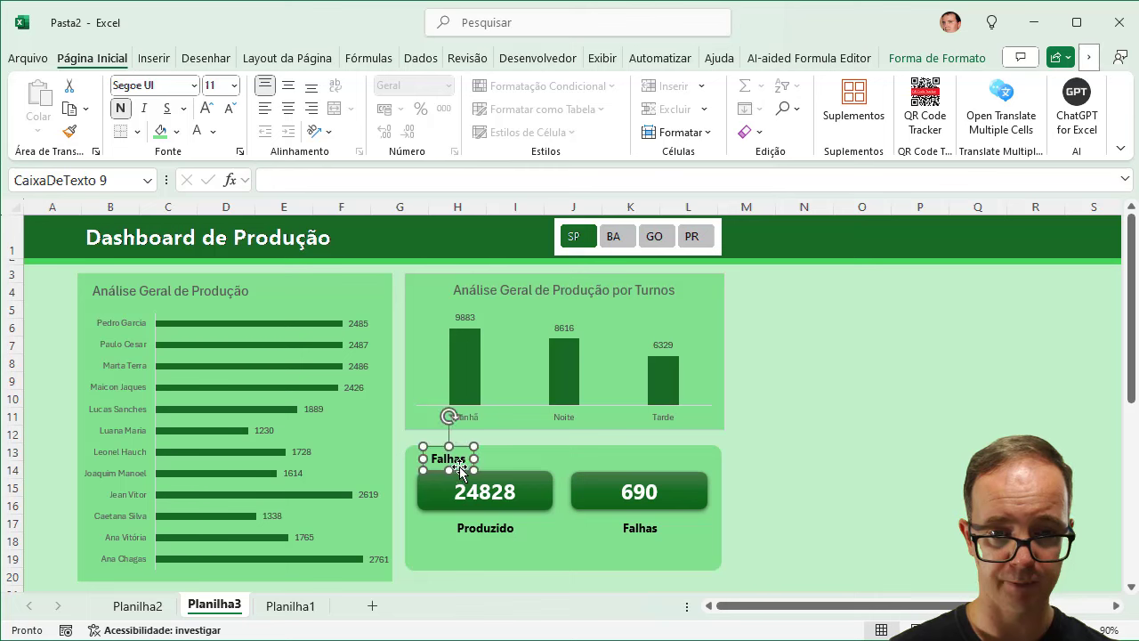
pyautogui.doubleClick(457, 458)
pyautogui.write('Anpal')
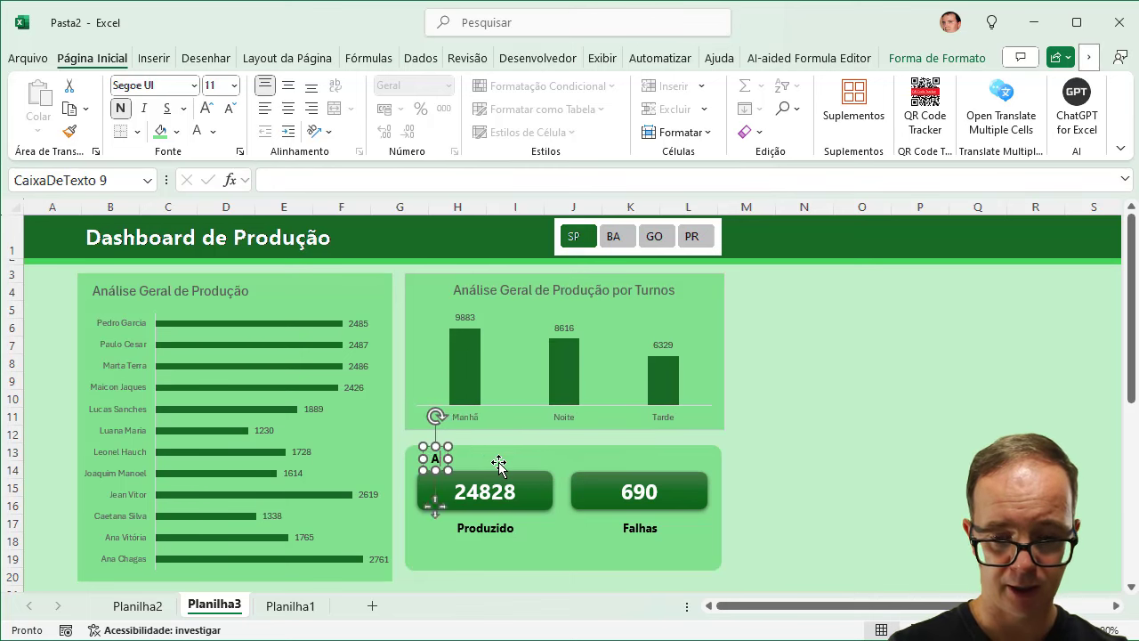
pyautogui.press('BackSpace')
pyautogui.press('BackSpace')
pyautogui.press('BackSpace')
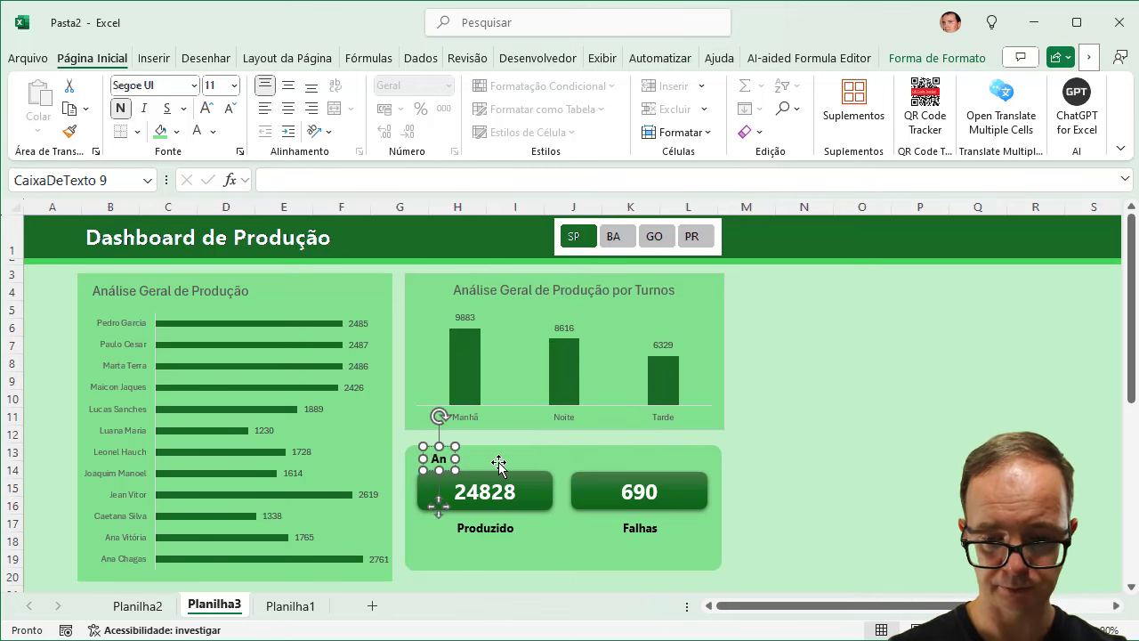
pyautogui.write('álise')
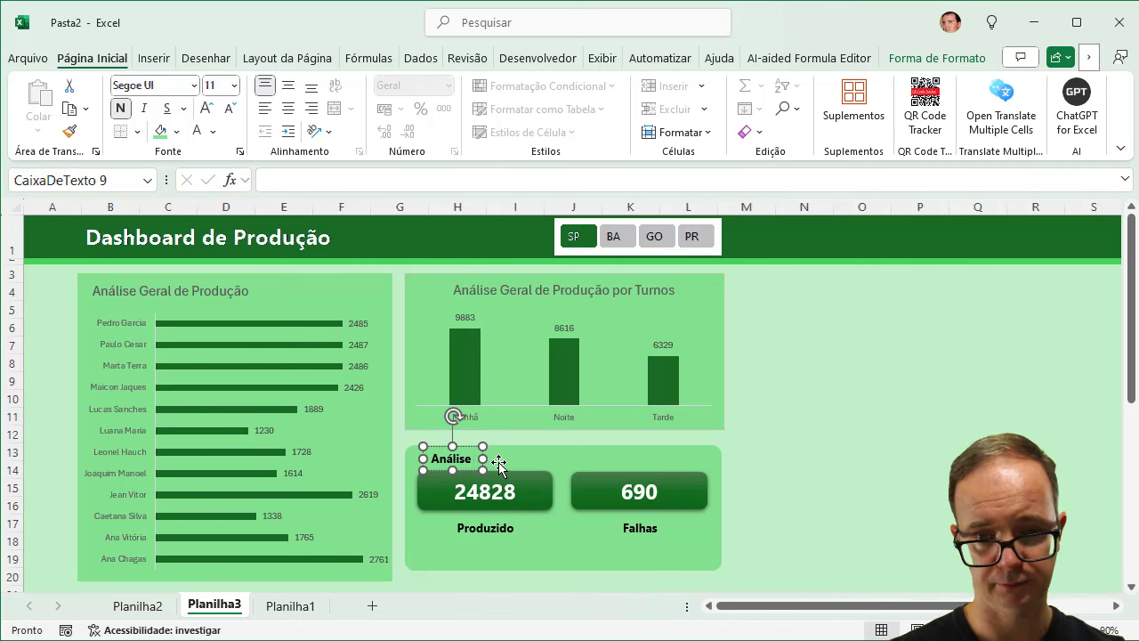
pyautogui.write(' de E')
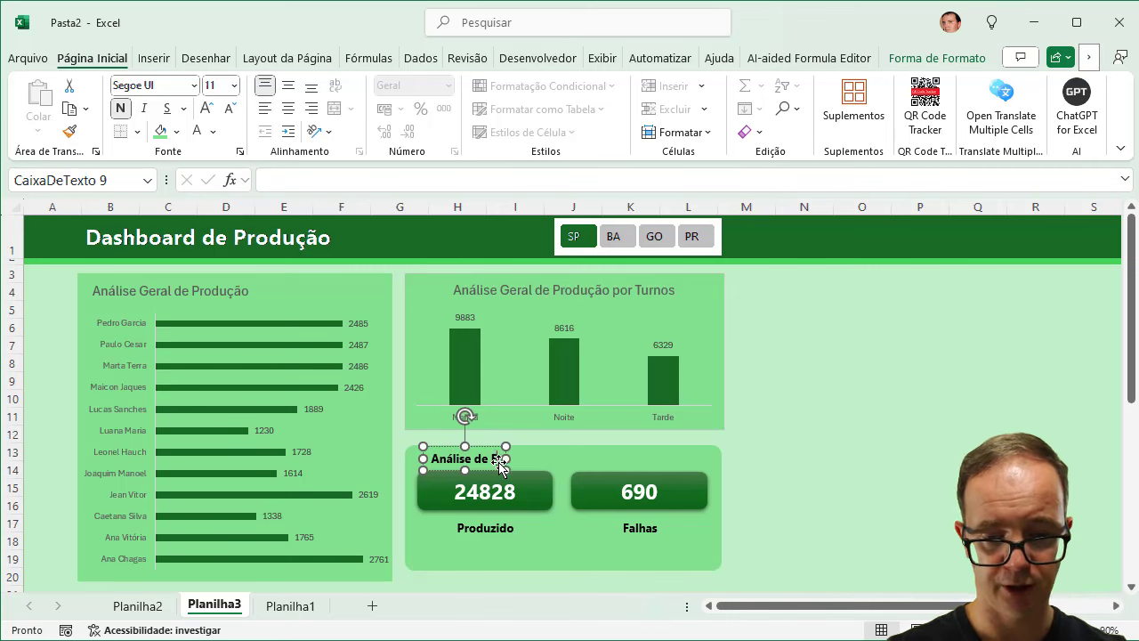
pyautogui.write('ficiência')
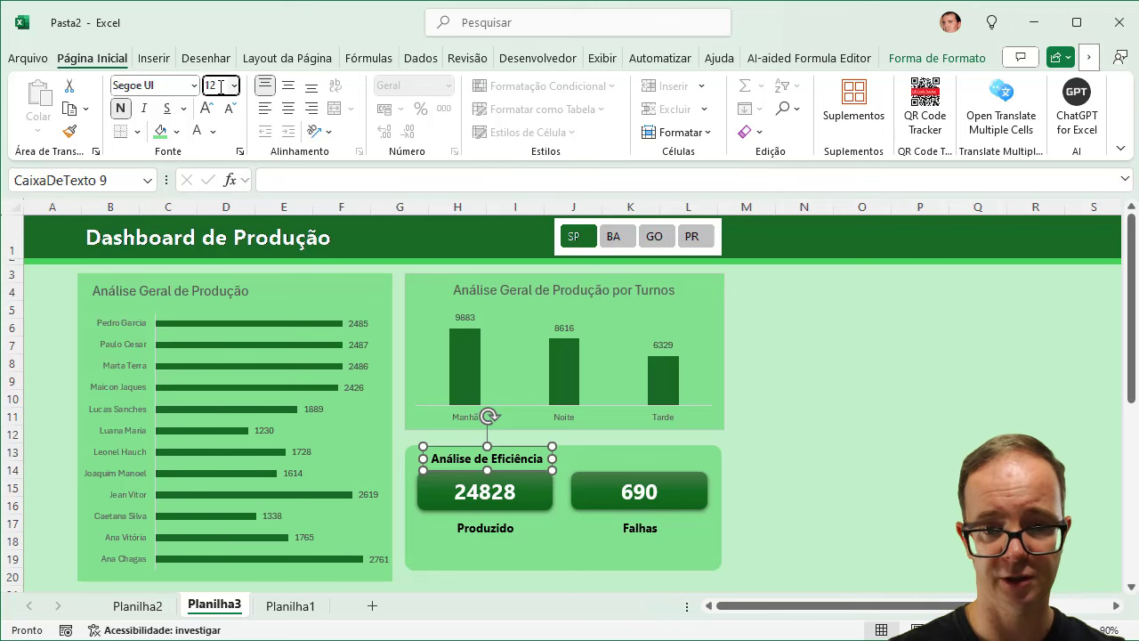
pyautogui.press('Return')
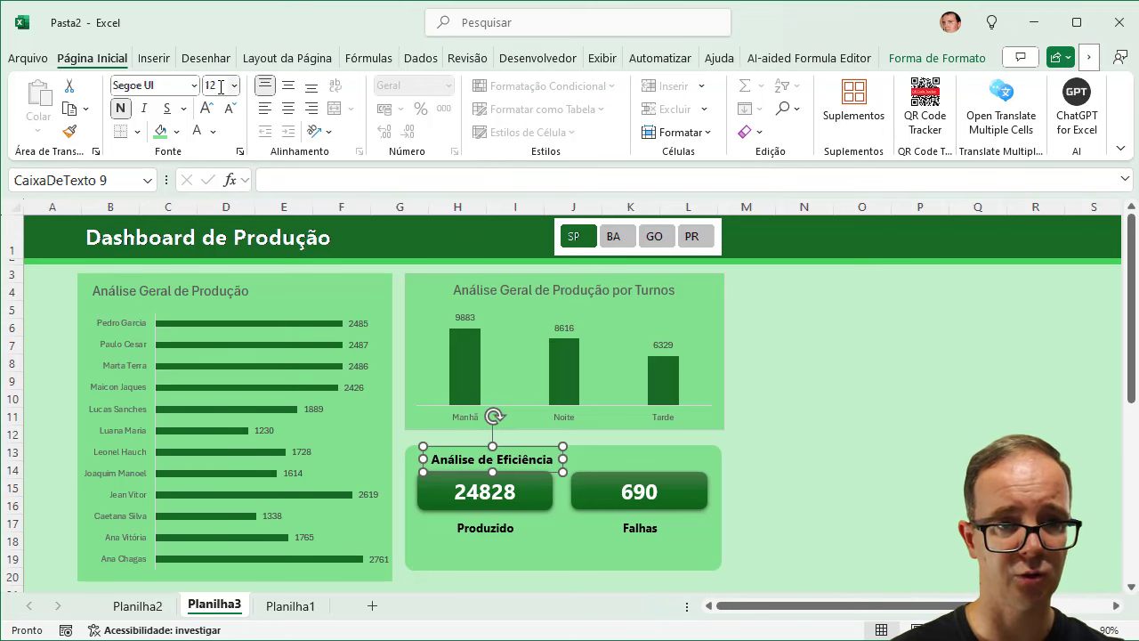
pyautogui.click(220, 85)
pyautogui.write('14')
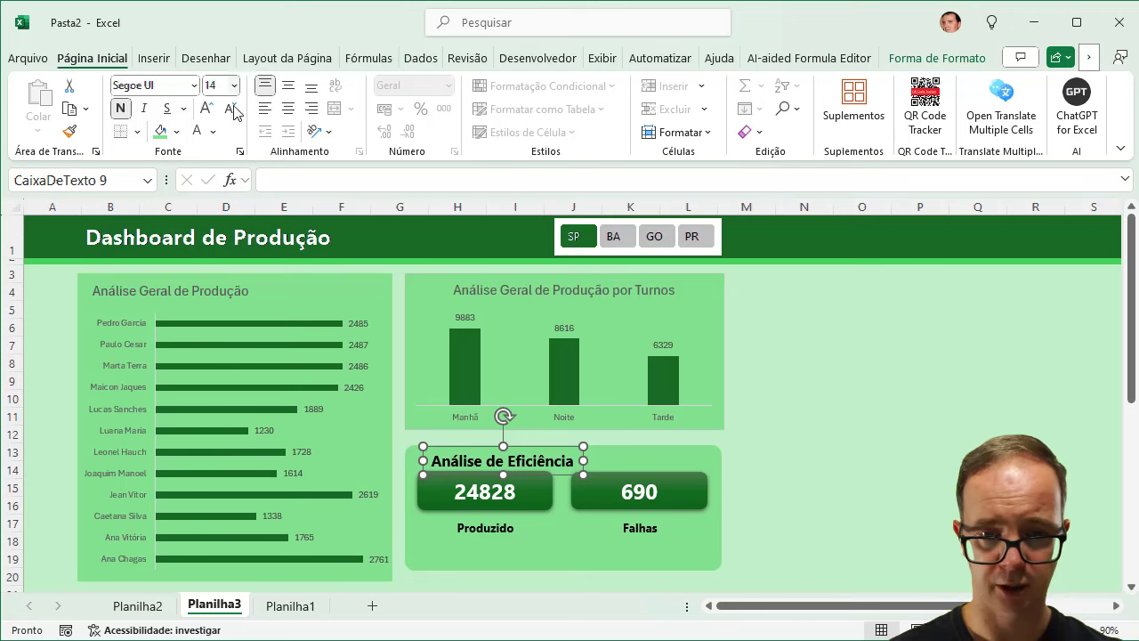
# Step: Move both KPI cards and their captions down beneath the heading
pyautogui.click(533, 503)
pyautogui.keyDown('ctrl'); pyautogui.click(598, 497); pyautogui.keyUp('ctrl')
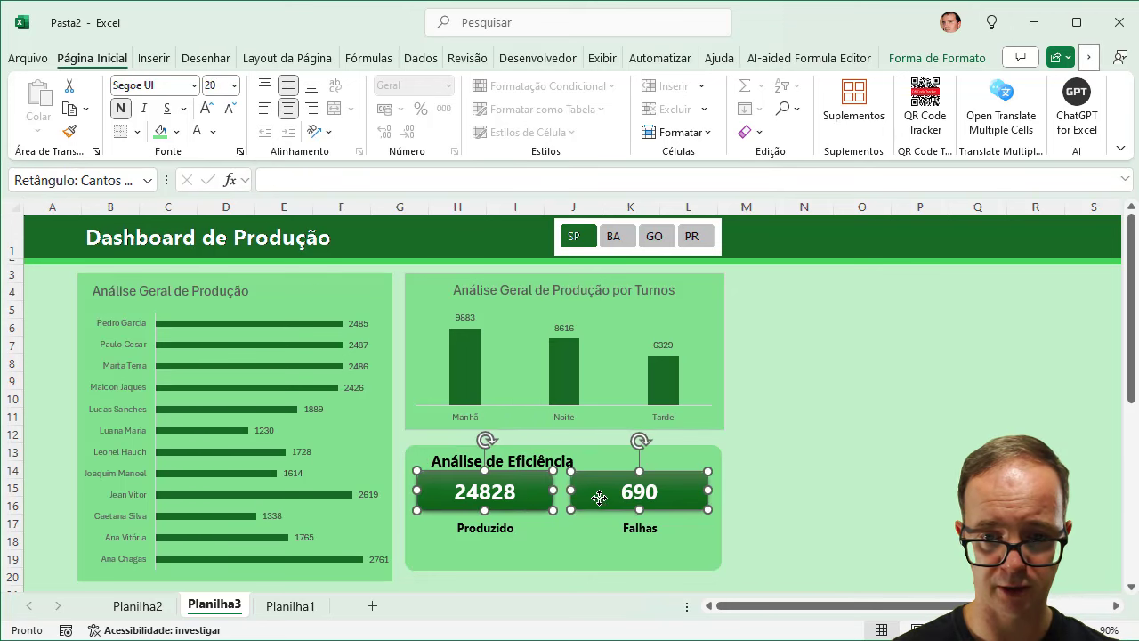
pyautogui.keyDown('ctrl'); pyautogui.click(640, 528); pyautogui.keyUp('ctrl')
pyautogui.keyDown('ctrl'); pyautogui.click(488, 528); pyautogui.keyUp('ctrl')
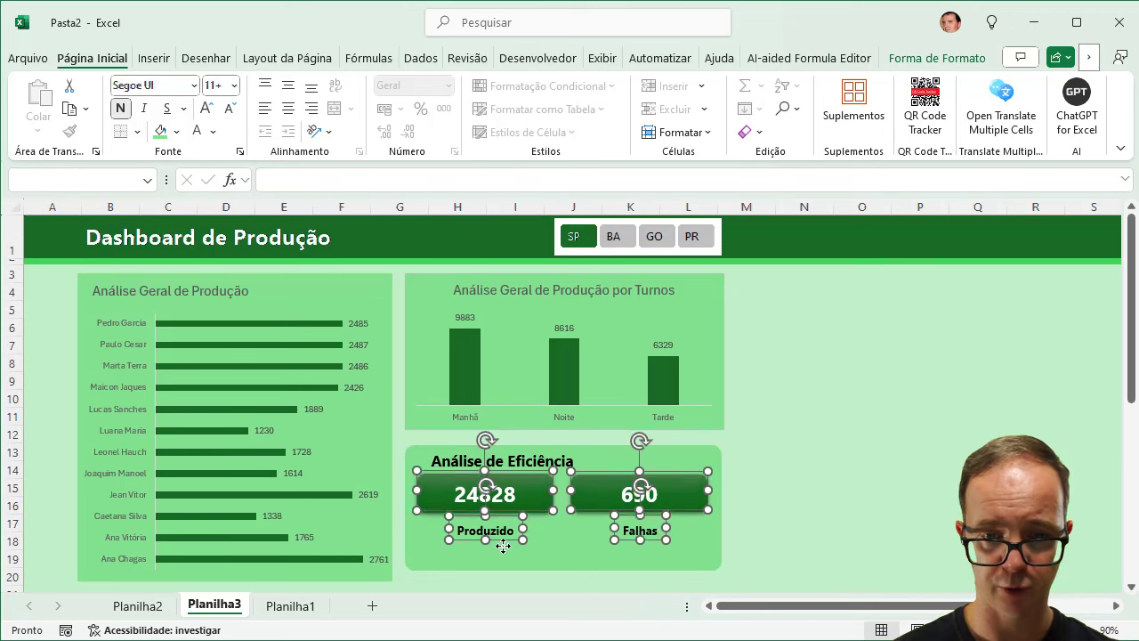
pyautogui.moveTo(501, 542); pyautogui.dragTo(506, 548)
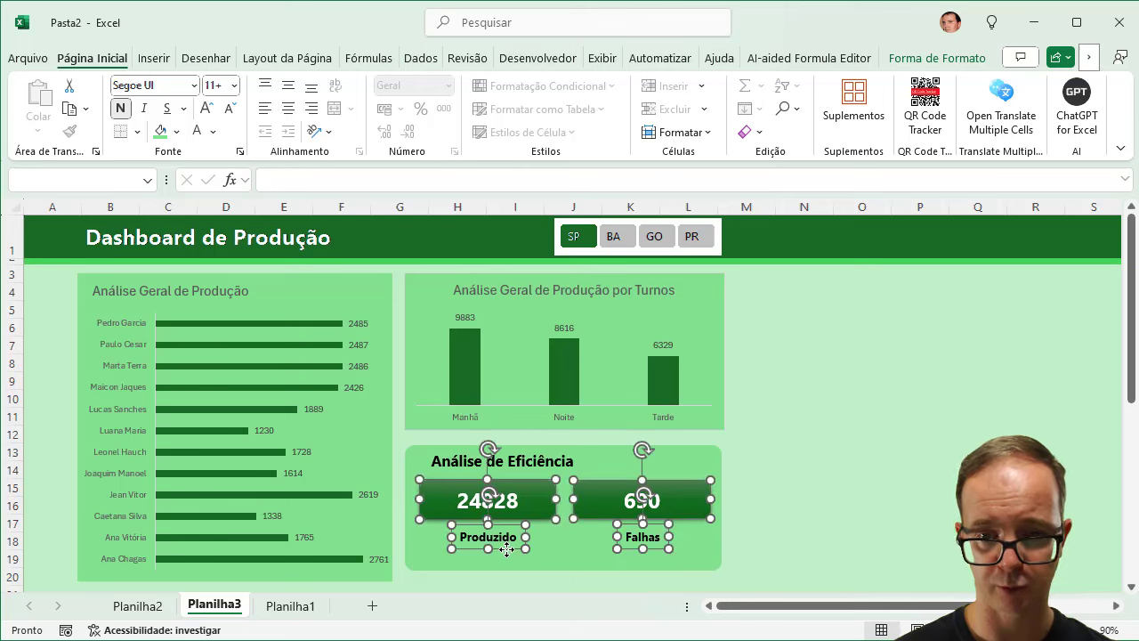
pyautogui.click(847, 484)
# Step: Align the 690 card with the 24828 card and adjust the Falhas caption alignment
pyautogui.click(681, 501)
pyautogui.moveTo(681, 500); pyautogui.dragTo(683, 496)
pyautogui.click(642, 536)
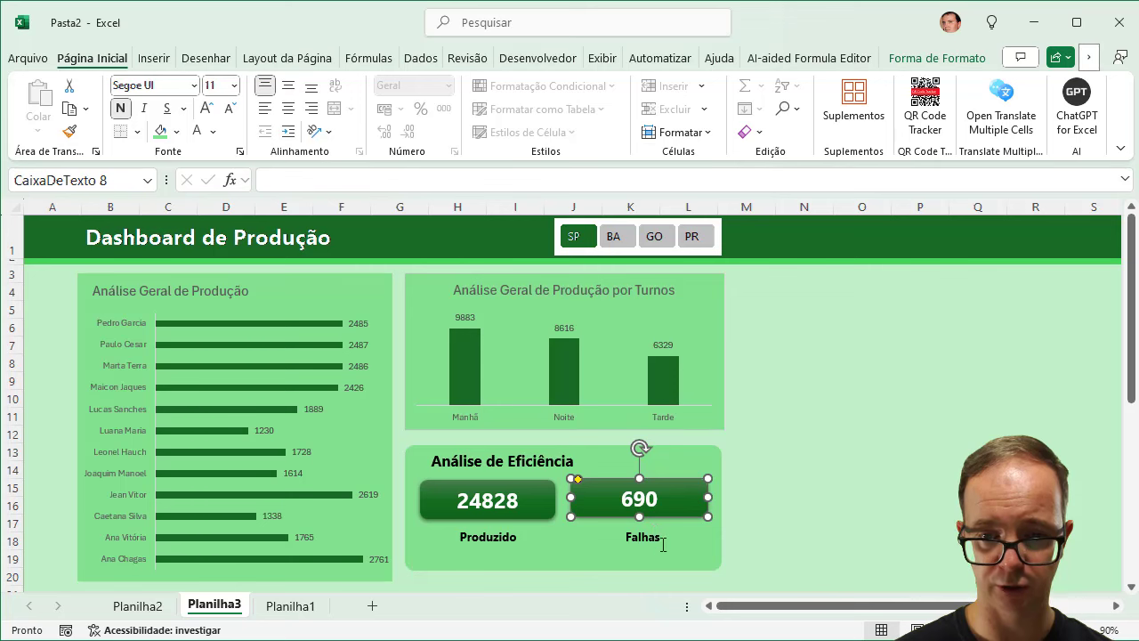
pyautogui.click(845, 494)
pyautogui.click(874, 395)
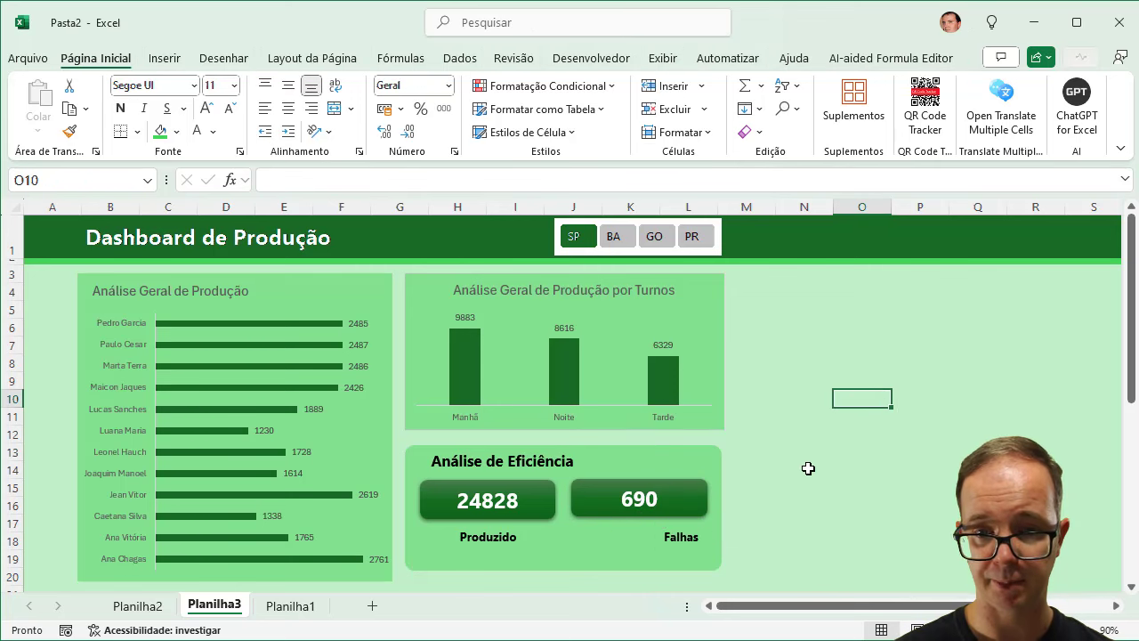
# Step: Restore the Falhas caption centring, then filter the slicer to BA and then GO
pyautogui.hotkey('ctrl', 'z')
pyautogui.click(805, 400)
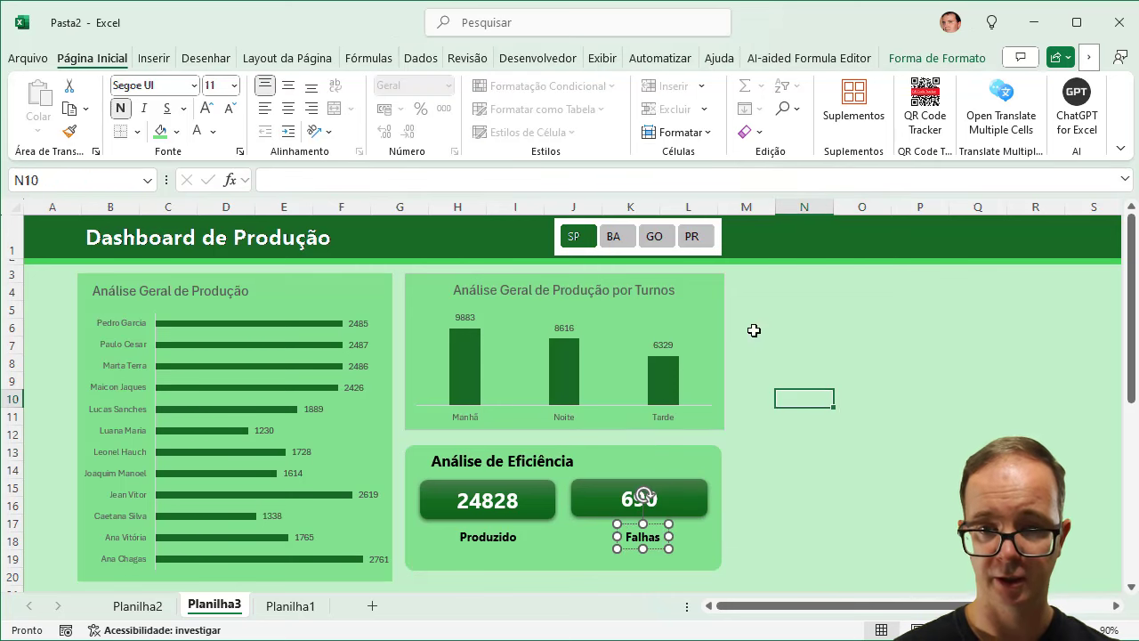
pyautogui.click(620, 238)
pyautogui.click(659, 242)
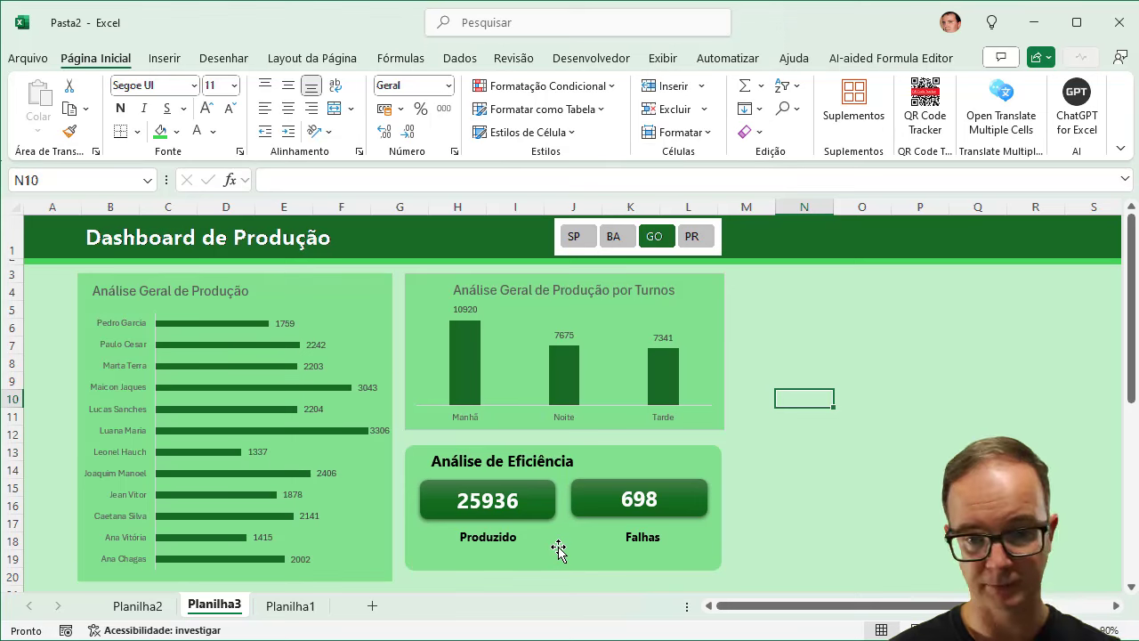
# Step: On Planilha2, type the label 'Eficiência' in G13
pyautogui.click(139, 606)
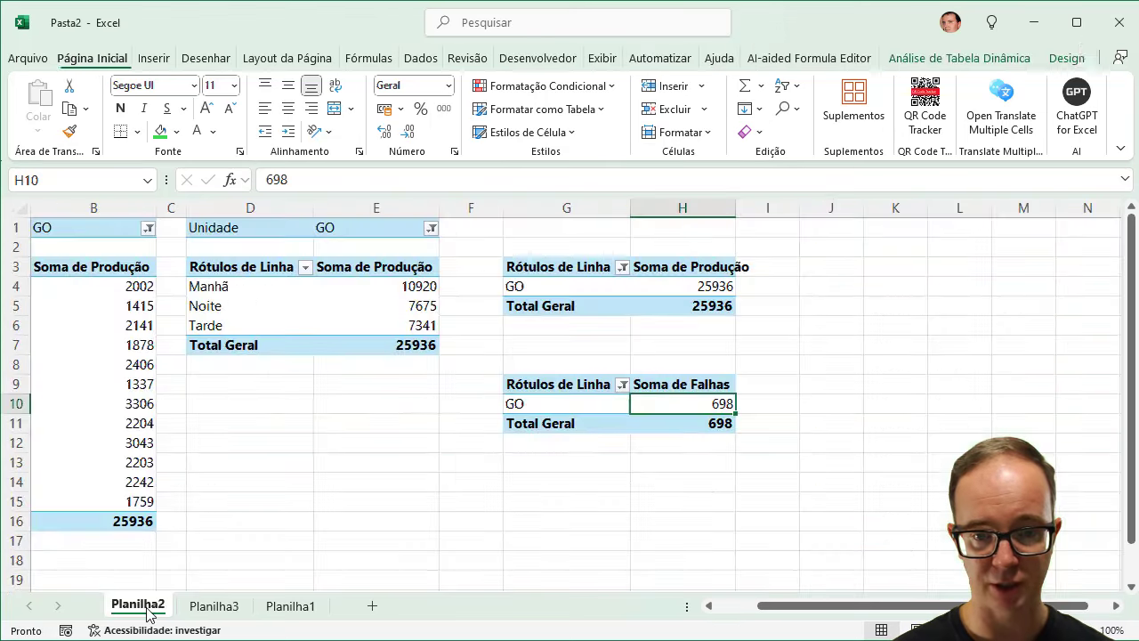
pyautogui.click(653, 463)
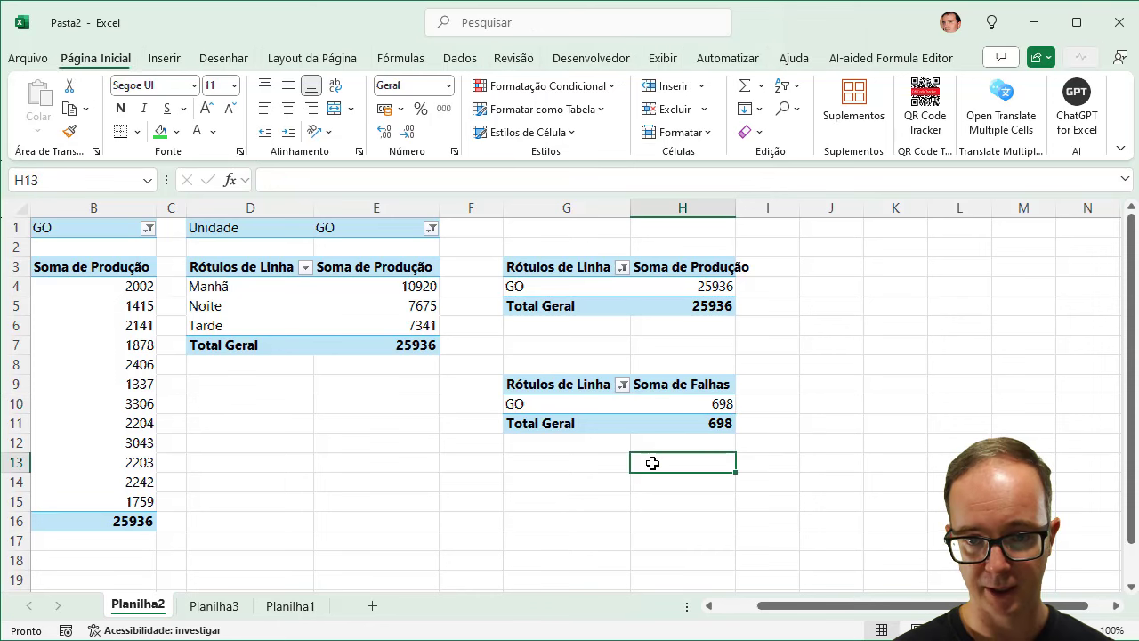
pyautogui.click(568, 466)
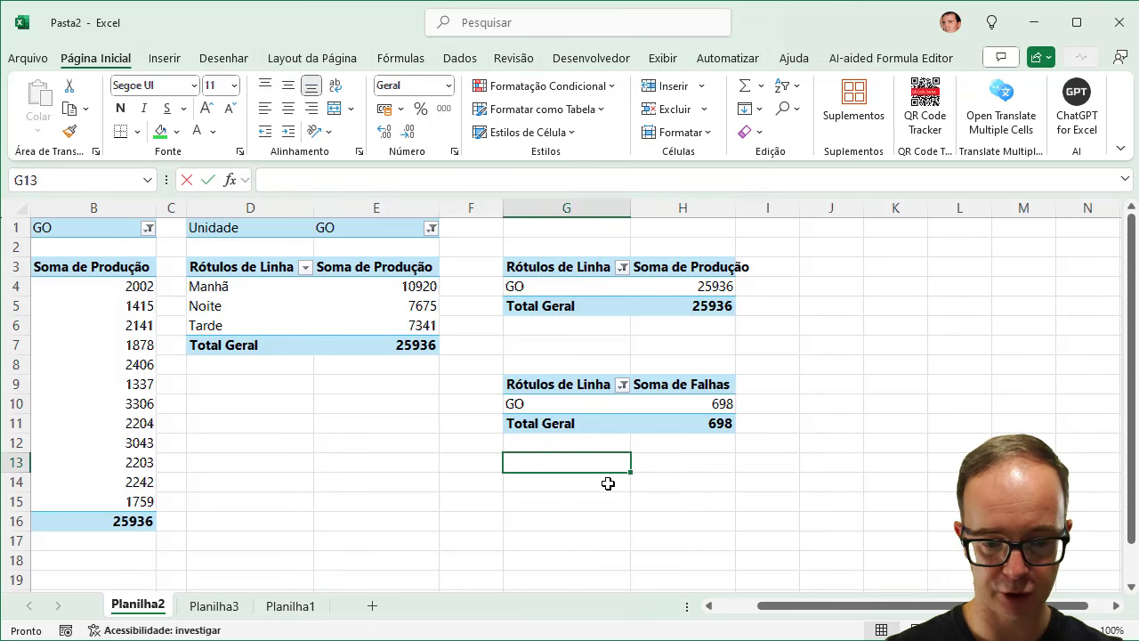
pyautogui.write('Eficiência')
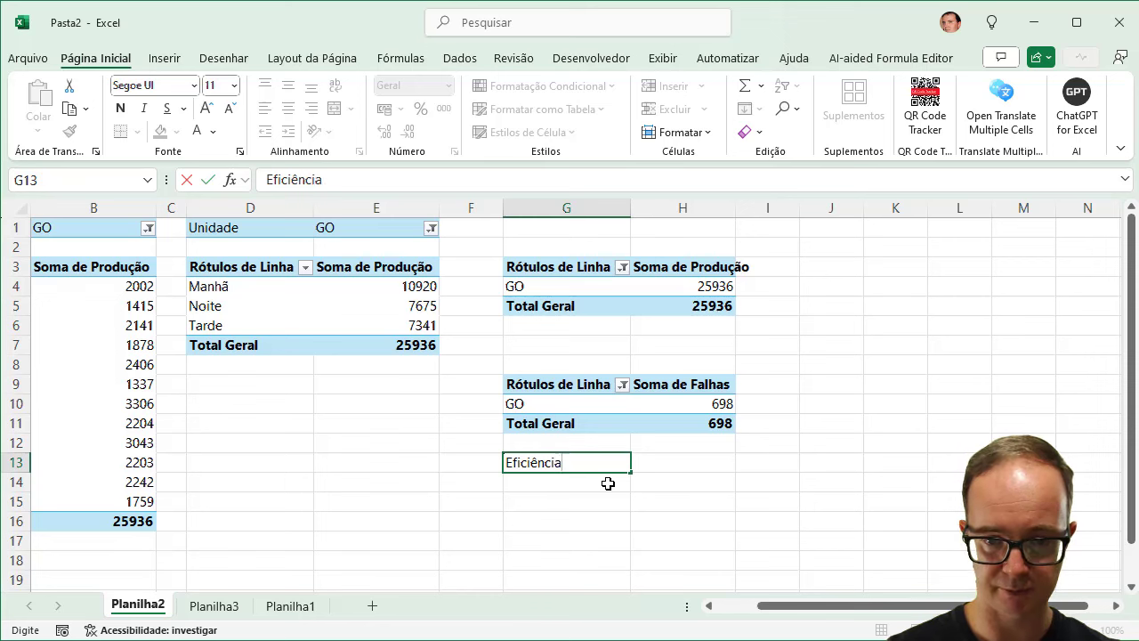
pyautogui.press('Tab')
# Step: Make H13 show 97,31% with 100% minus failures over production
pyautogui.write('=')
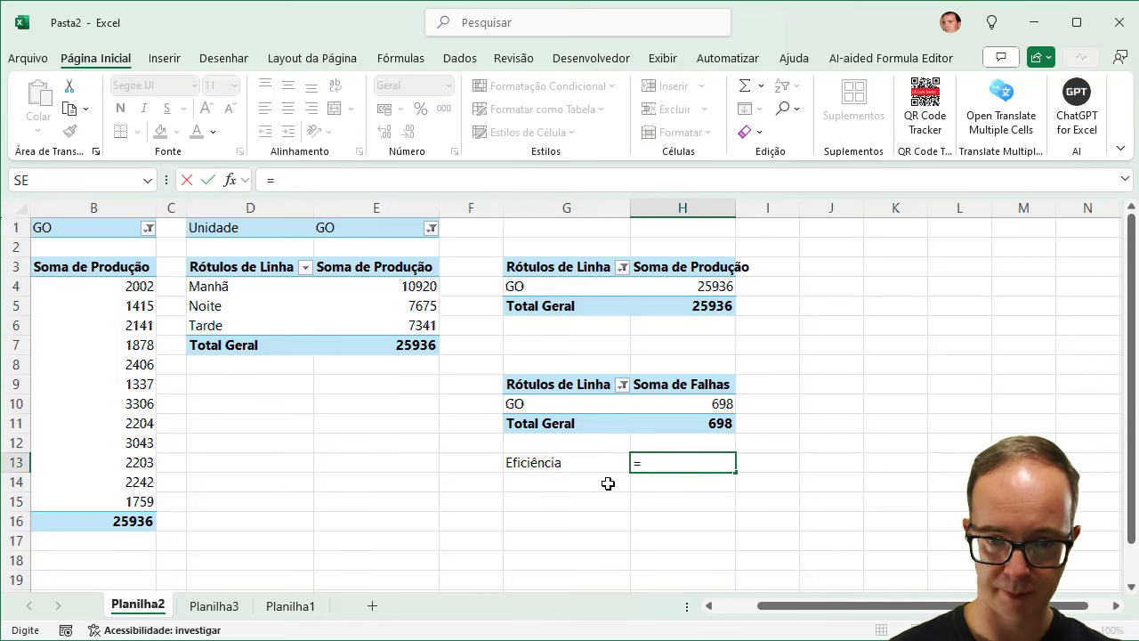
pyautogui.click(693, 407)
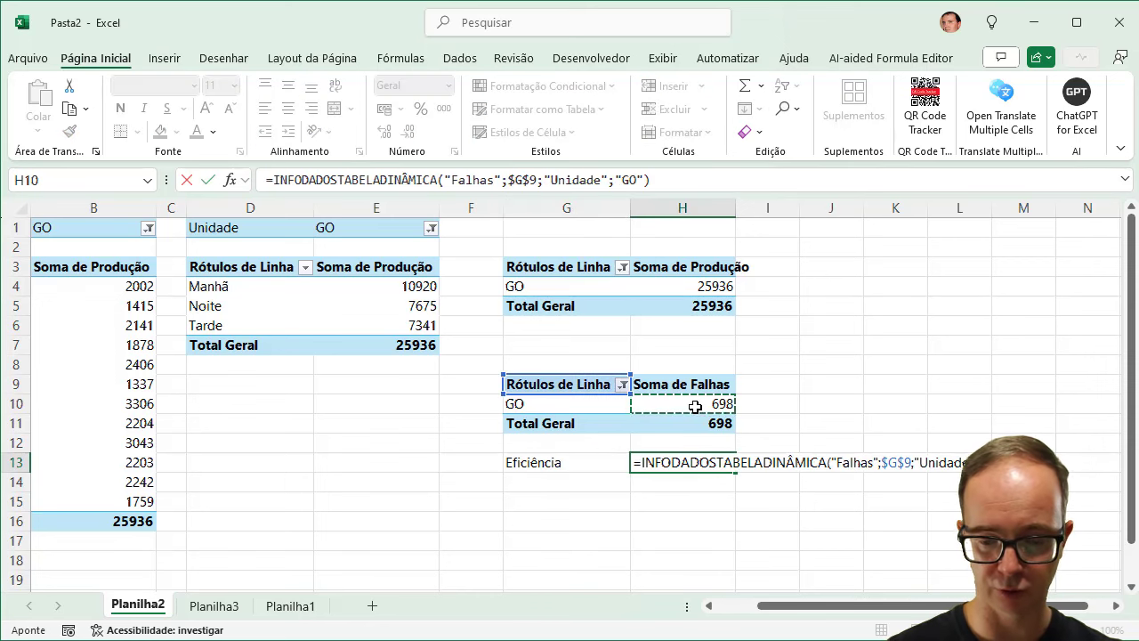
pyautogui.write('/')
pyautogui.click(702, 283)
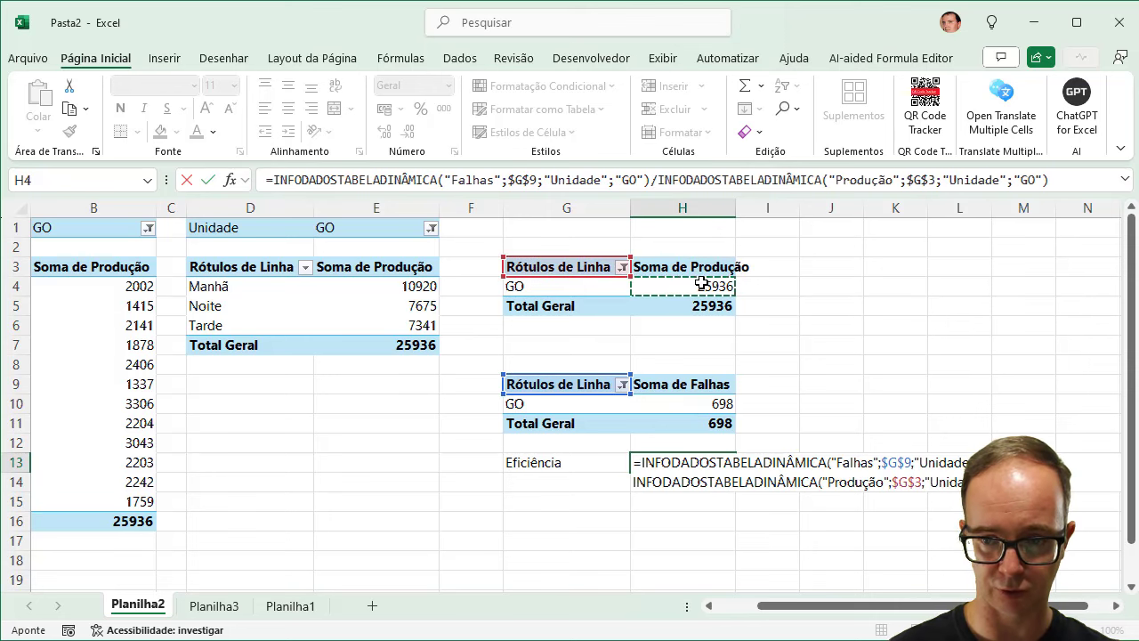
pyautogui.press('Return')
pyautogui.press('Up')
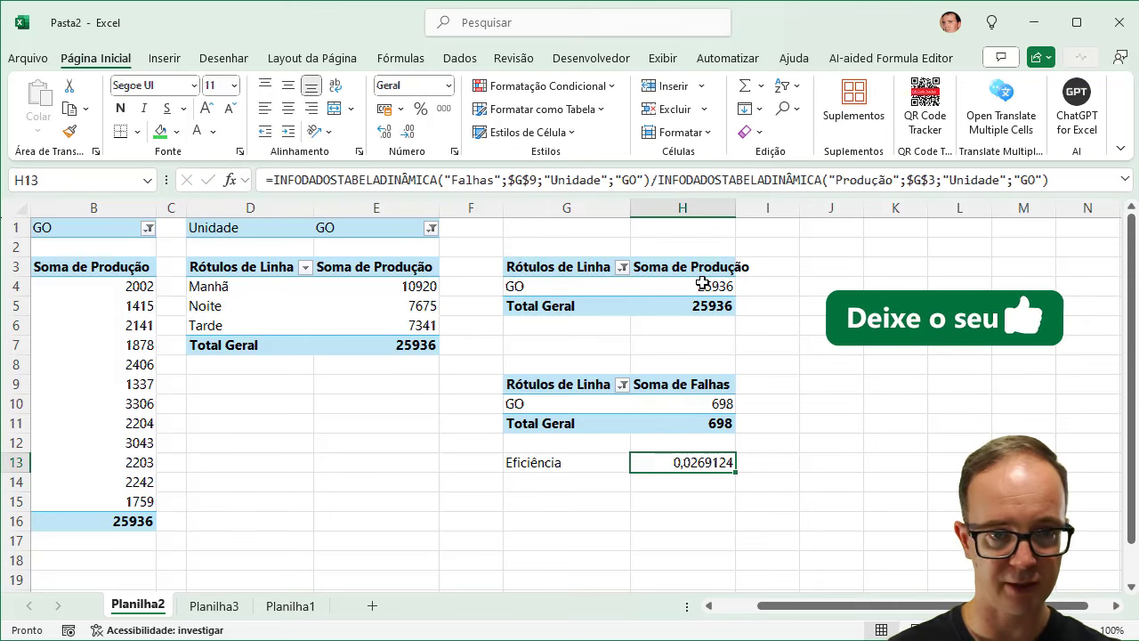
pyautogui.click(275, 181)
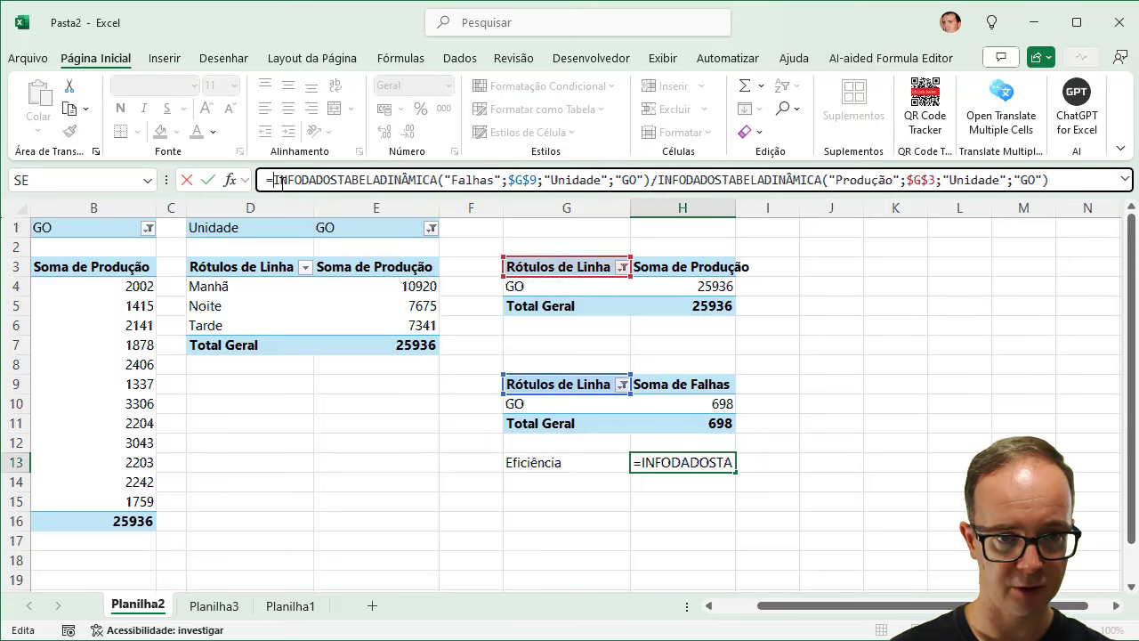
pyautogui.write('100%-')
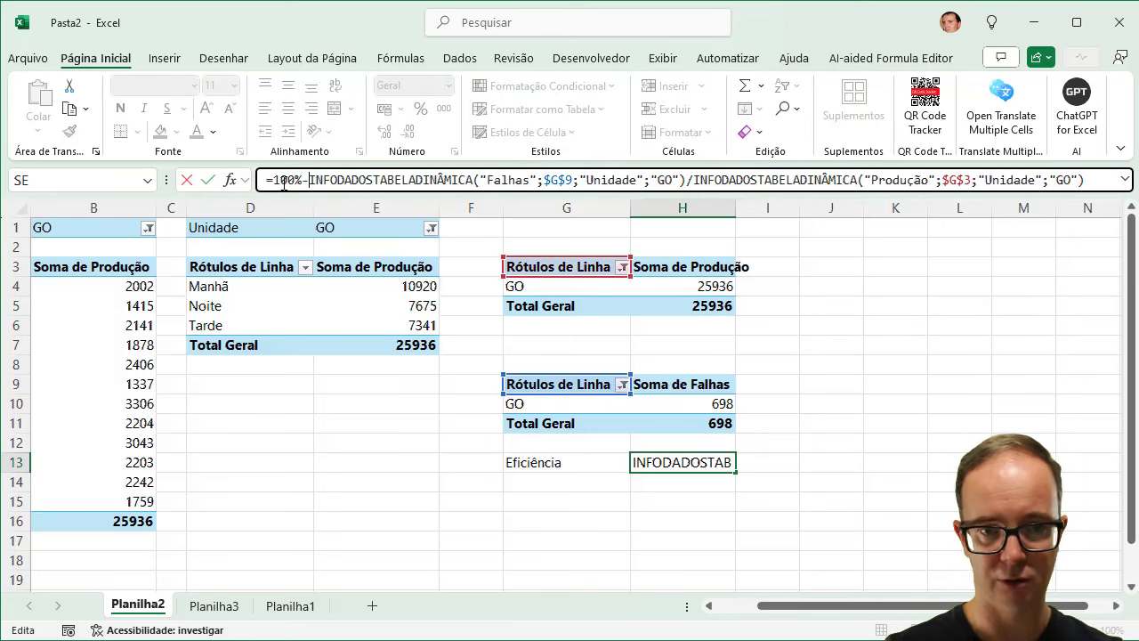
pyautogui.press('Return')
pyautogui.press('Up')
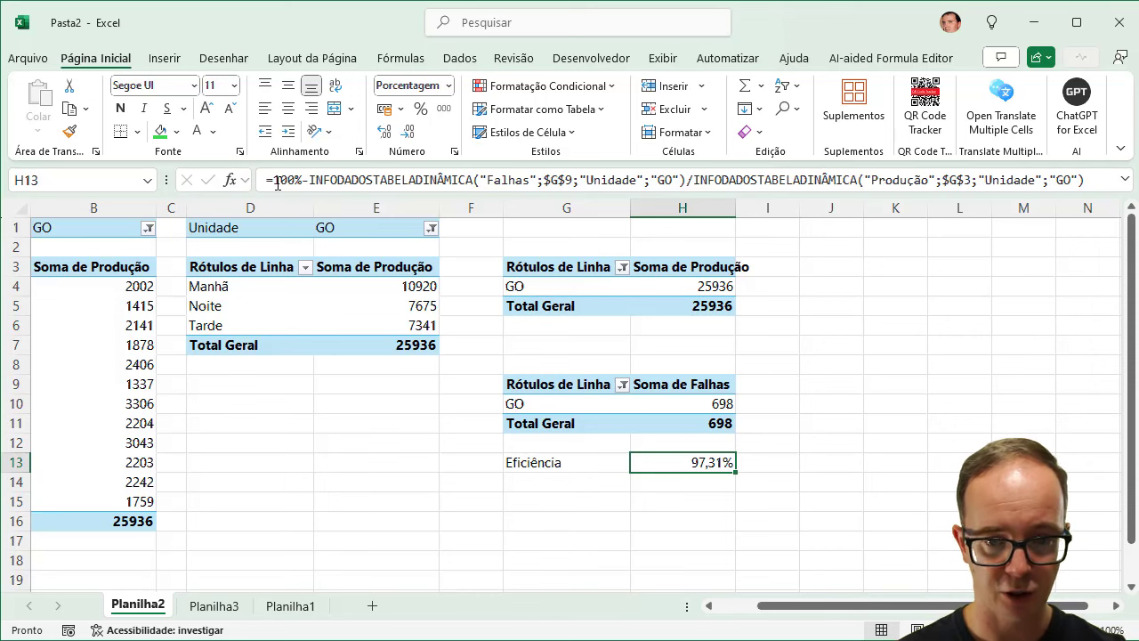
# Step: Put the 2,69% complement (100% minus H13) in H14, then select H13:H14
pyautogui.click(218, 607)
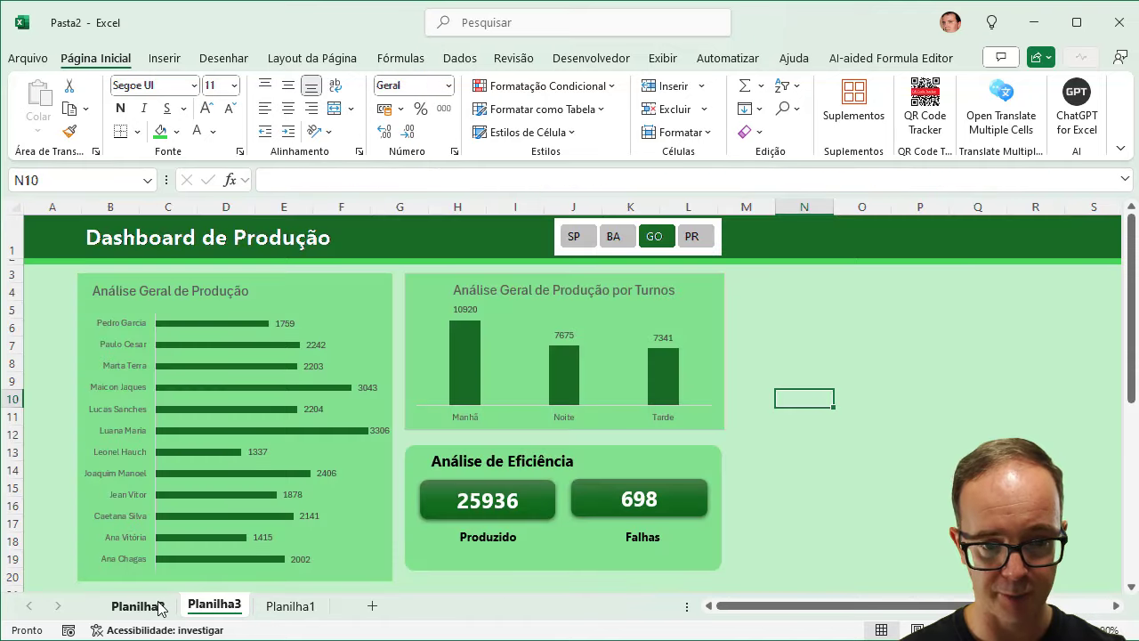
pyautogui.click(142, 607)
pyautogui.click(545, 499)
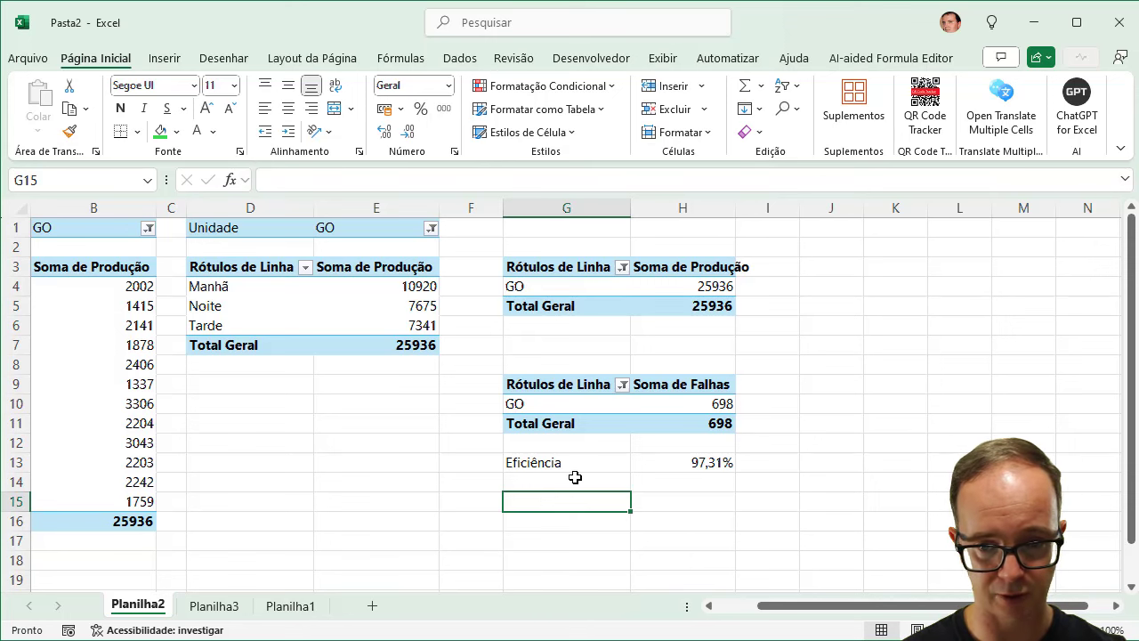
pyautogui.click(642, 479)
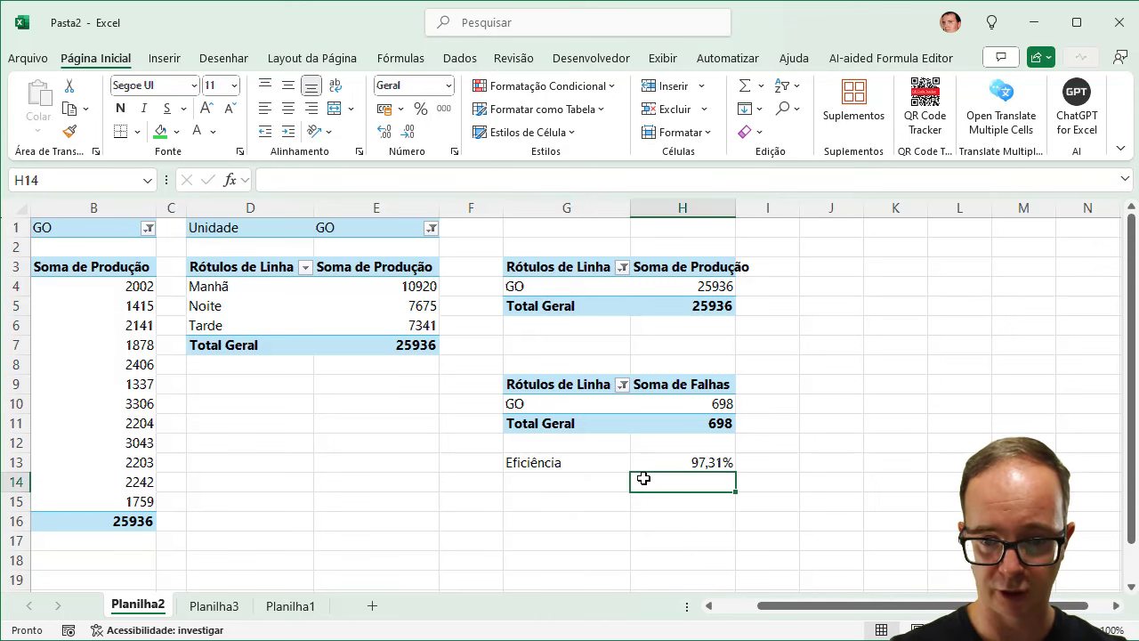
pyautogui.write('=100%-')
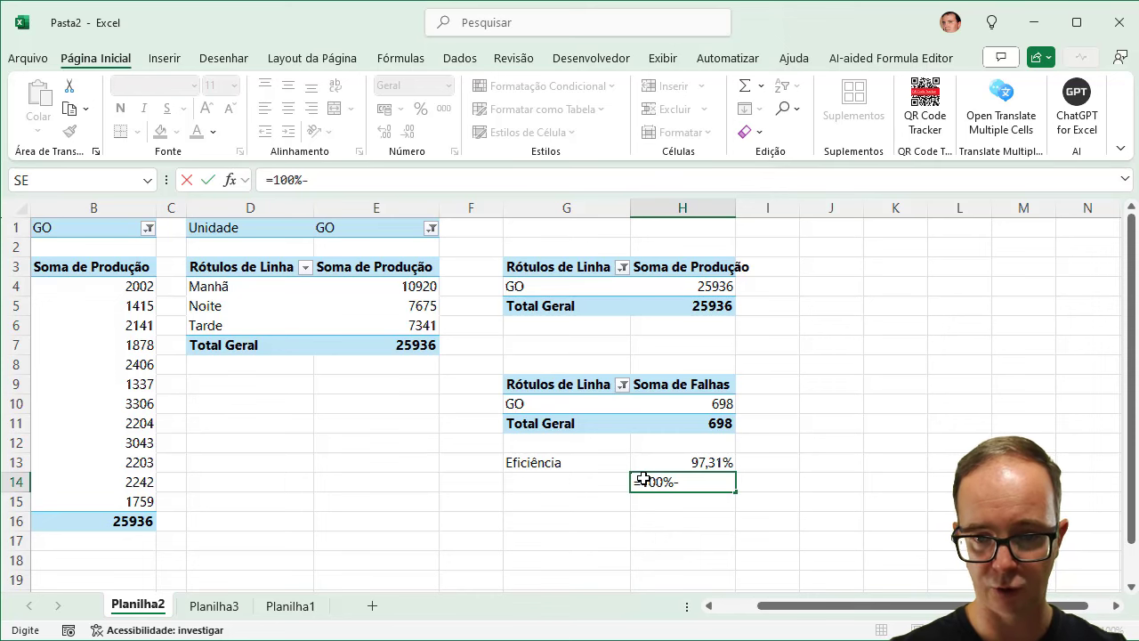
pyautogui.press('Up')
pyautogui.press('Return')
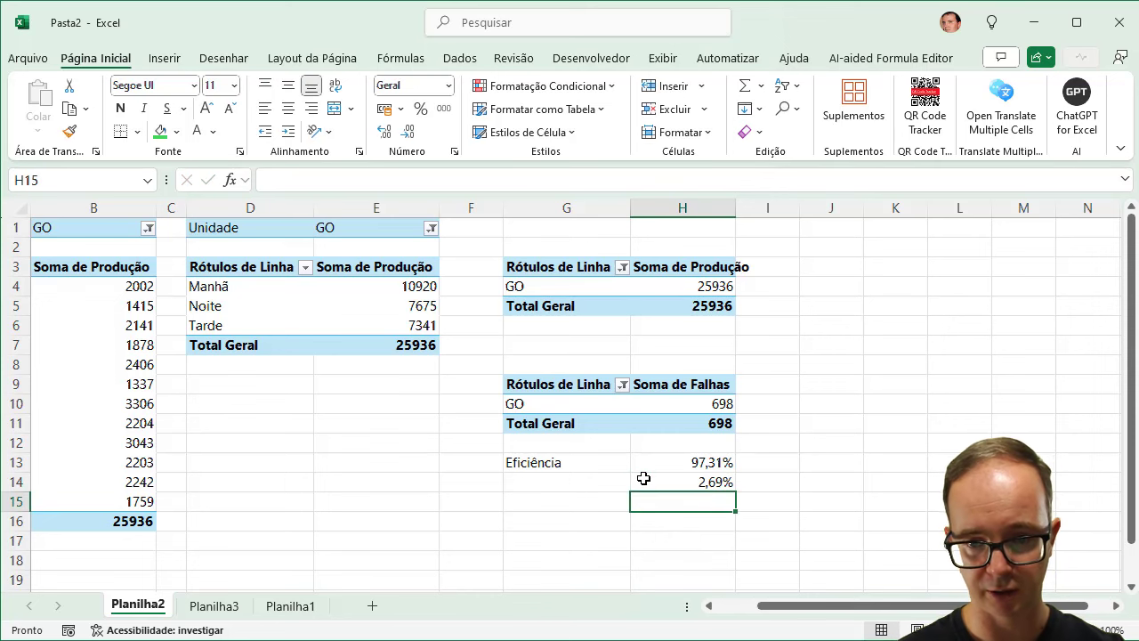
pyautogui.moveTo(685, 462); pyautogui.dragTo(683, 482)
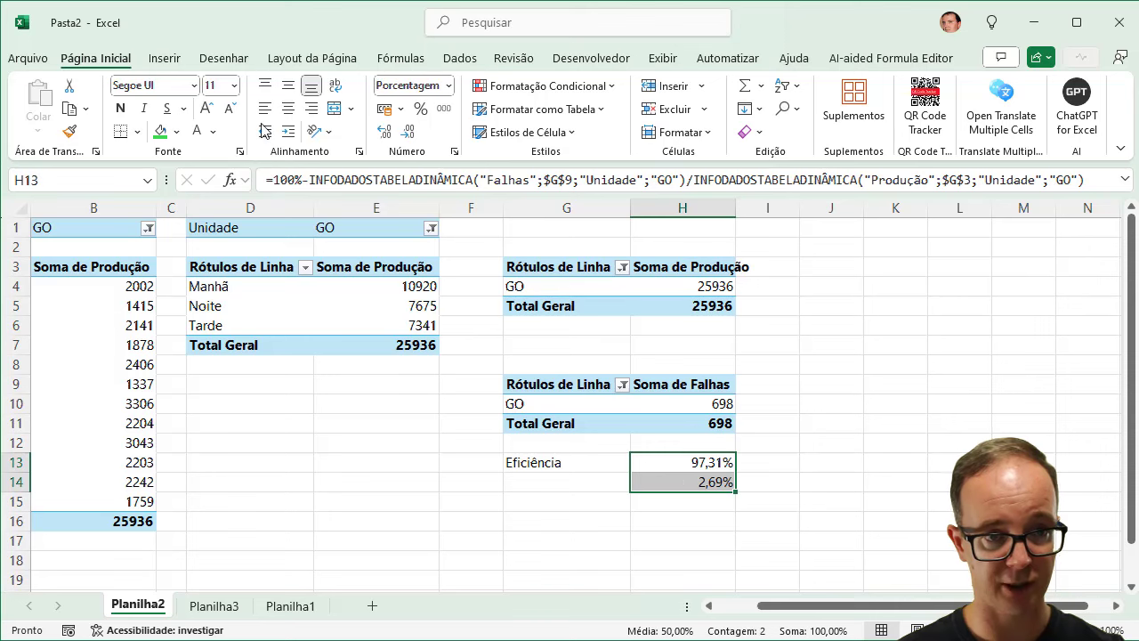
# Step: Insert a doughnut chart of the 97,31%/2,69% values, delete its legend and shrink it
pyautogui.click(164, 59)
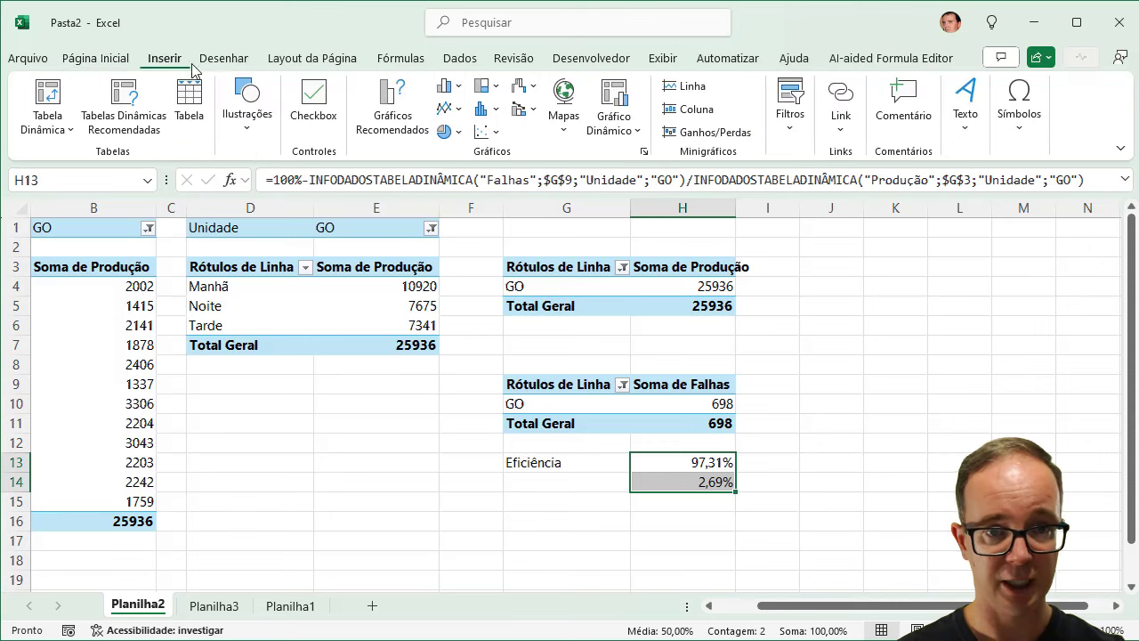
pyautogui.click(450, 132)
pyautogui.click(460, 362)
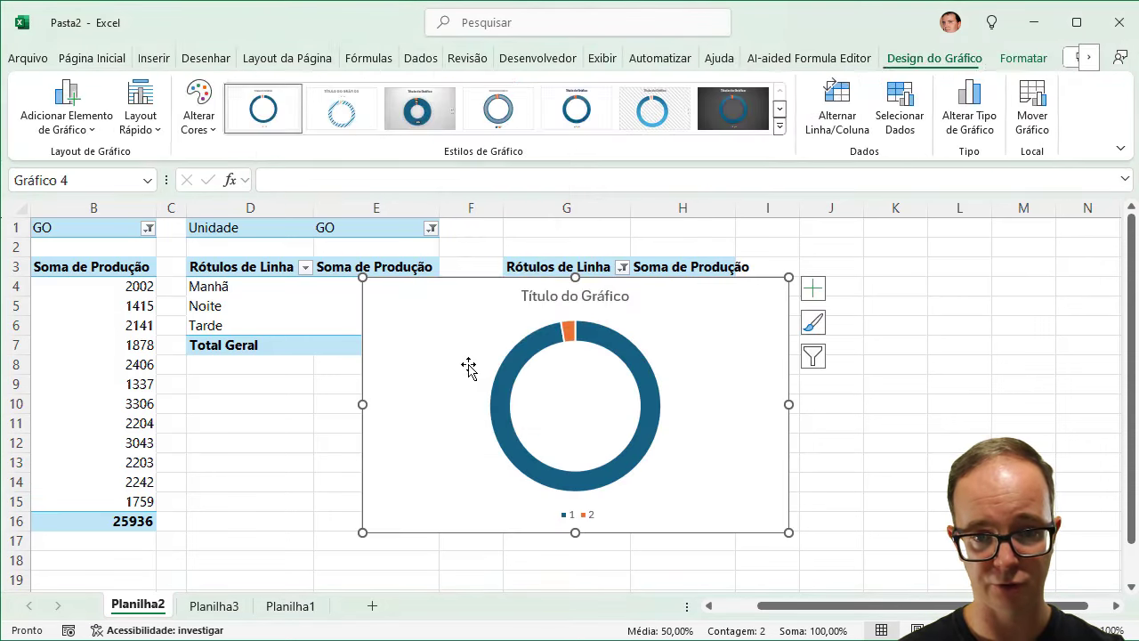
pyautogui.click(585, 517)
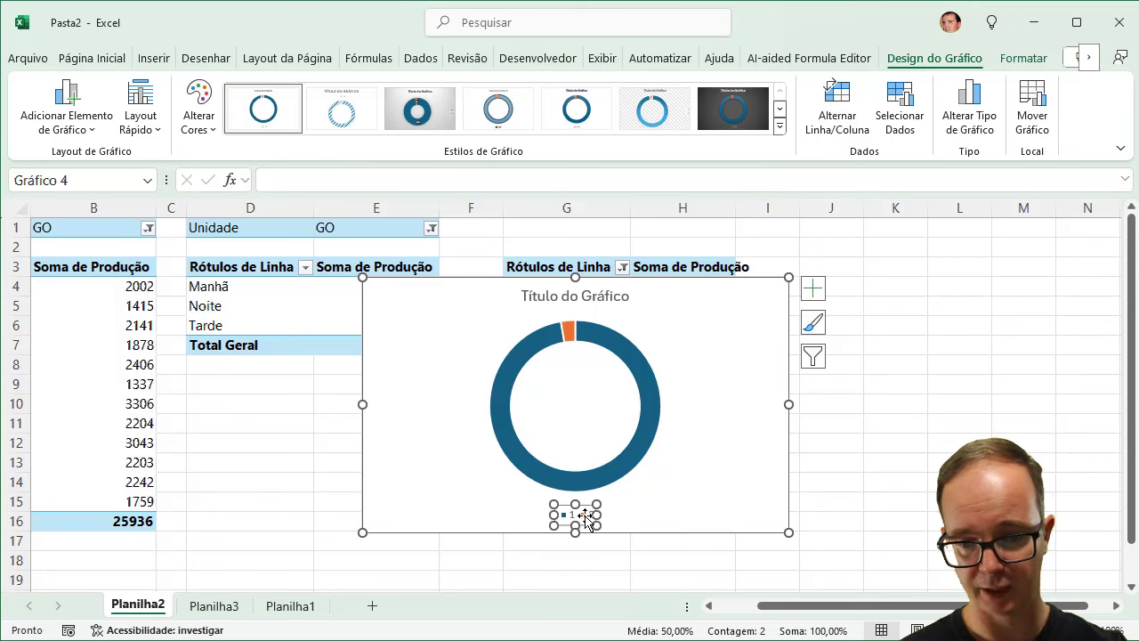
pyautogui.press('Delete')
pyautogui.click(615, 304)
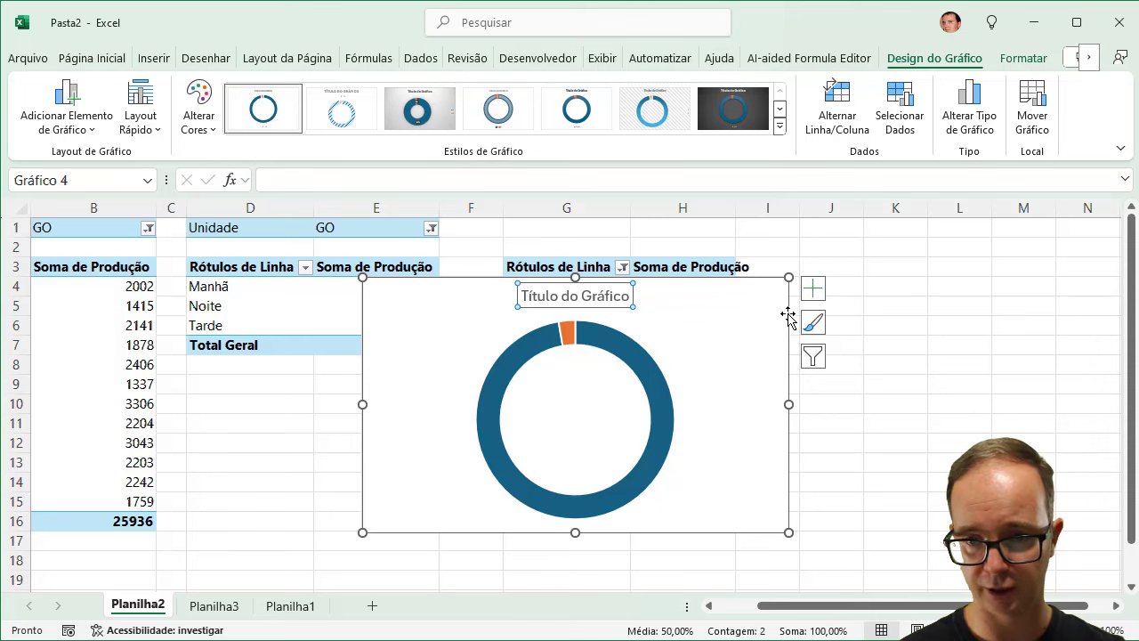
pyautogui.moveTo(787, 274)
pyautogui.mouseDown()
pyautogui.moveTo(575, 346)
pyautogui.moveTo(427, 347)
pyautogui.mouseUp()
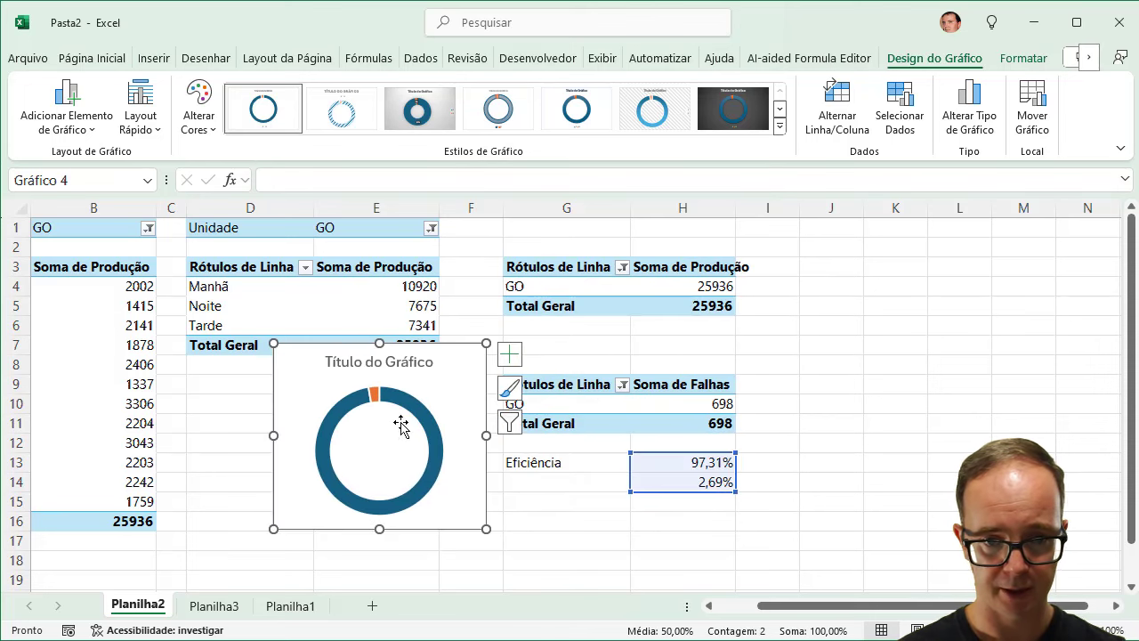
# Step: Open the Shapes gallery under Insert > Illustrations
pyautogui.click(149, 59)
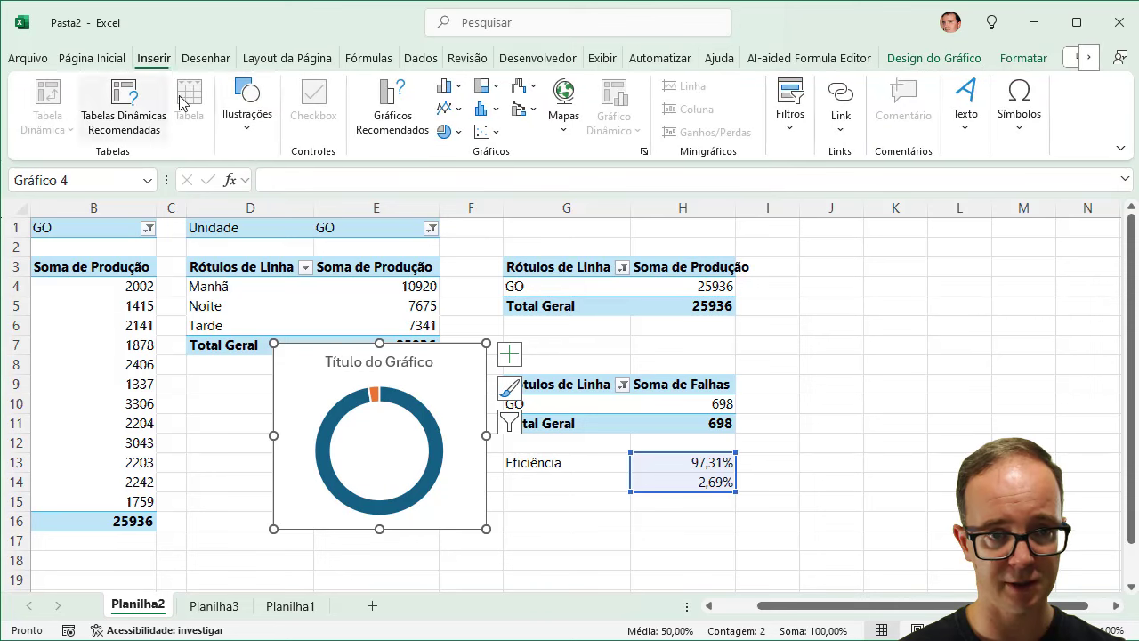
pyautogui.click(239, 135)
pyautogui.click(283, 201)
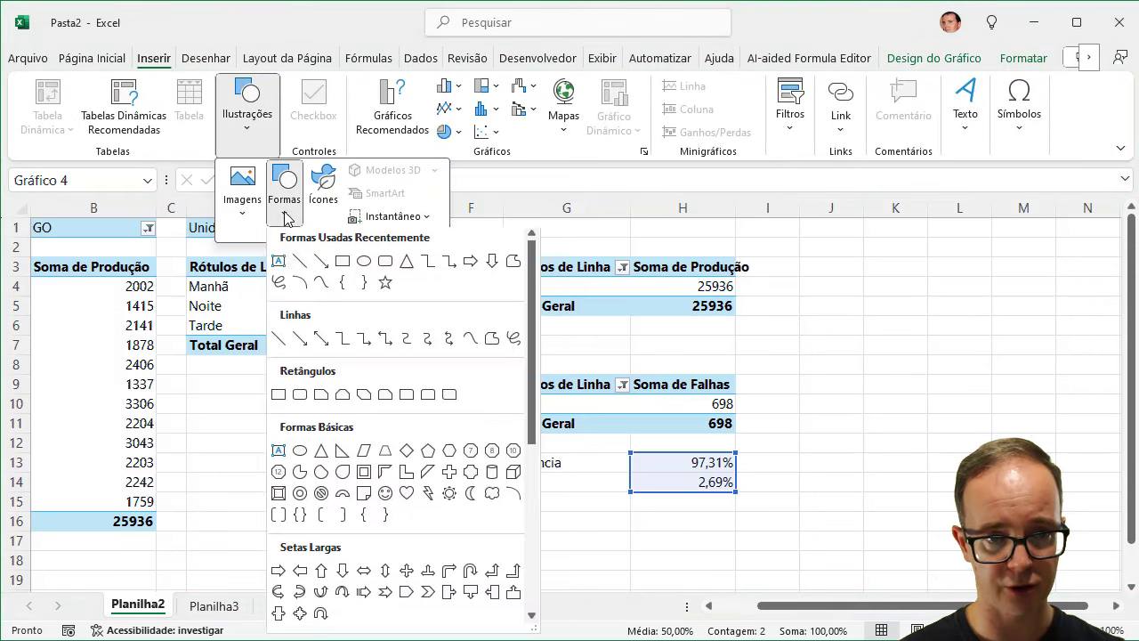
# Step: Draw a text box linked to the efficiency cell H13 (=$H$13)
pyautogui.click(281, 261)
pyautogui.click(796, 352)
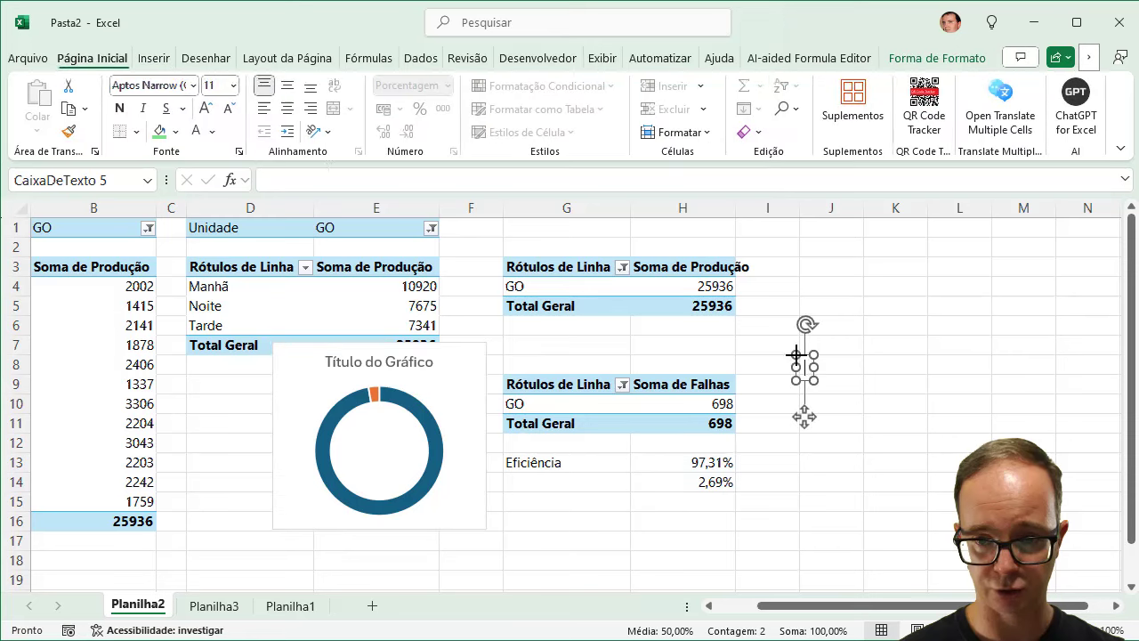
pyautogui.click(336, 182)
pyautogui.write('=')
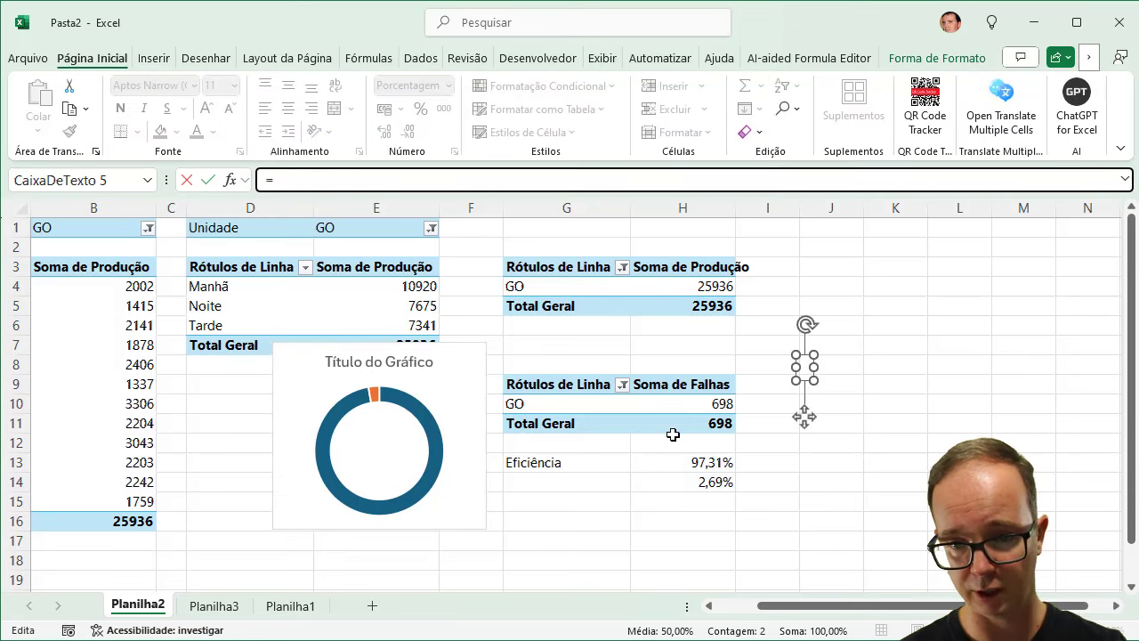
pyautogui.click(691, 463)
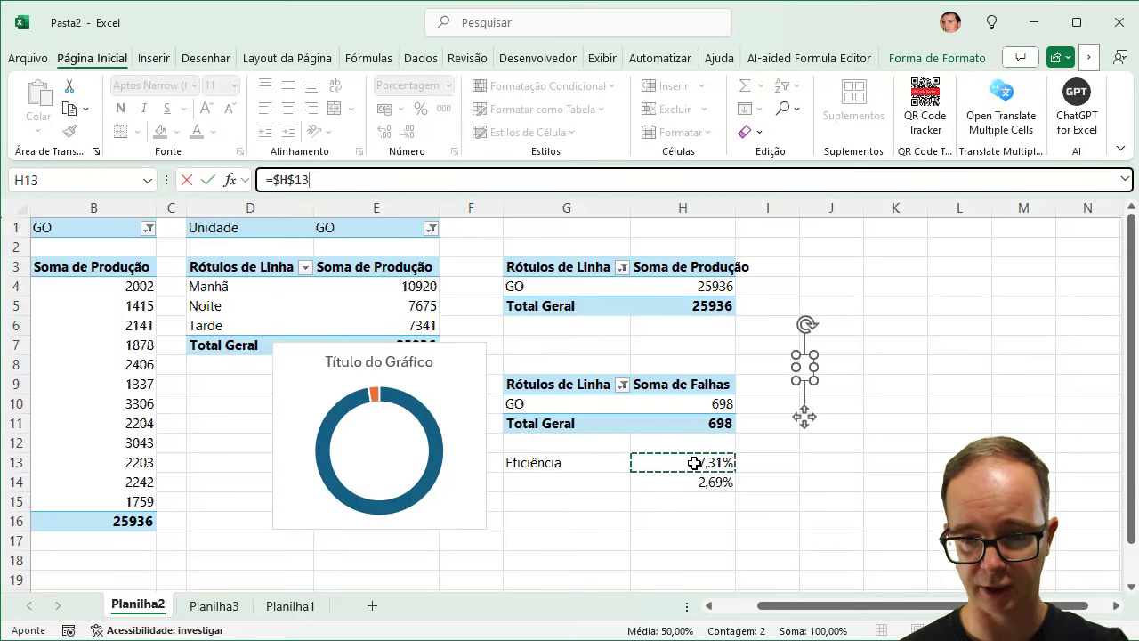
pyautogui.press('Return')
# Step: Move the 97,31% label into the doughnut's centre and cut the chart from Planilha2
pyautogui.moveTo(838, 384)
pyautogui.mouseDown()
pyautogui.moveTo(453, 441)
pyautogui.moveTo(396, 468)
pyautogui.mouseUp()
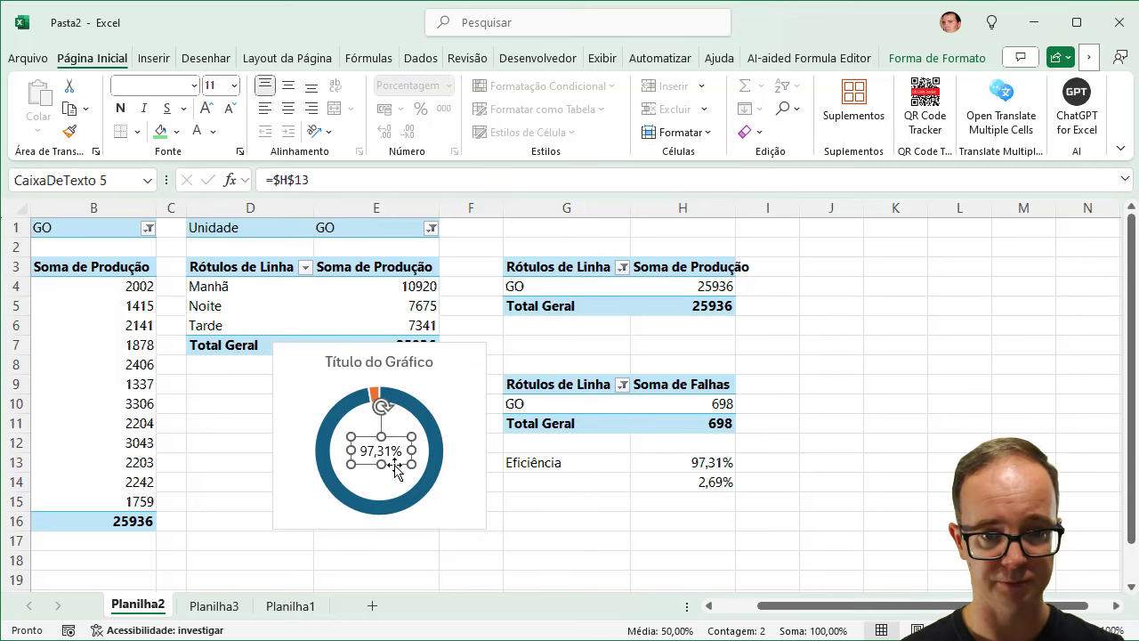
pyautogui.click(461, 472)
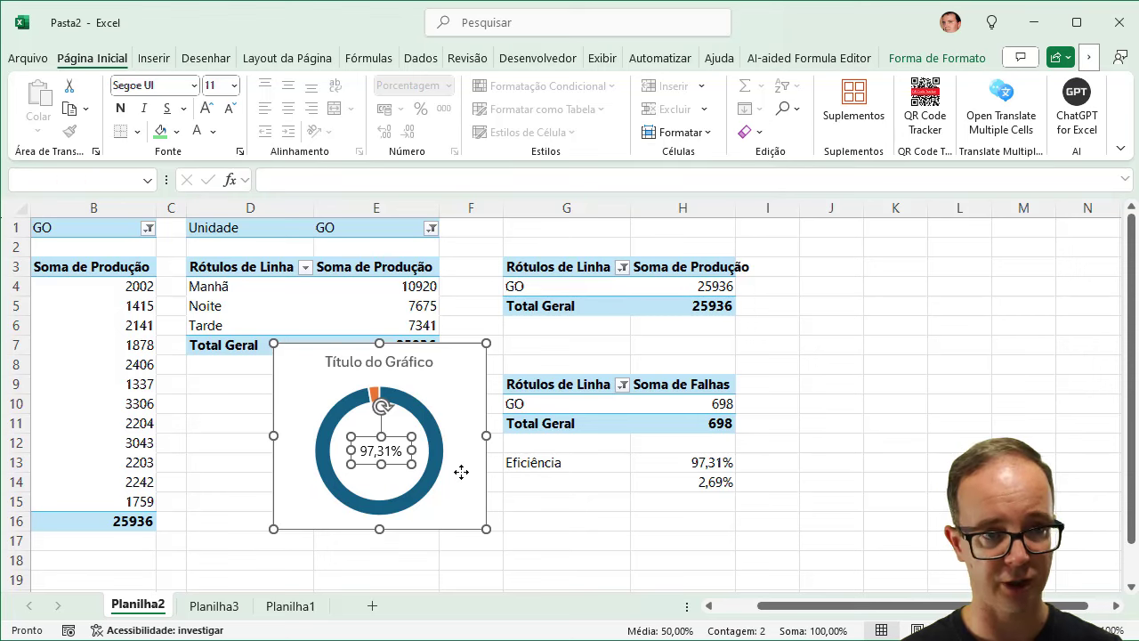
pyautogui.press('Escape')
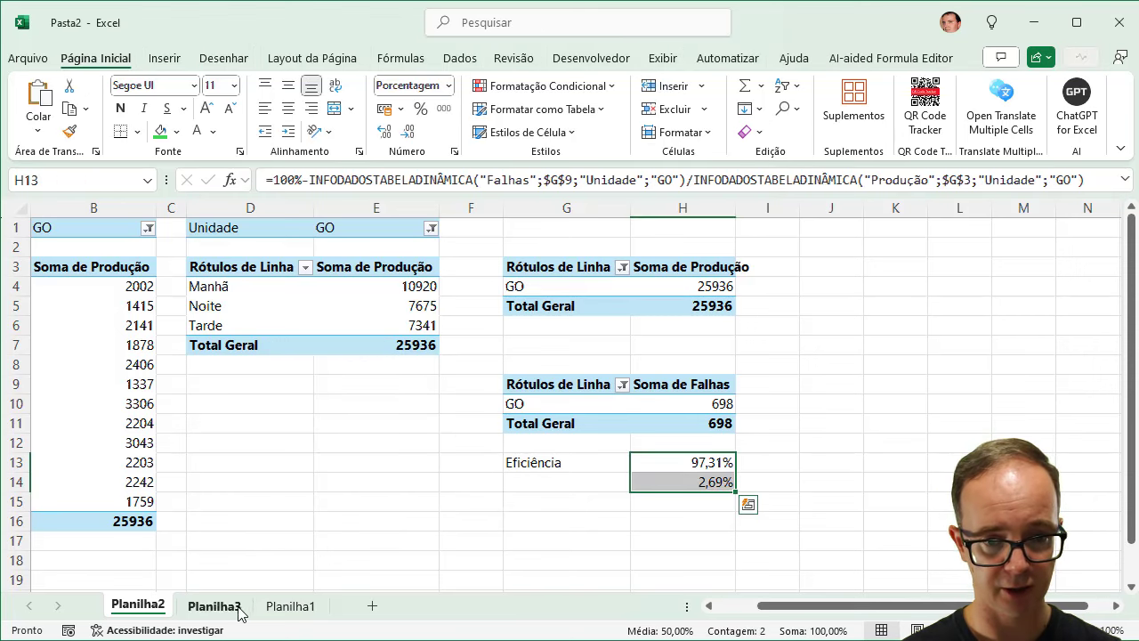
# Step: Paste the doughnut chart onto the Planilha3 dashboard and nudge it right
pyautogui.click(218, 606)
pyautogui.click(766, 298)
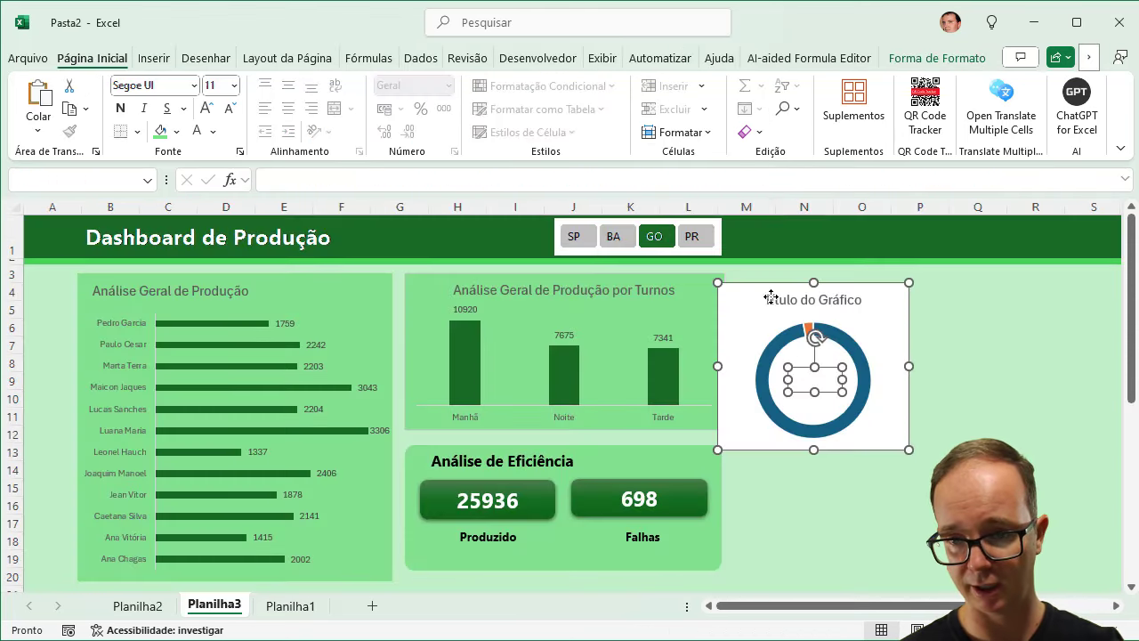
pyautogui.hotkey('ctrl', 'v')
pyautogui.moveTo(862, 442); pyautogui.dragTo(904, 437)
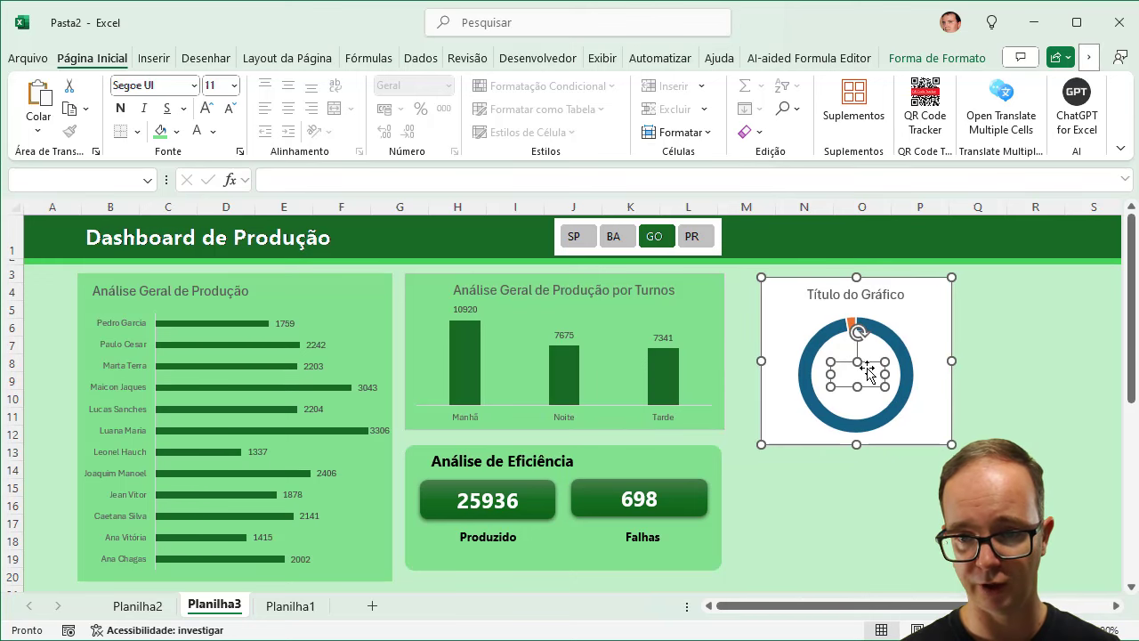
pyautogui.click(999, 361)
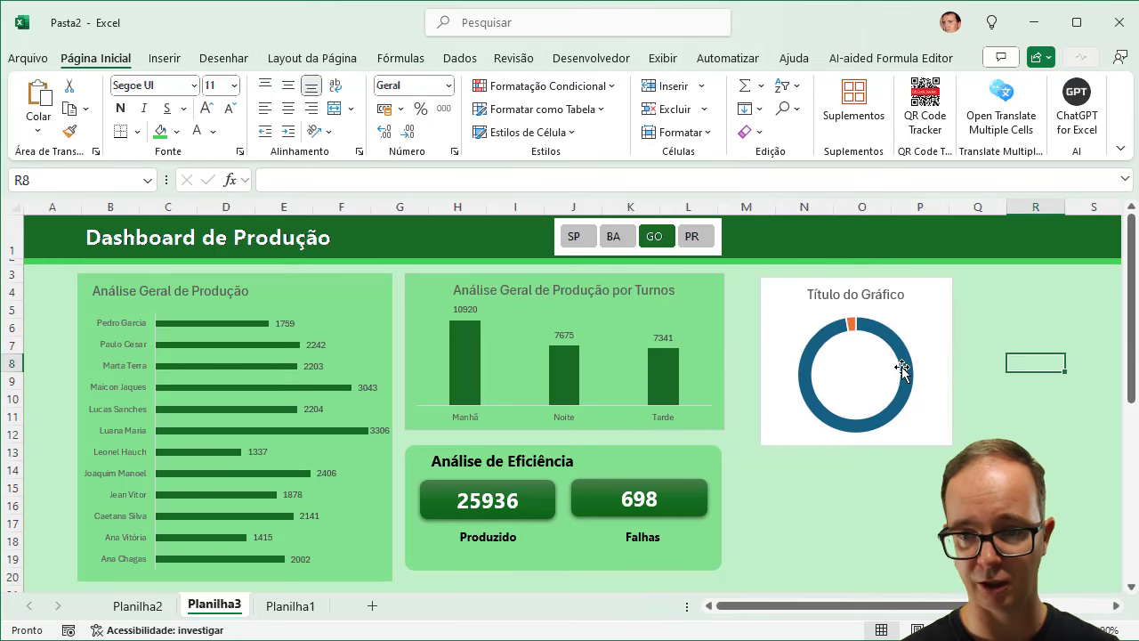
# Step: Relink the centre label to Planilha2!H13 so it shows 97,31%
pyautogui.click(862, 375)
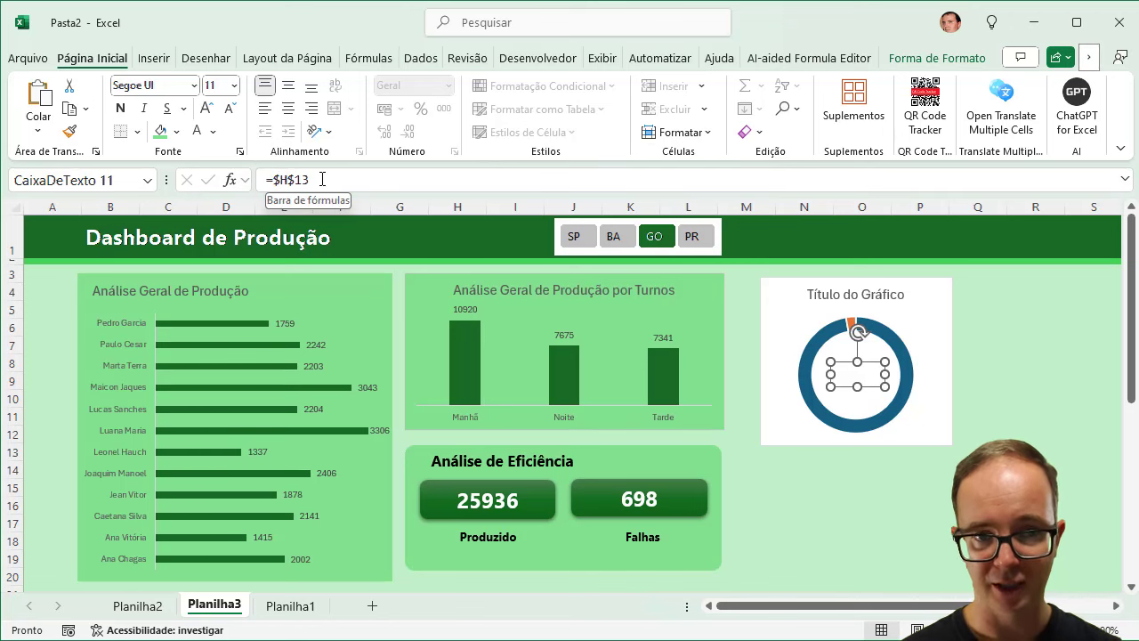
pyautogui.click(307, 179)
pyautogui.moveTo(307, 179); pyautogui.dragTo(255, 180)
pyautogui.write('=')
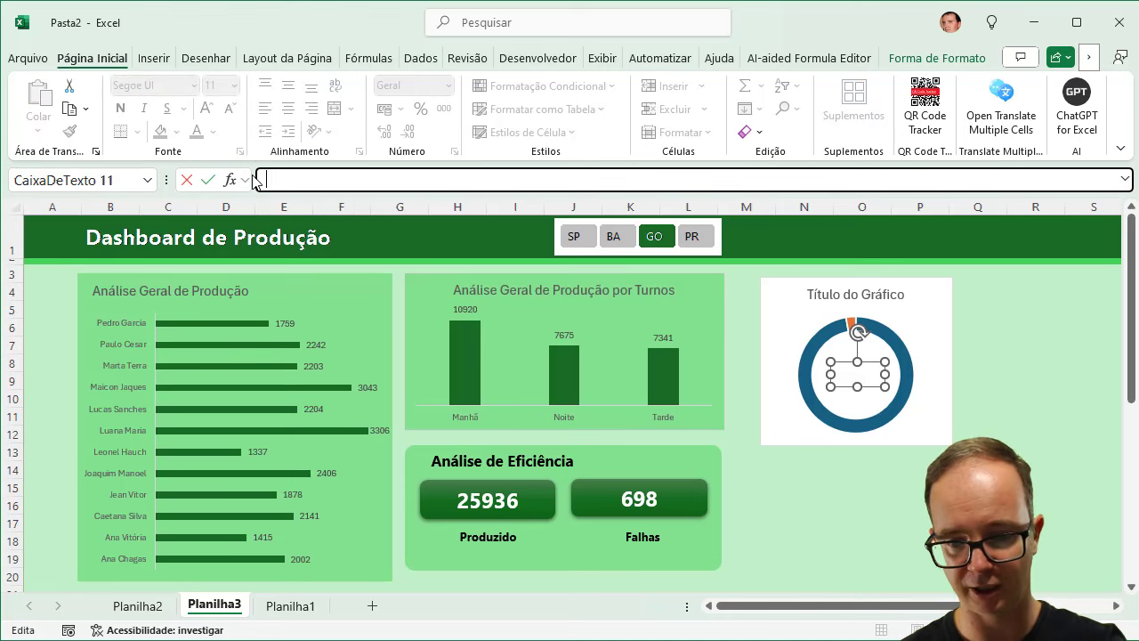
pyautogui.click(164, 612)
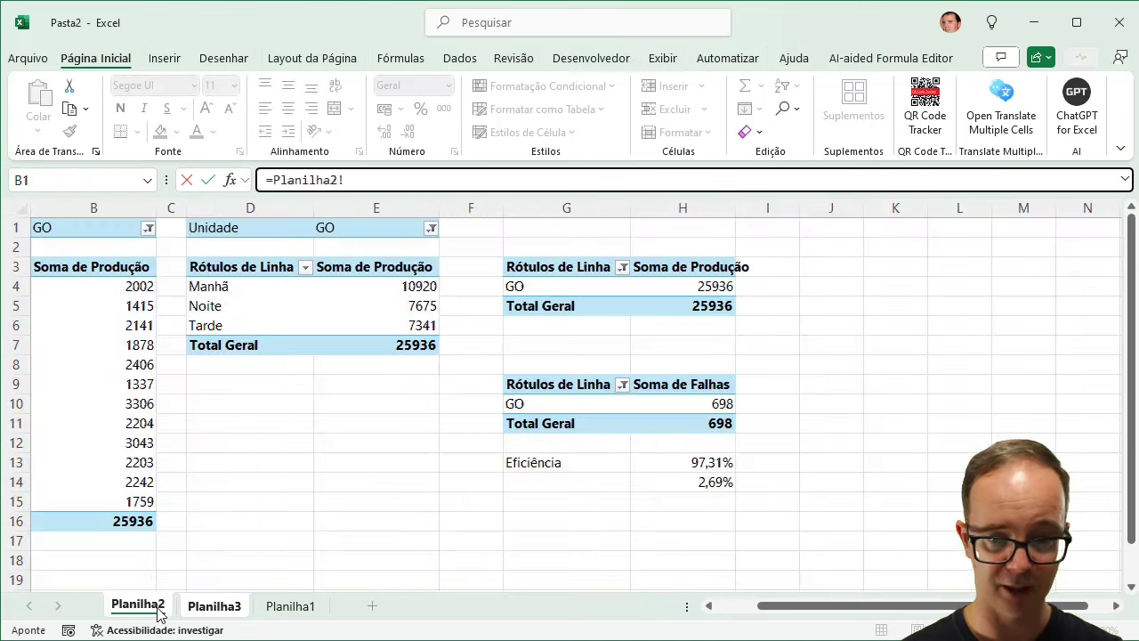
pyautogui.click(707, 462)
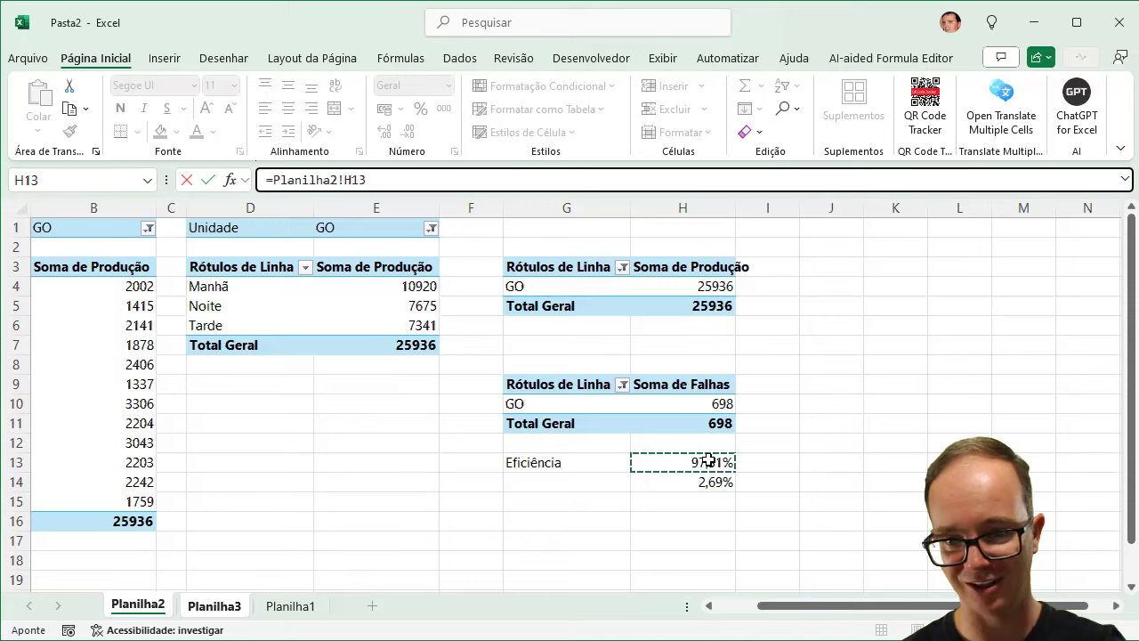
pyautogui.press('Return')
pyautogui.click(979, 435)
# Step: Test the PR, GO and BA slicer filters and inspect the H13 efficiency formula
pyautogui.click(693, 238)
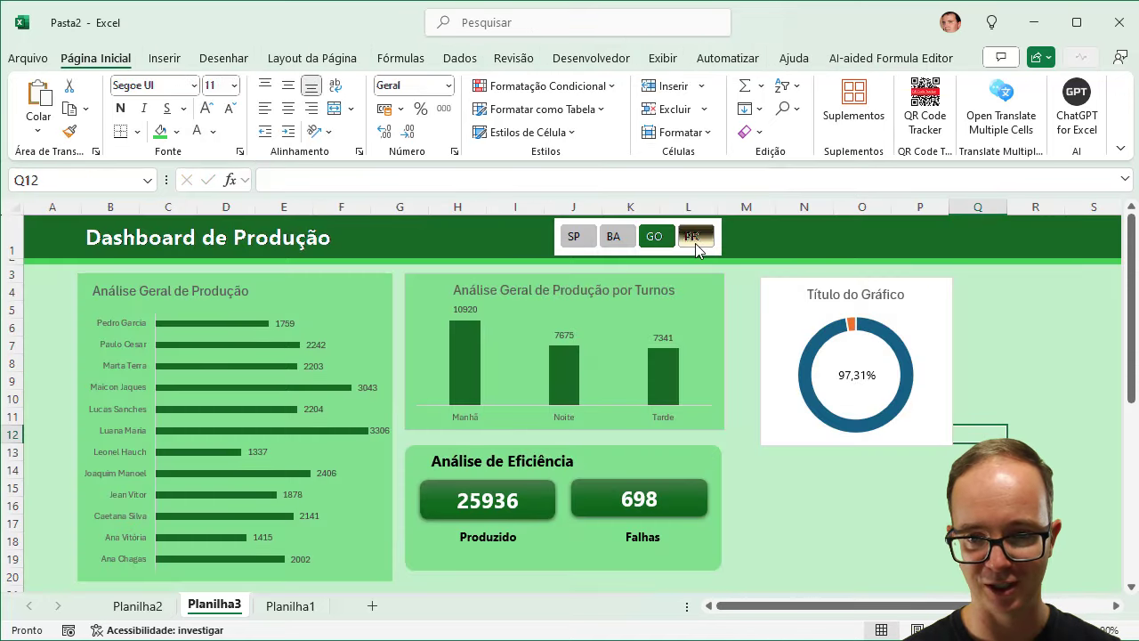
pyautogui.click(654, 236)
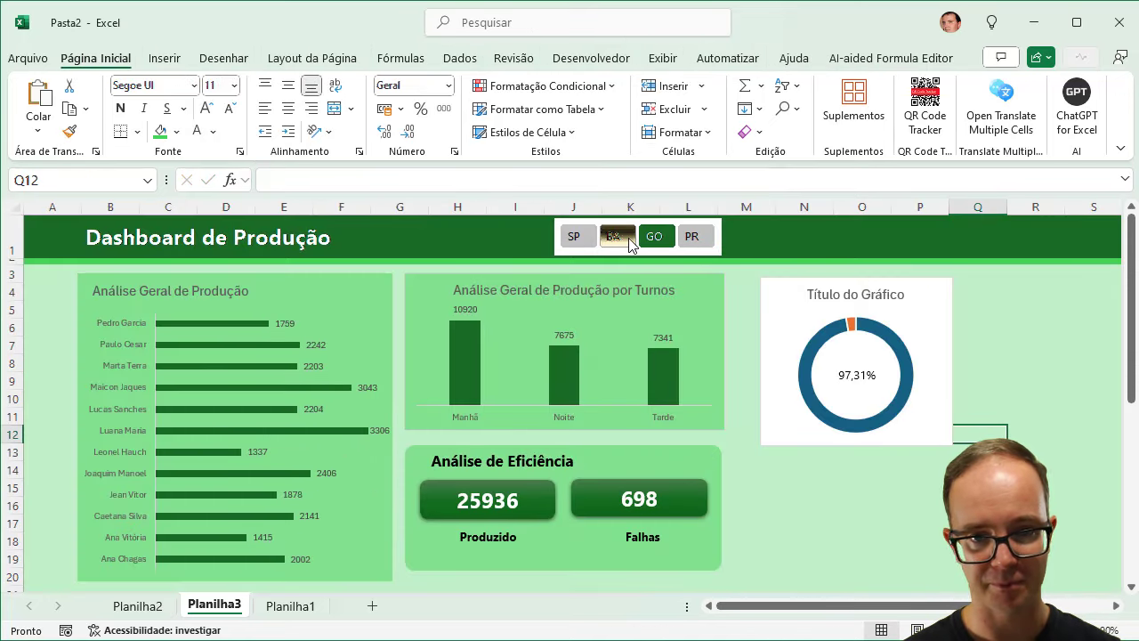
pyautogui.click(614, 236)
pyautogui.click(852, 373)
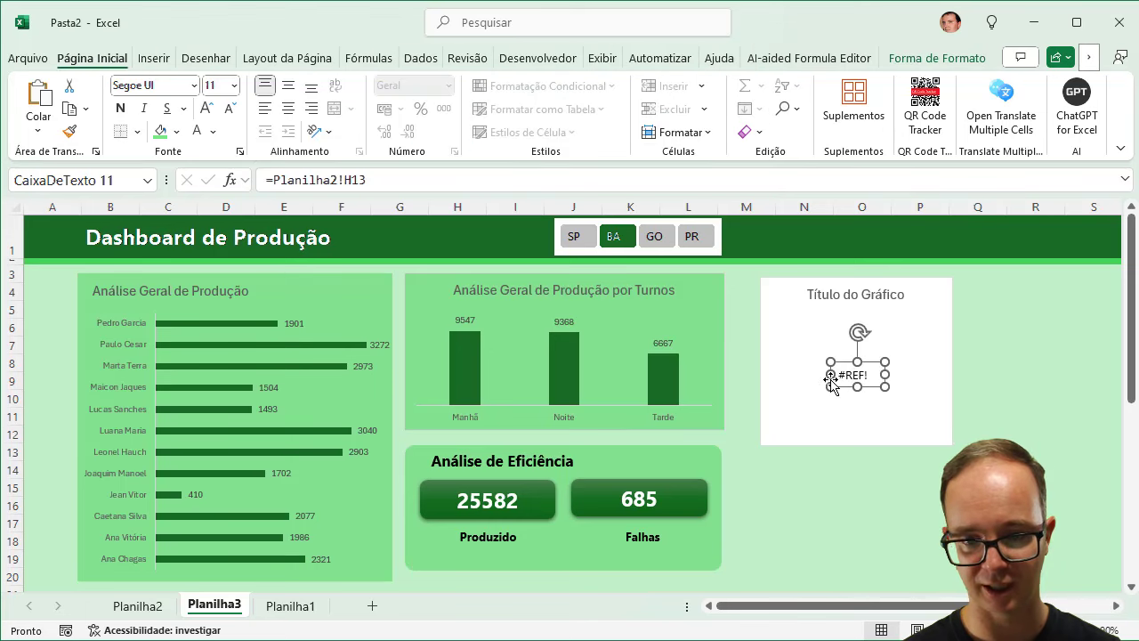
pyautogui.click(151, 607)
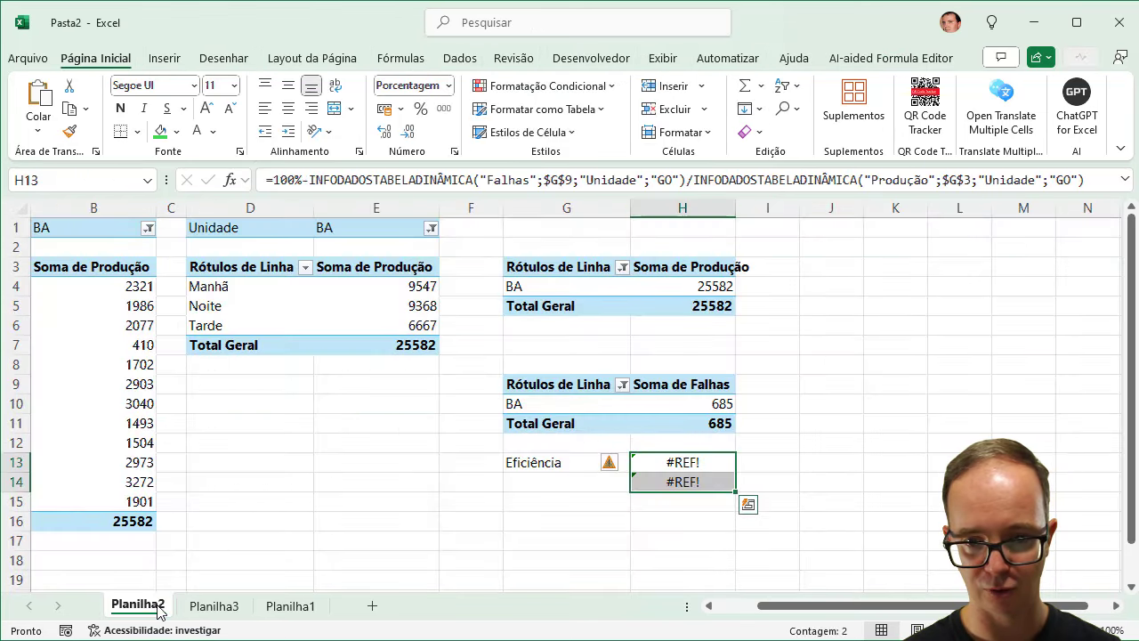
pyautogui.doubleClick(718, 462)
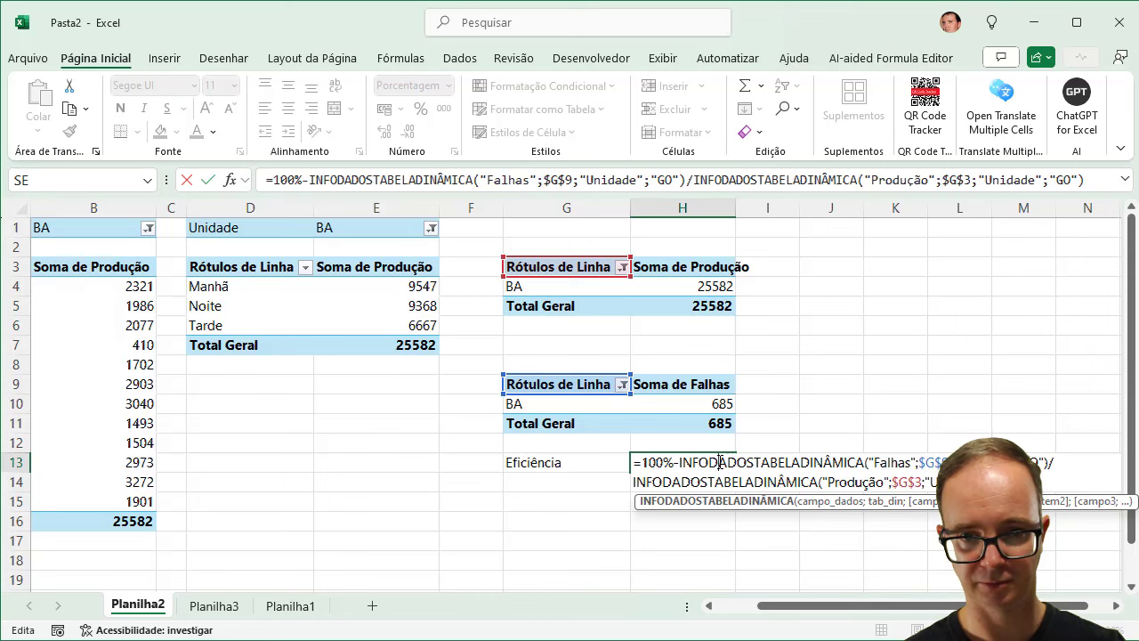
pyautogui.press('Escape')
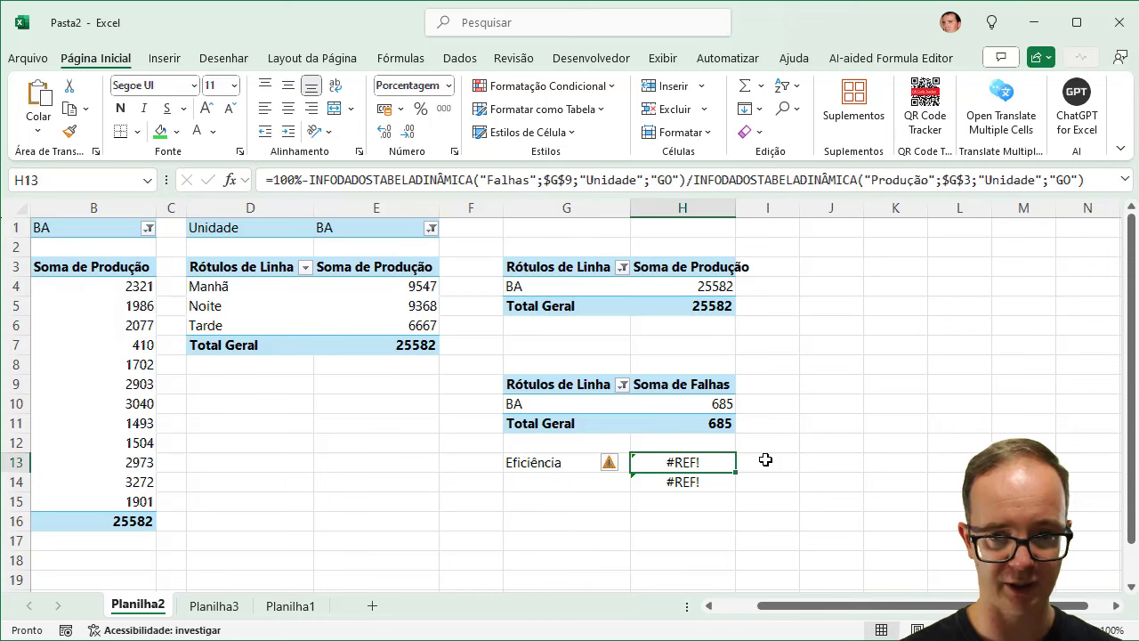
# Step: Rewrite H13 on Planilha2 as =100%-H10/H4
pyautogui.write('=')
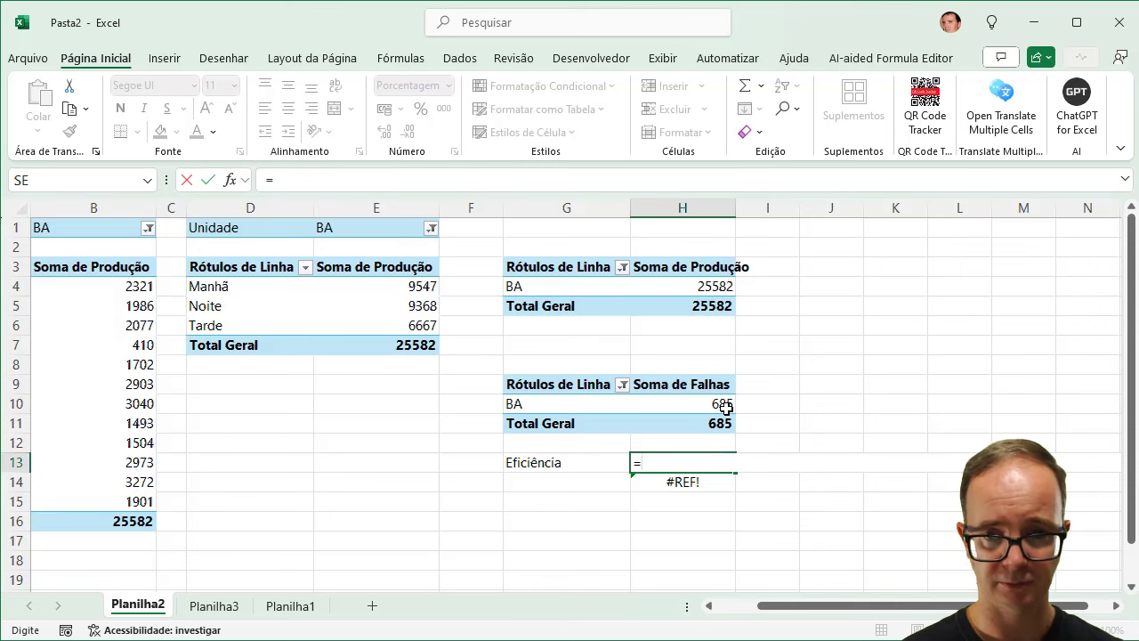
pyautogui.write('h10')
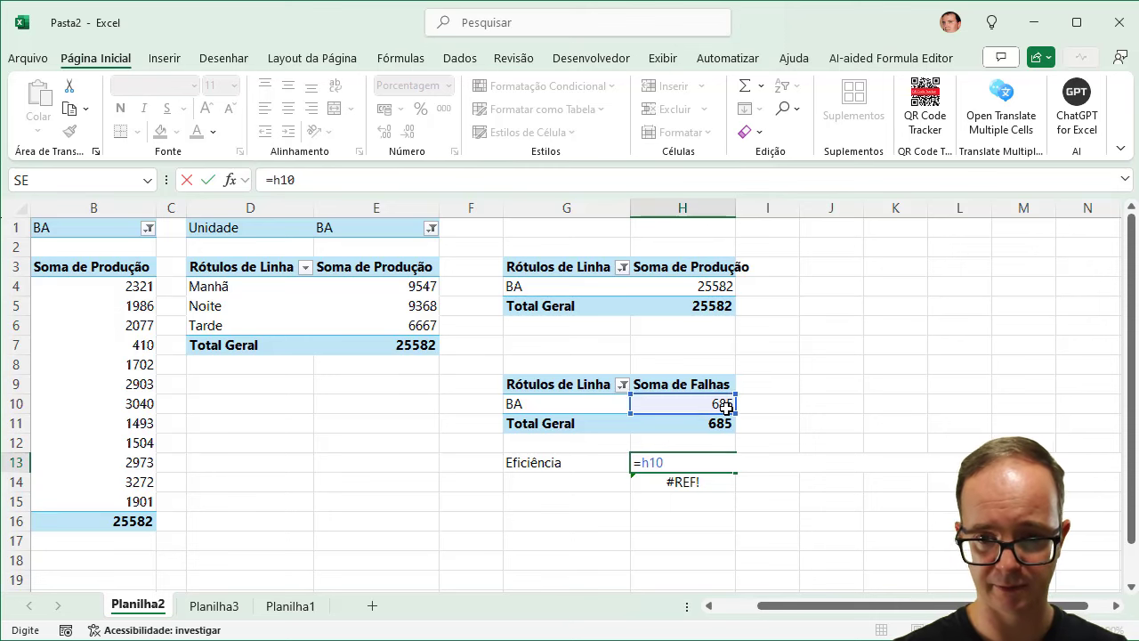
pyautogui.write('/h4')
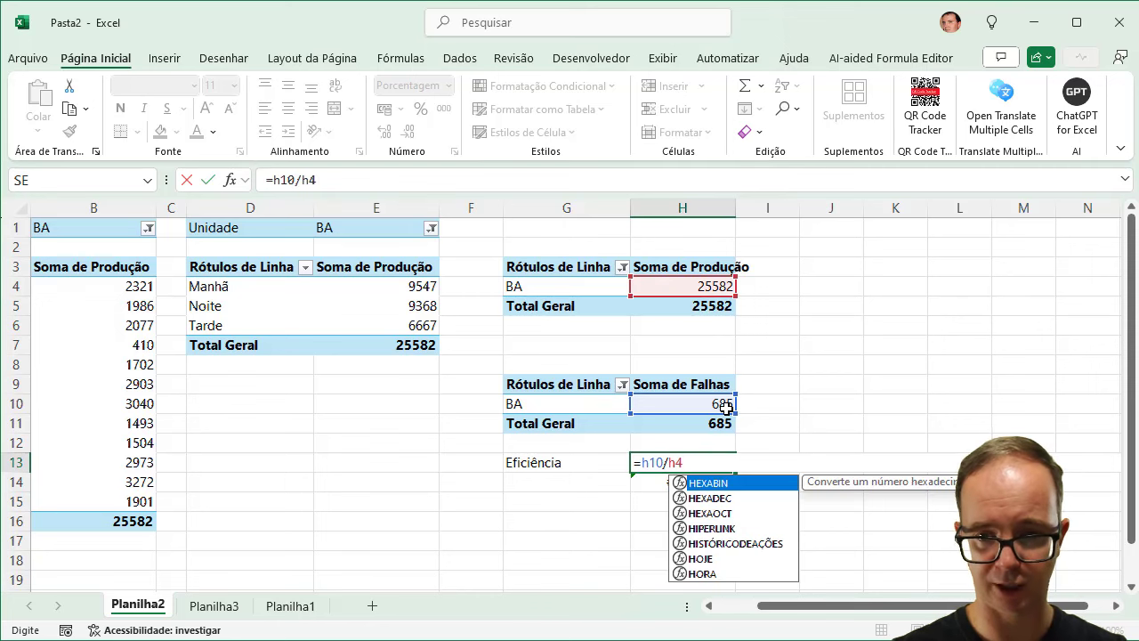
pyautogui.press('Return')
pyautogui.write('=100%-H13')
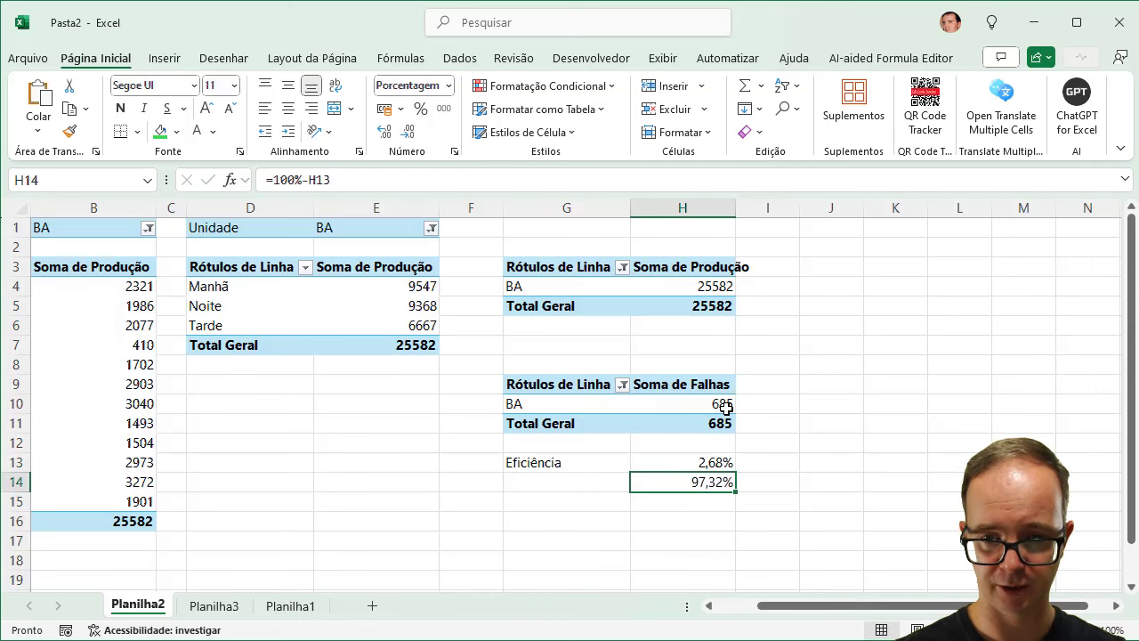
pyautogui.press('Up')
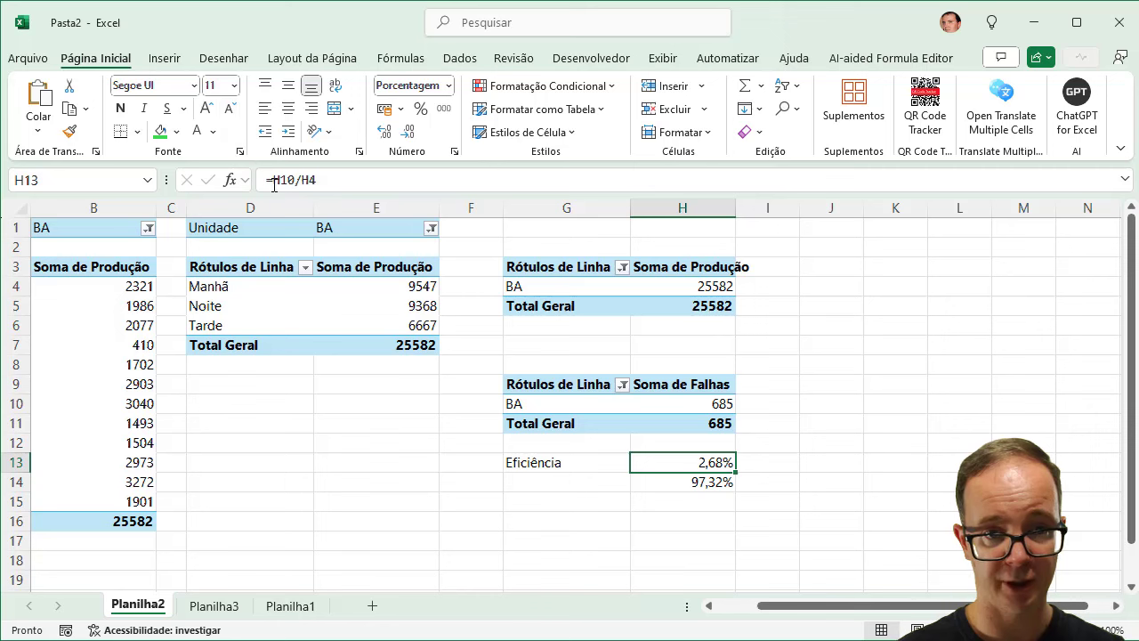
pyautogui.click(272, 182)
pyautogui.write('100%')
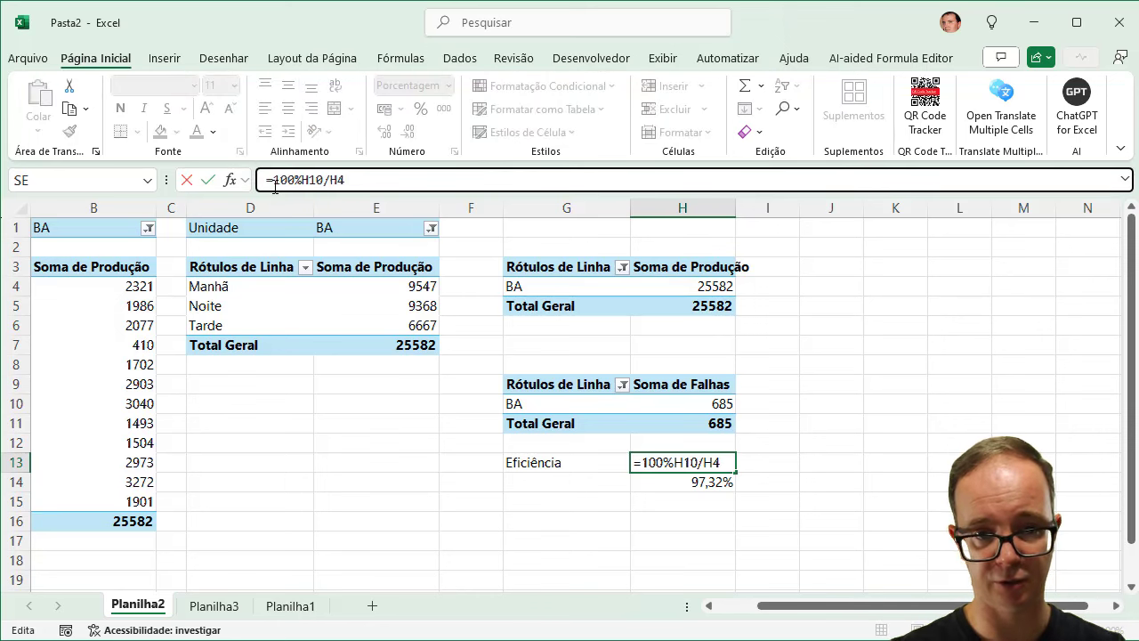
pyautogui.write('-')
pyautogui.press('Return')
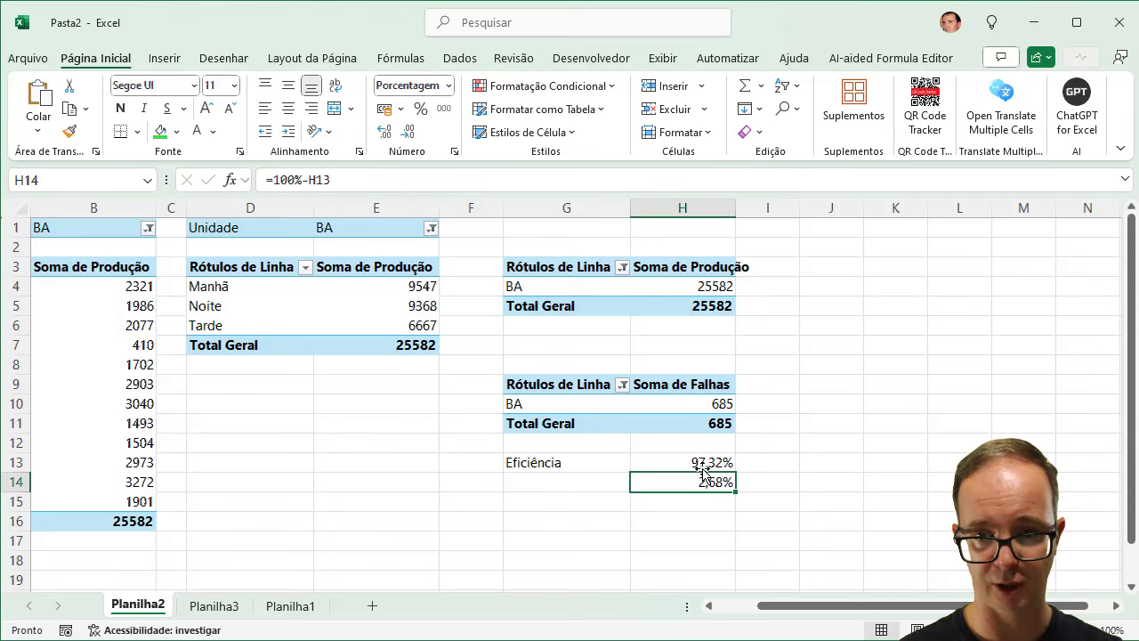
# Step: Check the doughnut label across the GO, PR, BA and SP filters, ending on SP (97,22%)
pyautogui.click(215, 606)
pyautogui.click(655, 237)
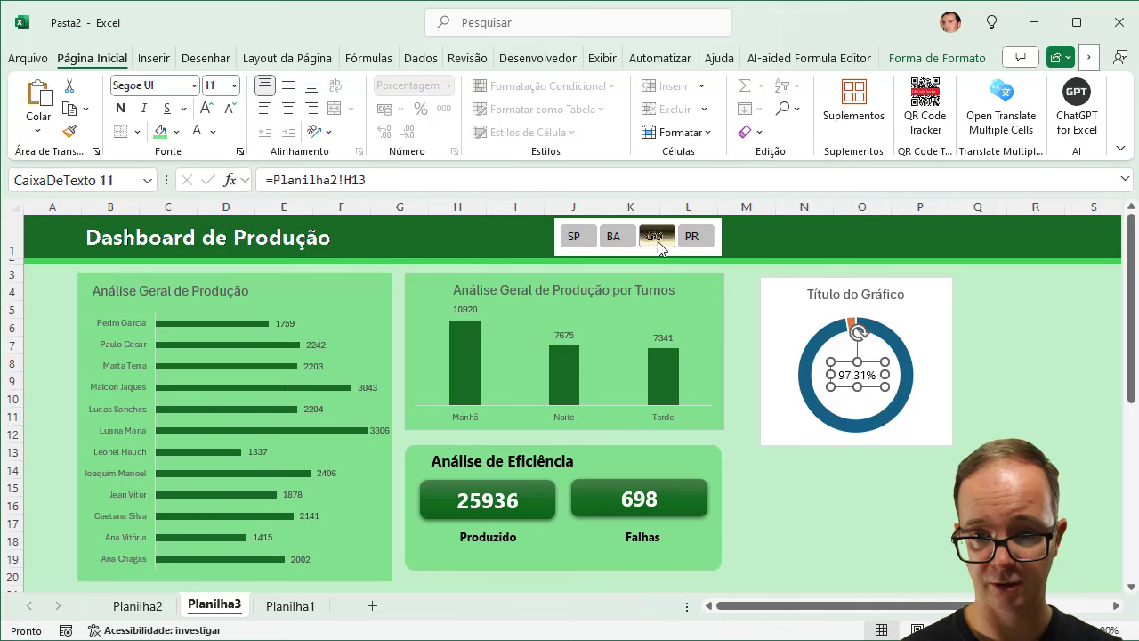
pyautogui.click(700, 242)
pyautogui.click(613, 238)
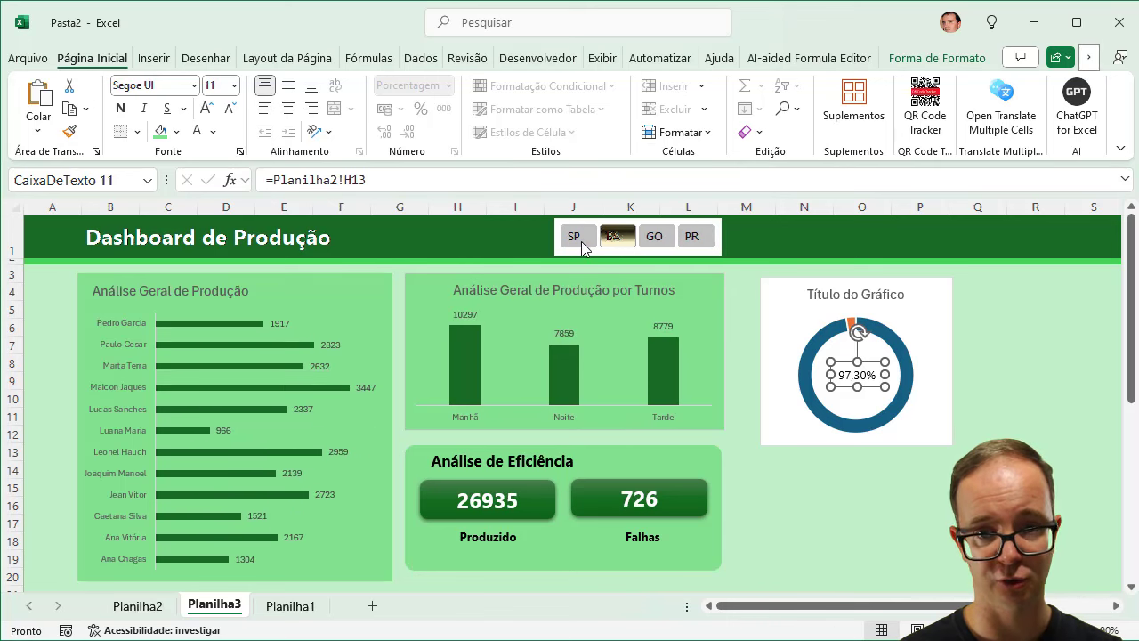
pyautogui.click(578, 240)
pyautogui.click(613, 238)
pyautogui.click(655, 237)
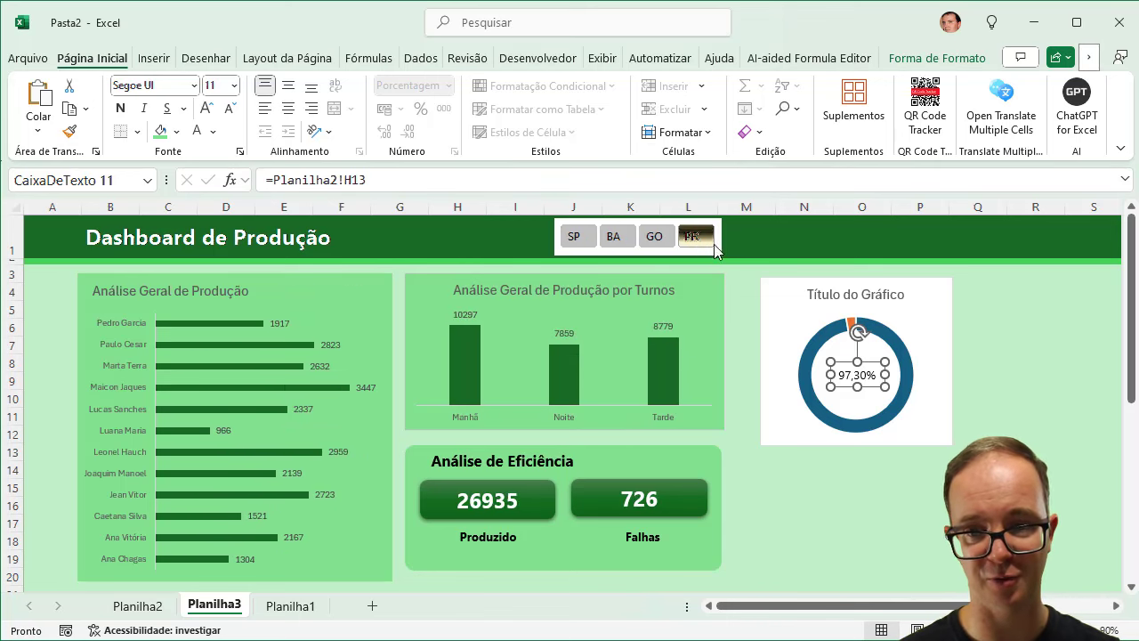
pyautogui.click(613, 239)
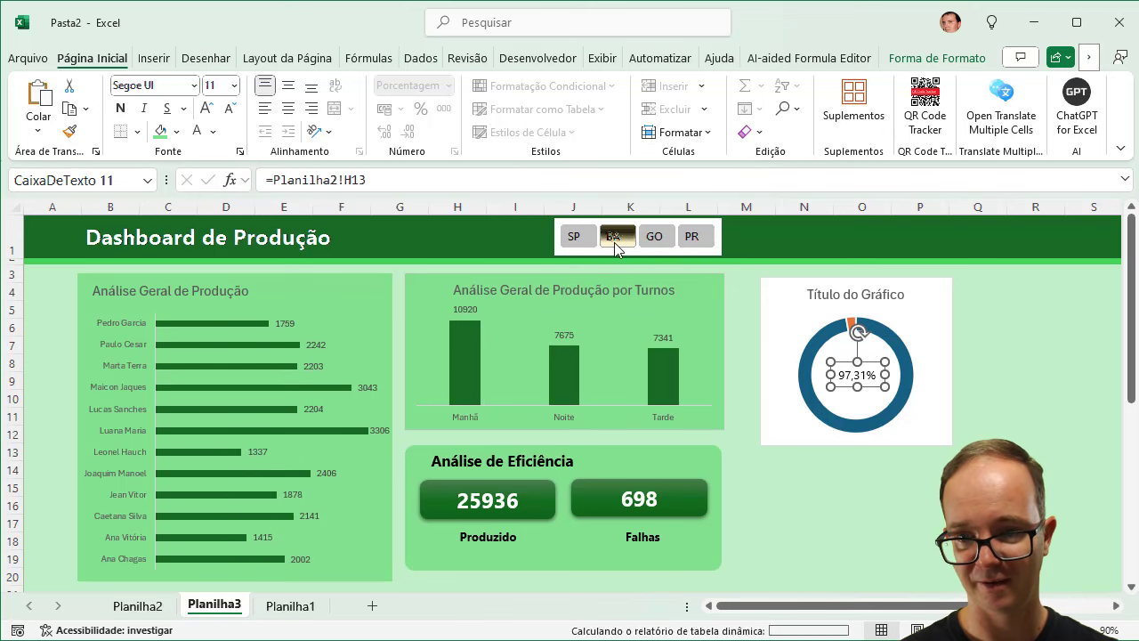
pyautogui.click(580, 239)
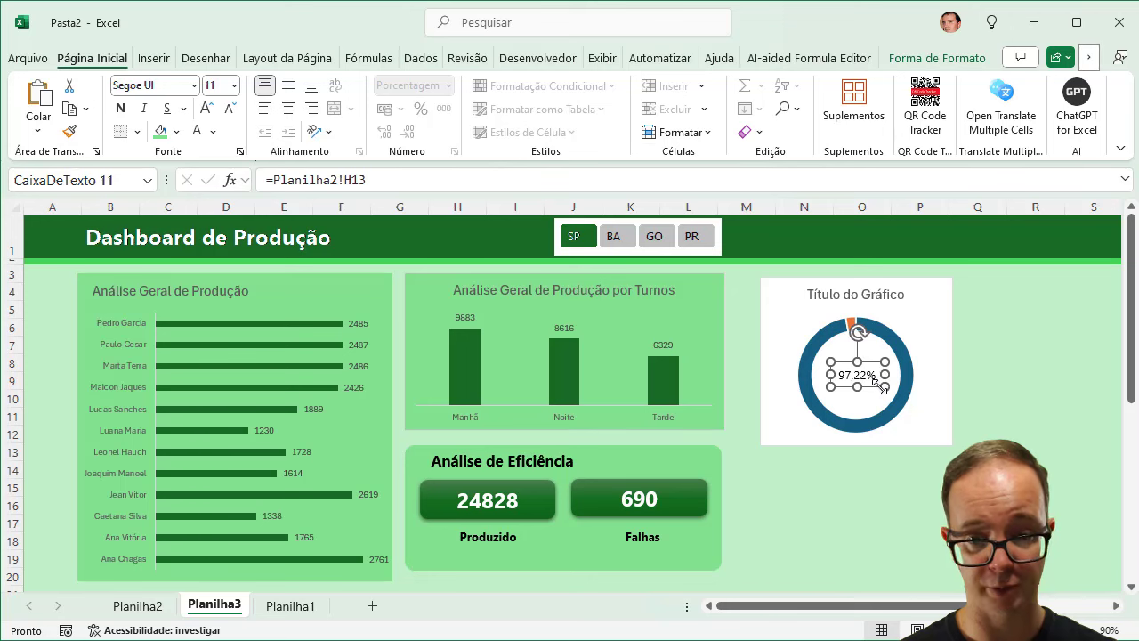
# Step: Shift the doughnut chart left, shorten it, and re-centre the 97,22% label in the ring
pyautogui.moveTo(879, 378)
pyautogui.mouseDown()
pyautogui.moveTo(757, 462)
pyautogui.moveTo(584, 549)
pyautogui.moveTo(577, 566)
pyautogui.moveTo(877, 391)
pyautogui.mouseUp()
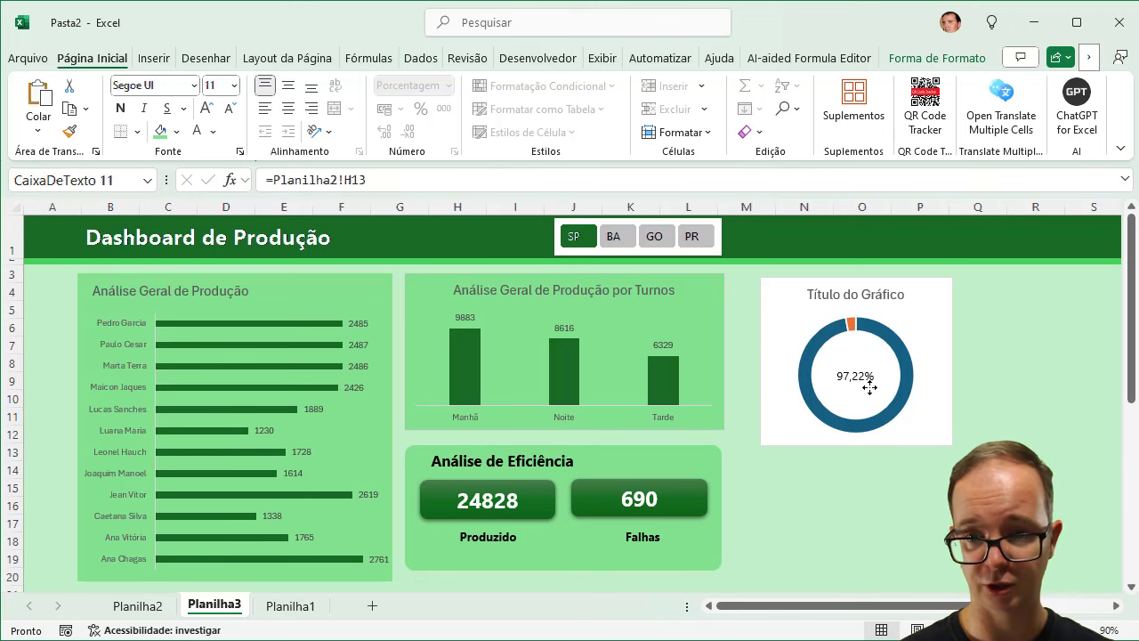
pyautogui.moveTo(932, 433); pyautogui.dragTo(912, 433)
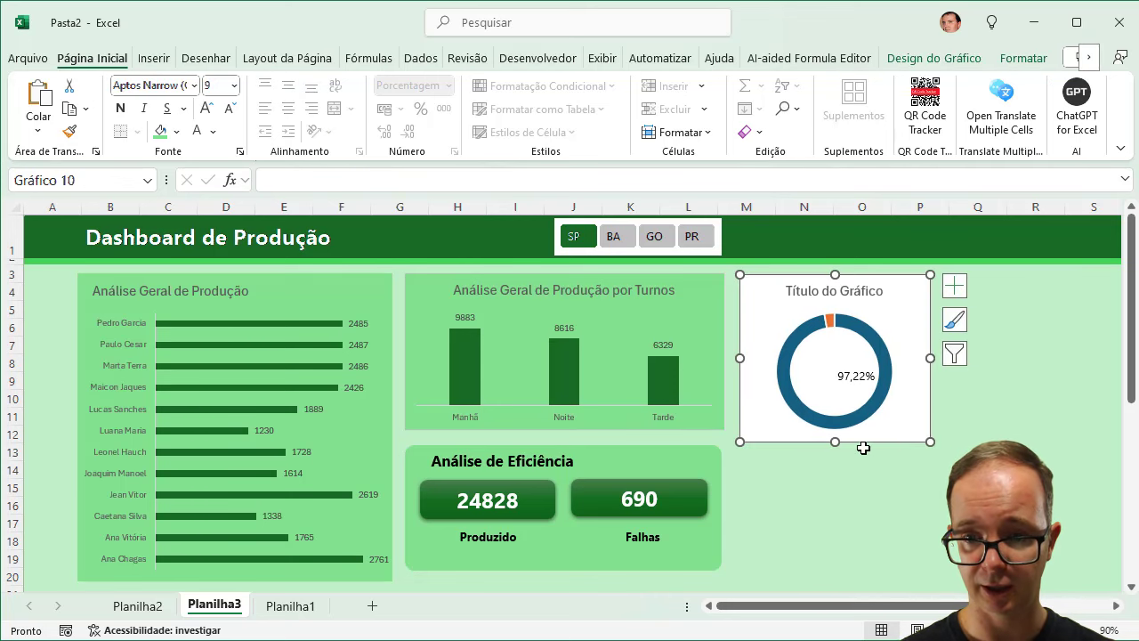
pyautogui.moveTo(836, 441); pyautogui.dragTo(836, 430)
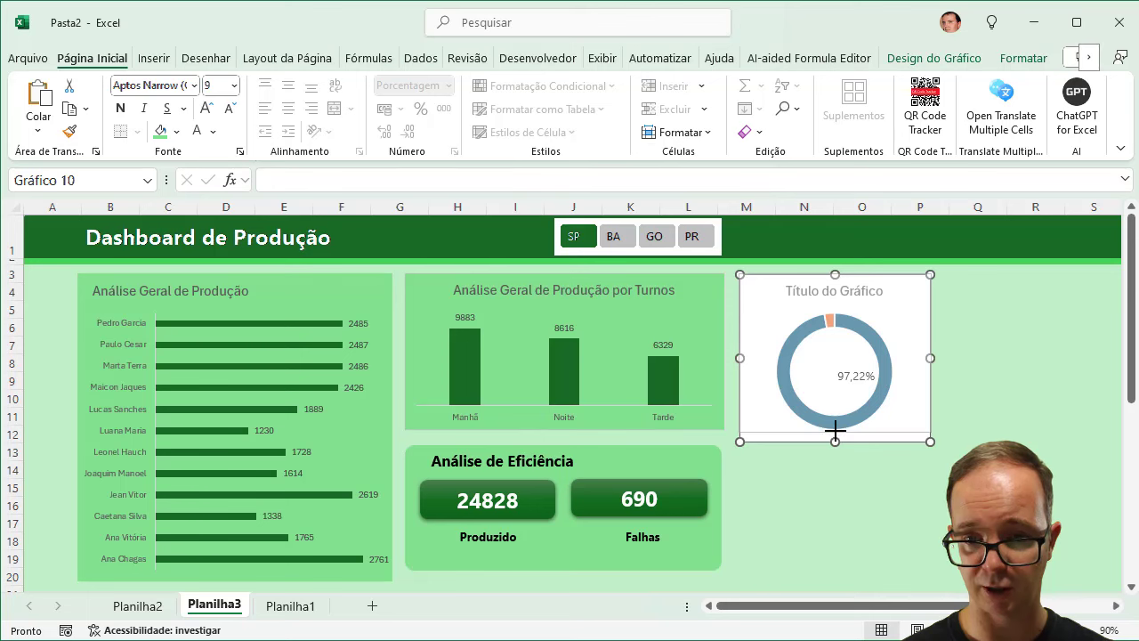
pyautogui.click(854, 374)
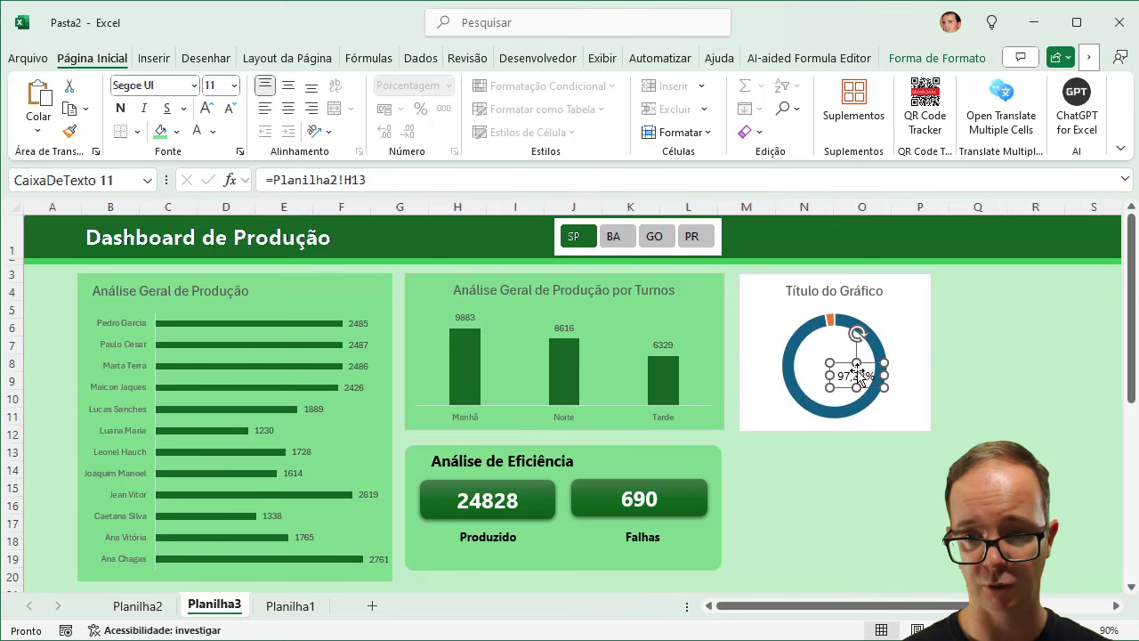
pyautogui.moveTo(867, 363); pyautogui.dragTo(845, 353)
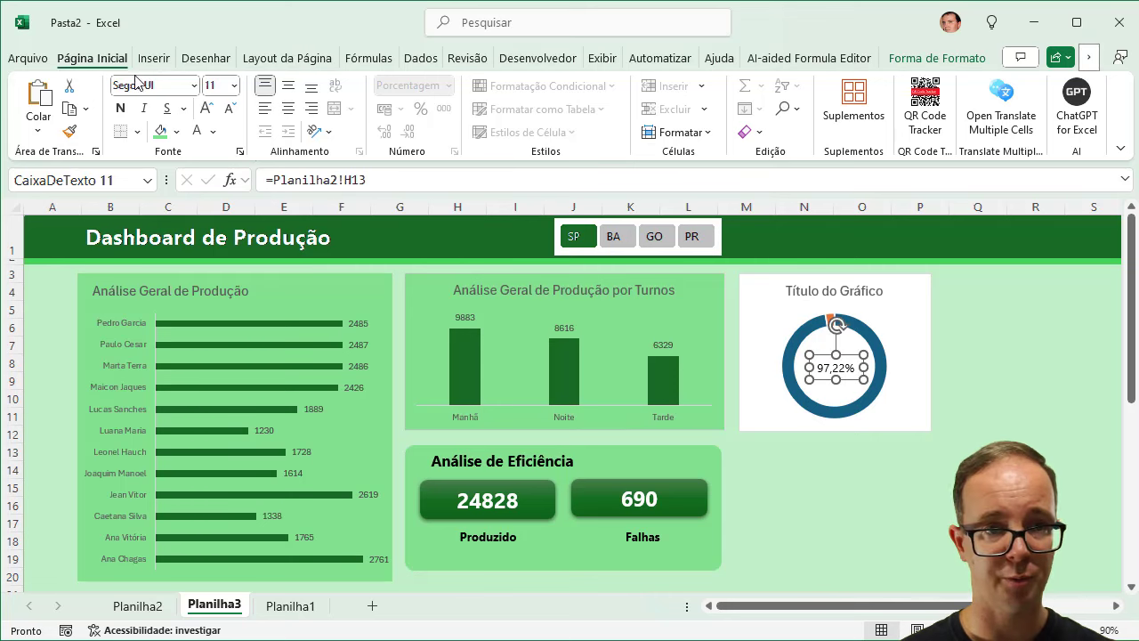
pyautogui.click(907, 329)
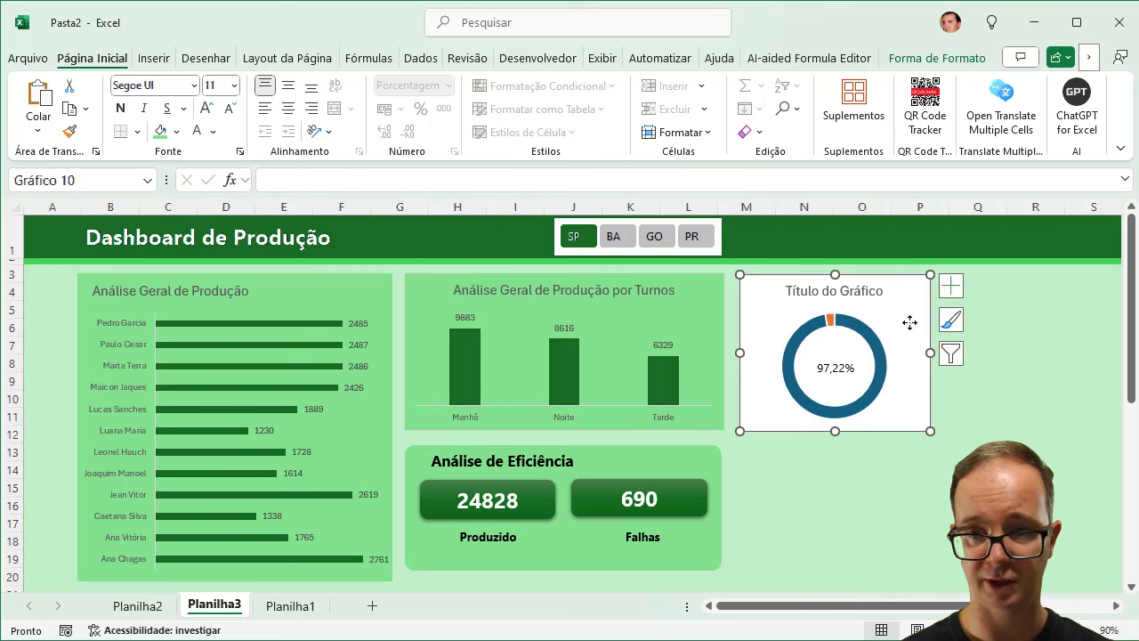
# Step: Fill the doughnut chart light green and retype its title as 'Nível de Eficência'
pyautogui.click(161, 132)
pyautogui.click(805, 290)
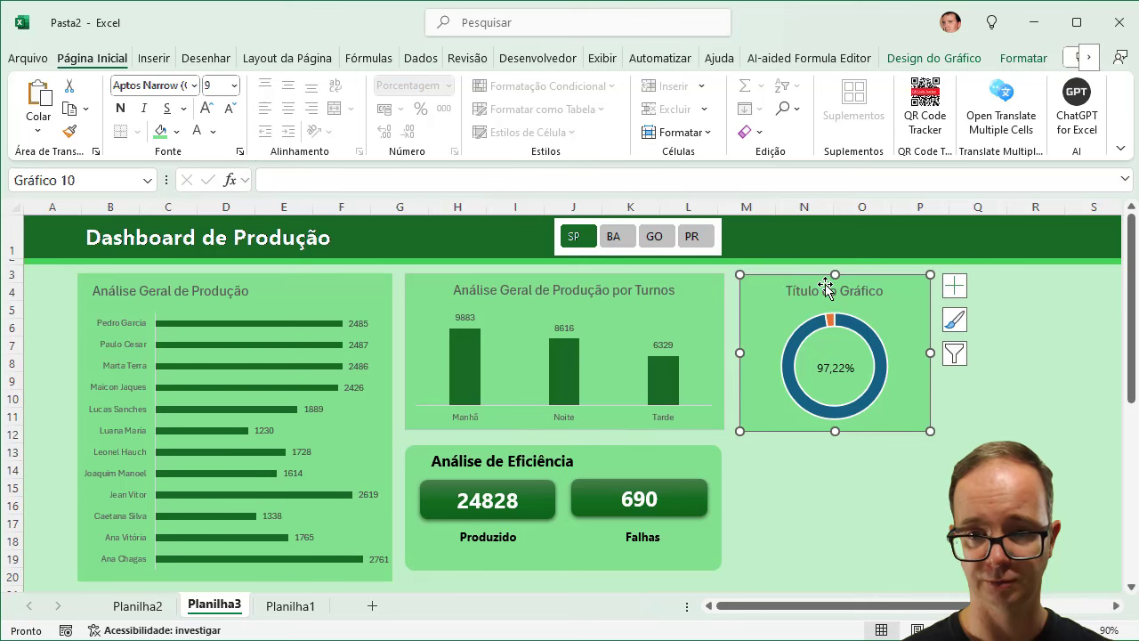
pyautogui.tripleClick(823, 291)
pyautogui.click(820, 292)
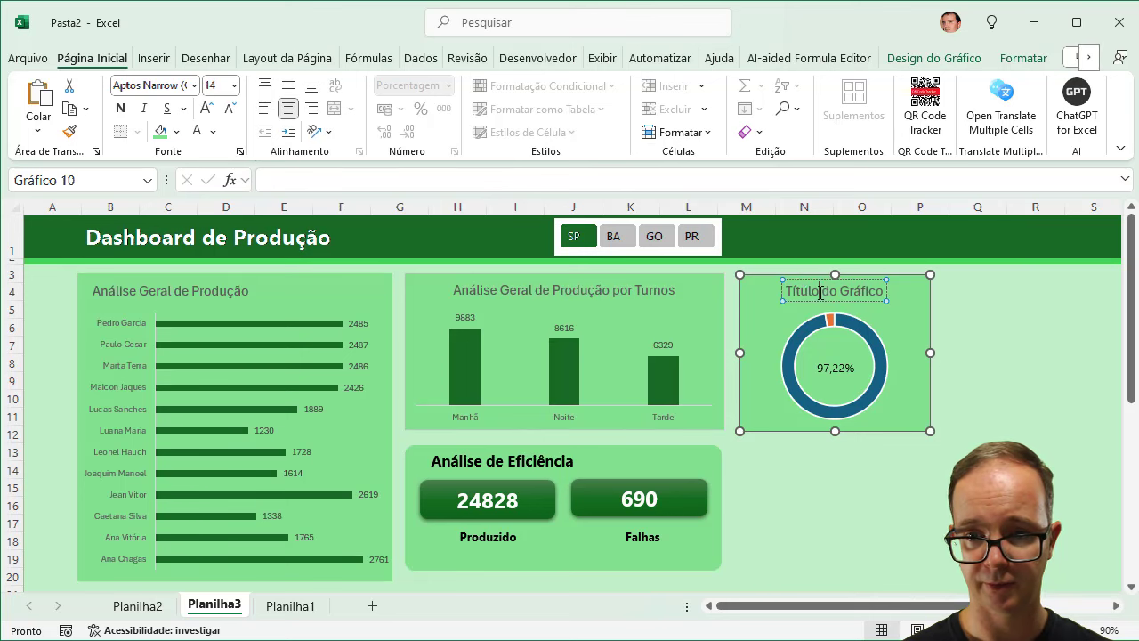
pyautogui.doubleClick(804, 280)
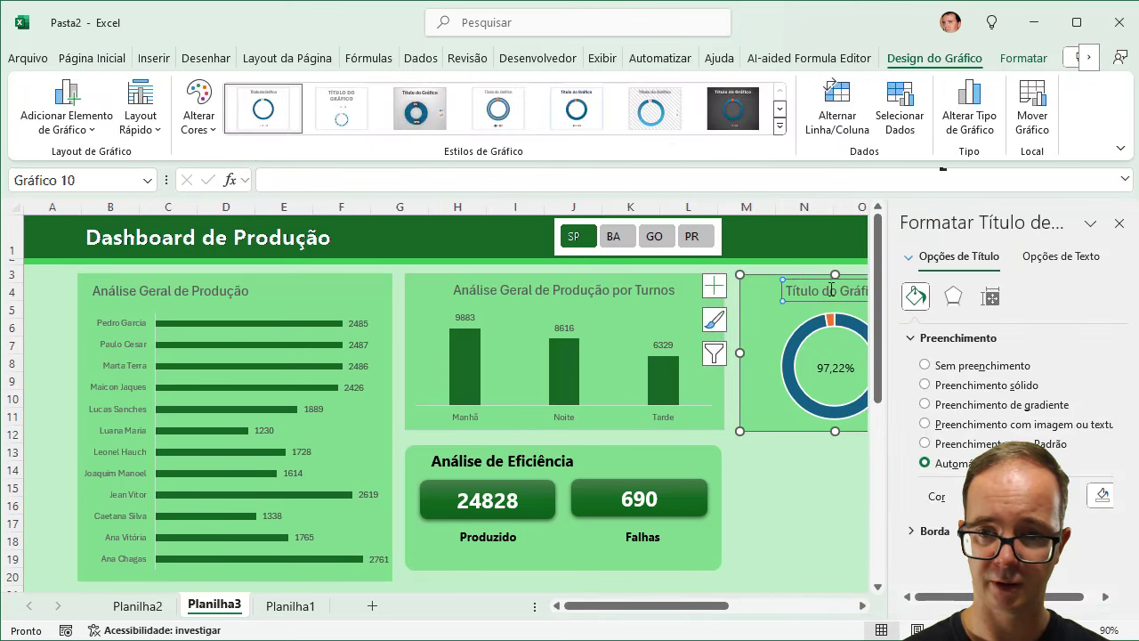
pyautogui.doubleClick(825, 292)
pyautogui.tripleClick(826, 297)
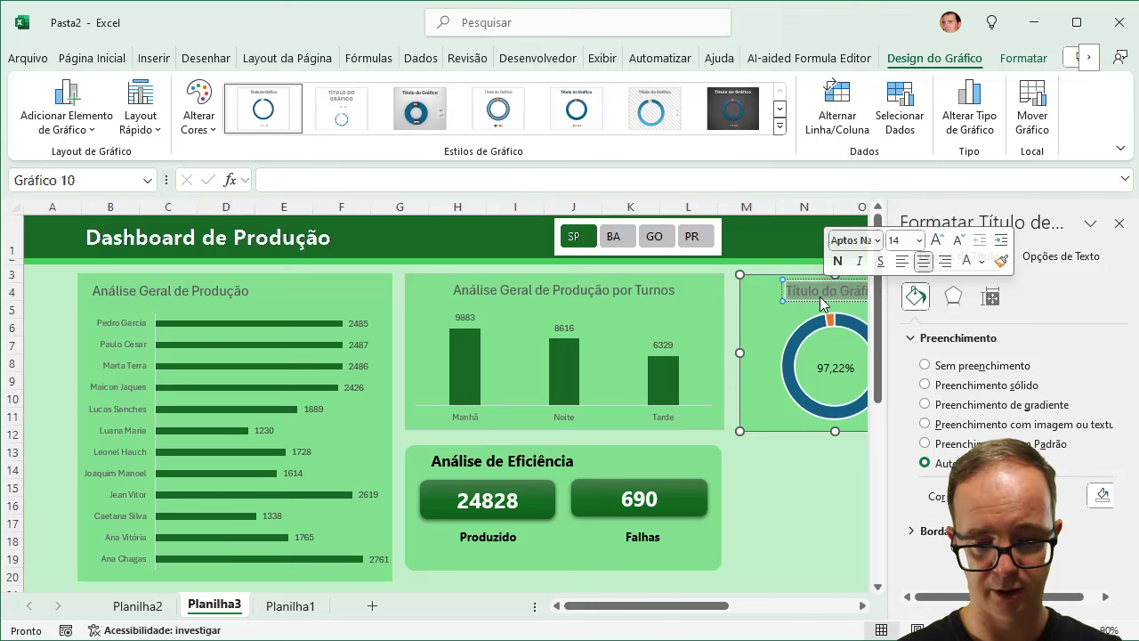
pyautogui.write('Nível')
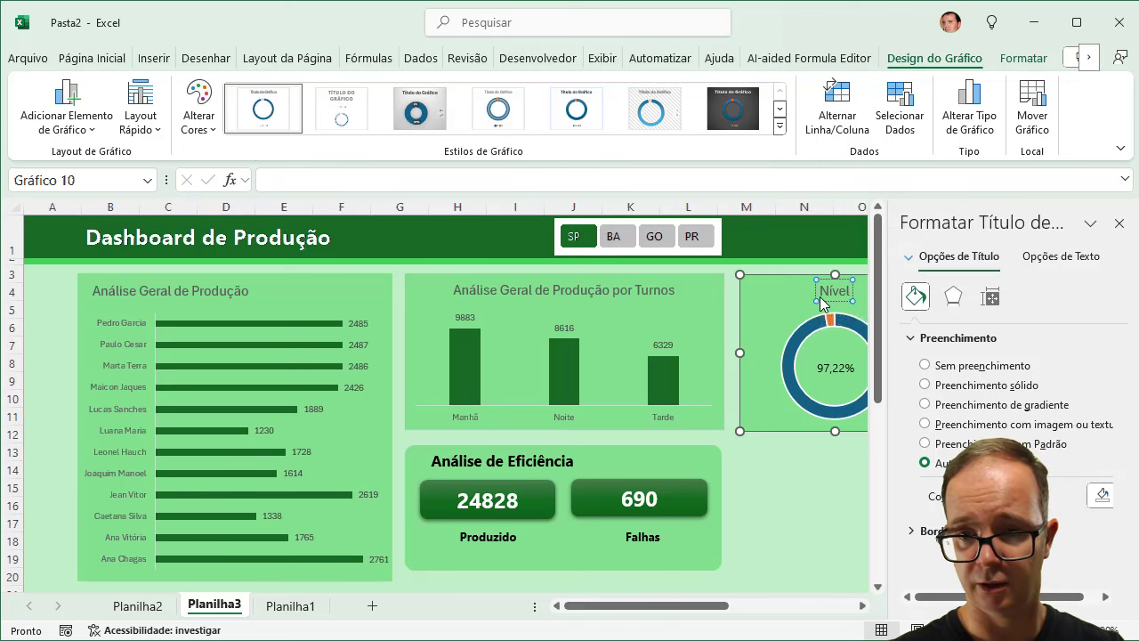
pyautogui.write(' de Efic')
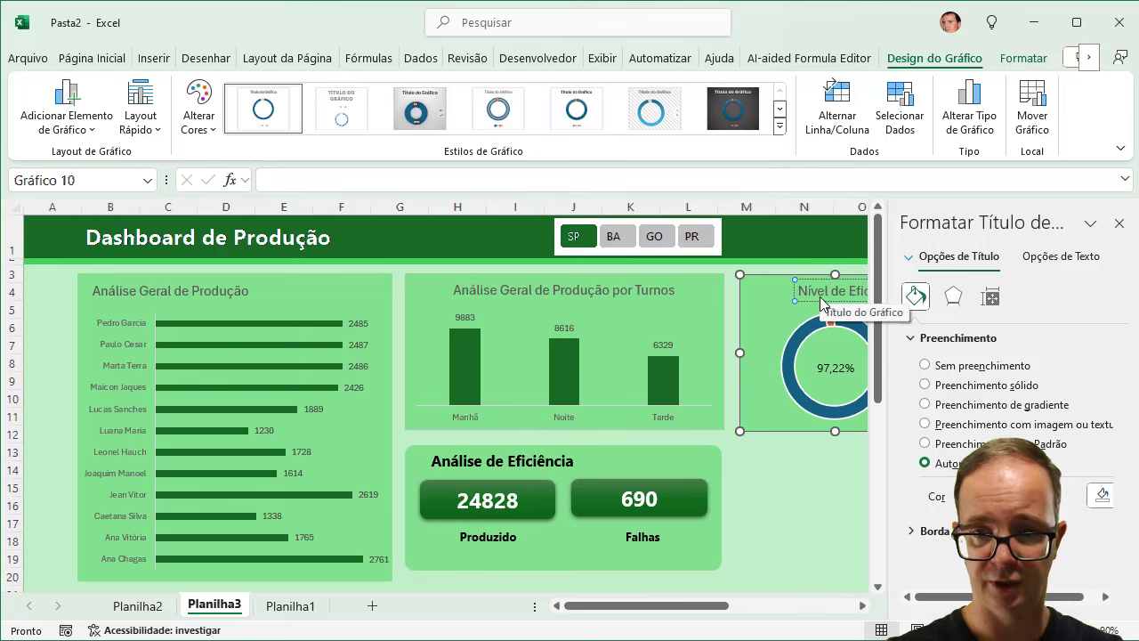
pyautogui.write('ência')
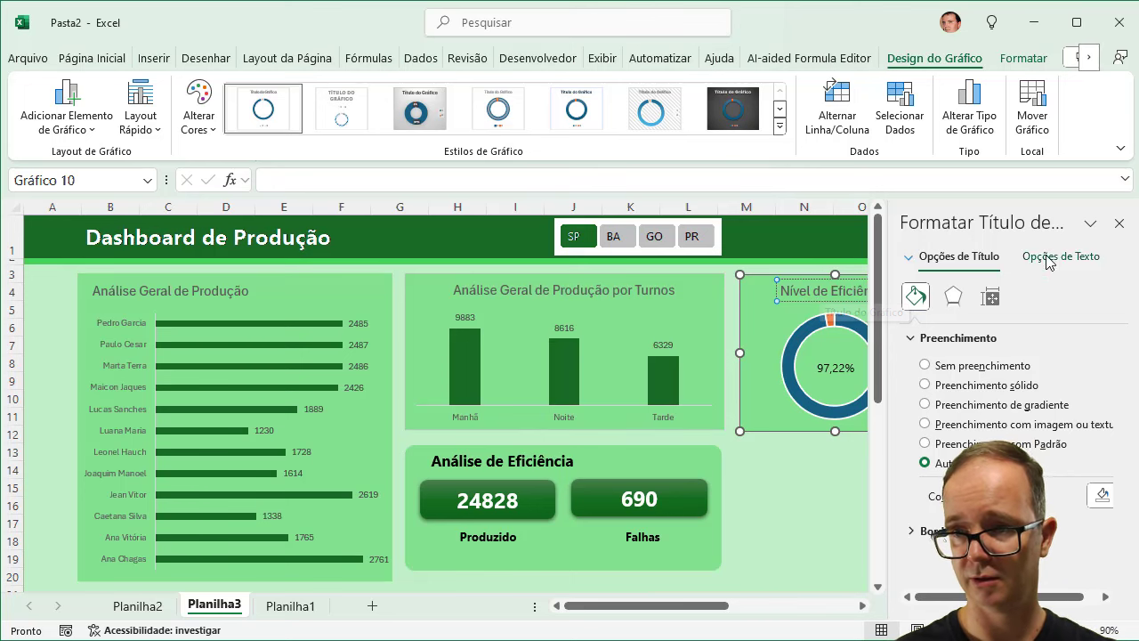
# Step: Close the title pane and fill the doughnut series dark green
pyautogui.click(1119, 223)
pyautogui.click(1032, 292)
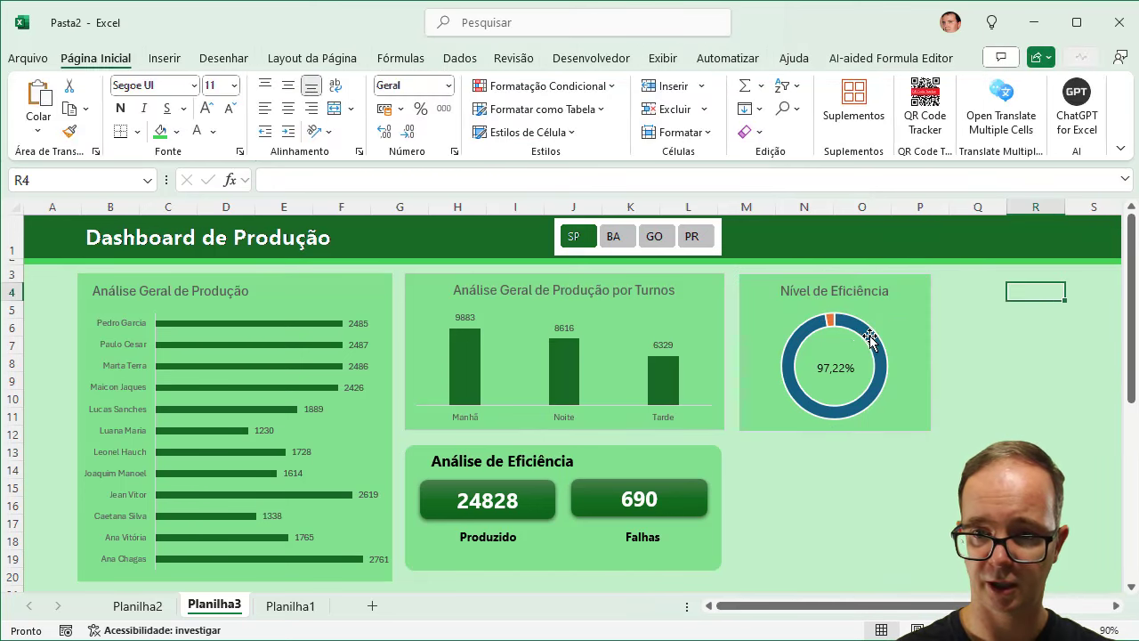
pyautogui.click(870, 338)
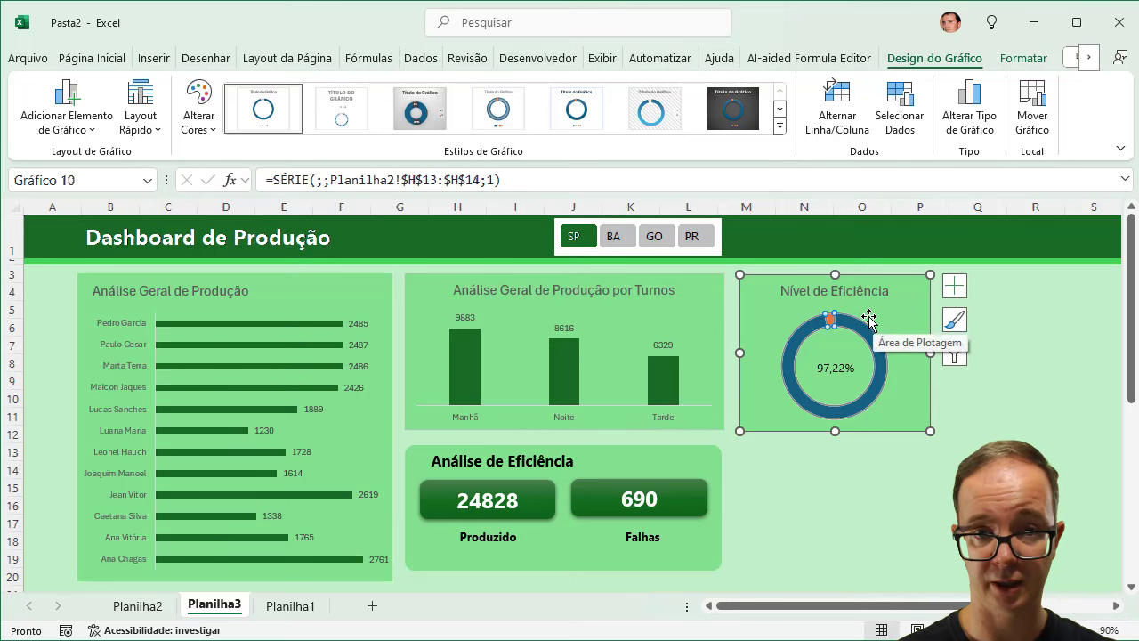
pyautogui.click(1008, 62)
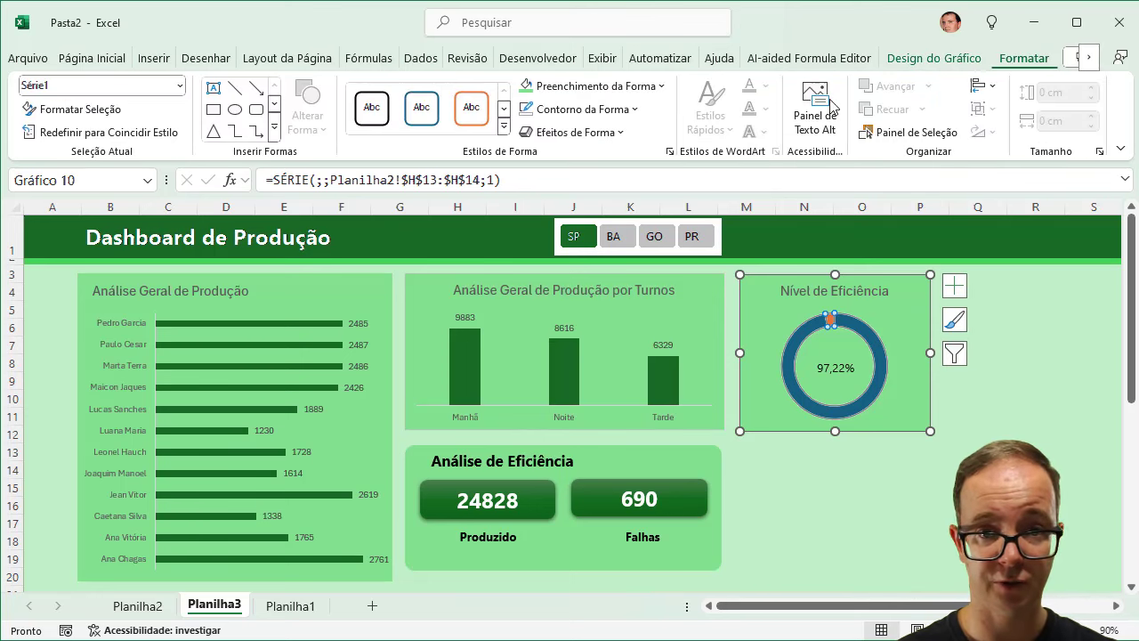
pyautogui.click(592, 86)
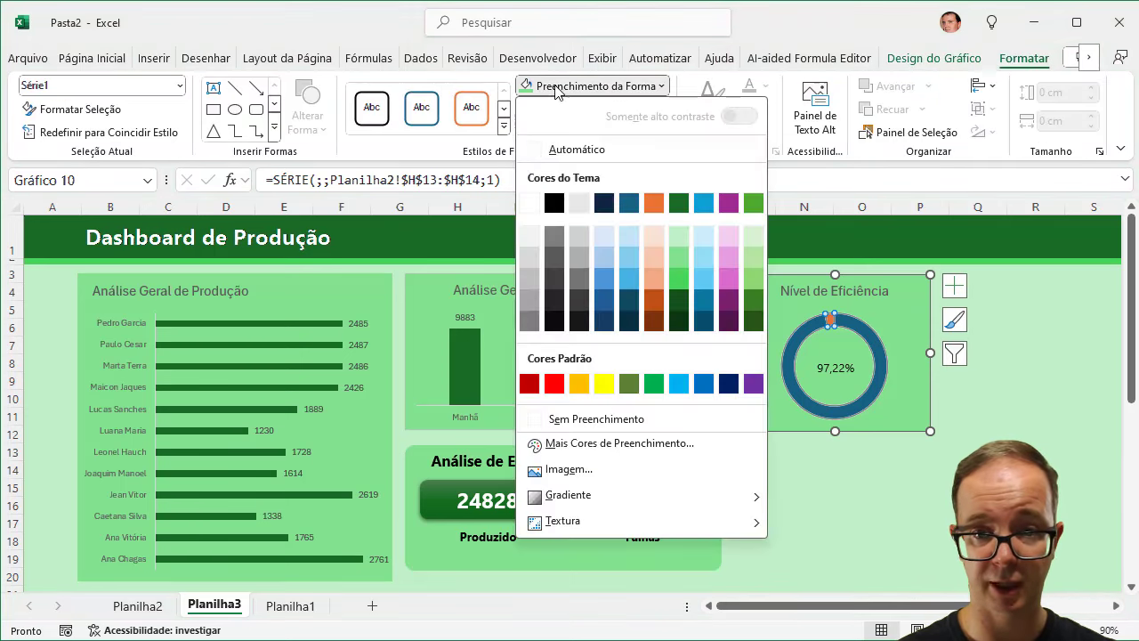
pyautogui.click(678, 203)
pyautogui.click(979, 353)
pyautogui.click(830, 320)
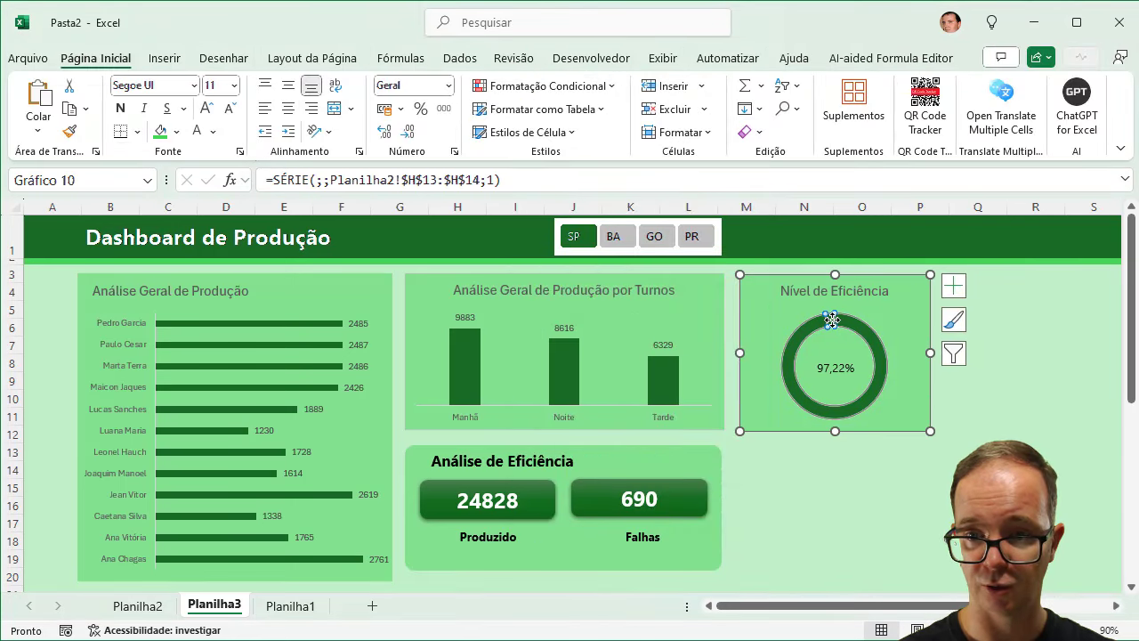
pyautogui.click(594, 86)
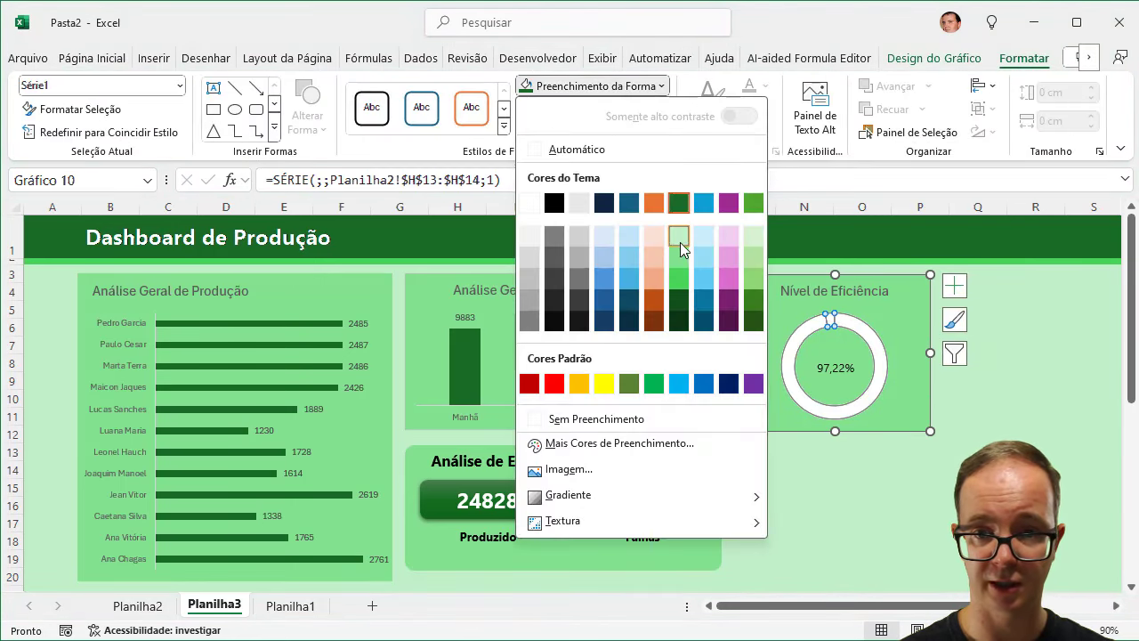
pyautogui.click(834, 323)
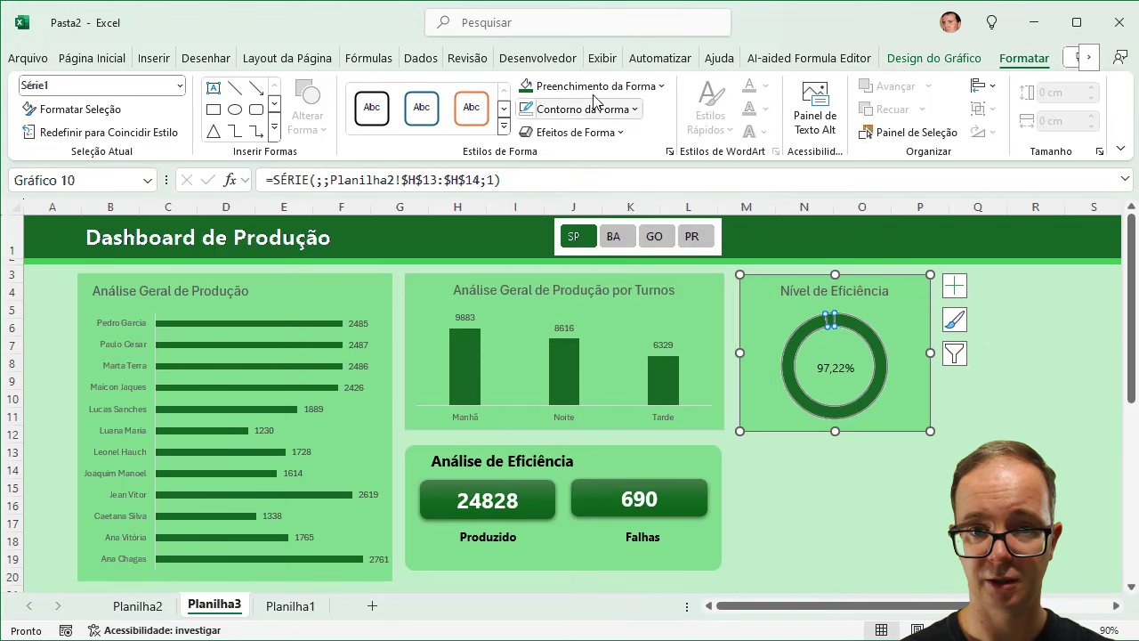
# Step: Apply a fill colour to the small slice, then reselect the doughnut series
pyautogui.click(594, 85)
pyautogui.click(832, 324)
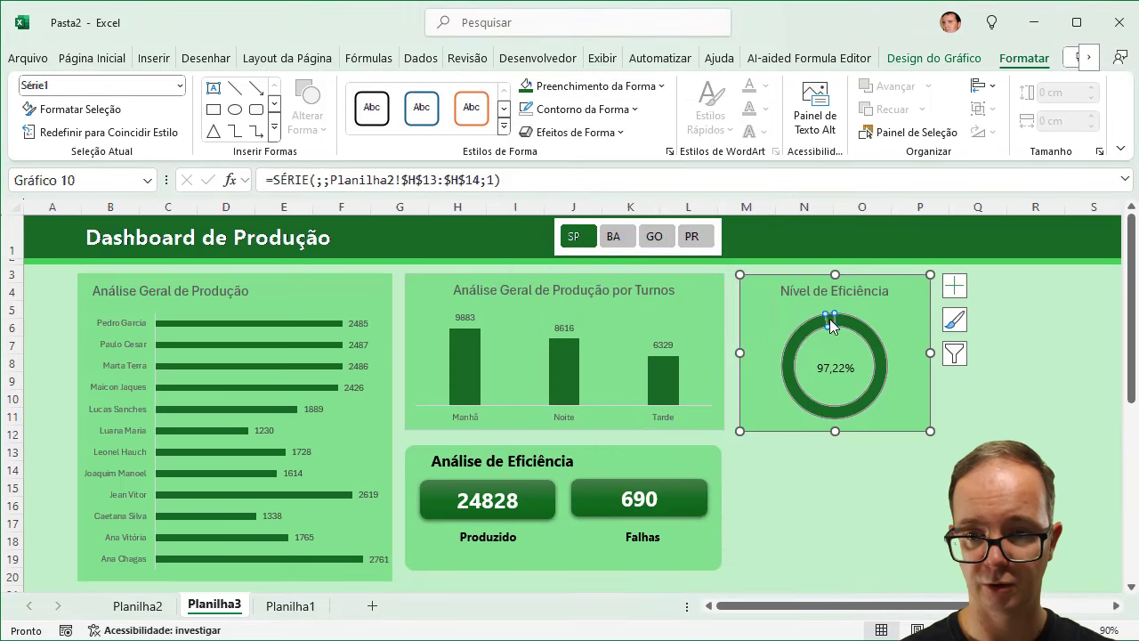
pyautogui.click(594, 86)
pyautogui.click(675, 254)
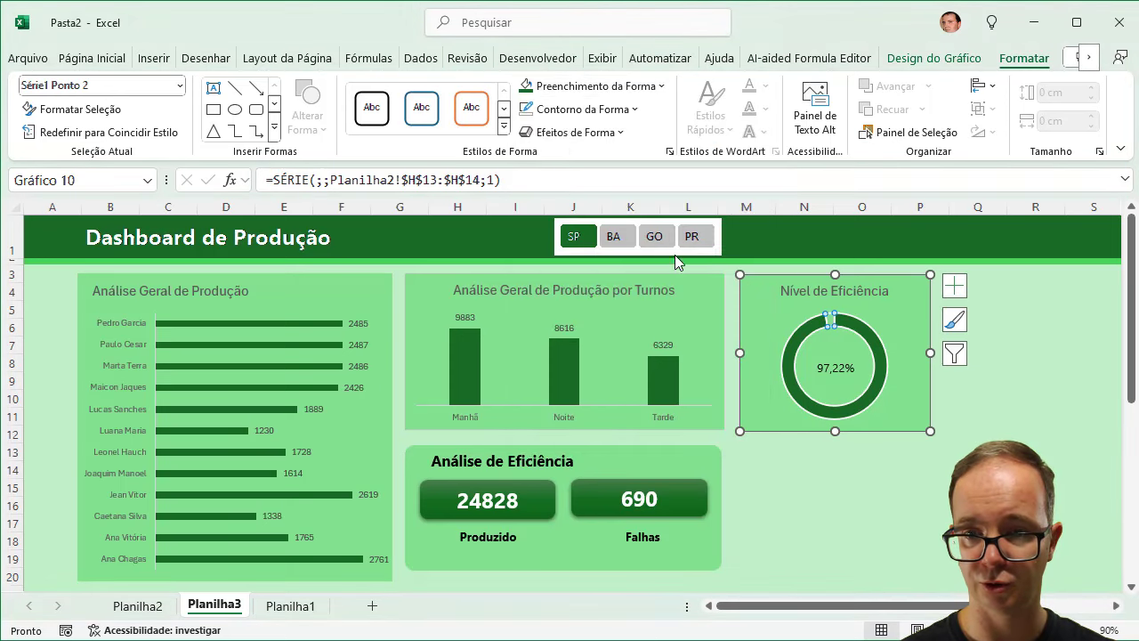
pyautogui.click(861, 322)
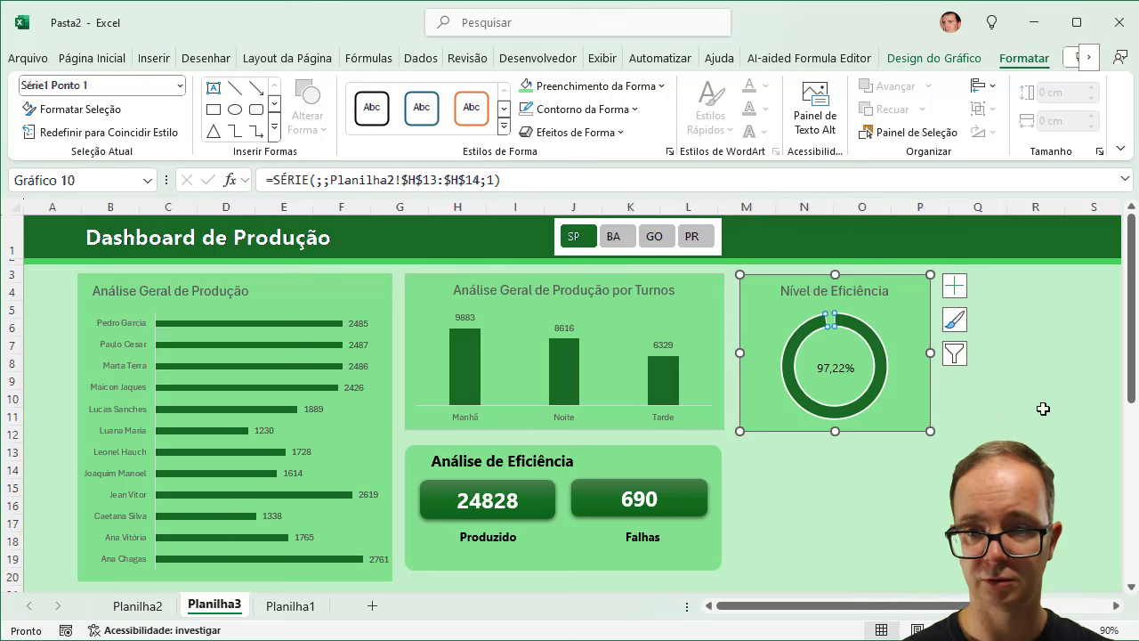
pyautogui.click(1043, 408)
pyautogui.click(867, 359)
pyautogui.click(880, 360)
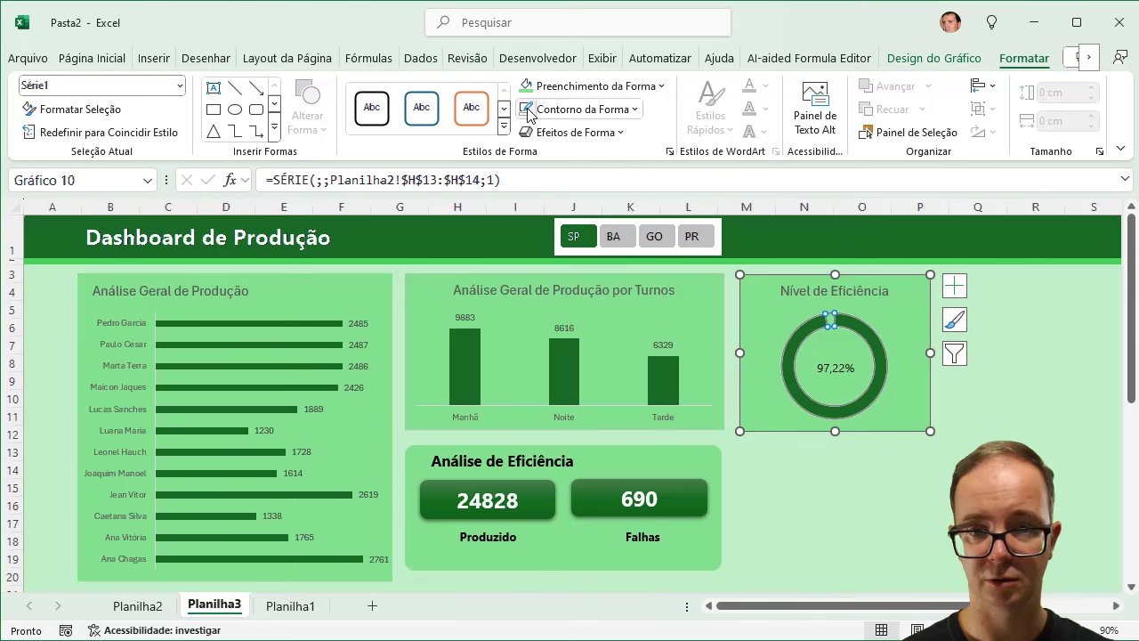
pyautogui.click(1029, 338)
pyautogui.click(830, 319)
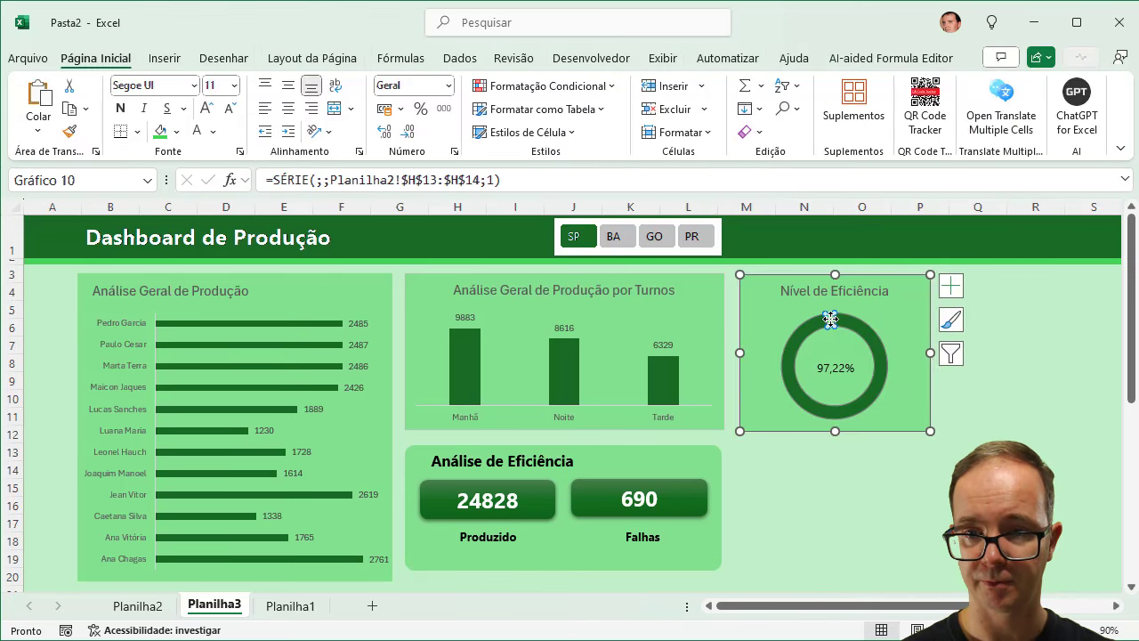
pyautogui.click(604, 86)
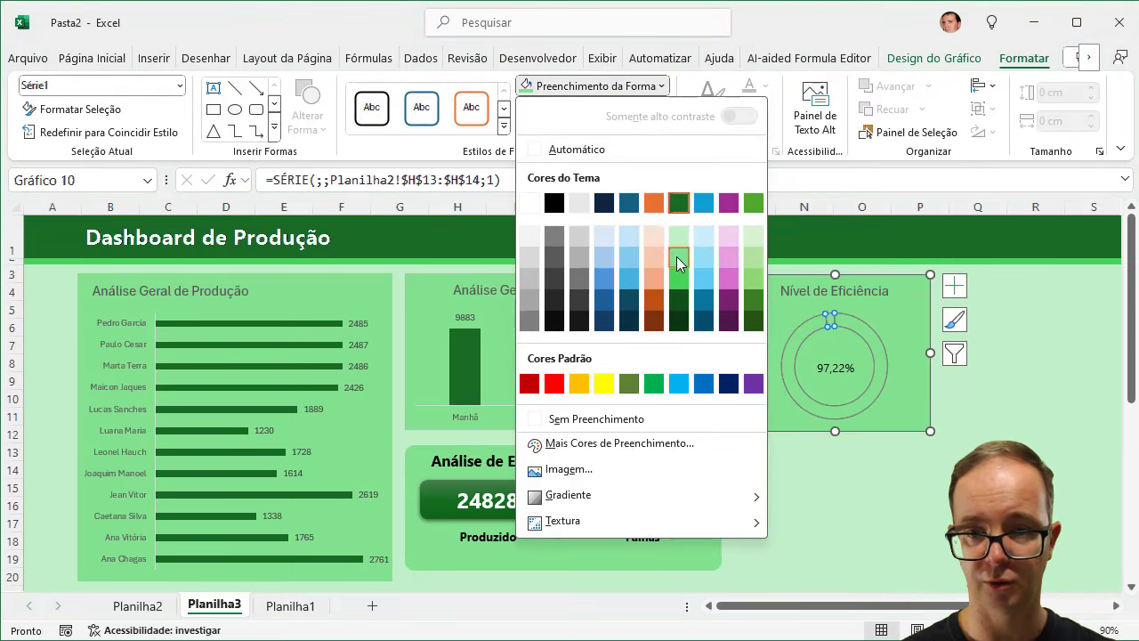
pyautogui.click(1053, 324)
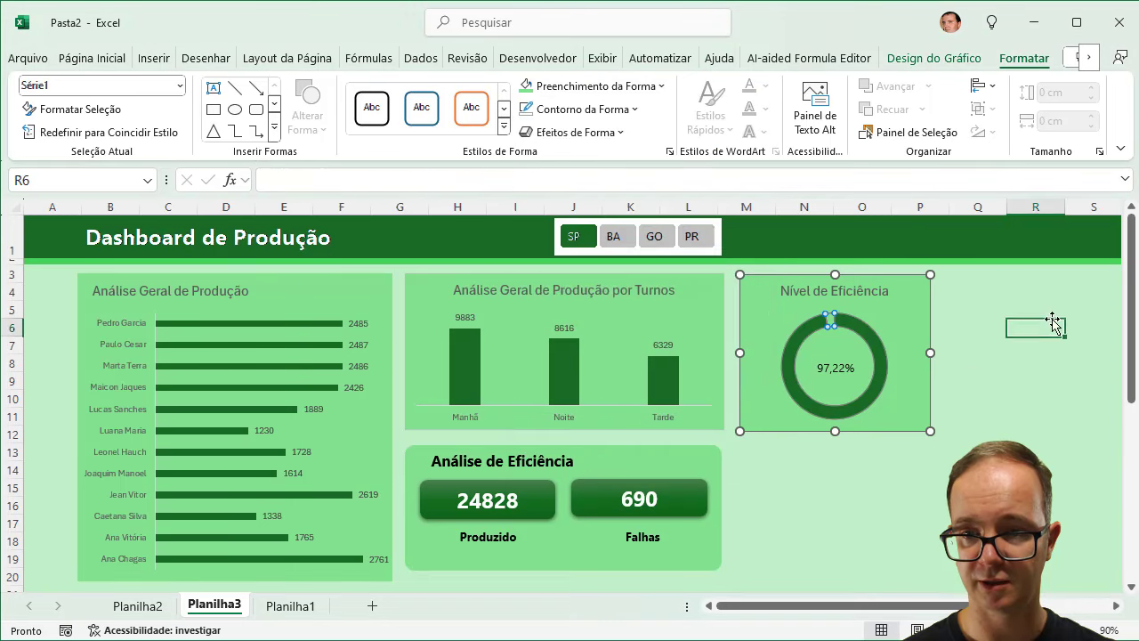
# Step: Fill the whole ring bright green, then make the large 97,22% slice dark green
pyautogui.doubleClick(832, 322)
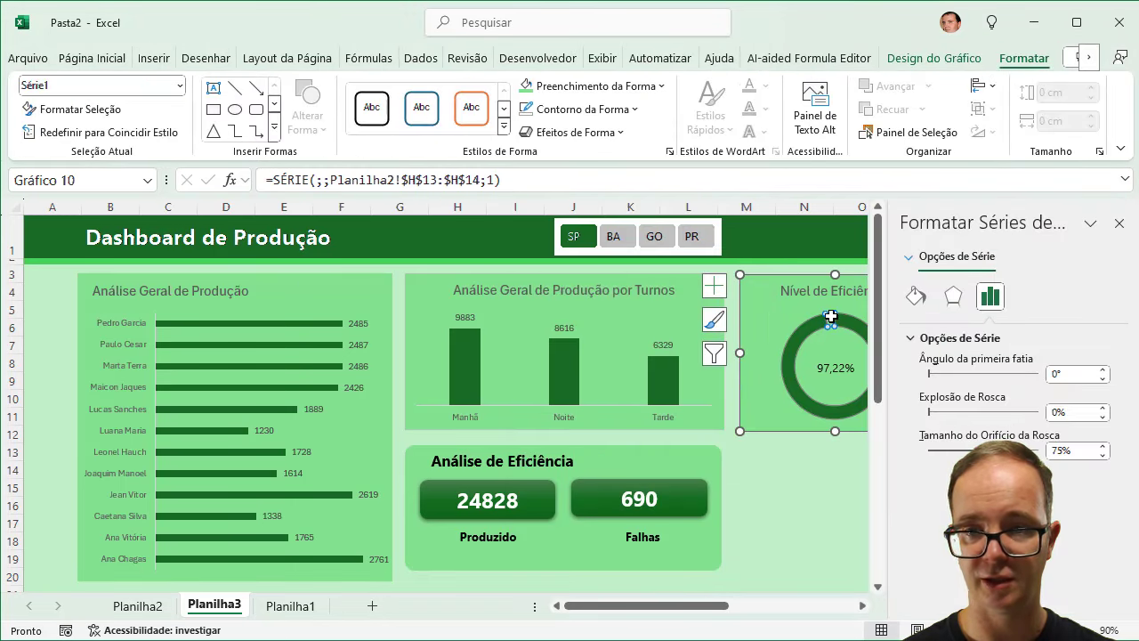
pyautogui.click(596, 85)
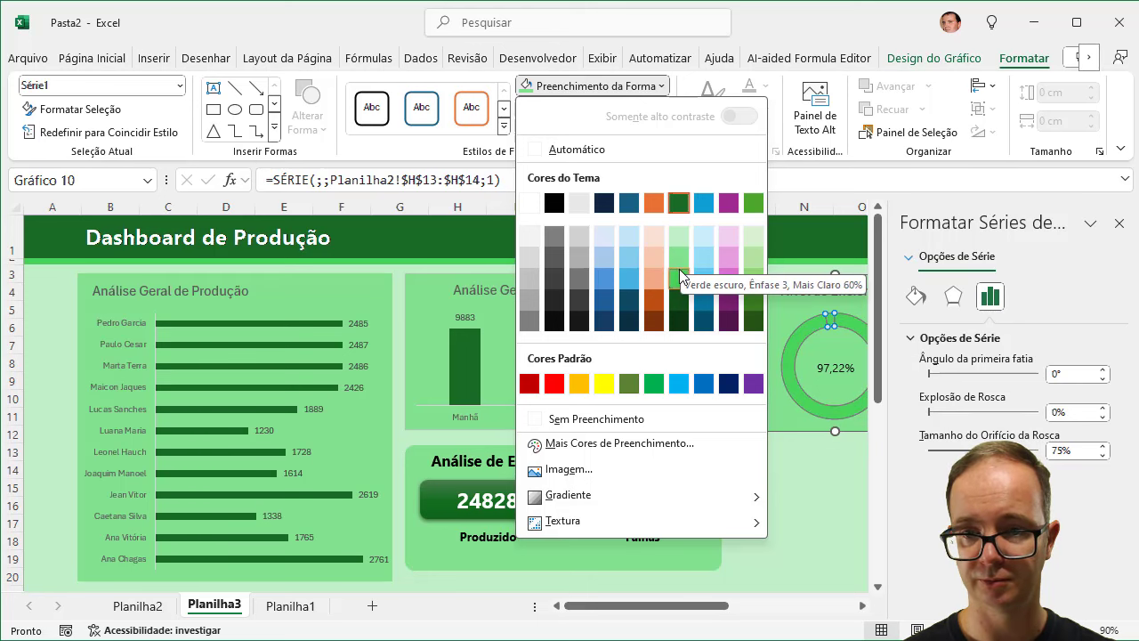
pyautogui.click(678, 269)
pyautogui.click(802, 332)
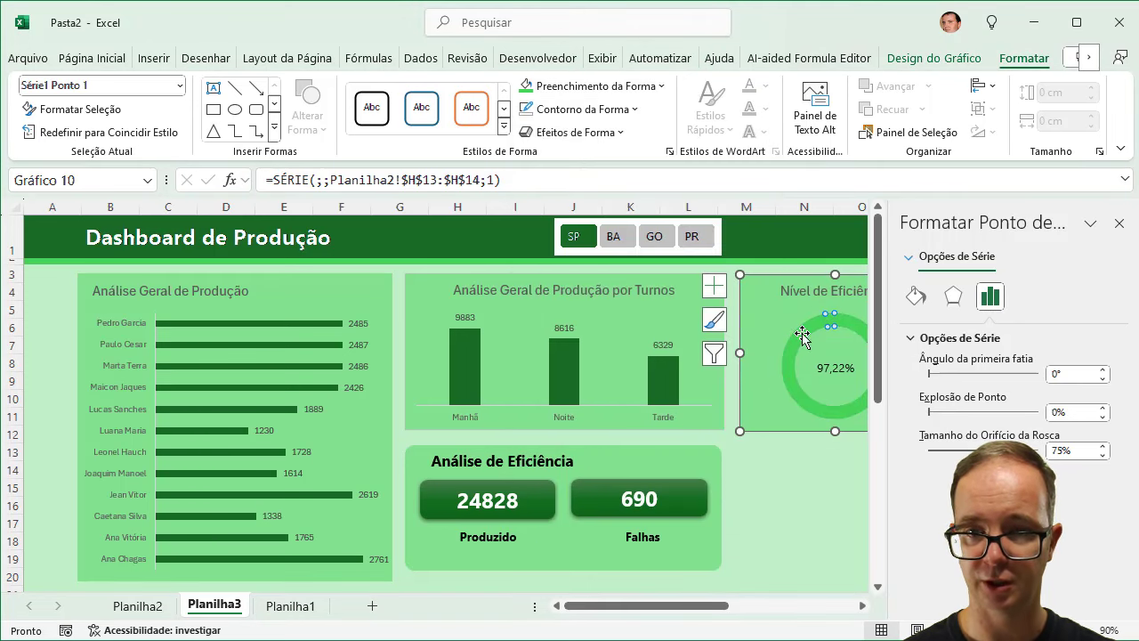
pyautogui.click(592, 86)
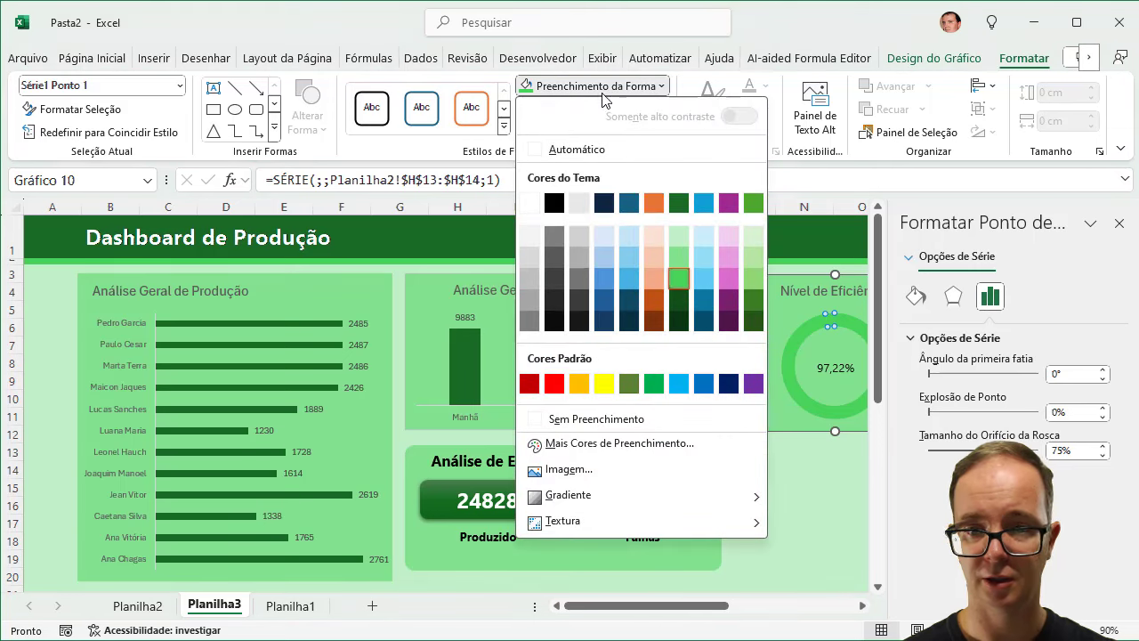
pyautogui.click(678, 203)
pyautogui.click(815, 483)
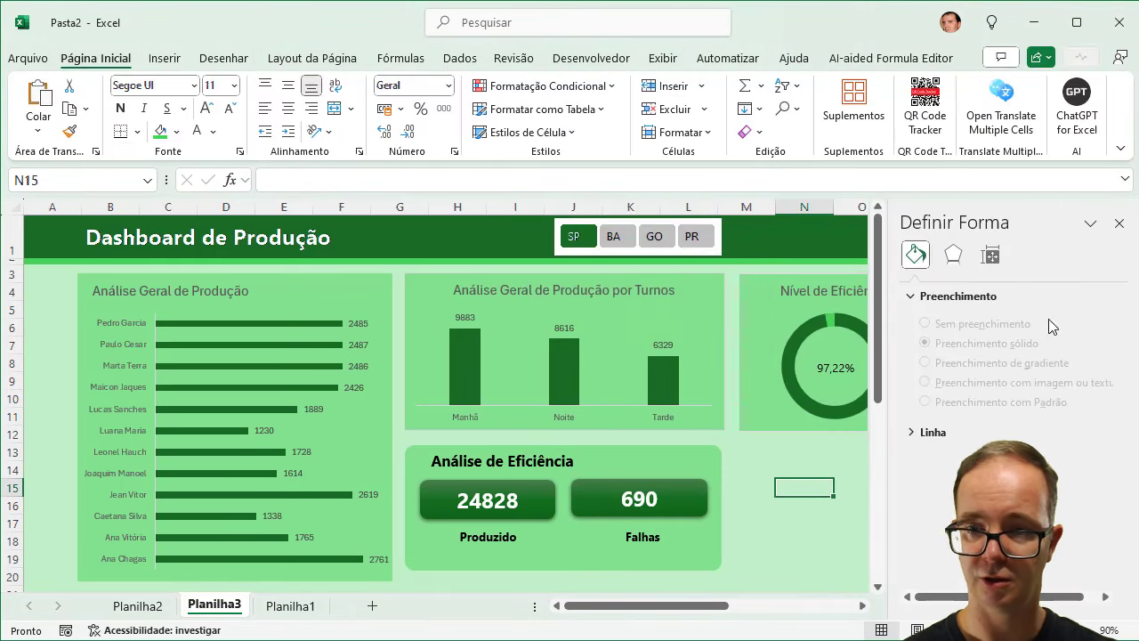
# Step: Make the doughnut's 97,22% label bold at size 14 and centre it in the ring
pyautogui.click(1119, 224)
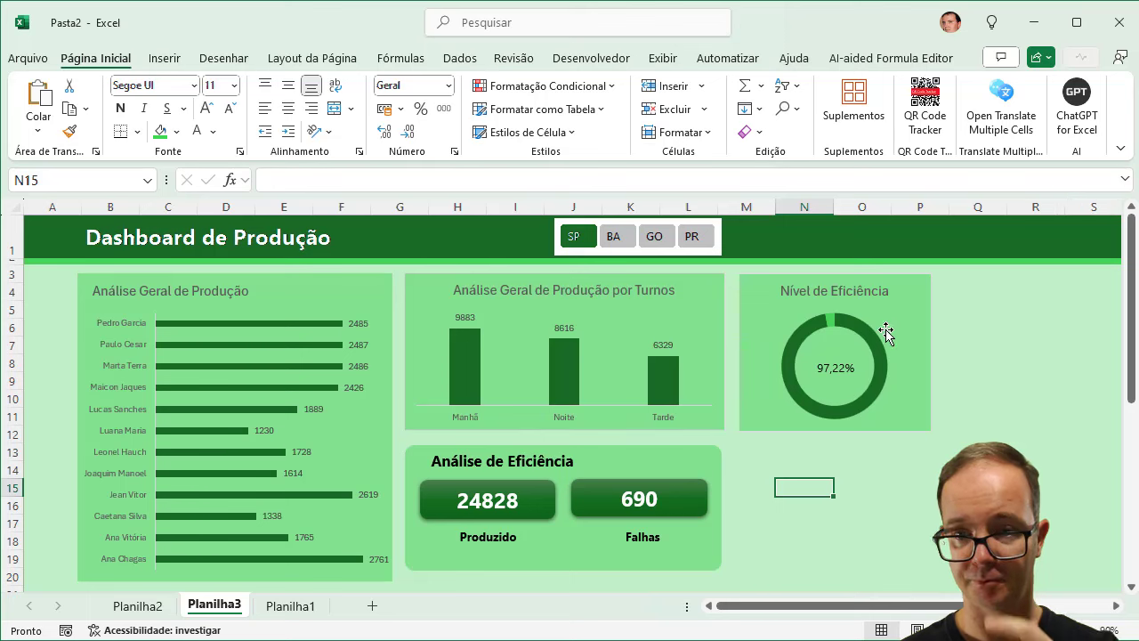
pyautogui.click(848, 370)
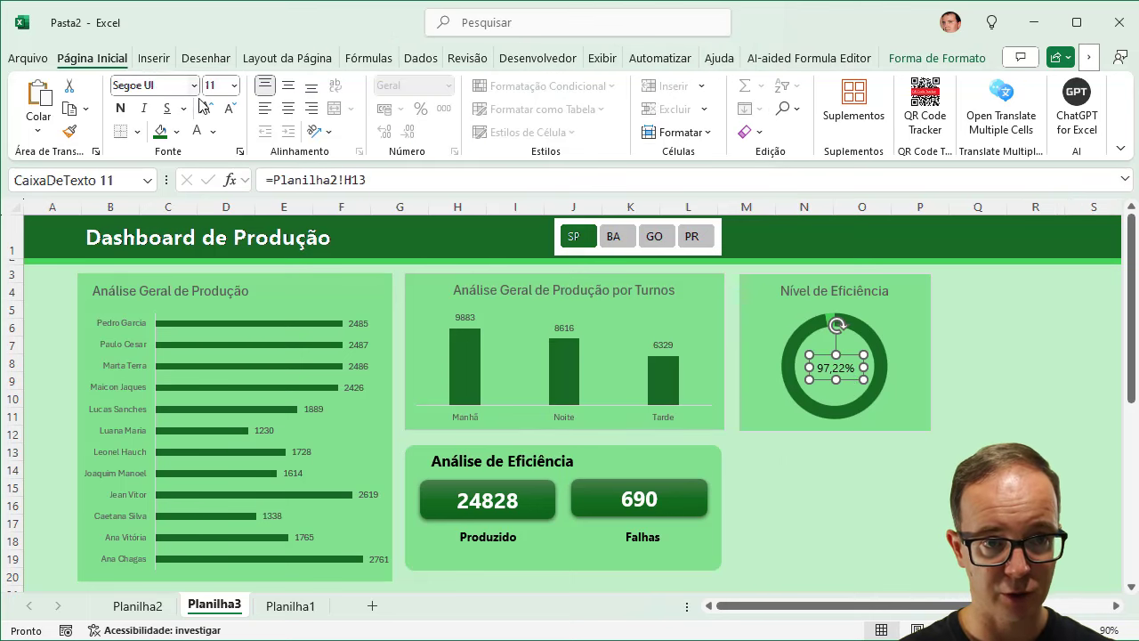
pyautogui.click(120, 108)
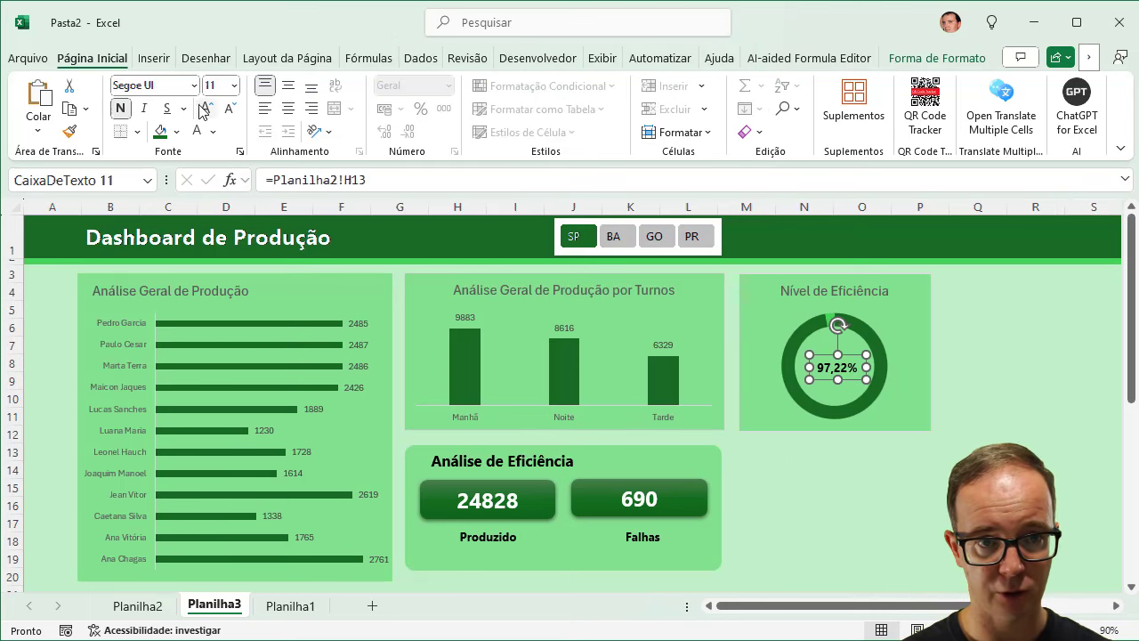
pyautogui.click(204, 108)
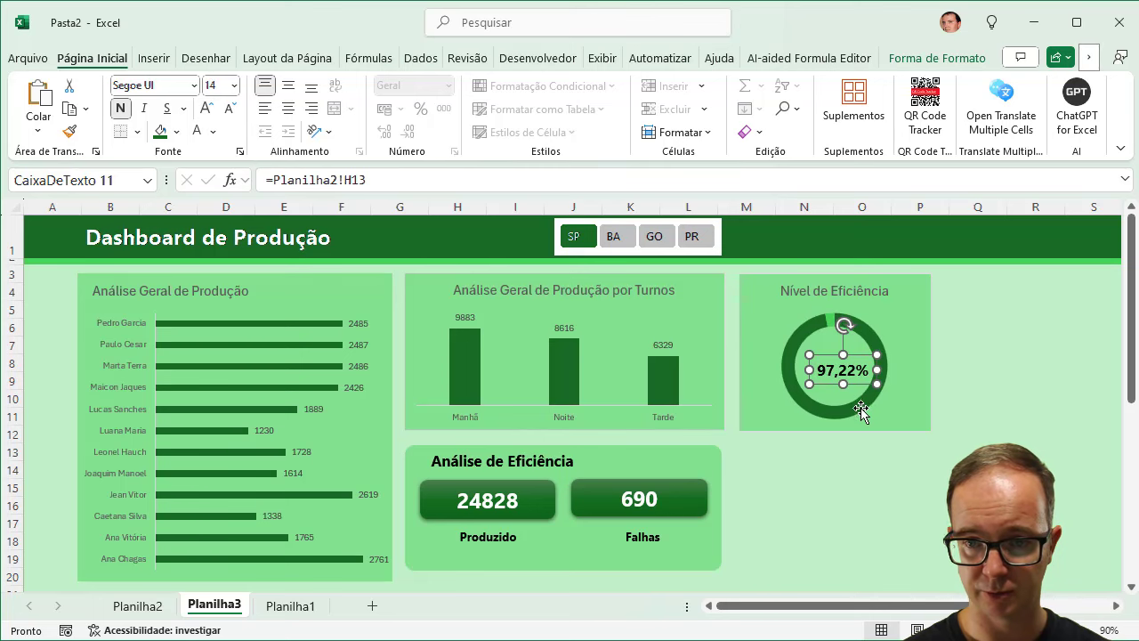
pyautogui.moveTo(866, 389); pyautogui.dragTo(858, 378)
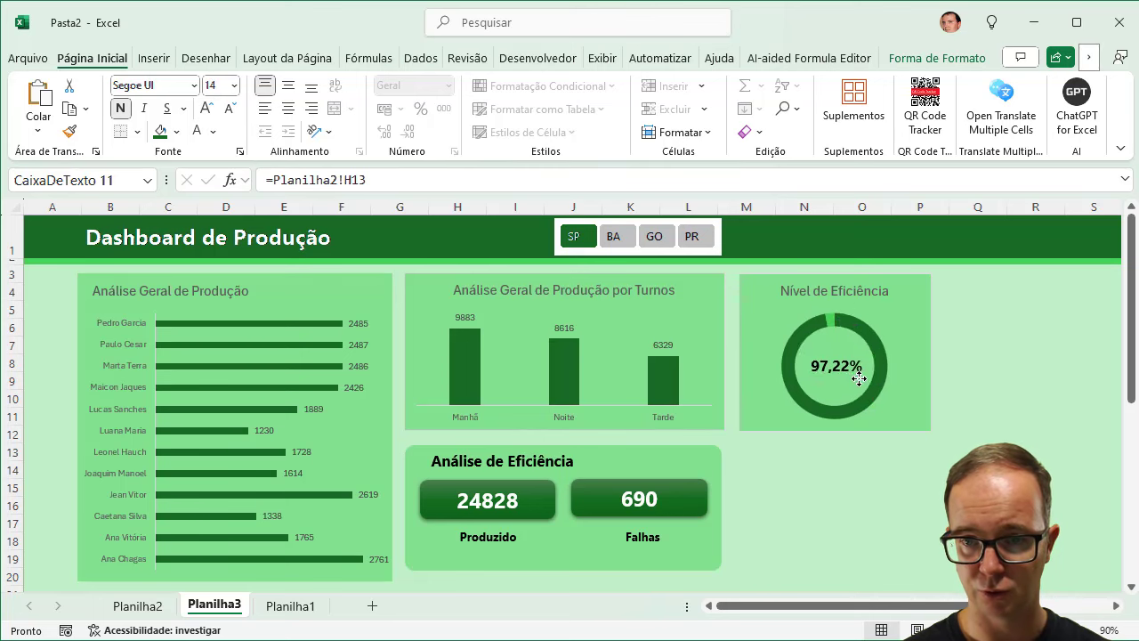
# Step: Move the Nível de Eficiência title left and make it bold black Segoe UI
pyautogui.click(835, 291)
pyautogui.moveTo(831, 298); pyautogui.dragTo(804, 300)
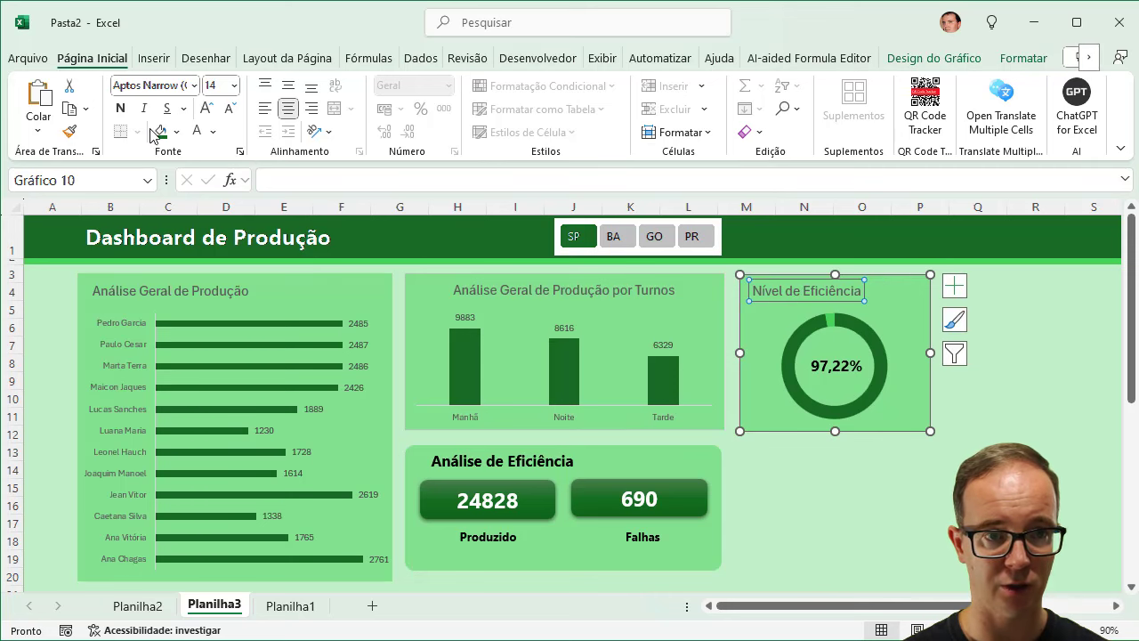
pyautogui.click(121, 108)
pyautogui.click(213, 131)
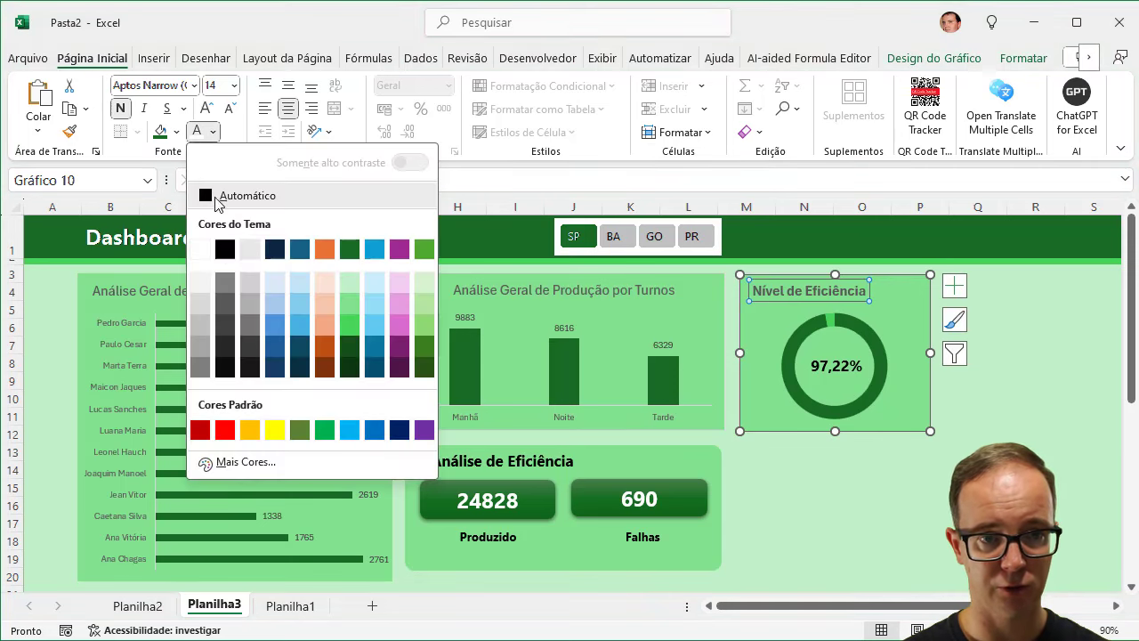
pyautogui.click(227, 248)
pyautogui.click(164, 87)
pyautogui.write('Segoeui')
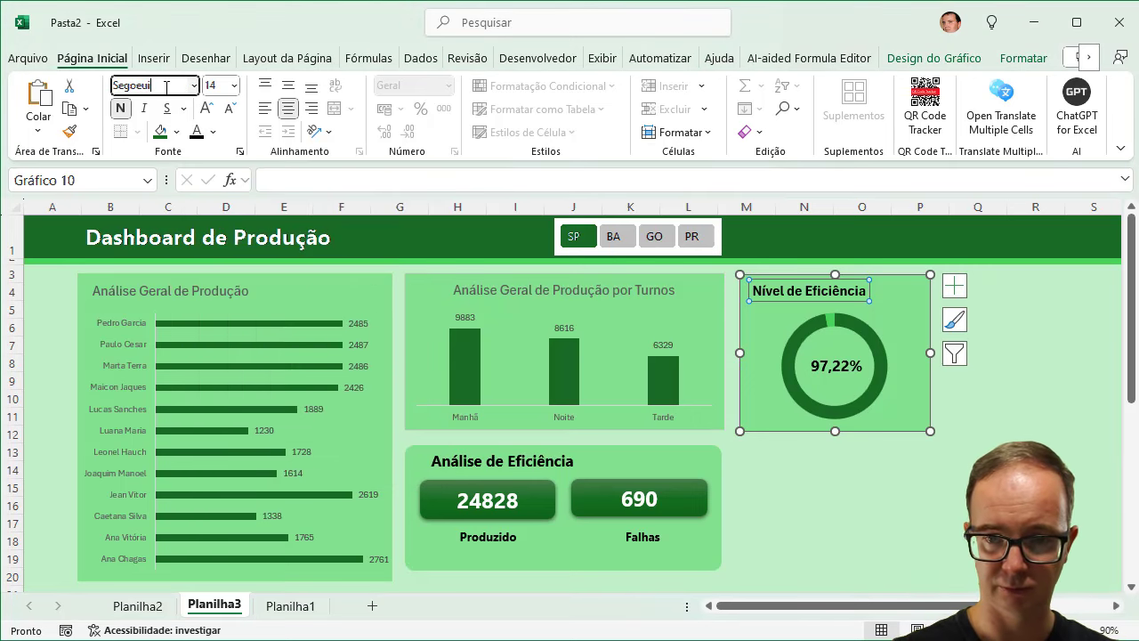
pyautogui.press('Return')
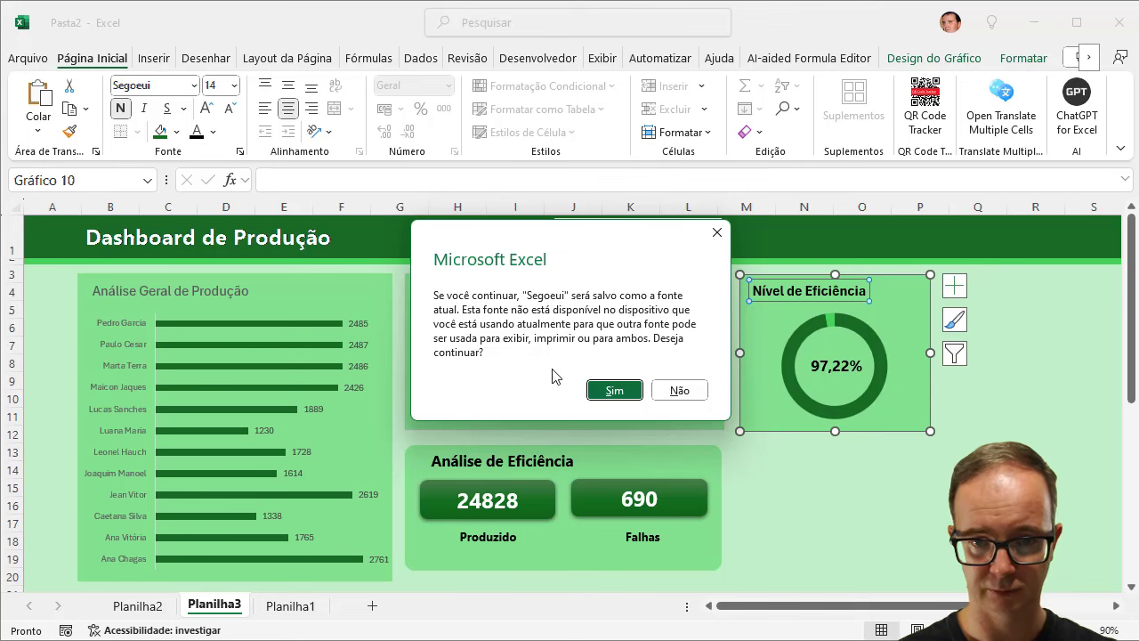
pyautogui.click(678, 390)
pyautogui.click(159, 84)
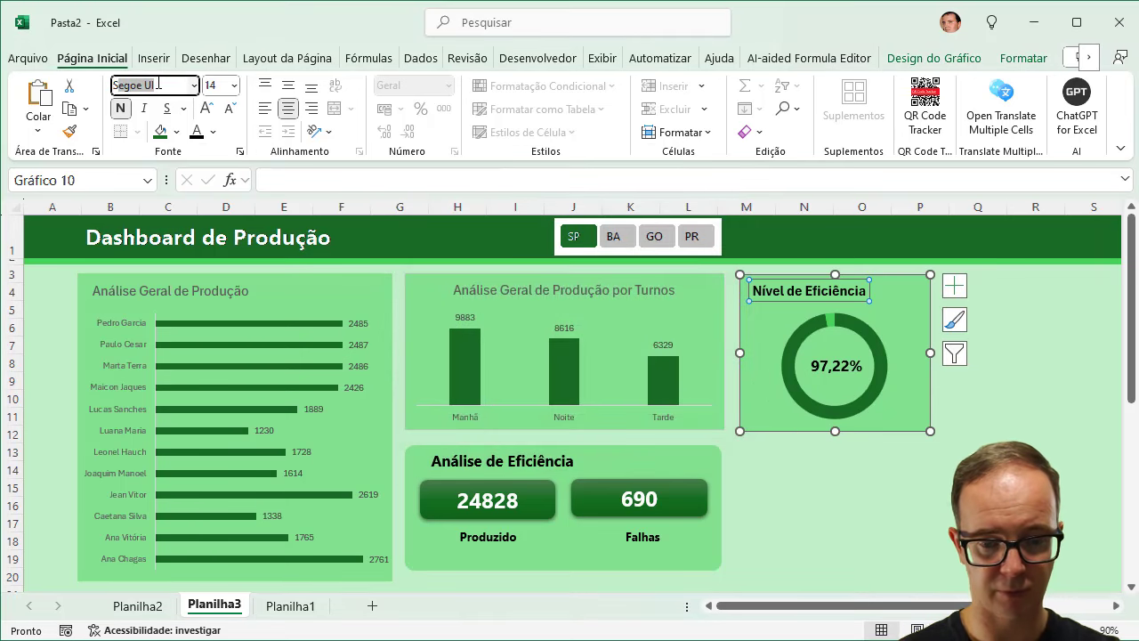
pyautogui.press('Return')
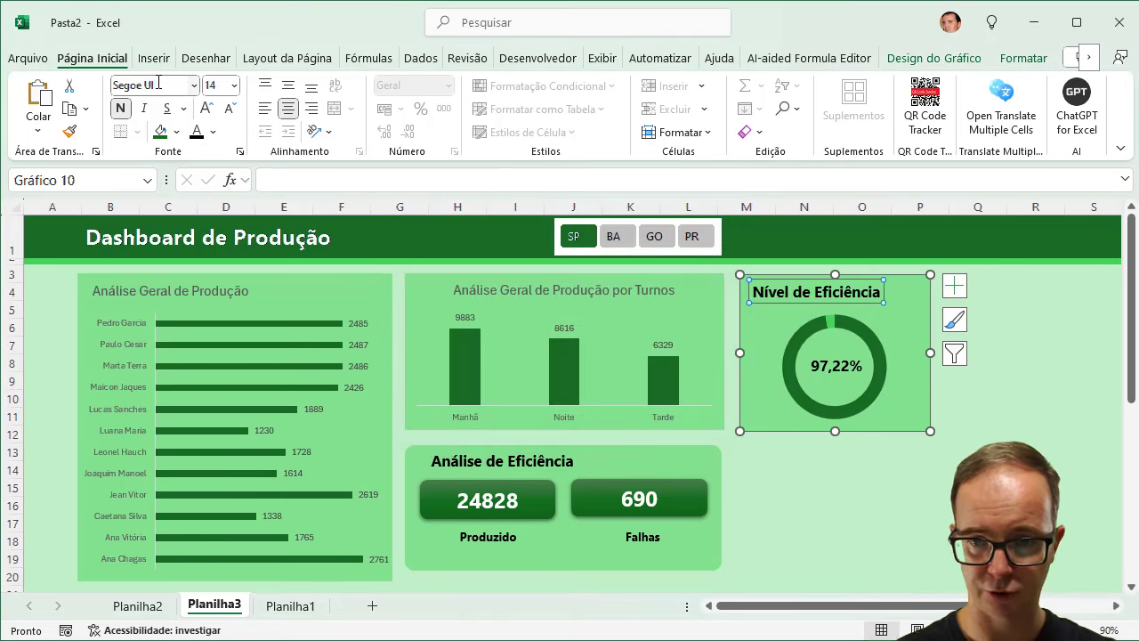
# Step: Make the production-by-shift title bold black Segoe UI at 14 pt, shifted left; widen that chart rightward
pyautogui.click(504, 295)
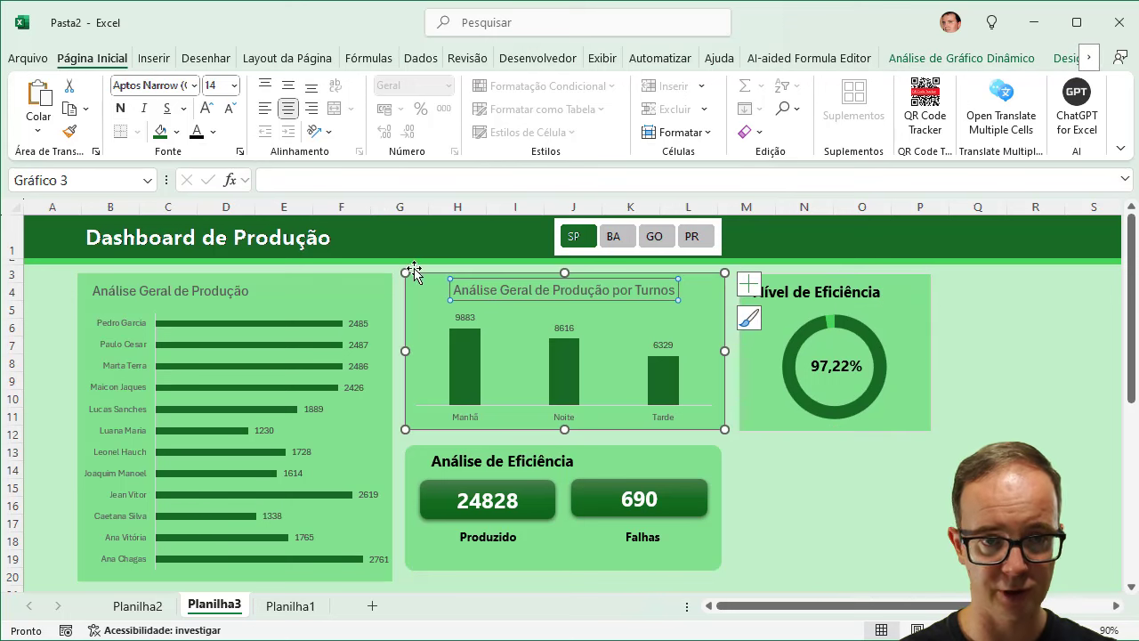
pyautogui.click(153, 86)
pyautogui.write('Segoe UI')
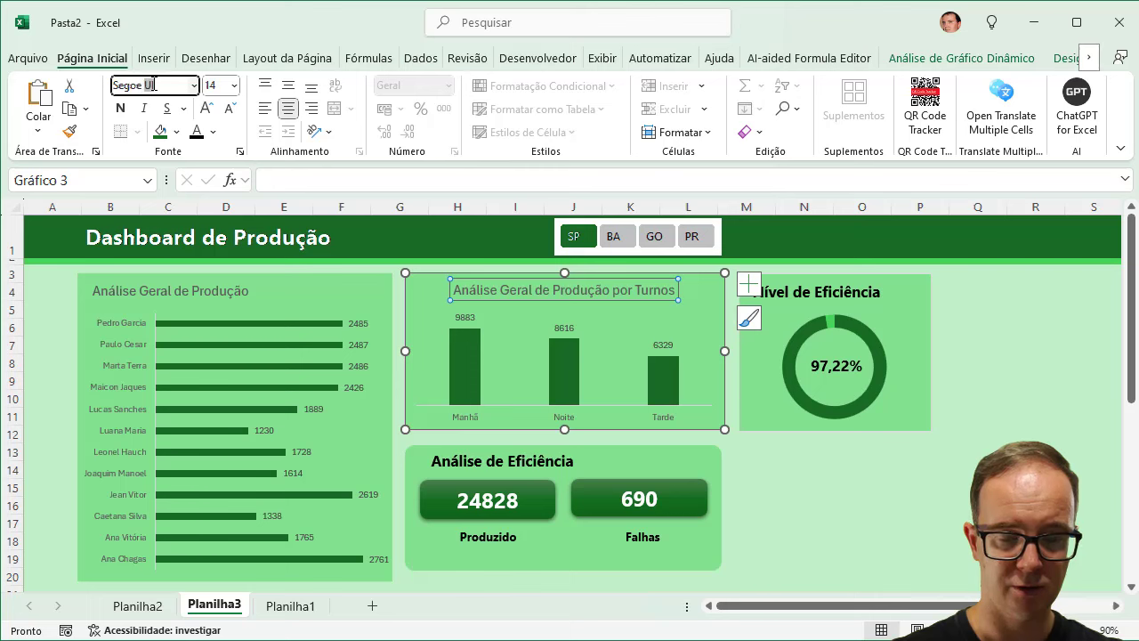
pyautogui.press('Return')
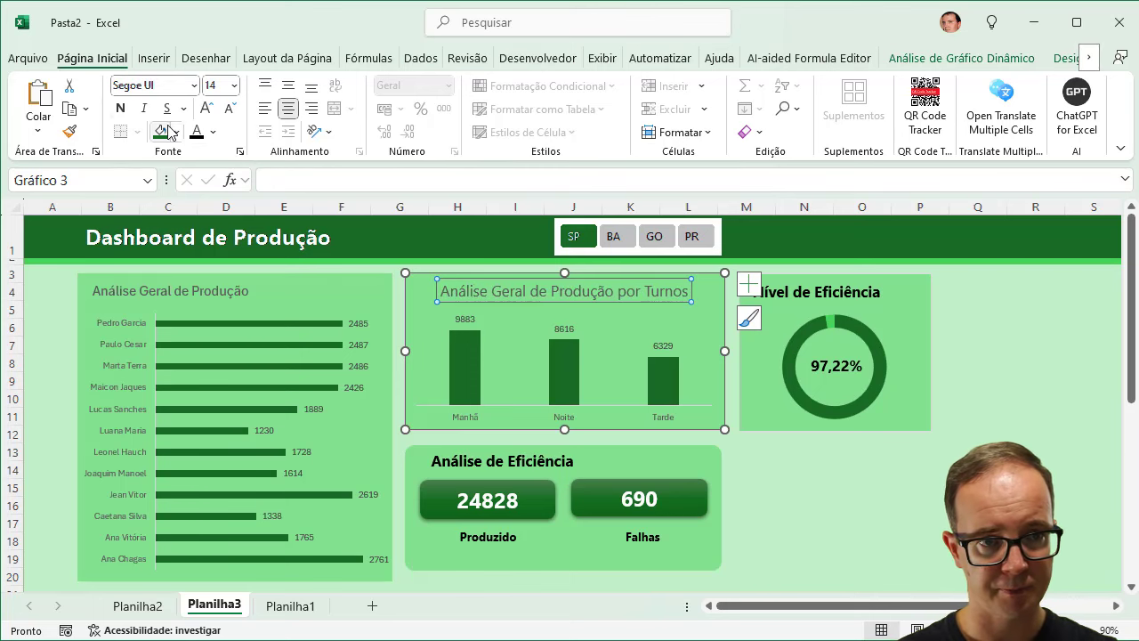
pyautogui.click(120, 107)
pyautogui.click(198, 130)
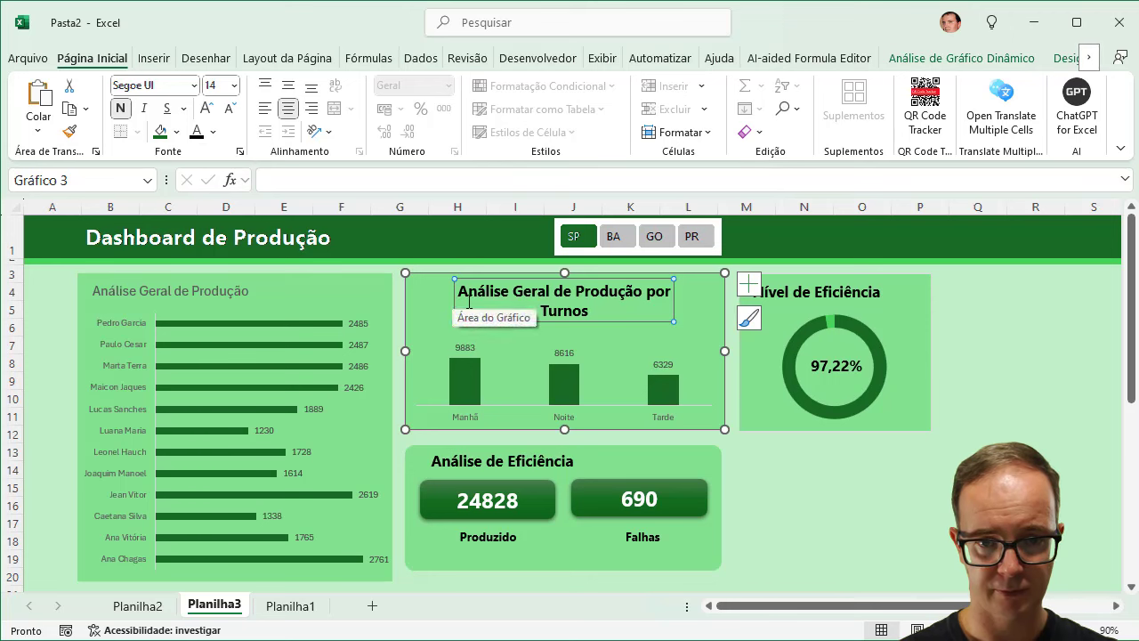
pyautogui.click(230, 108)
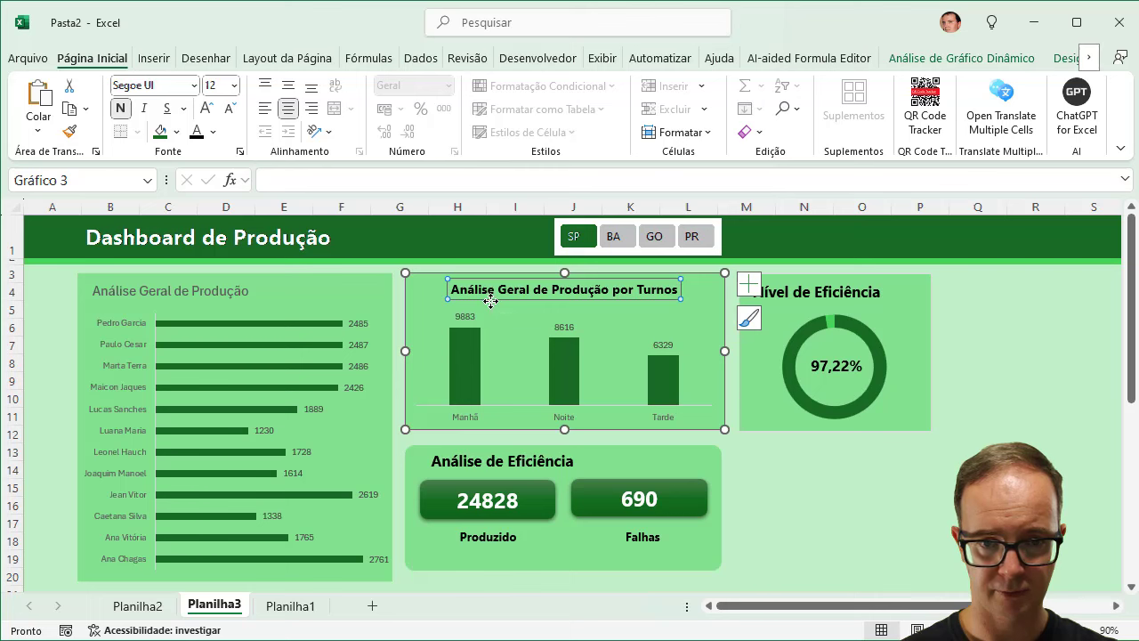
pyautogui.moveTo(490, 301); pyautogui.dragTo(458, 302)
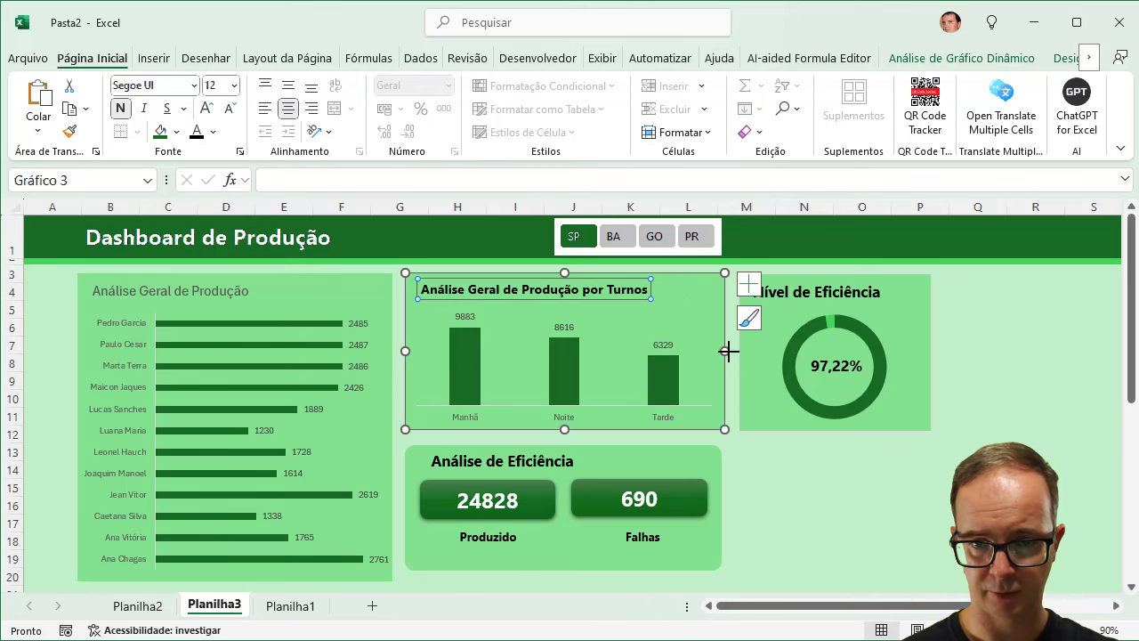
pyautogui.moveTo(728, 351); pyautogui.dragTo(750, 351)
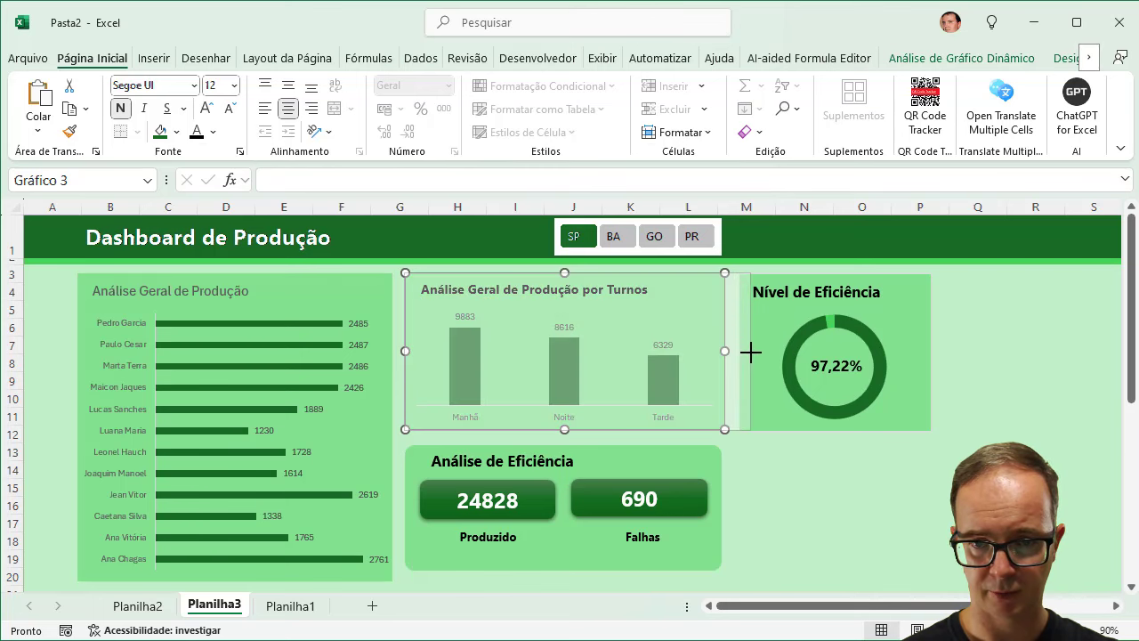
pyautogui.click(208, 108)
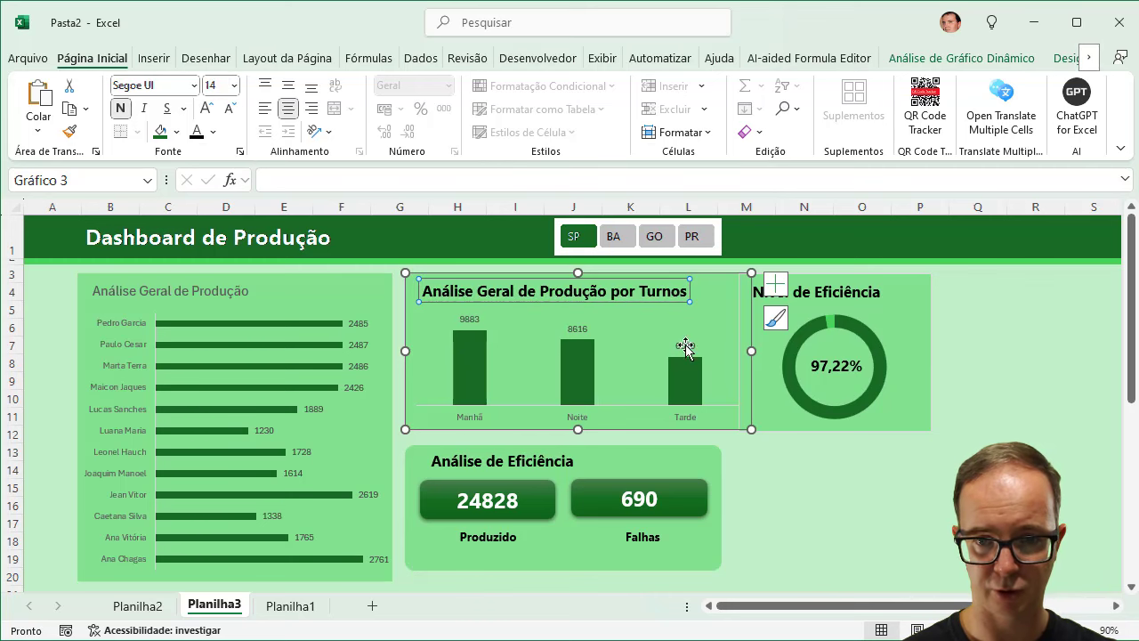
# Step: Shift the Nível de Eficiência doughnut right and centre the 97,22% label in its ring
pyautogui.click(760, 465)
pyautogui.click(785, 427)
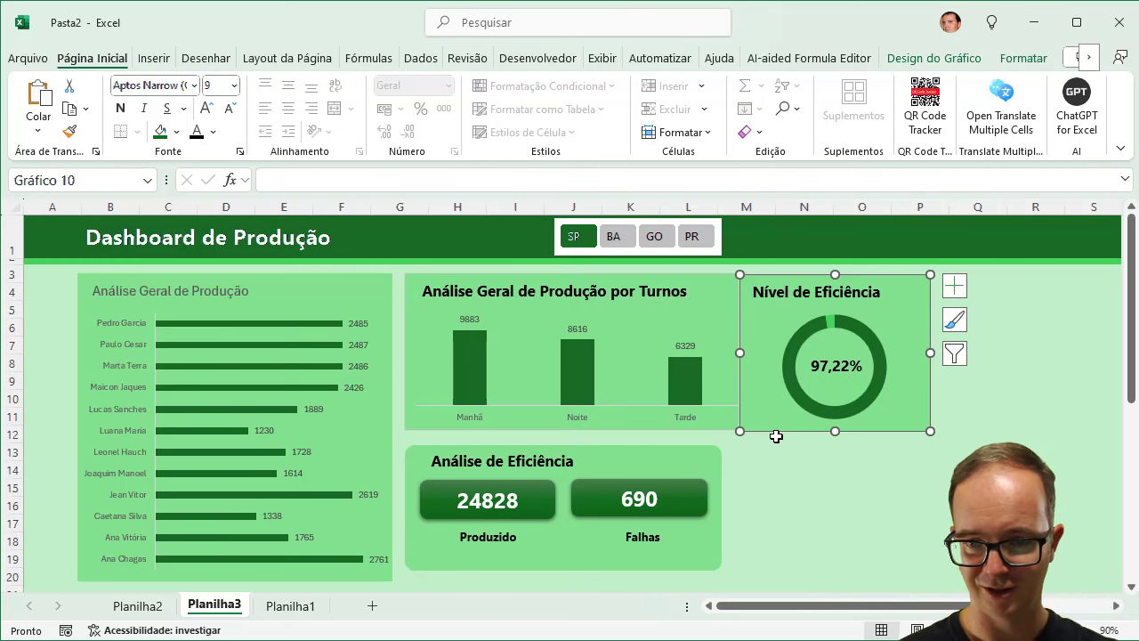
pyautogui.moveTo(785, 432); pyautogui.dragTo(808, 431)
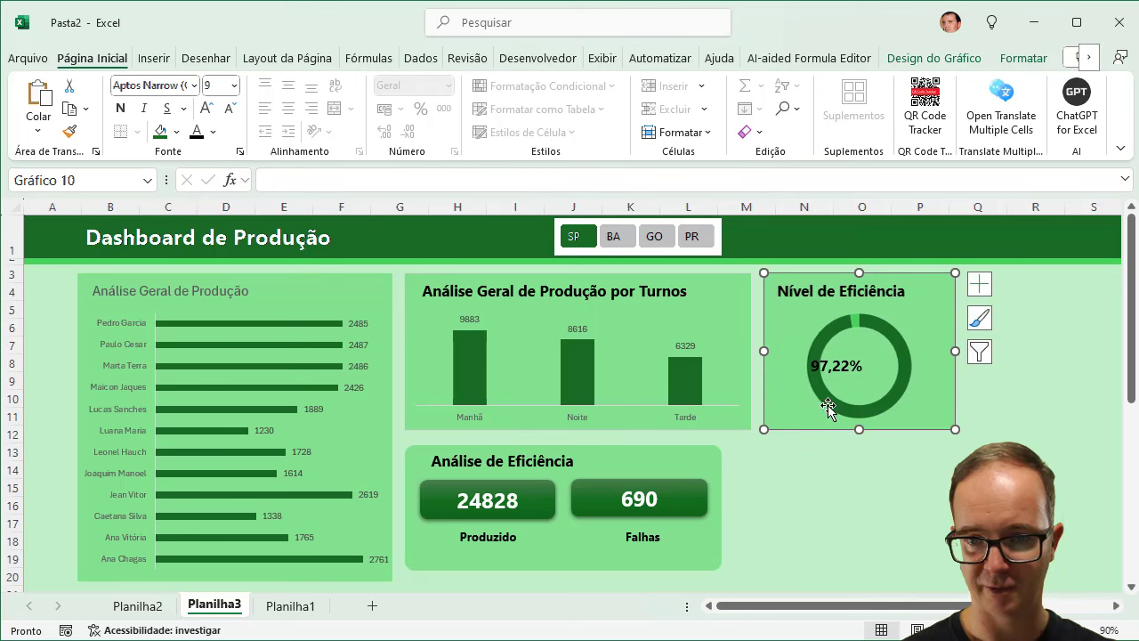
pyautogui.click(839, 370)
pyautogui.moveTo(840, 380); pyautogui.dragTo(862, 381)
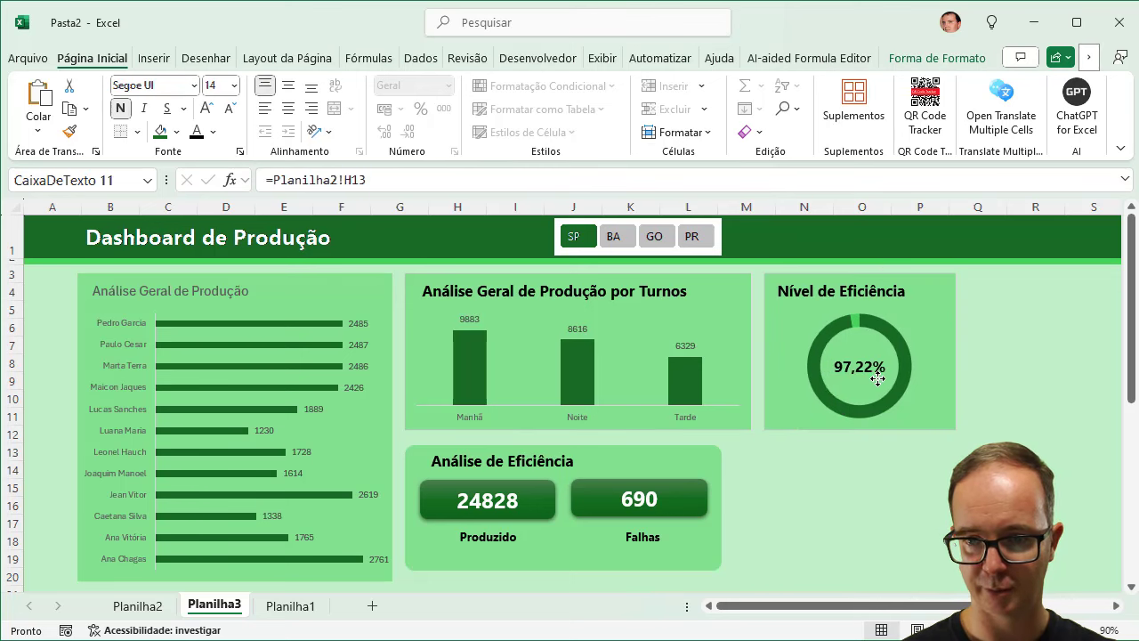
# Step: Widen the Análise de Eficiência panel rightward and move the 690 Falhas box and caption right
pyautogui.click(721, 500)
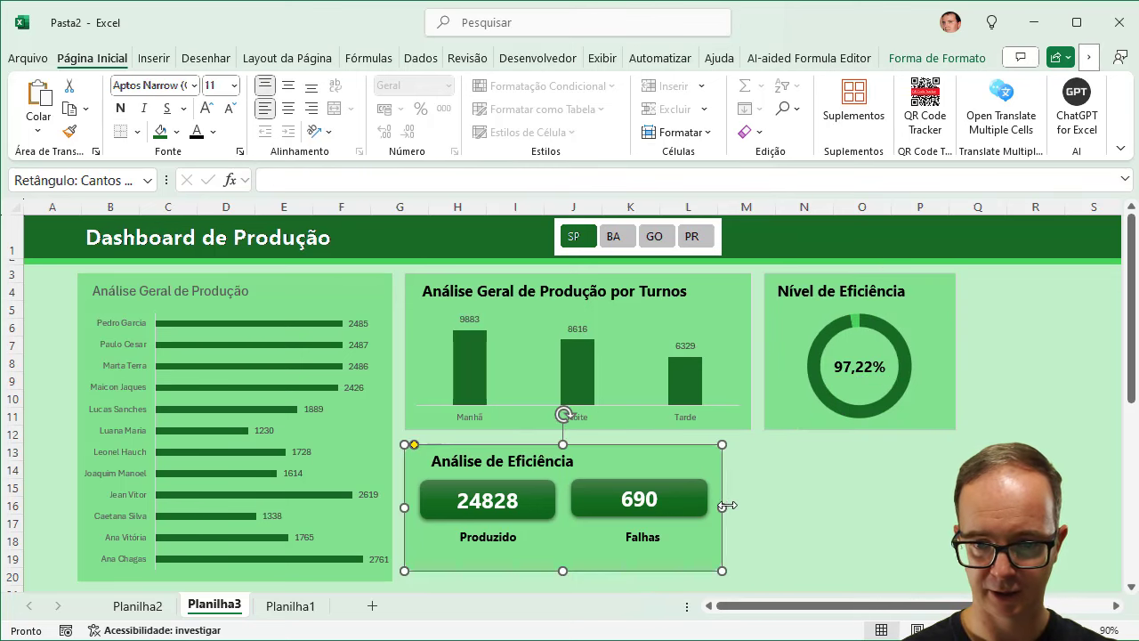
pyautogui.moveTo(722, 506); pyautogui.dragTo(753, 503)
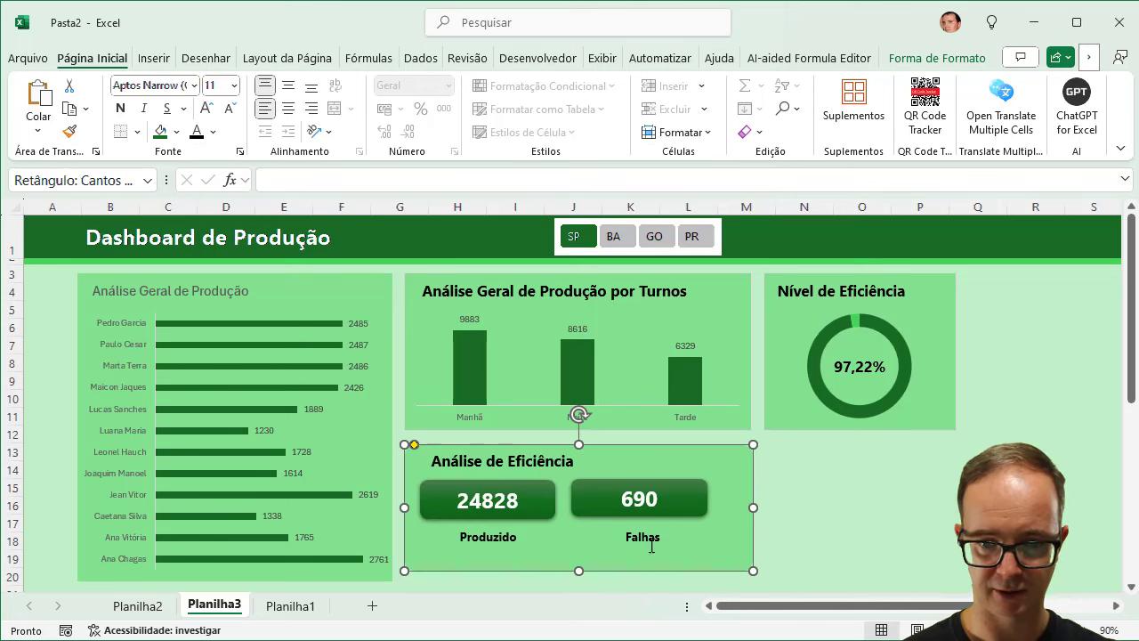
pyautogui.moveTo(681, 513); pyautogui.dragTo(705, 516)
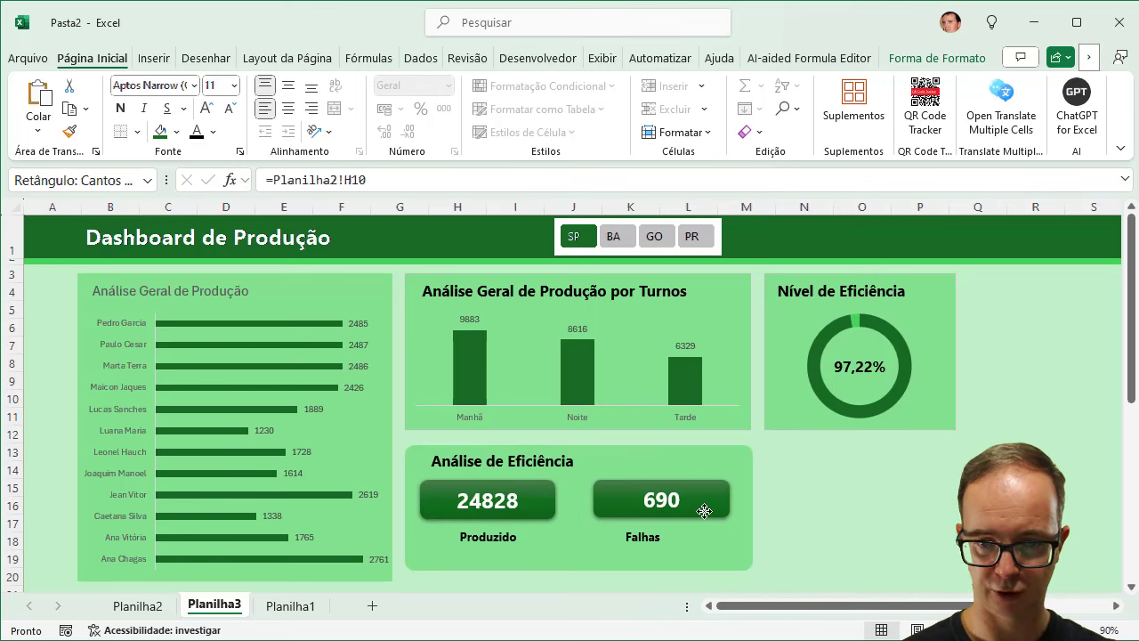
pyautogui.click(644, 539)
pyautogui.moveTo(649, 544); pyautogui.dragTo(676, 552)
# Step: Nudge the 24828 box and Produzido caption into place and lower the Análise de Eficiência title
pyautogui.moveTo(534, 515); pyautogui.dragTo(540, 518)
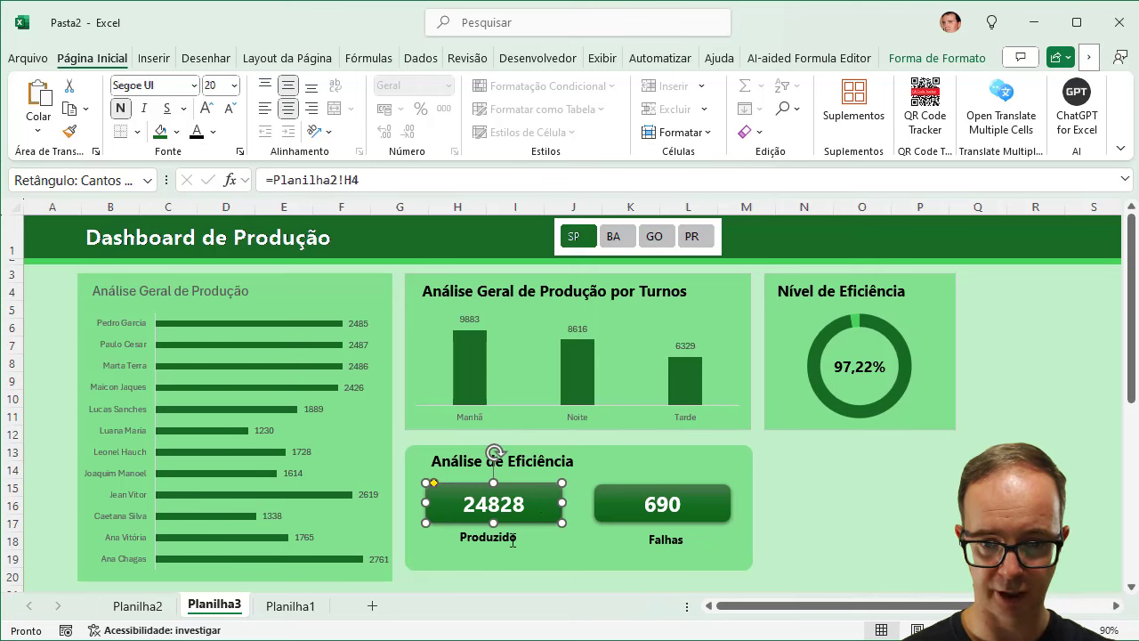
pyautogui.click(512, 541)
pyautogui.moveTo(516, 551); pyautogui.dragTo(519, 552)
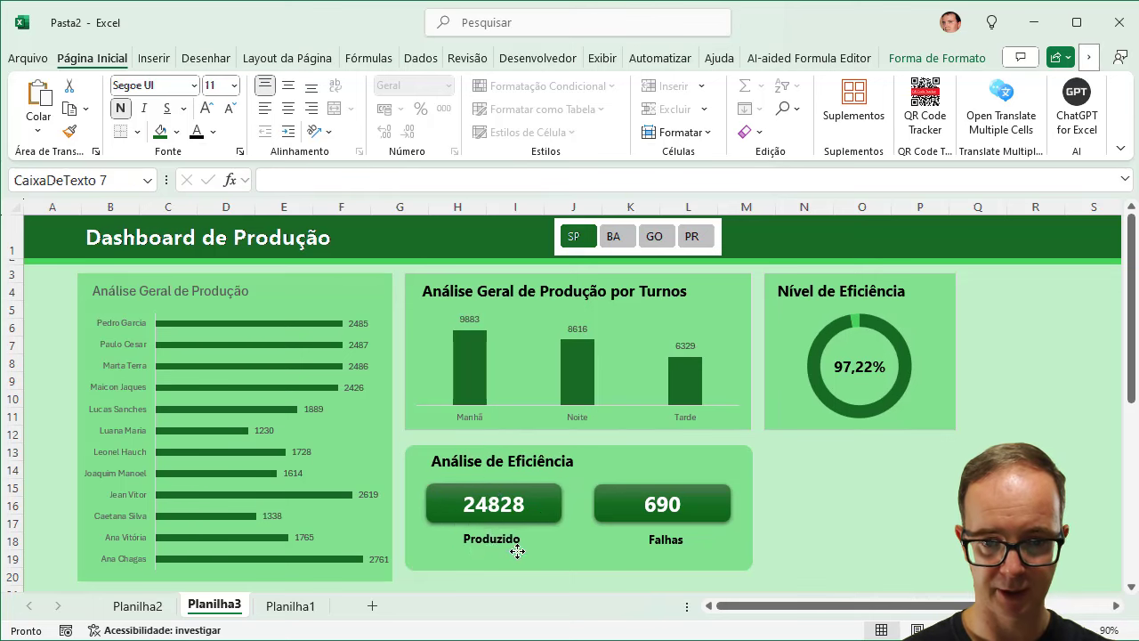
pyautogui.click(540, 469)
pyautogui.moveTo(541, 470); pyautogui.dragTo(539, 478)
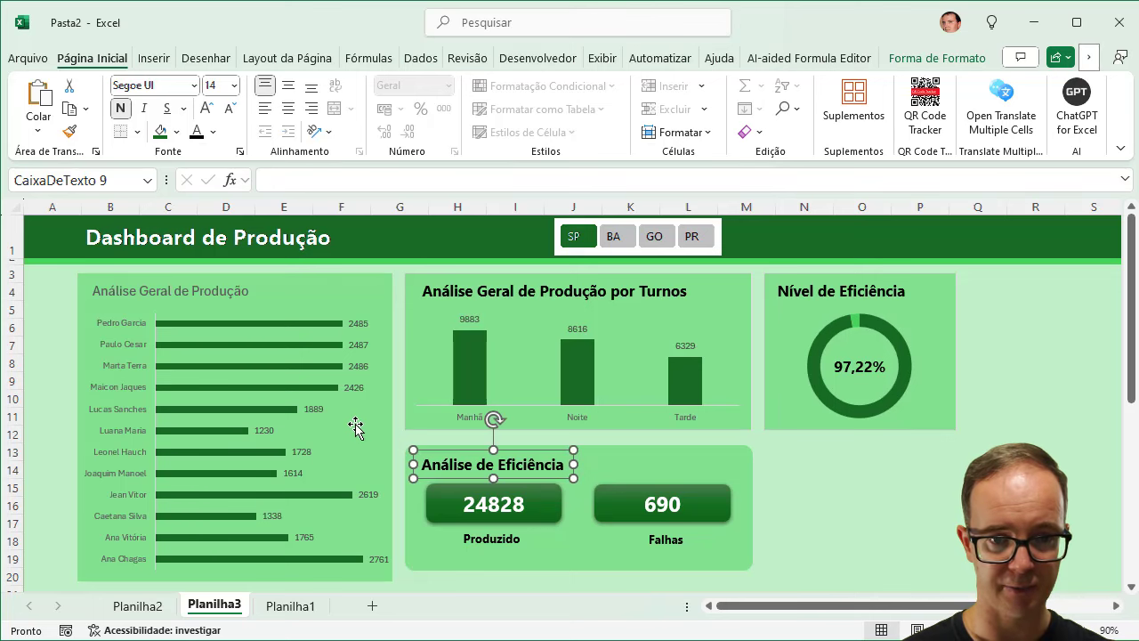
pyautogui.click(387, 427)
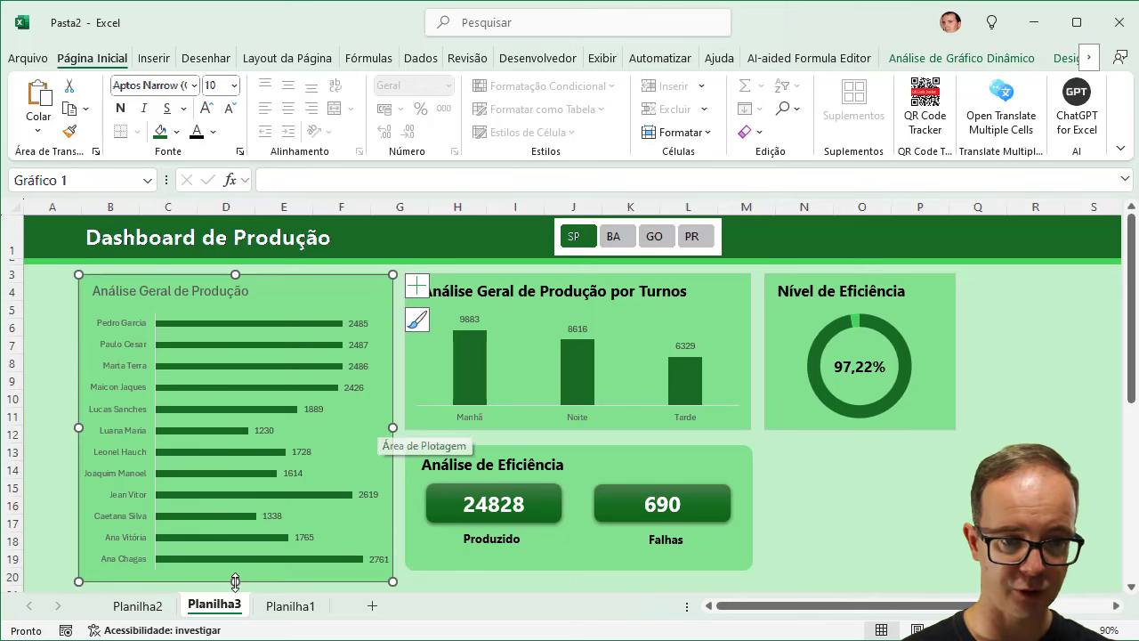
# Step: Shorten the production chart slightly and give it darker Segoe UI text with a bold title
pyautogui.moveTo(234, 579); pyautogui.dragTo(234, 573)
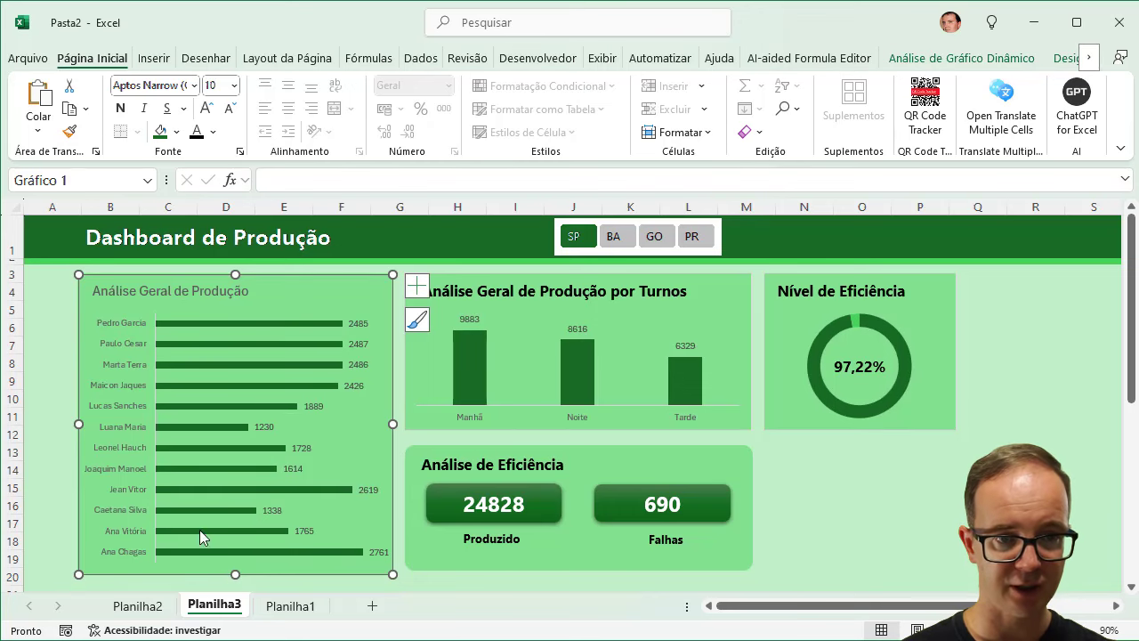
pyautogui.click(59, 396)
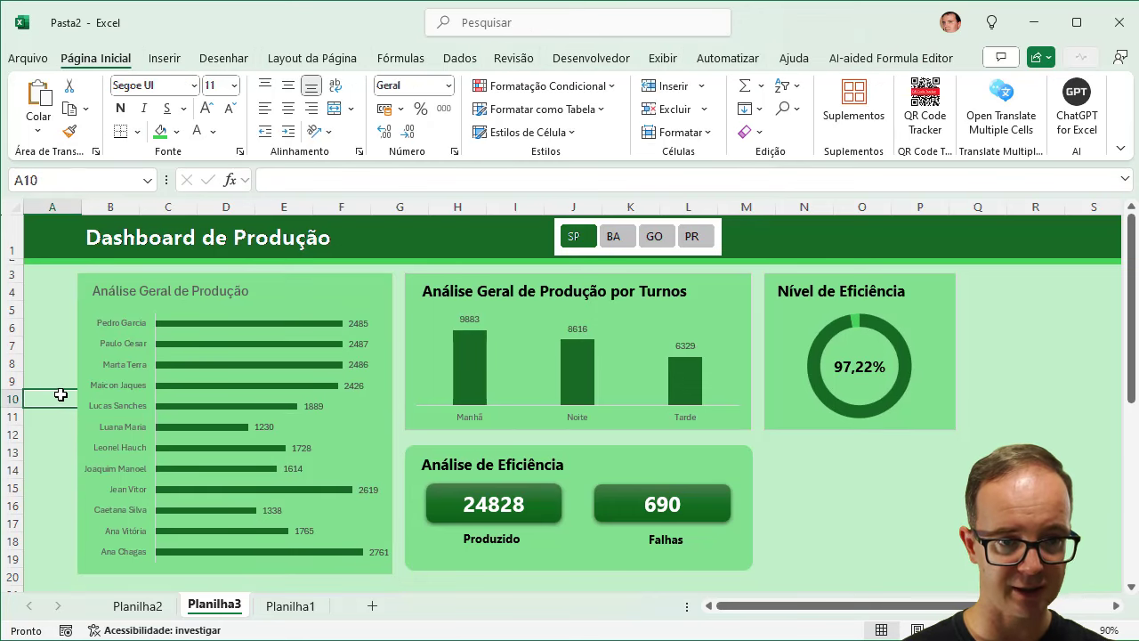
pyautogui.click(151, 268)
pyautogui.click(167, 86)
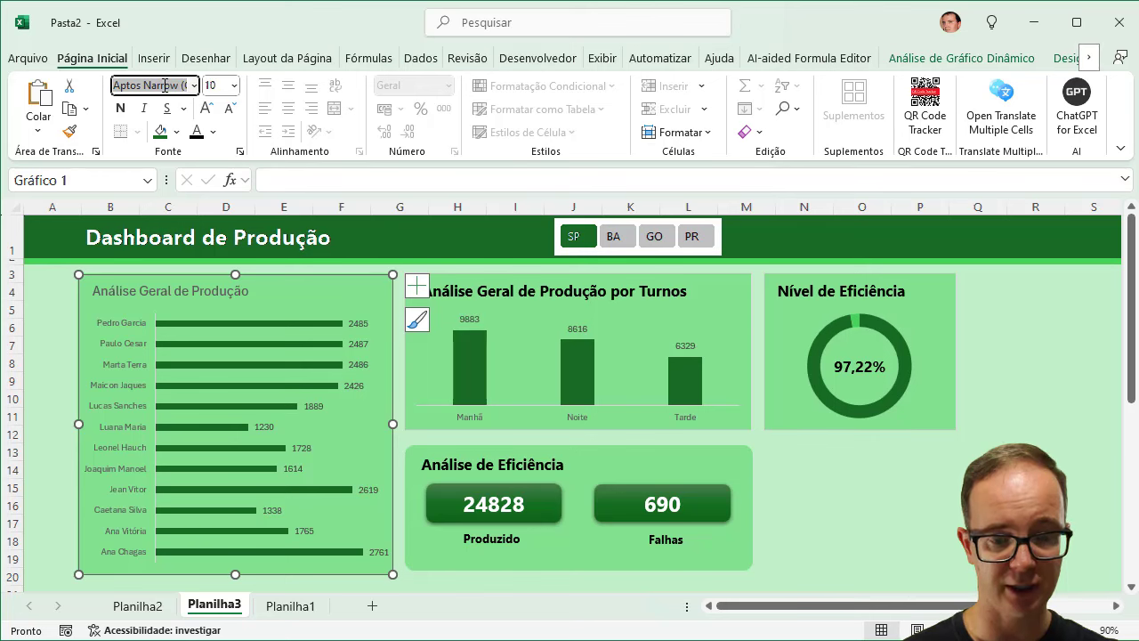
pyautogui.write('Segoe UI')
pyautogui.press('Return')
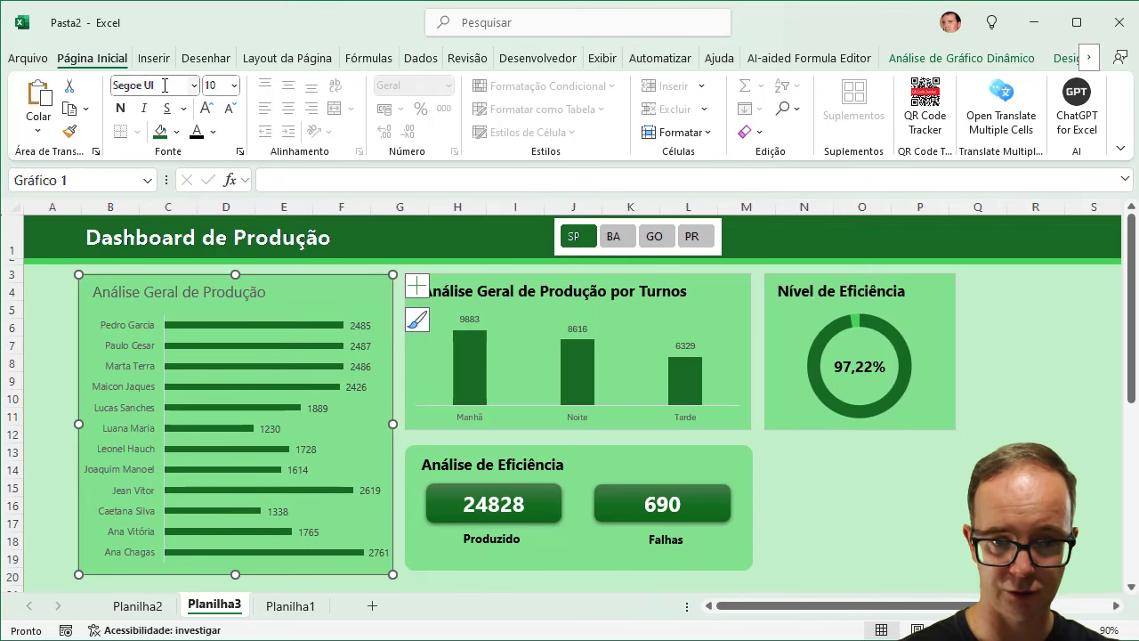
pyautogui.click(197, 131)
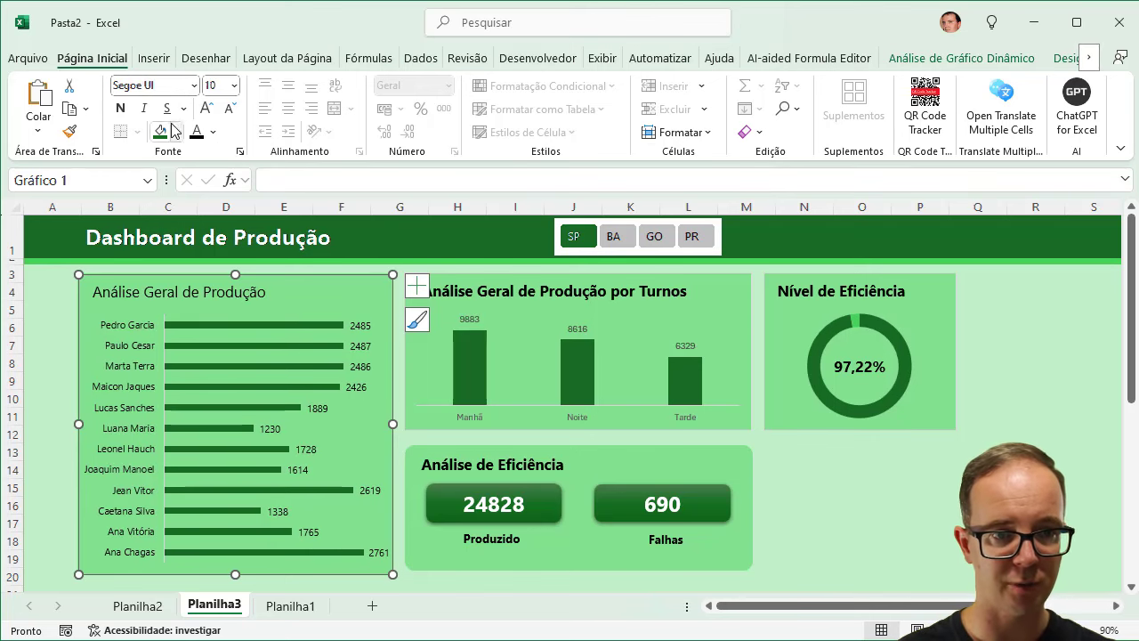
pyautogui.click(173, 298)
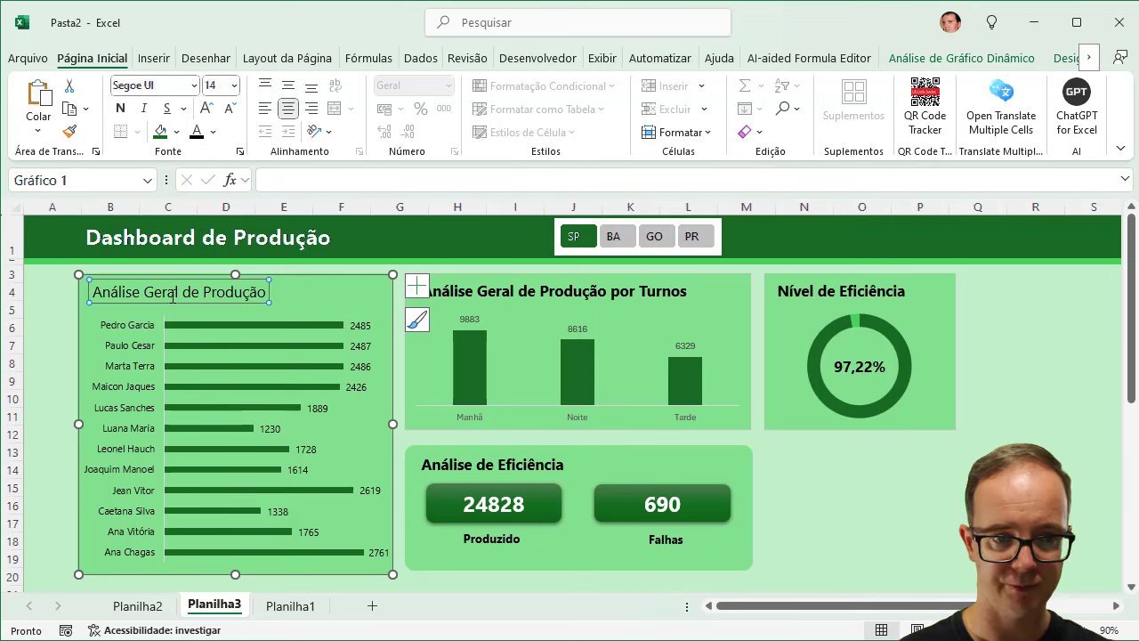
pyautogui.click(121, 109)
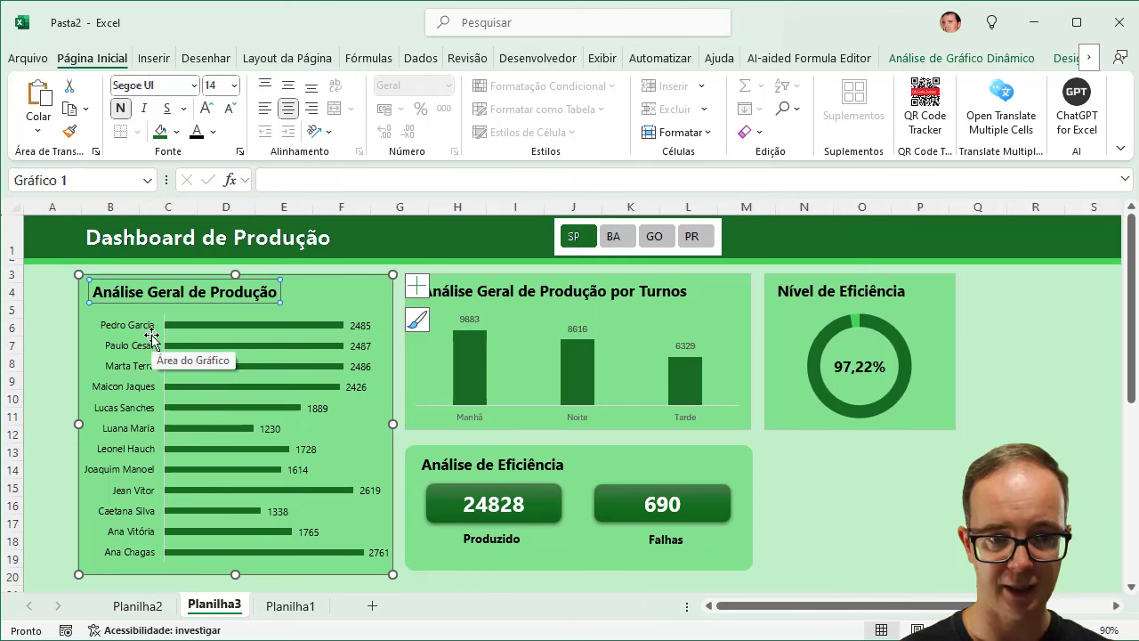
# Step: Set the bar series gap width to 50% to thicken the bars
pyautogui.click(189, 327)
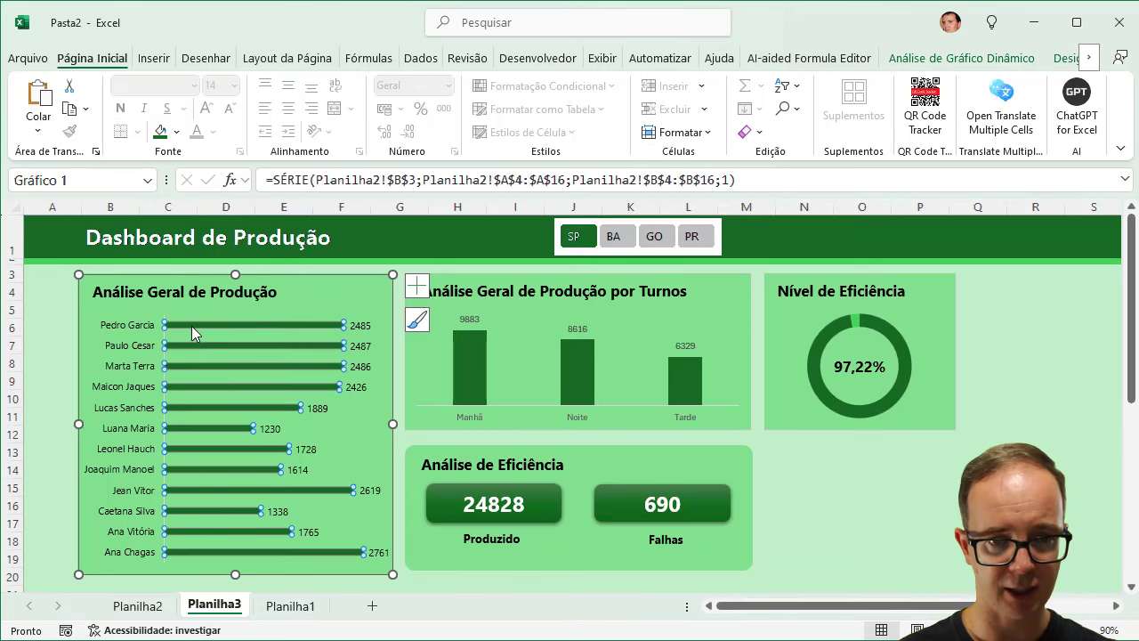
pyautogui.rightClick(191, 326)
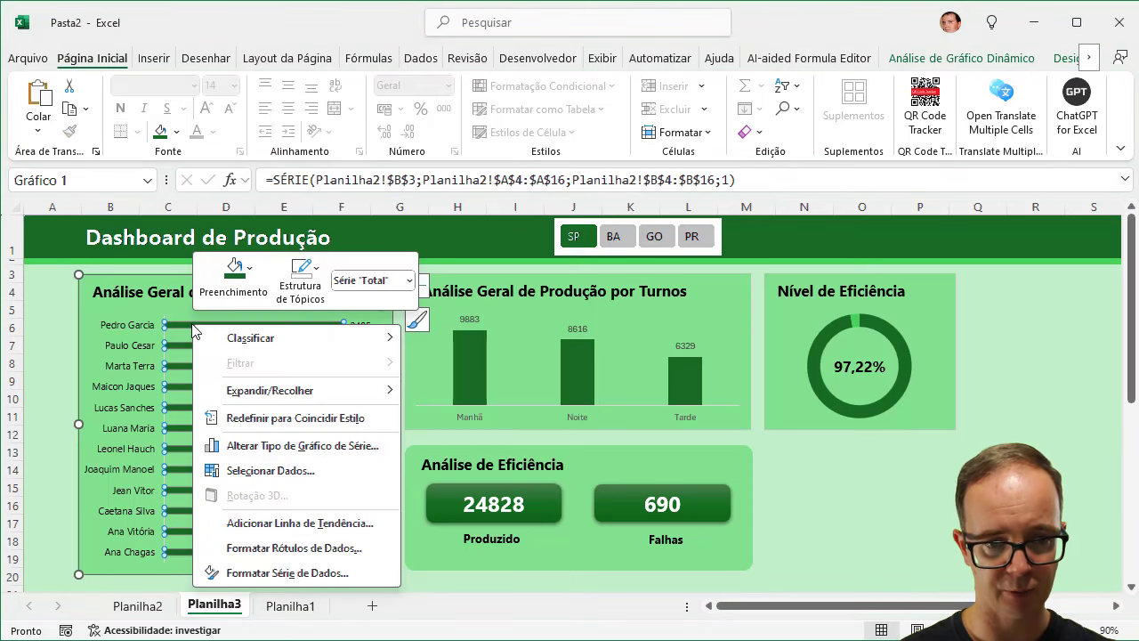
pyautogui.click(314, 563)
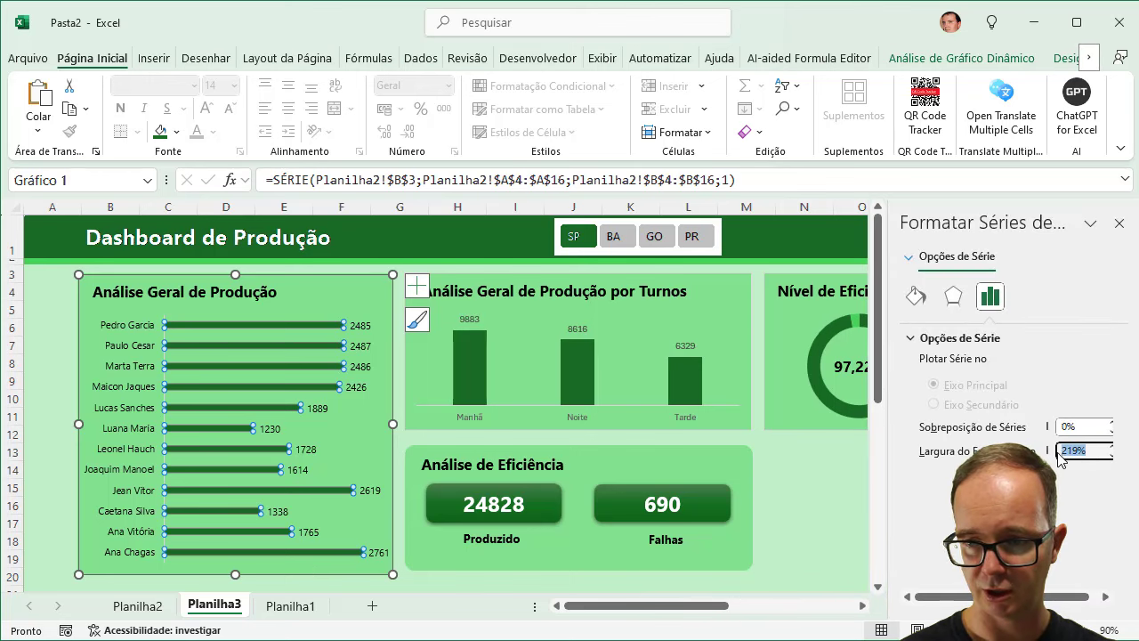
pyautogui.write('50')
pyautogui.press('Return')
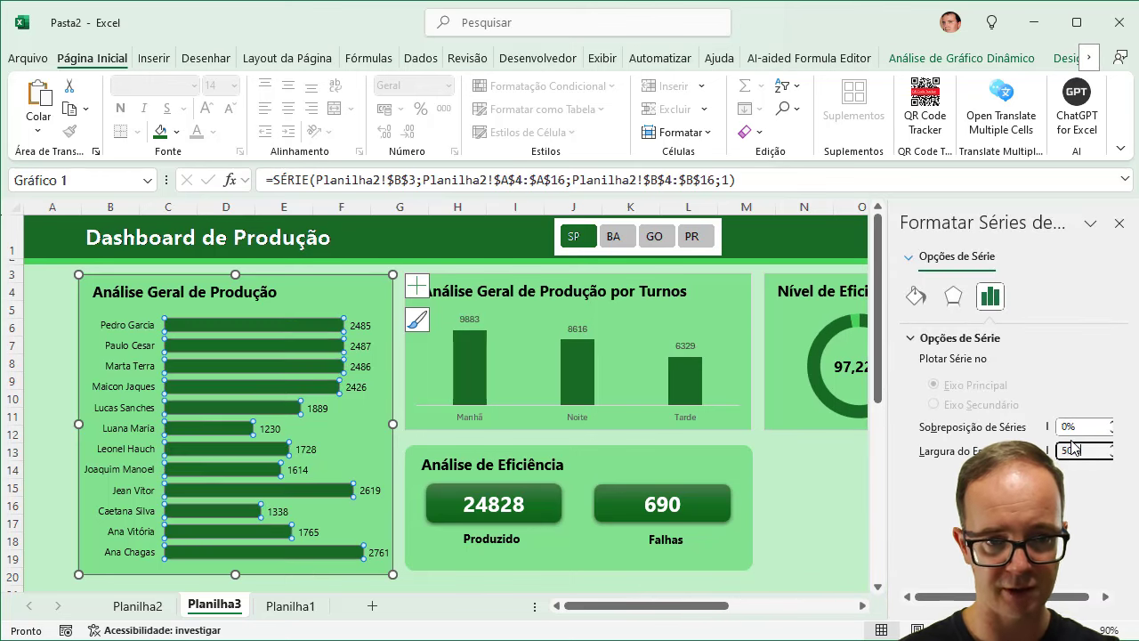
pyautogui.click(1119, 223)
pyautogui.click(856, 508)
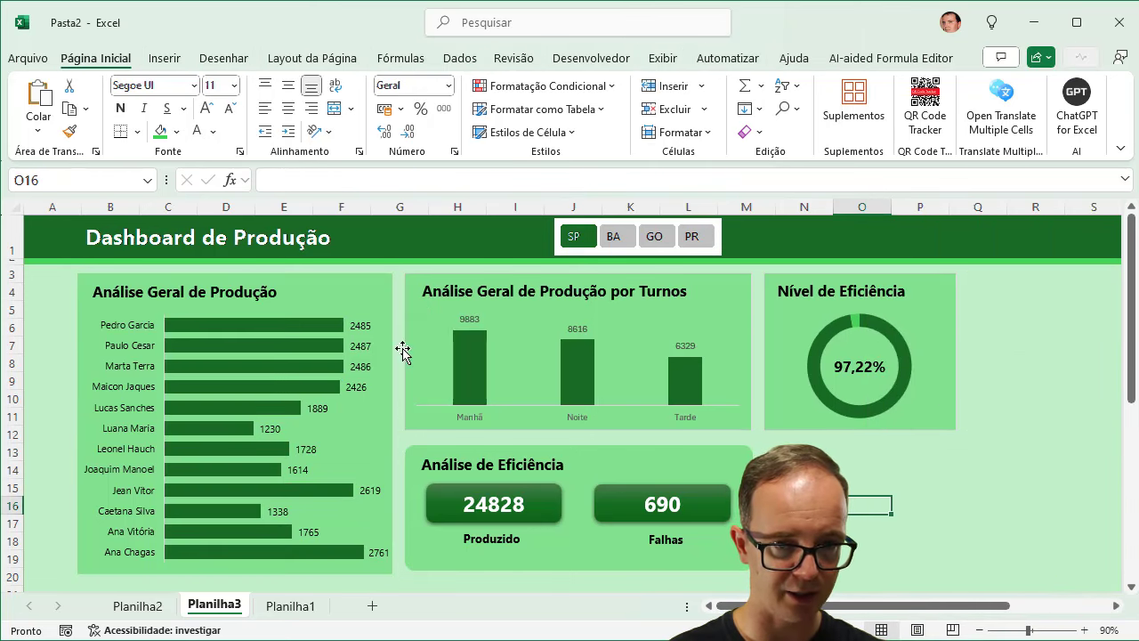
# Step: Give the Análise Geral de Produção chart rounded corners and set its border to no line
pyautogui.click(372, 274)
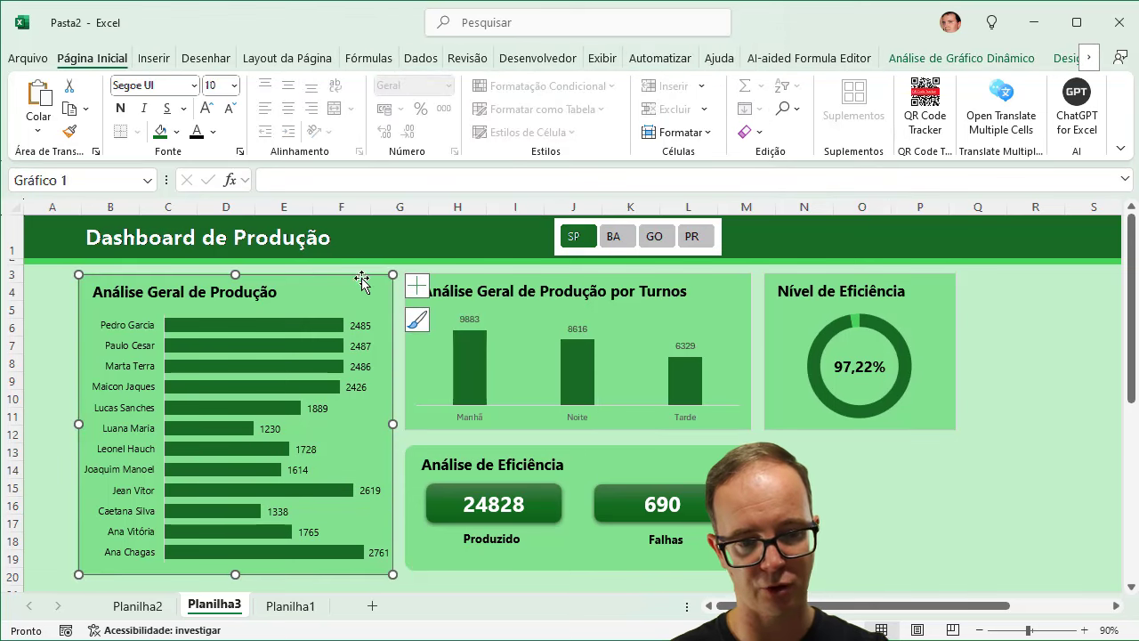
pyautogui.doubleClick(372, 274)
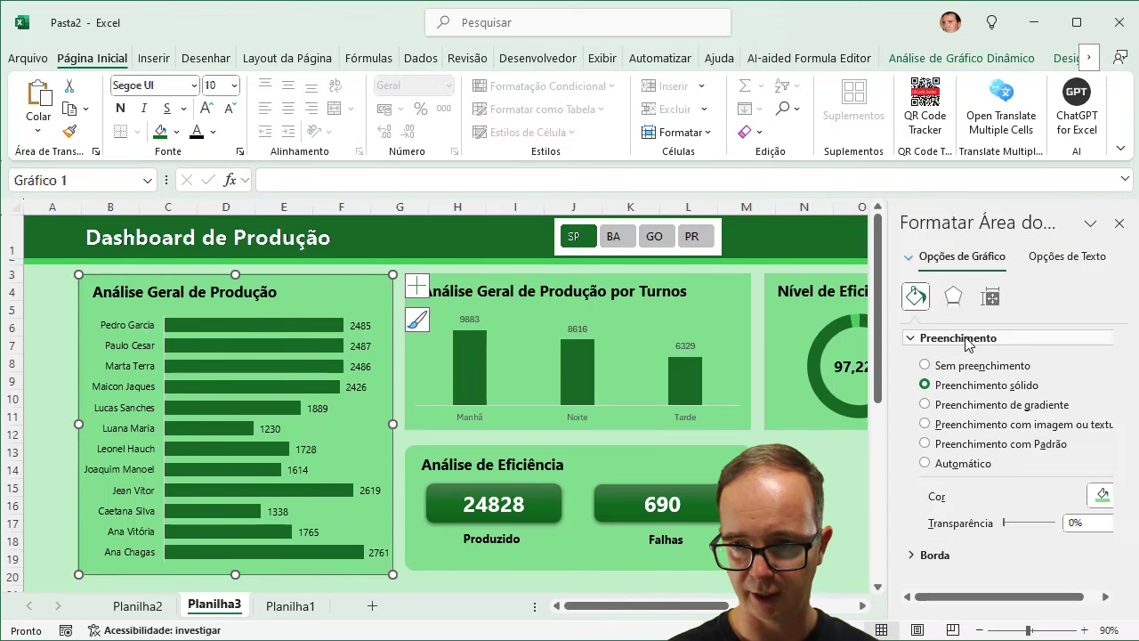
pyautogui.click(932, 555)
pyautogui.scroll(-2, 936, 536)
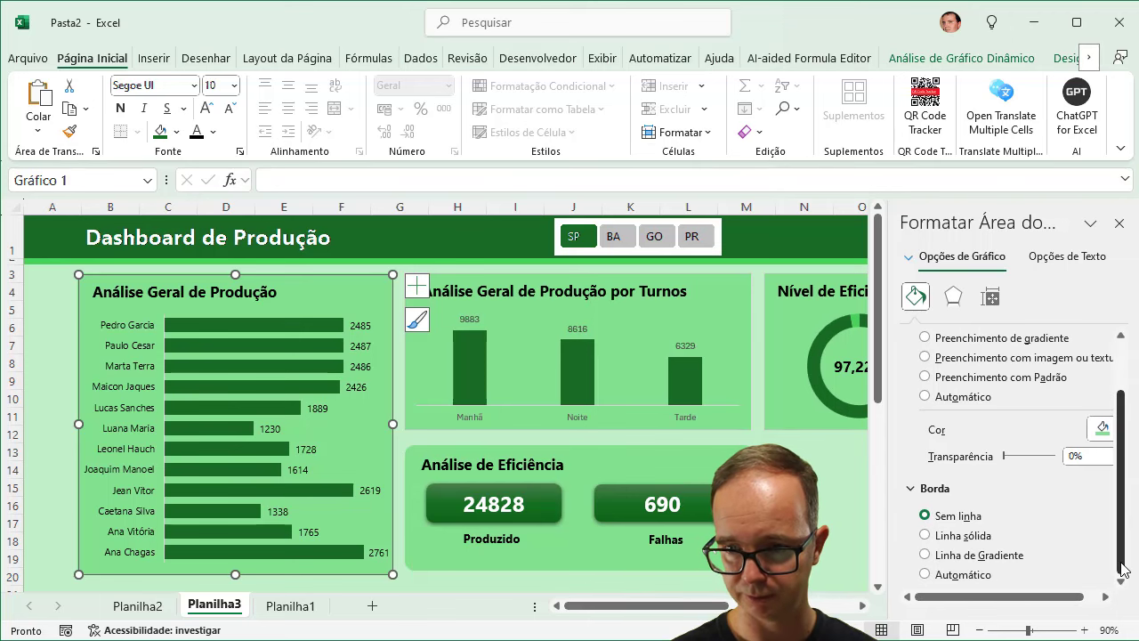
pyautogui.click(926, 534)
pyautogui.moveTo(1121, 436); pyautogui.dragTo(1121, 555)
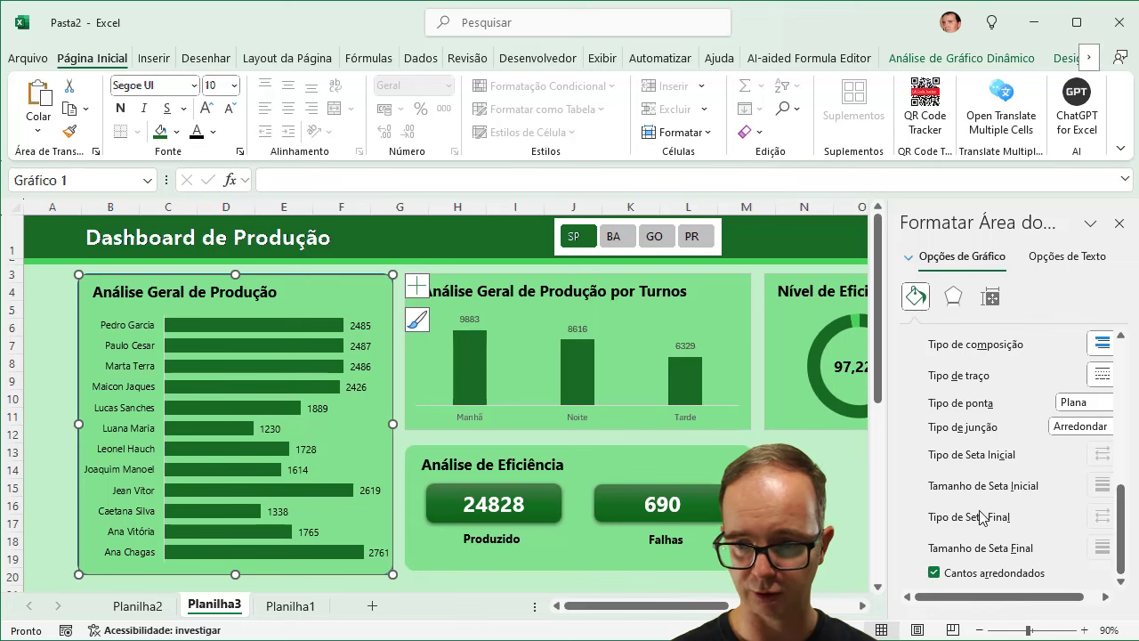
pyautogui.moveTo(1116, 521); pyautogui.dragTo(1118, 427)
pyautogui.click(925, 526)
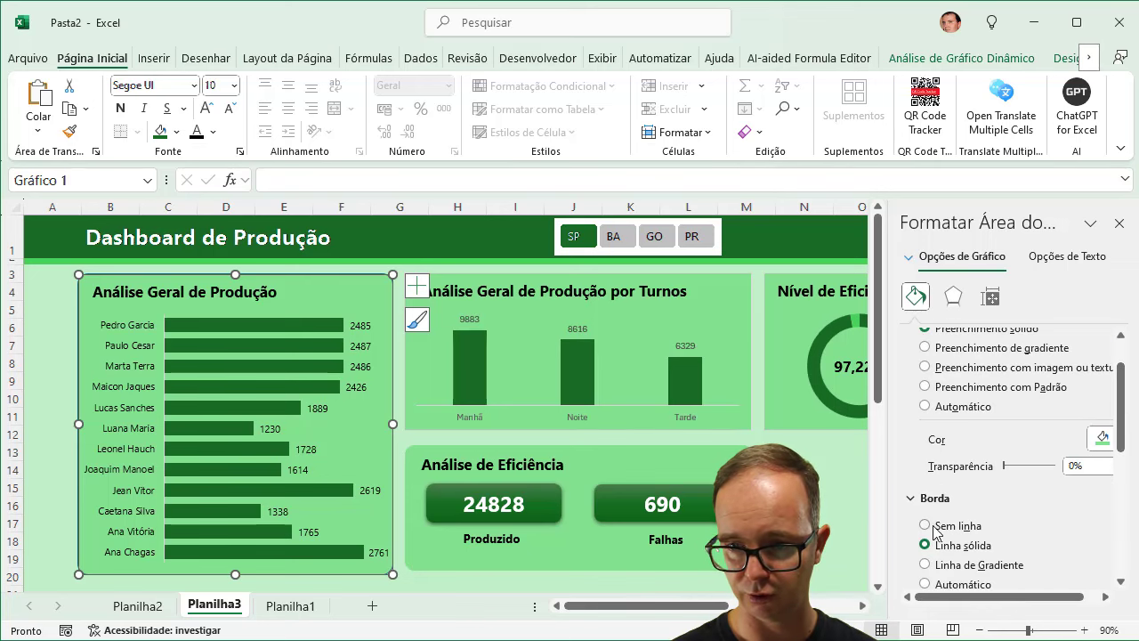
pyautogui.click(804, 489)
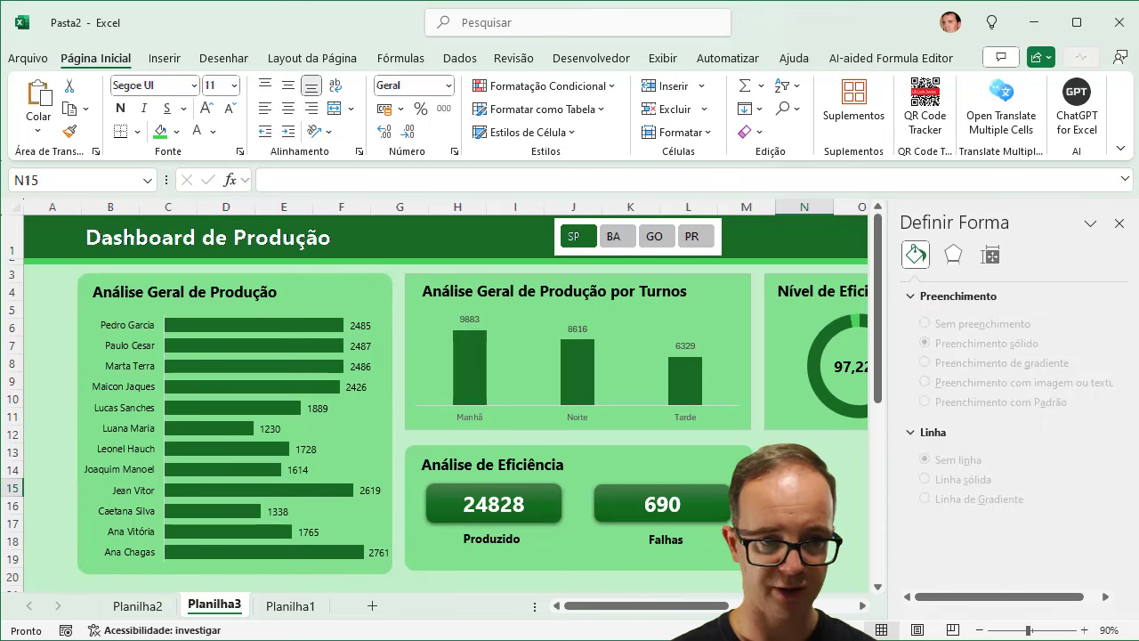
# Step: Give the shifts chart rounded corners and remove its outline
pyautogui.click(730, 279)
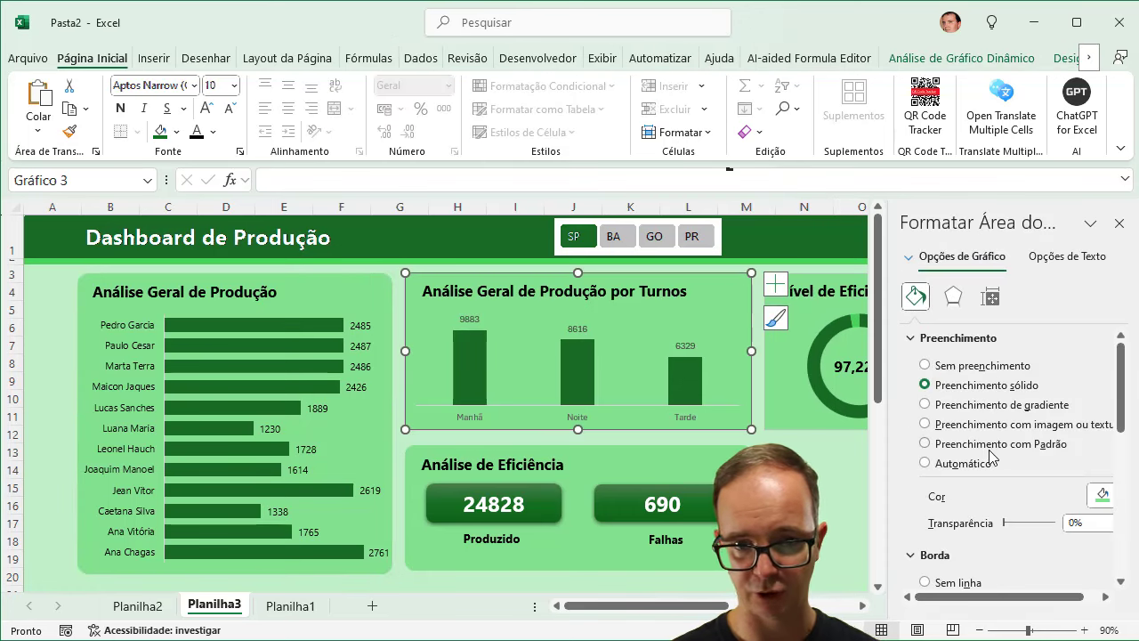
pyautogui.scroll(-4, 992, 461)
pyautogui.scroll(-4, 992, 460)
pyautogui.scroll(4, 992, 461)
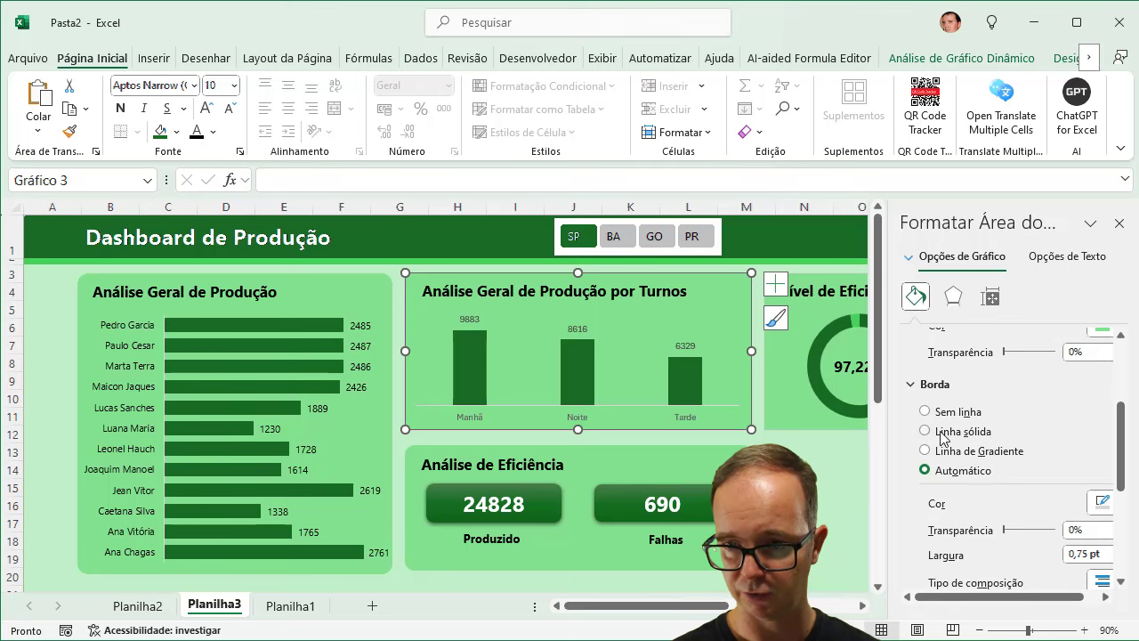
pyautogui.click(924, 431)
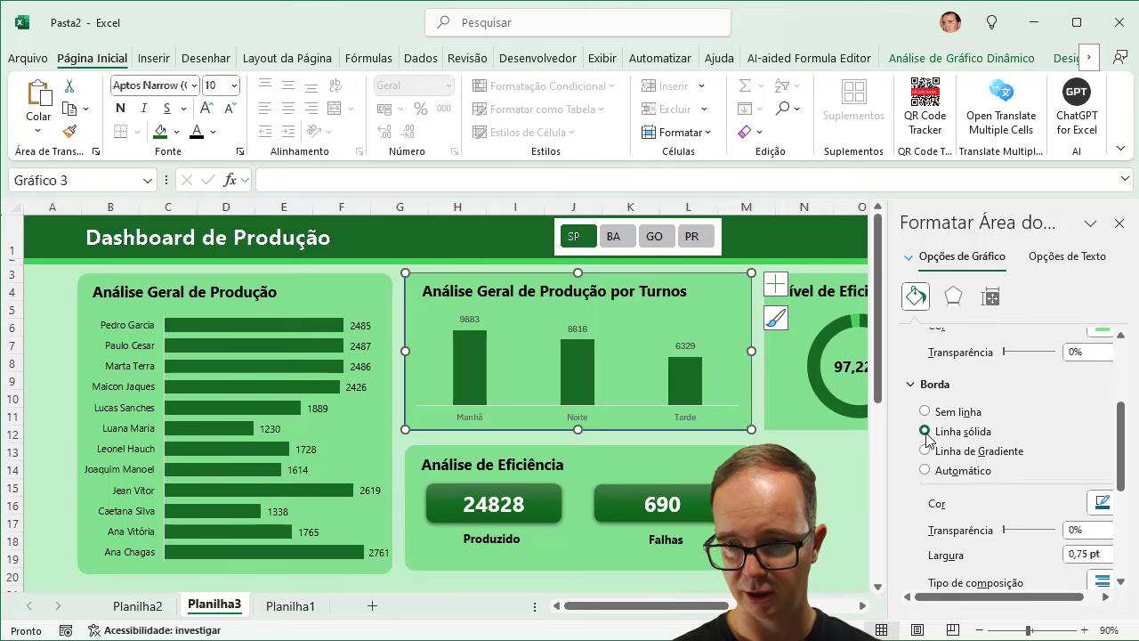
pyautogui.scroll(-5, 978, 473)
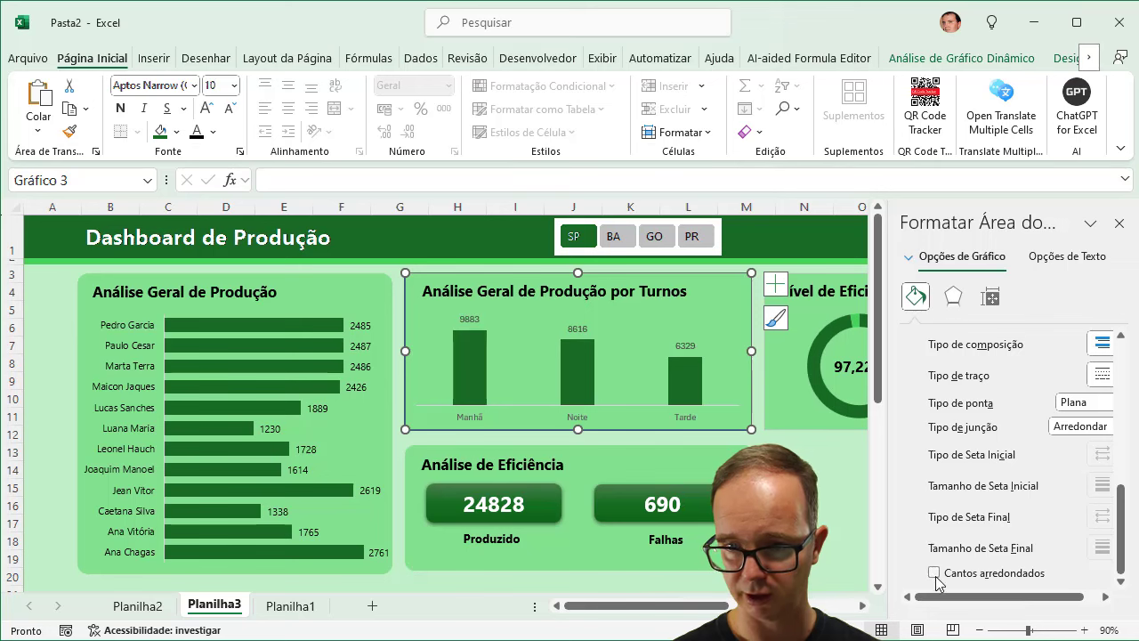
pyautogui.scroll(5, 979, 480)
pyautogui.scroll(4, 985, 483)
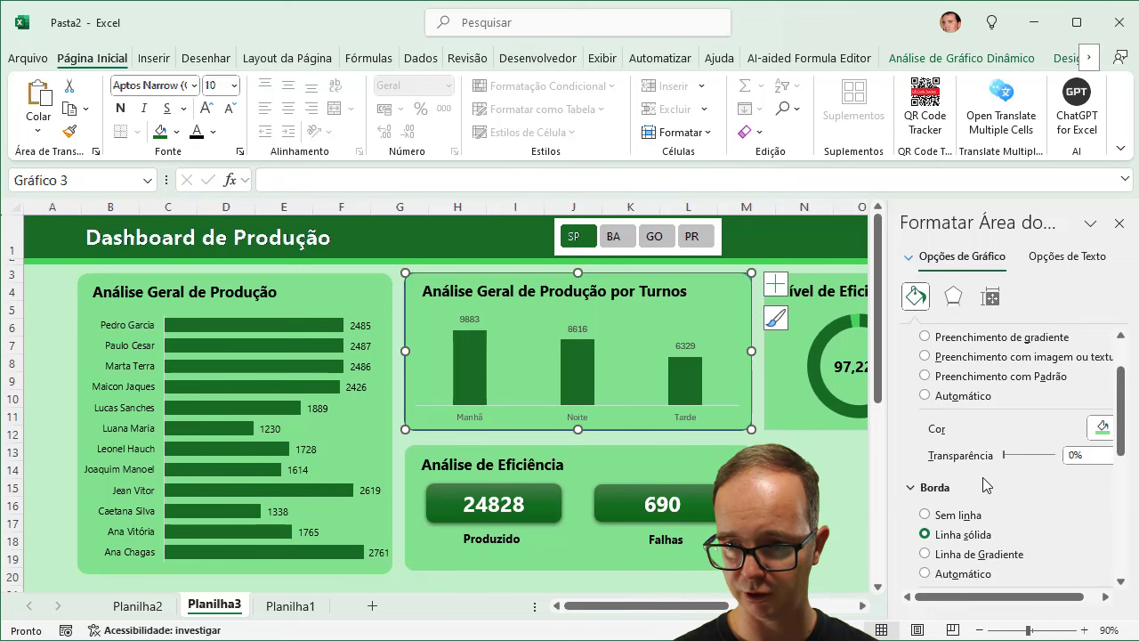
pyautogui.click(926, 514)
# Step: Set the Nível de Eficiência chart's border to a solid line with rounded corners
pyautogui.click(801, 430)
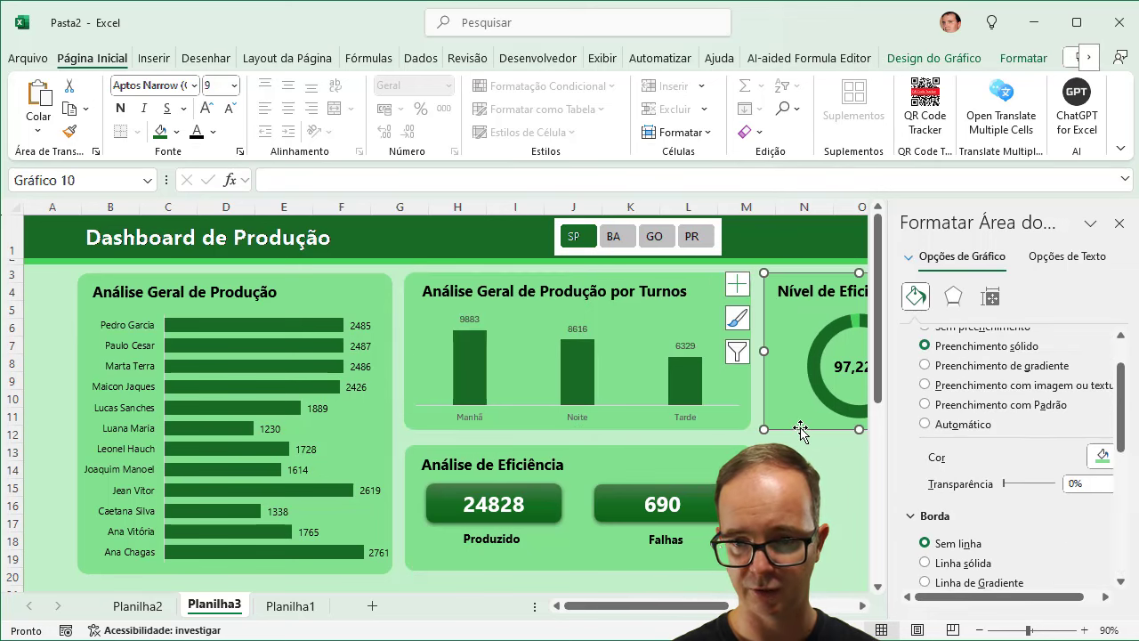
pyautogui.click(925, 562)
pyautogui.scroll(-3, 934, 560)
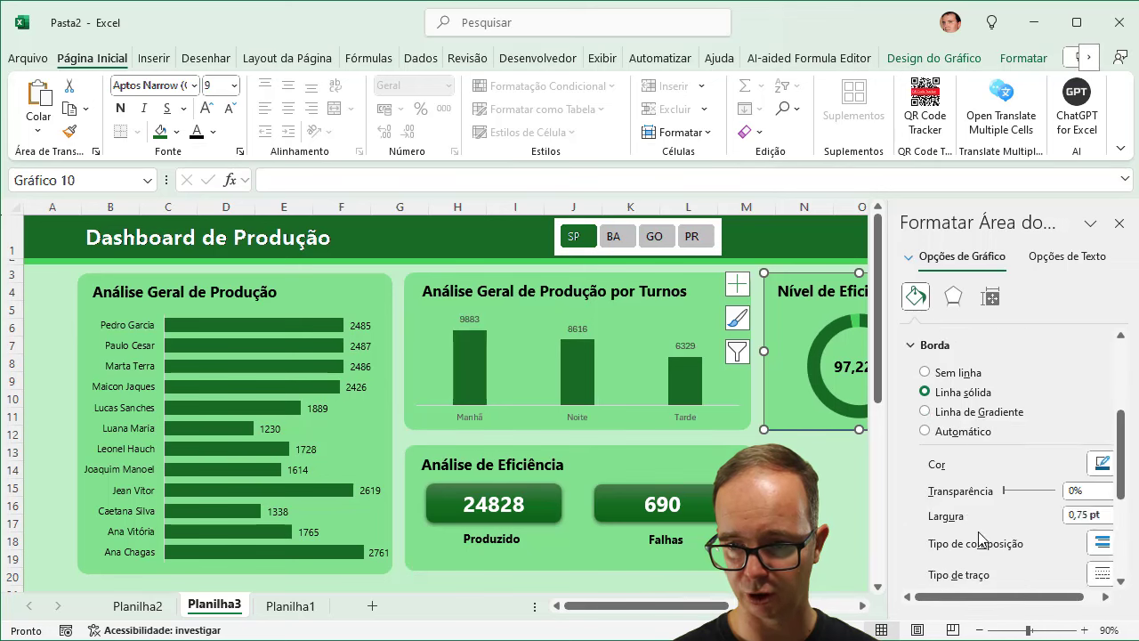
pyautogui.scroll(-3, 978, 539)
pyautogui.scroll(3, 961, 507)
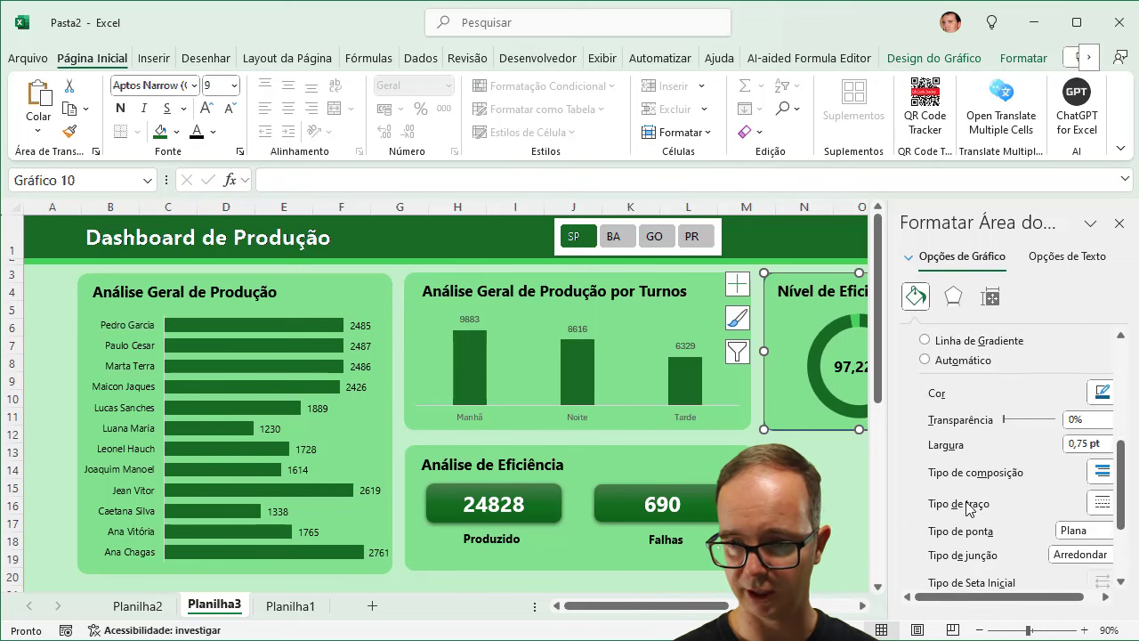
pyautogui.scroll(3, 952, 502)
pyautogui.click(828, 468)
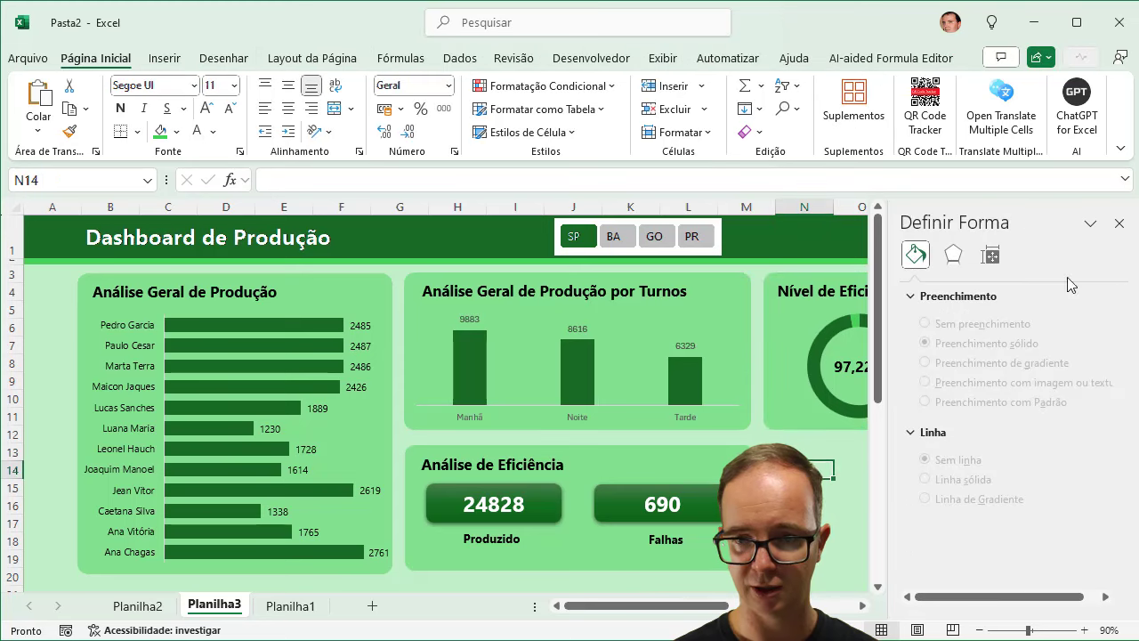
pyautogui.click(1118, 224)
# Step: Add an outer drop shadow to the Nível de Eficiência chart
pyautogui.click(954, 306)
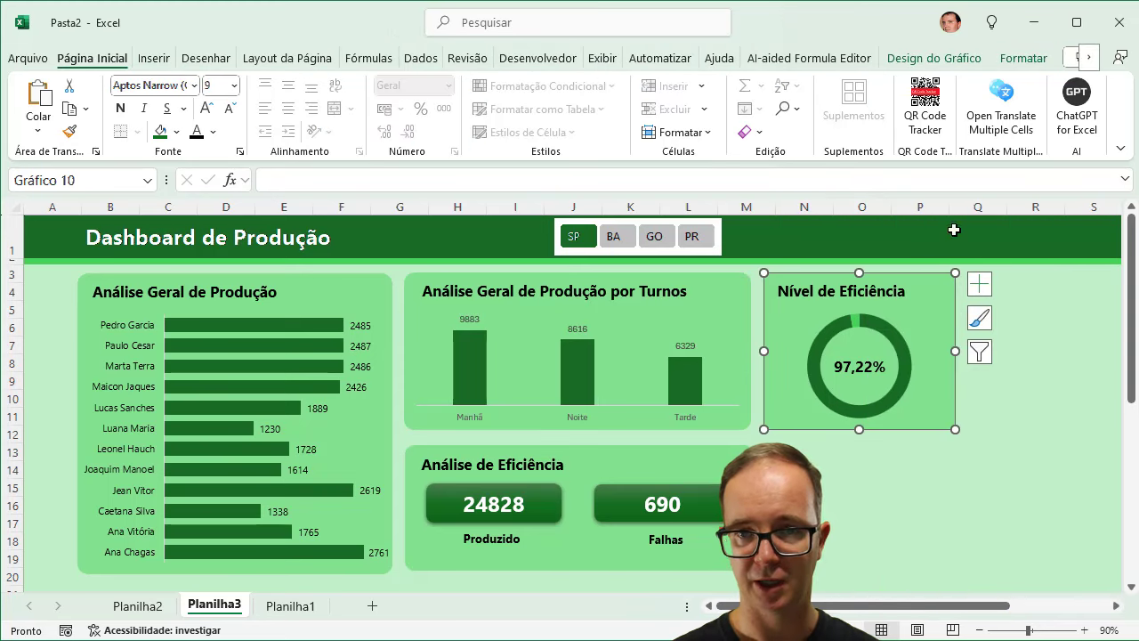
pyautogui.click(1021, 58)
pyautogui.click(574, 132)
pyautogui.moveTo(582, 205)
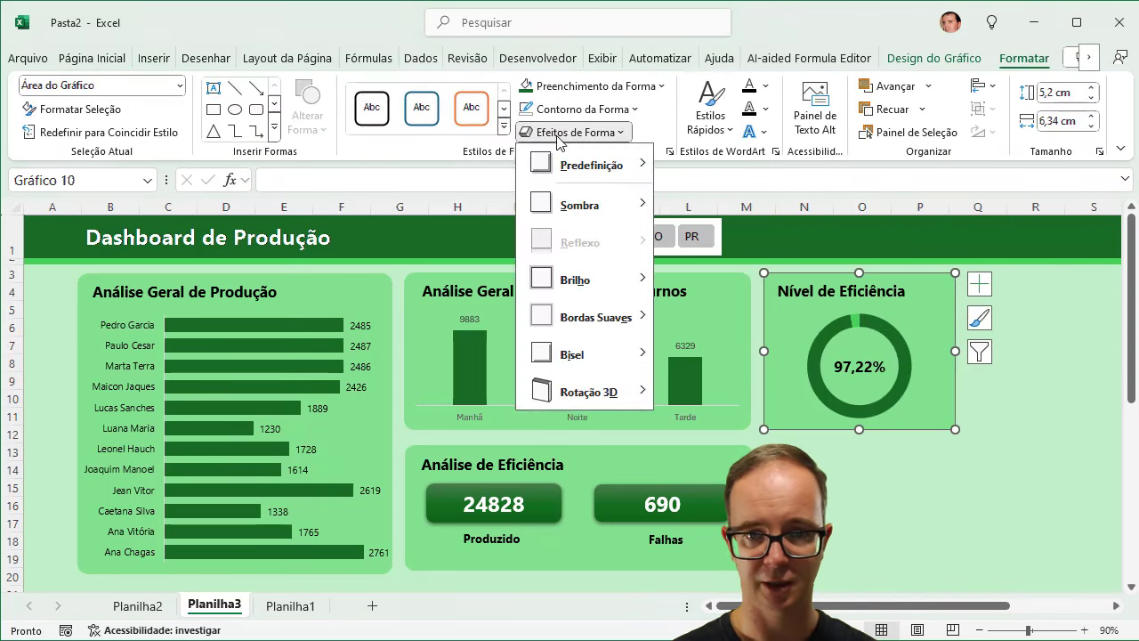
pyautogui.click(720, 252)
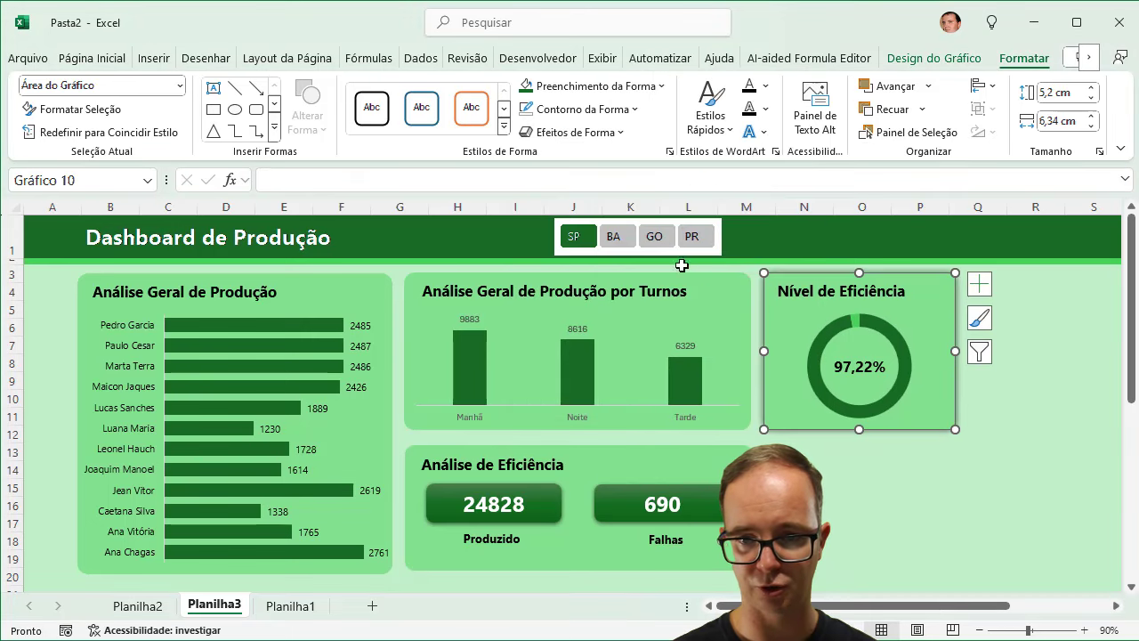
# Step: Add an outer drop shadow to the Análise Geral de Produção por Turnos chart
pyautogui.click(685, 283)
pyautogui.click(1066, 58)
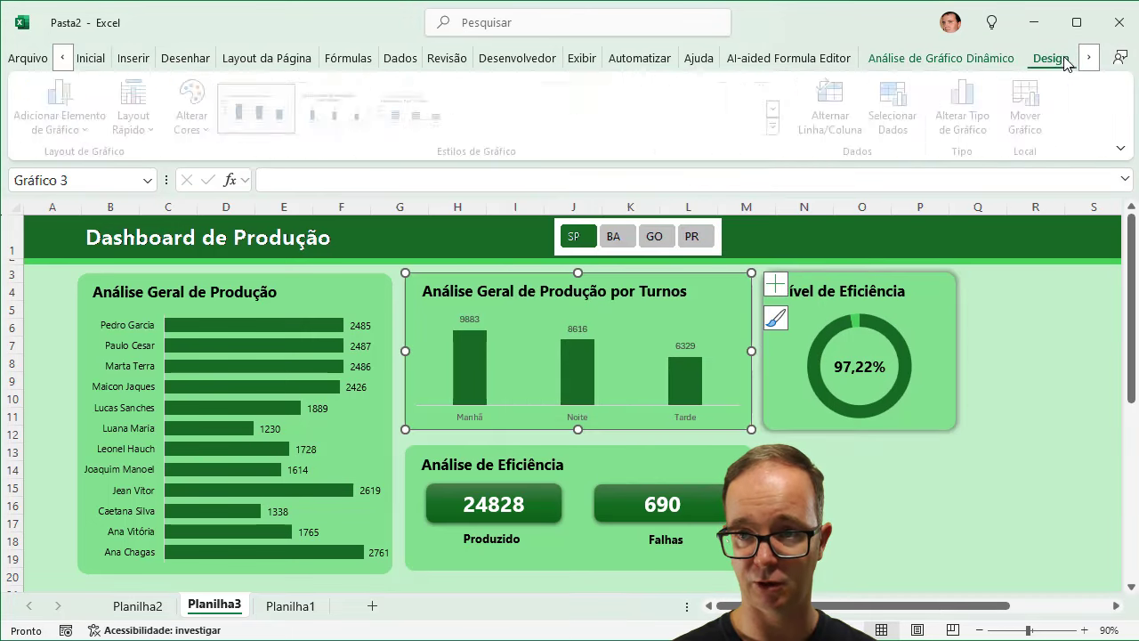
pyautogui.click(1089, 57)
pyautogui.click(1090, 58)
pyautogui.click(1089, 58)
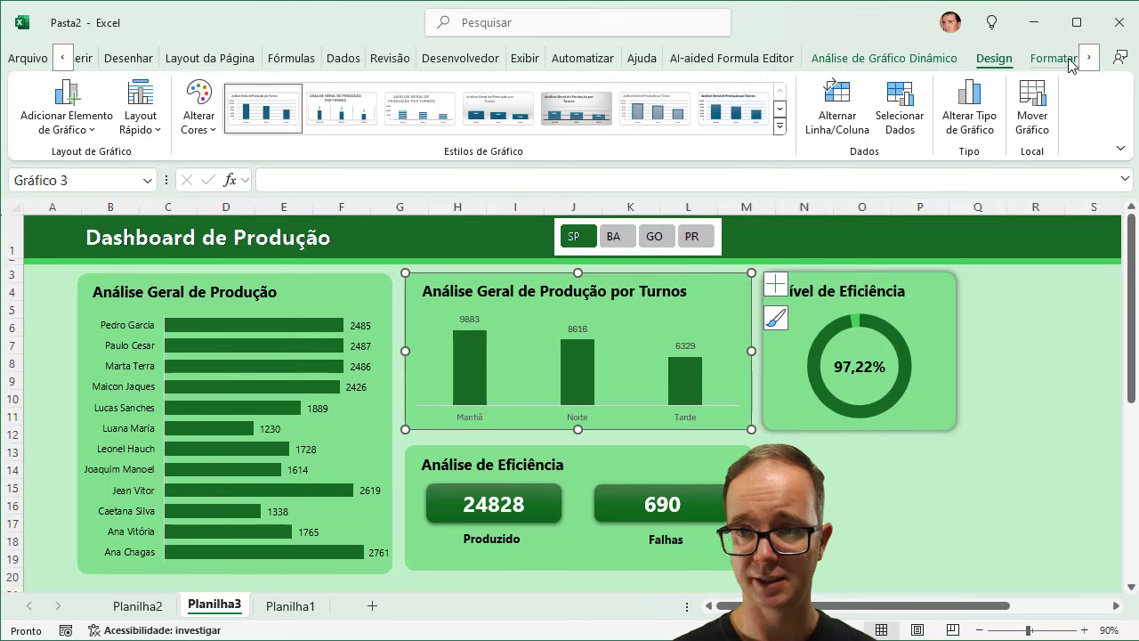
pyautogui.click(1043, 58)
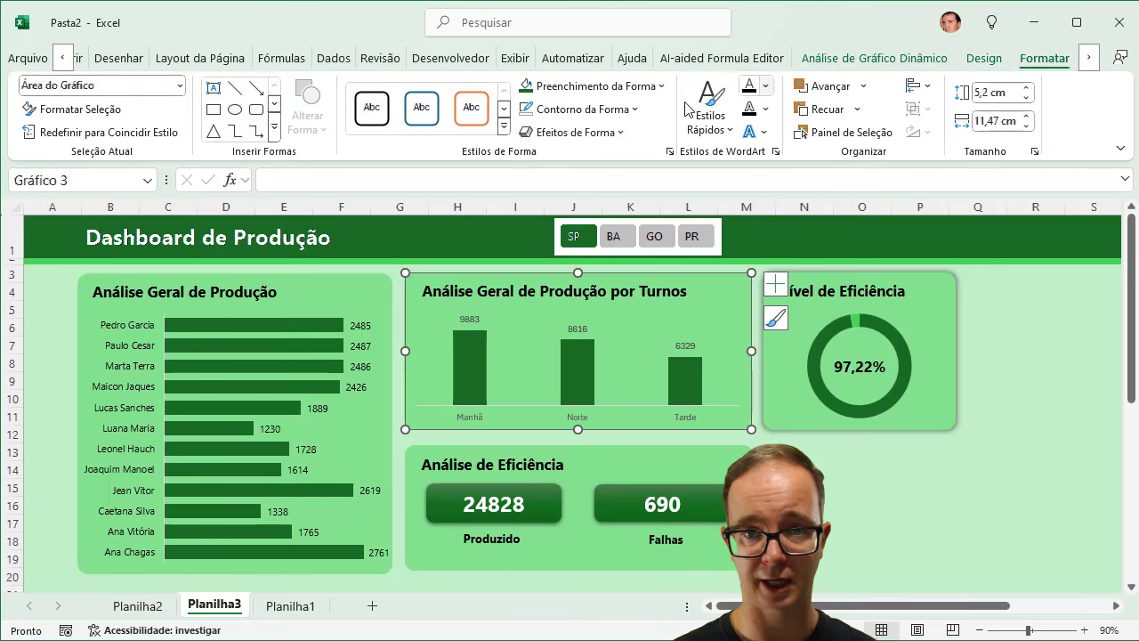
pyautogui.click(608, 135)
pyautogui.moveTo(580, 205)
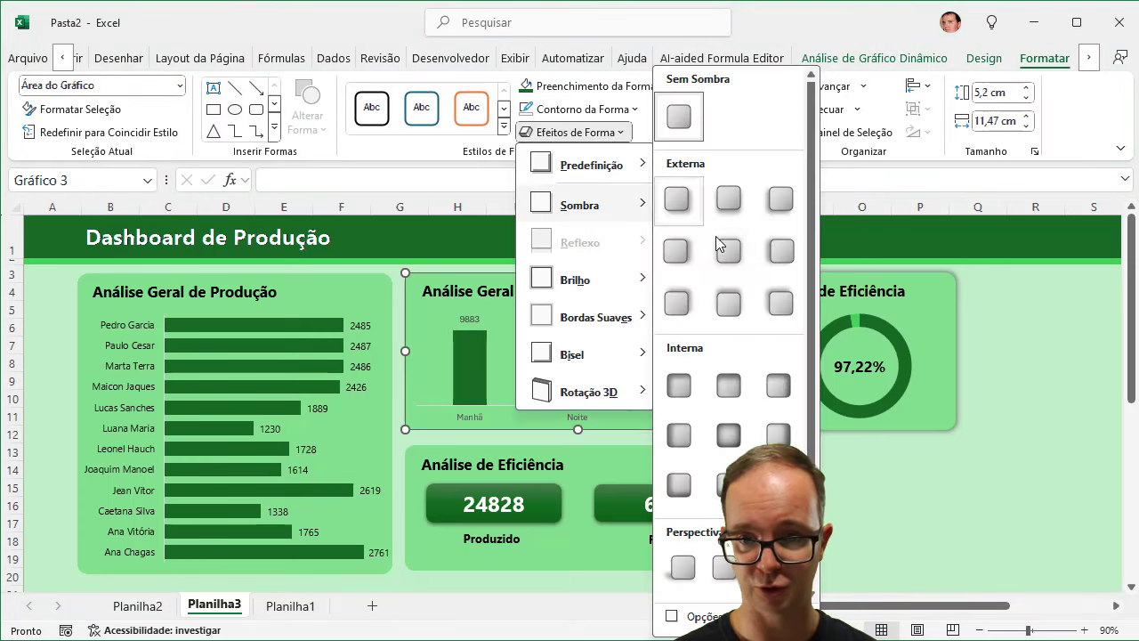
pyautogui.click(737, 259)
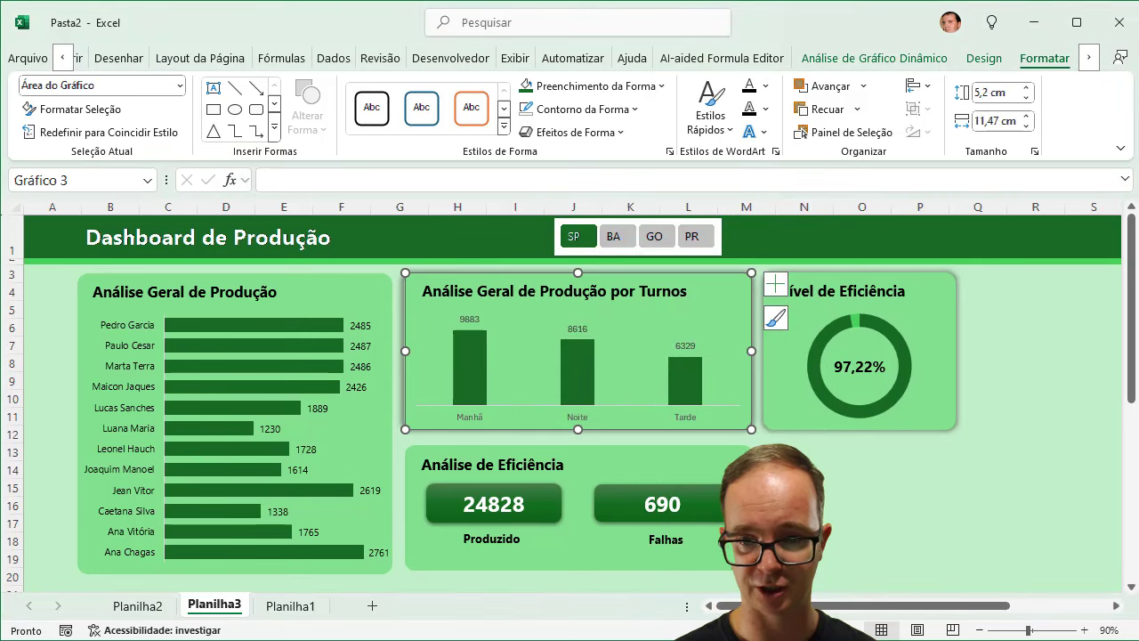
# Step: Add an outer drop shadow to the Análise de Eficiência panel
pyautogui.click(534, 458)
pyautogui.click(977, 63)
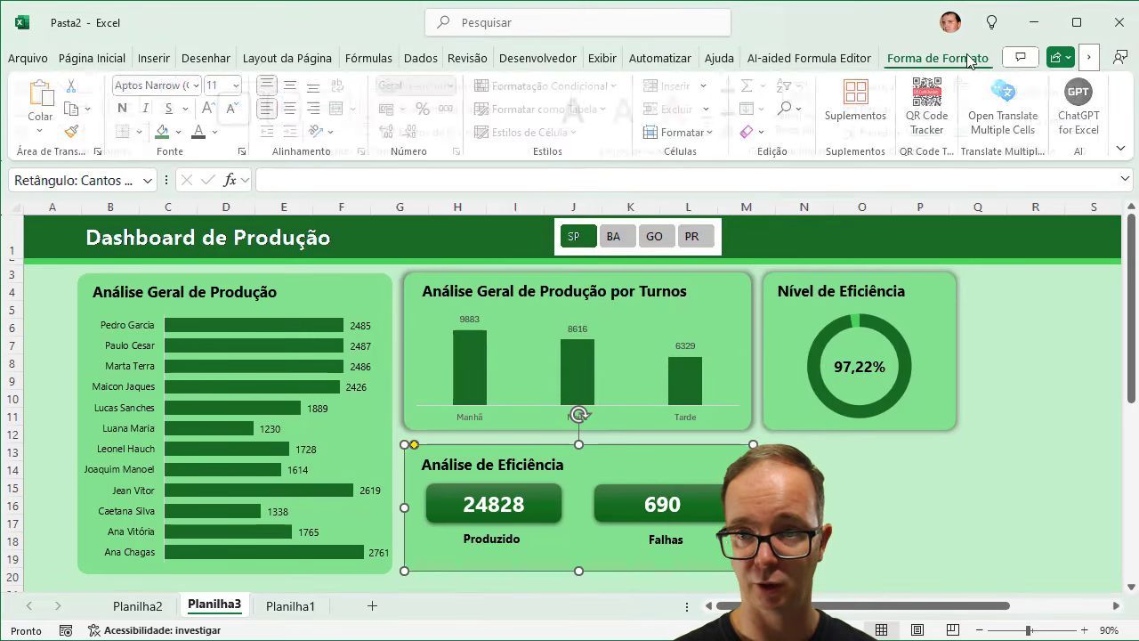
pyautogui.click(495, 132)
pyautogui.moveTo(453, 205)
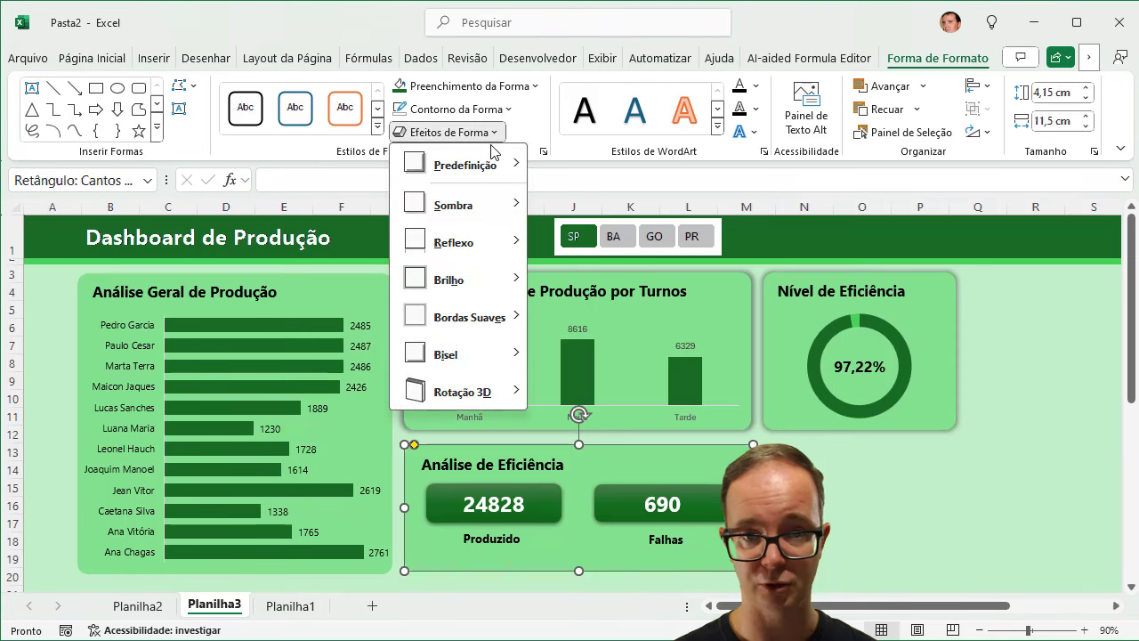
pyautogui.click(602, 258)
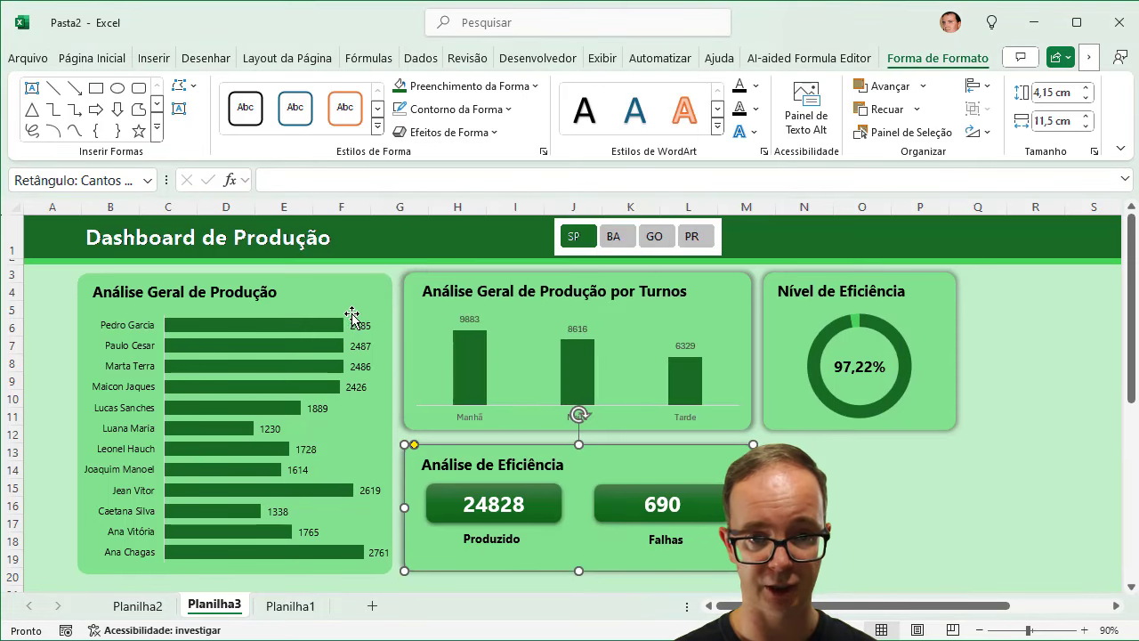
# Step: Add an outer drop shadow to the Análise Geral de Produção chart
pyautogui.click(364, 281)
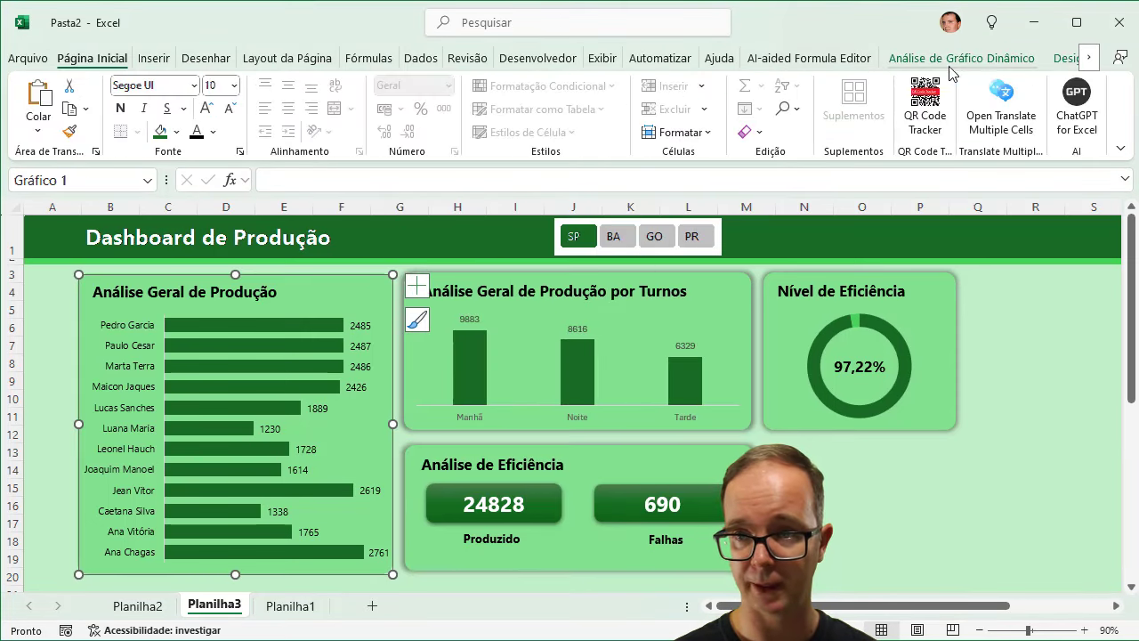
pyautogui.click(1064, 59)
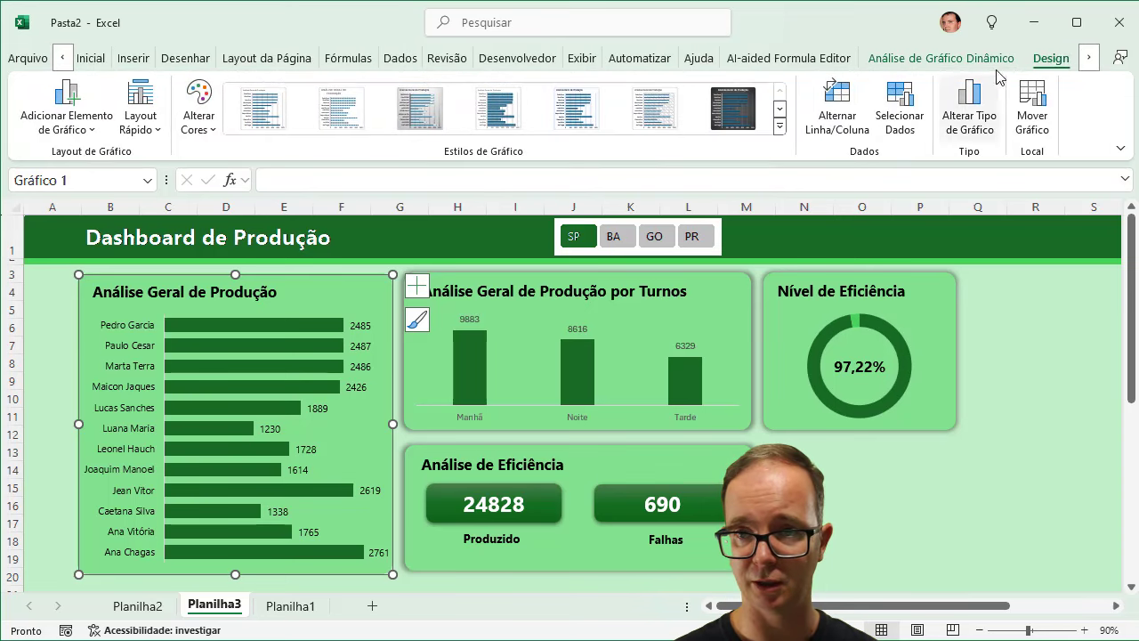
pyautogui.click(1088, 58)
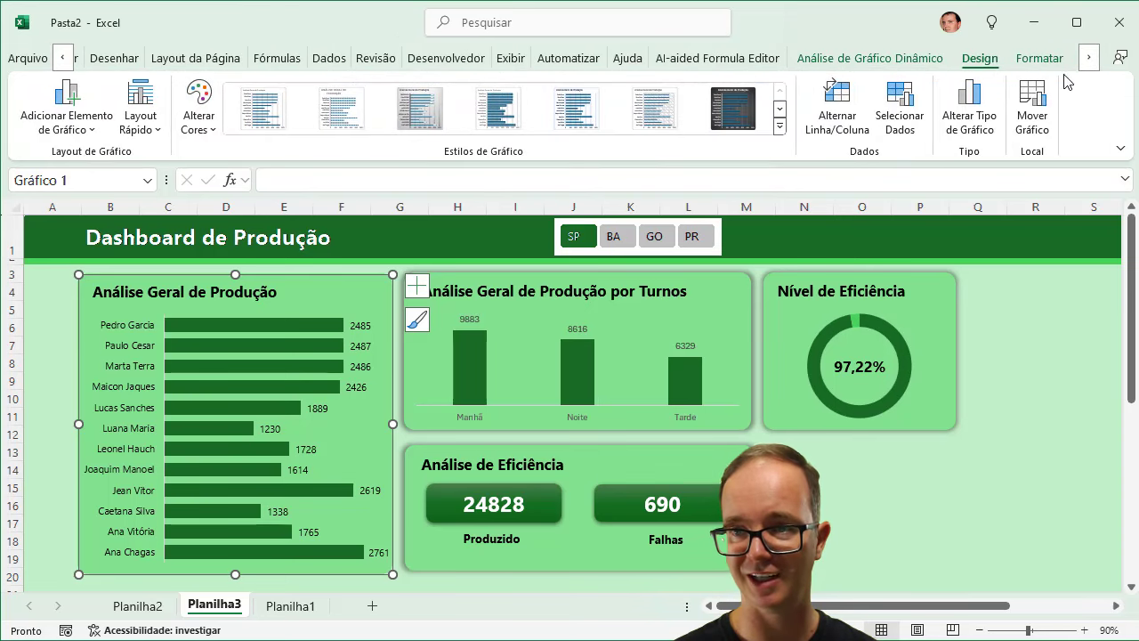
pyautogui.click(1045, 61)
pyautogui.click(611, 133)
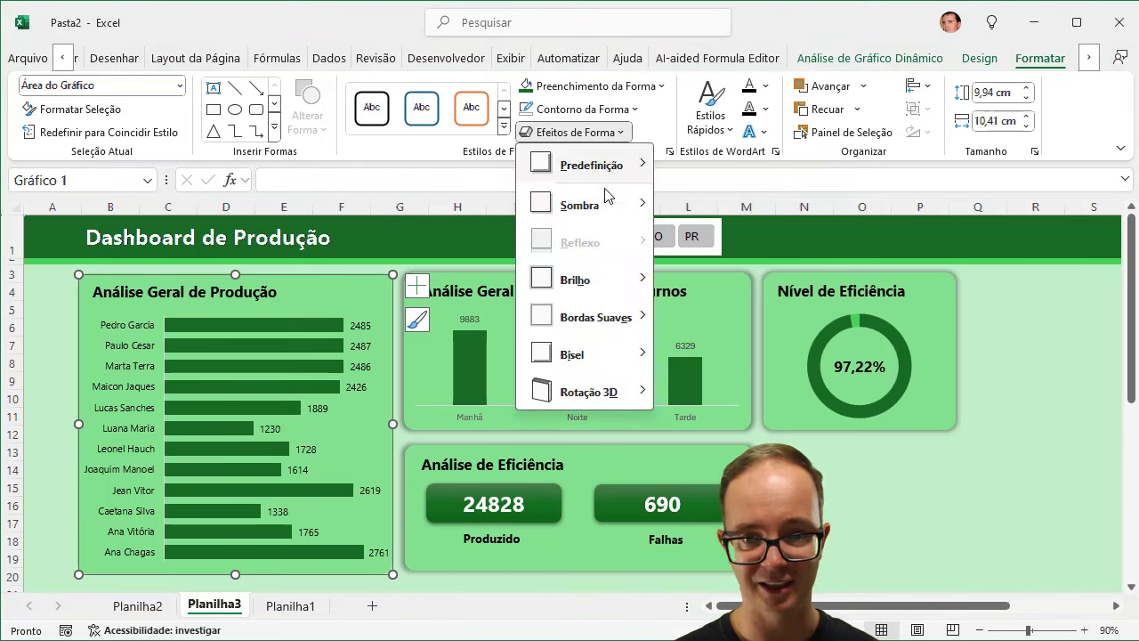
pyautogui.click(728, 250)
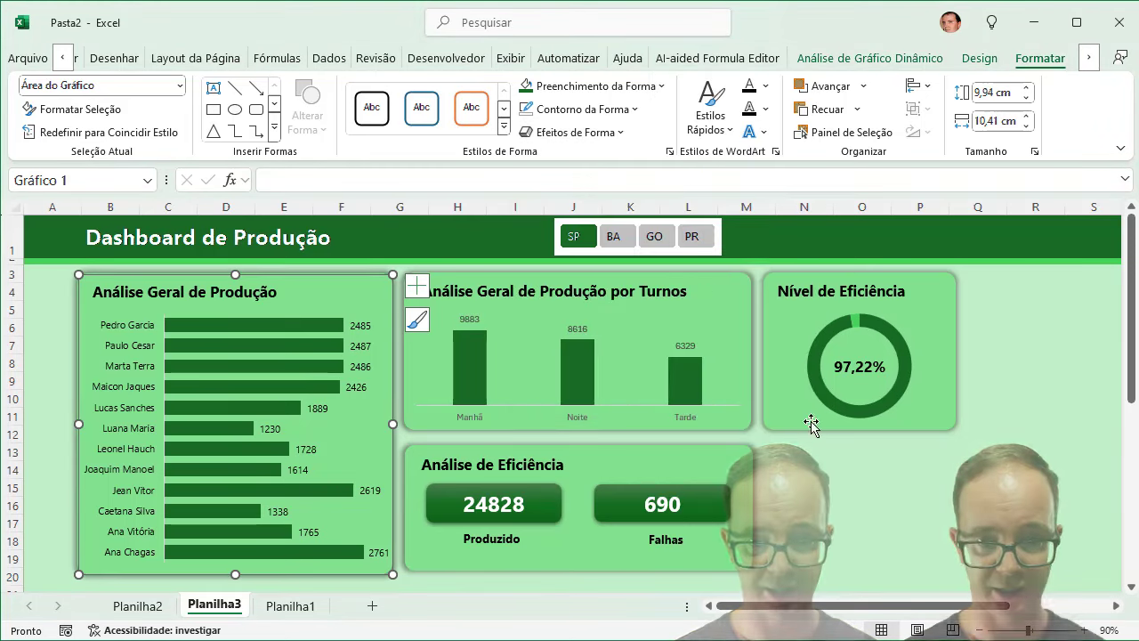
pyautogui.click(894, 485)
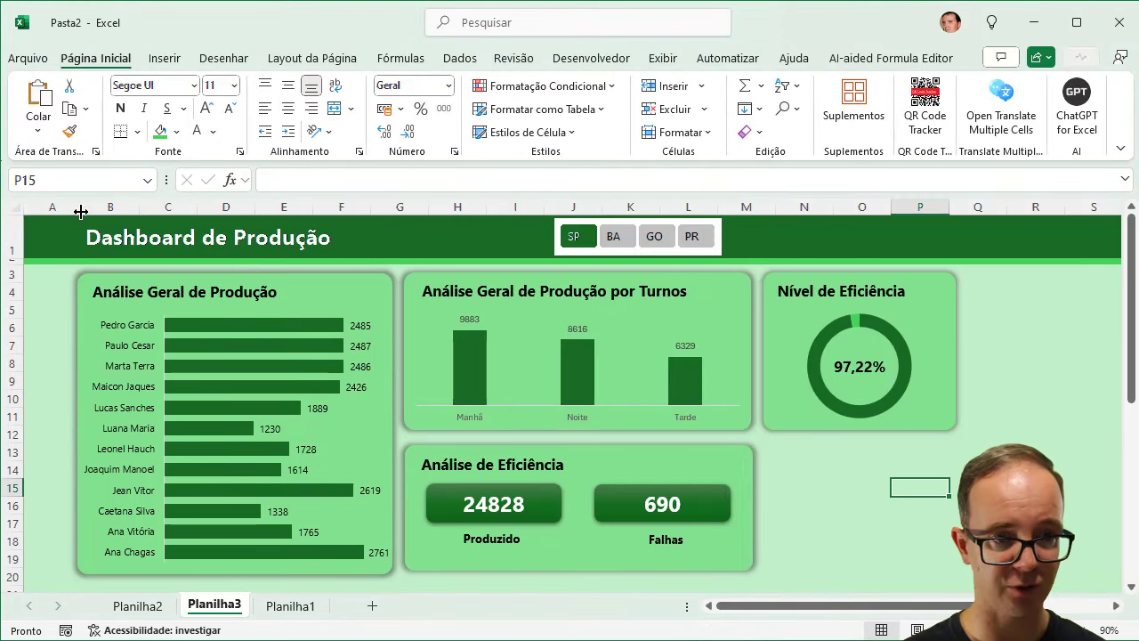
# Step: Narrow column A to shift the whole dashboard left
pyautogui.moveTo(81, 209); pyautogui.dragTo(45, 214)
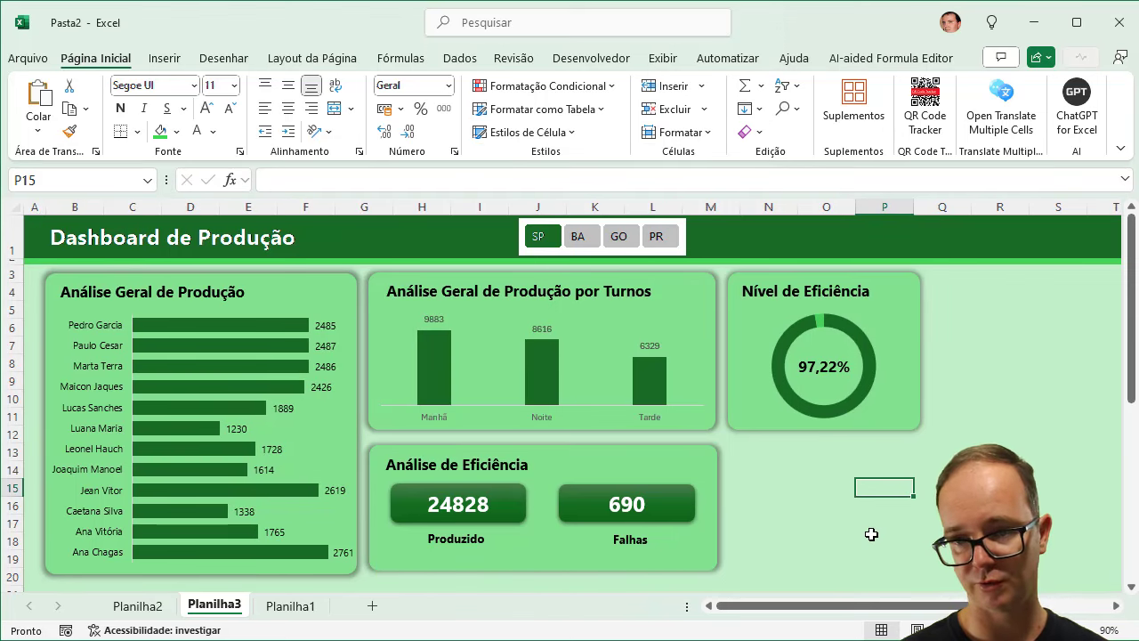
pyautogui.click(614, 253)
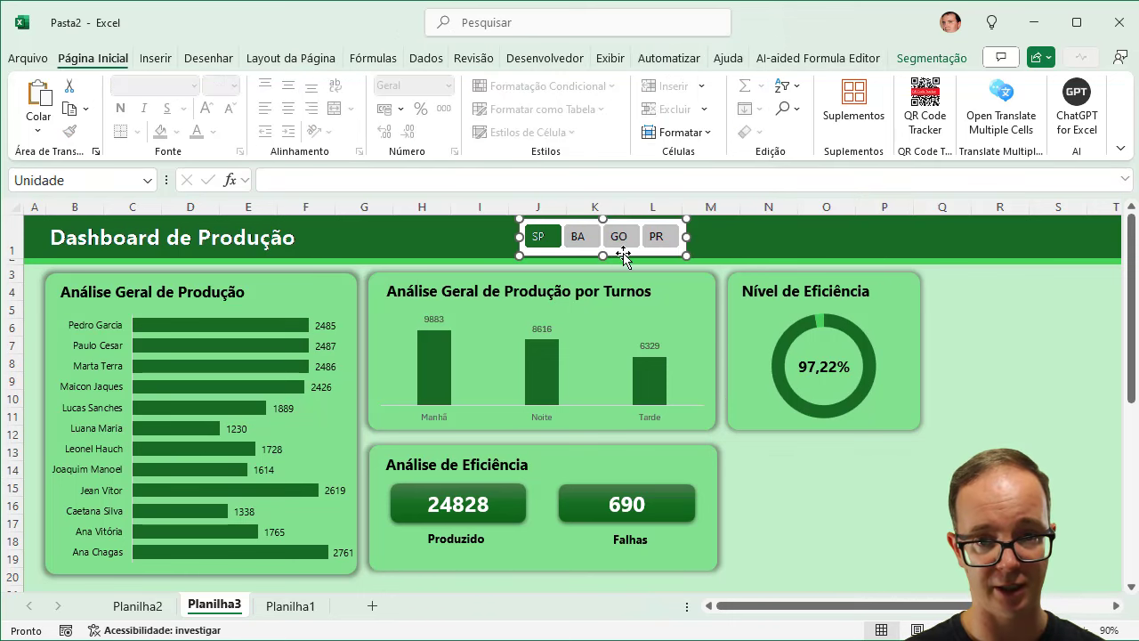
pyautogui.click(934, 59)
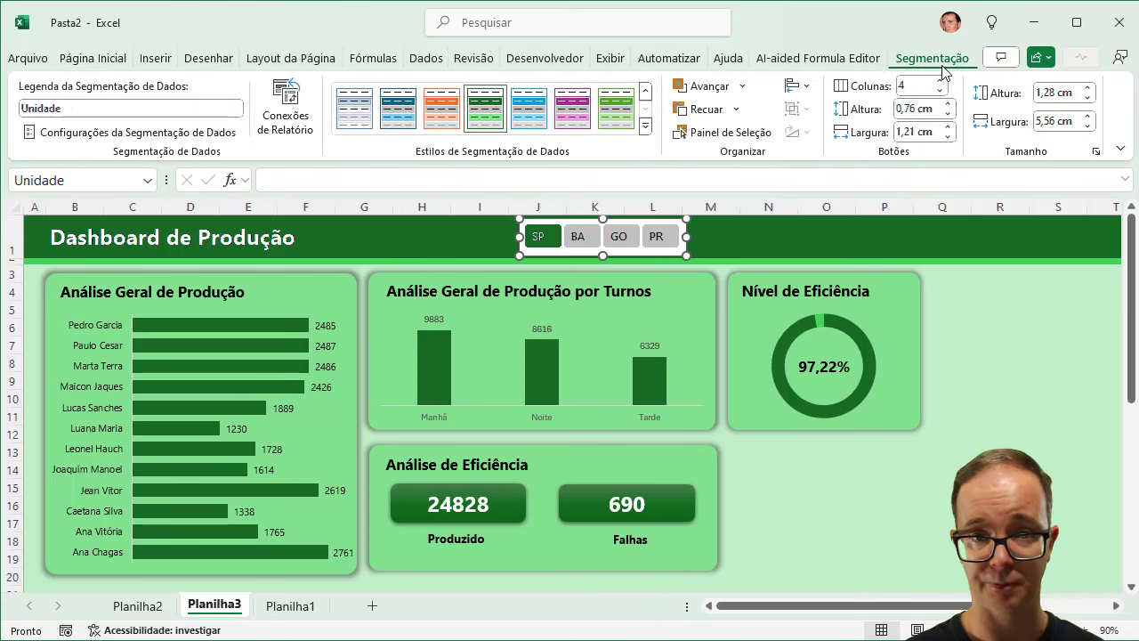
# Step: Duplicate the dark slicer style and give the whole slicer a dark green fill
pyautogui.rightClick(482, 116)
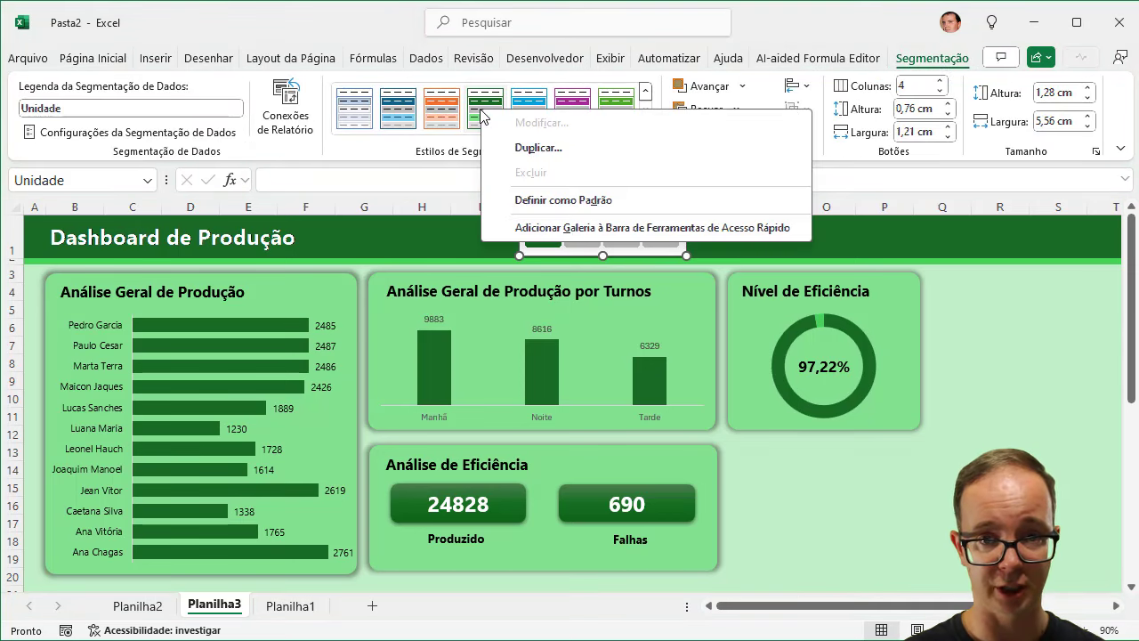
pyautogui.click(521, 146)
pyautogui.click(358, 98)
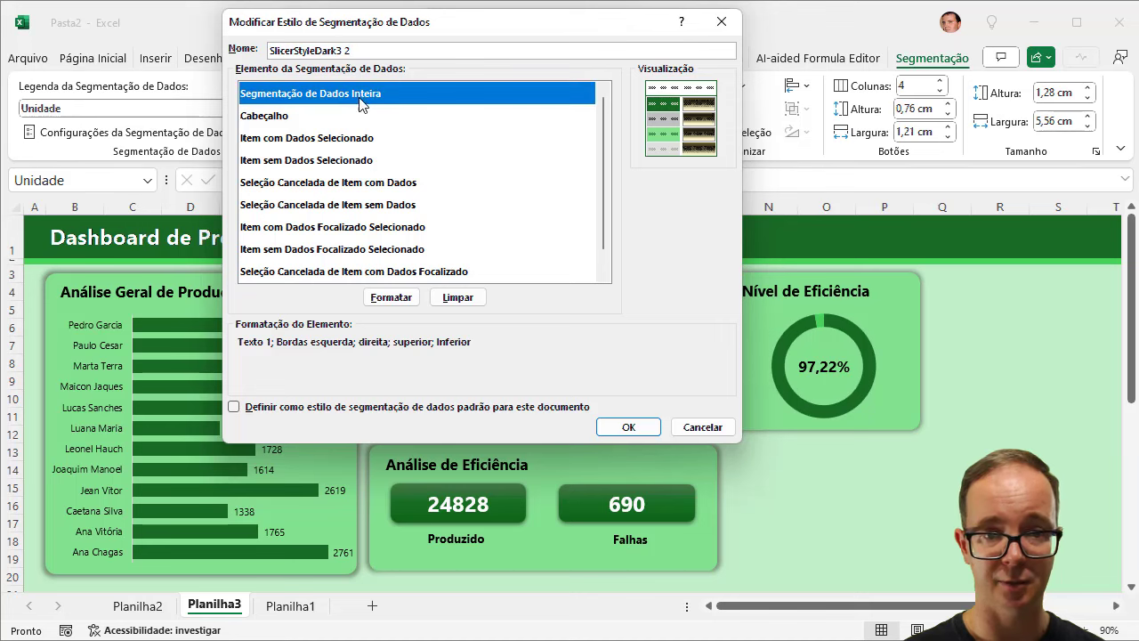
pyautogui.click(391, 297)
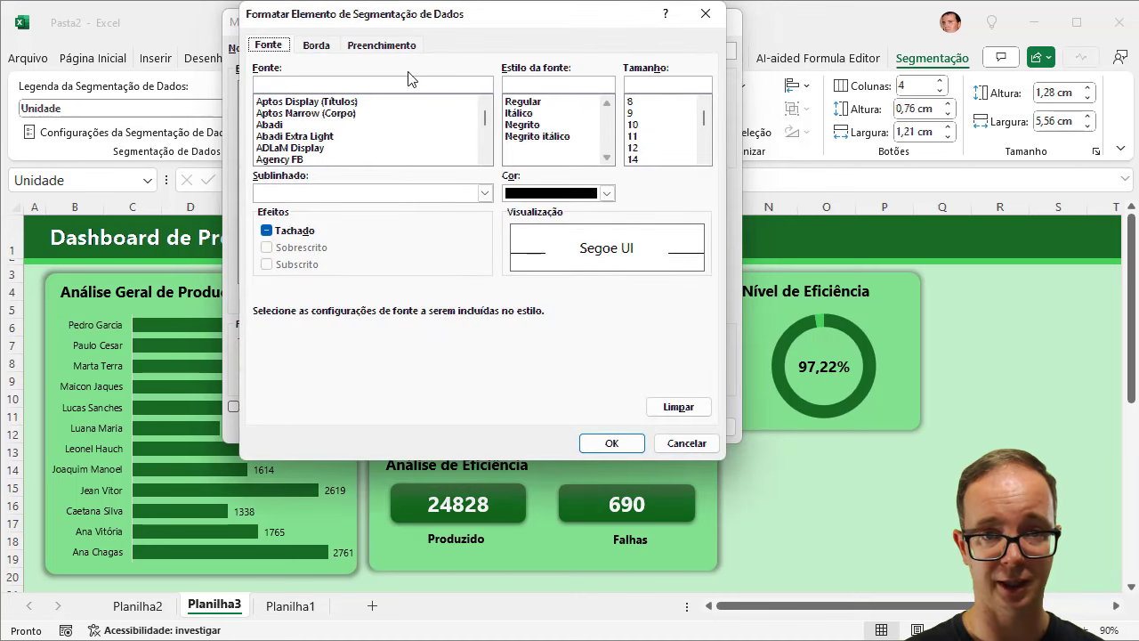
pyautogui.click(382, 45)
pyautogui.click(365, 110)
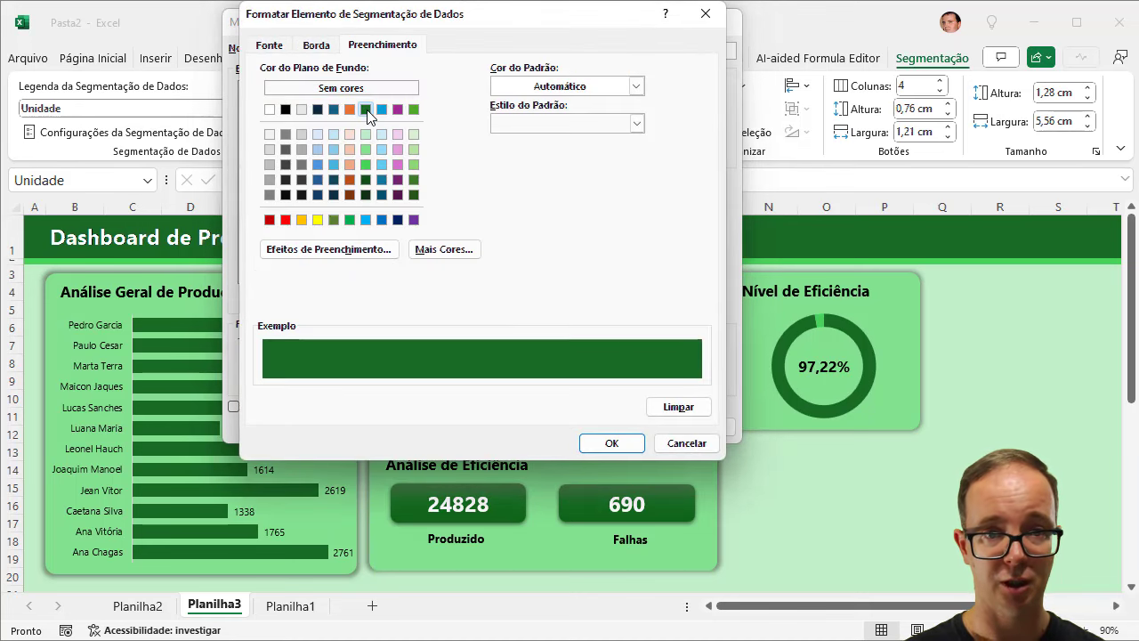
pyautogui.click(613, 443)
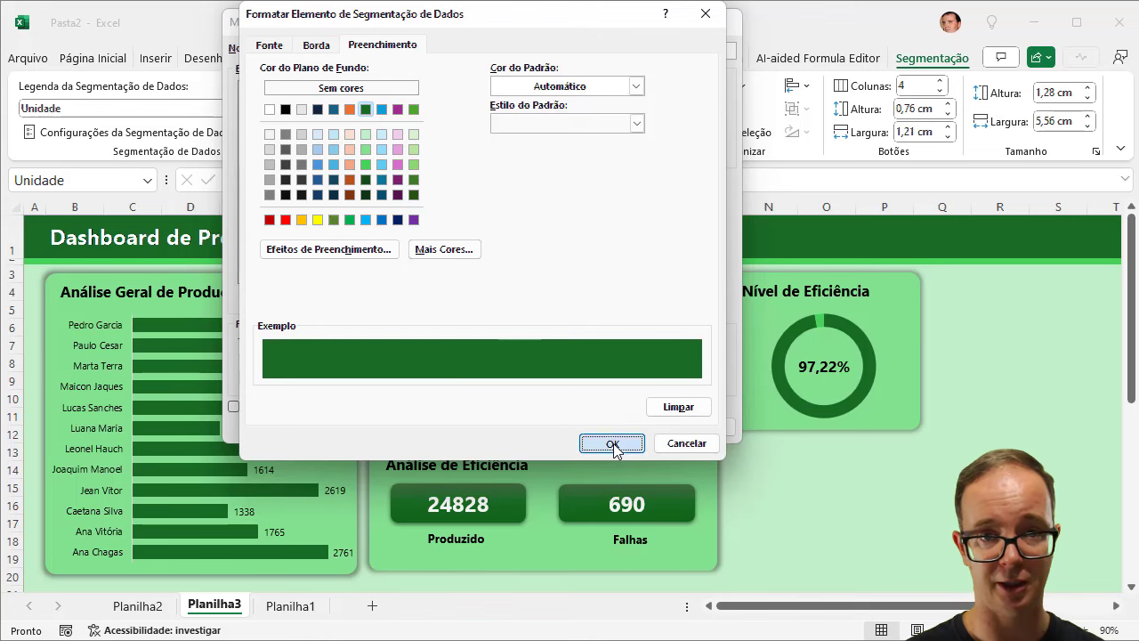
# Step: Remove the whole-slicer border, save the custom style and apply it to the region slicer
pyautogui.click(402, 300)
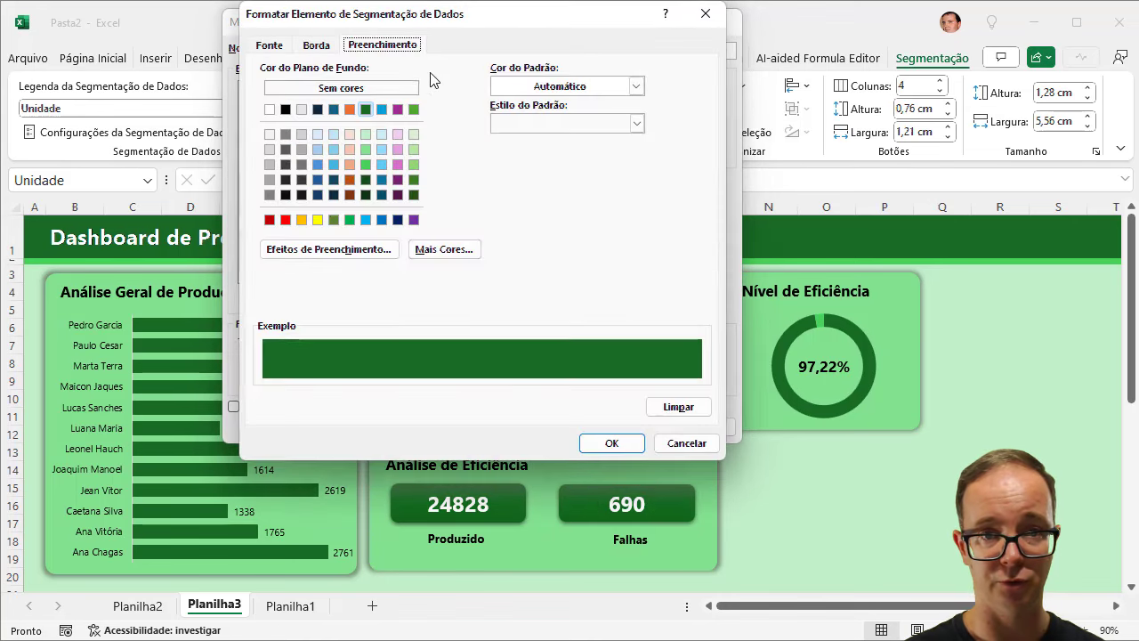
pyautogui.click(325, 51)
pyautogui.click(450, 96)
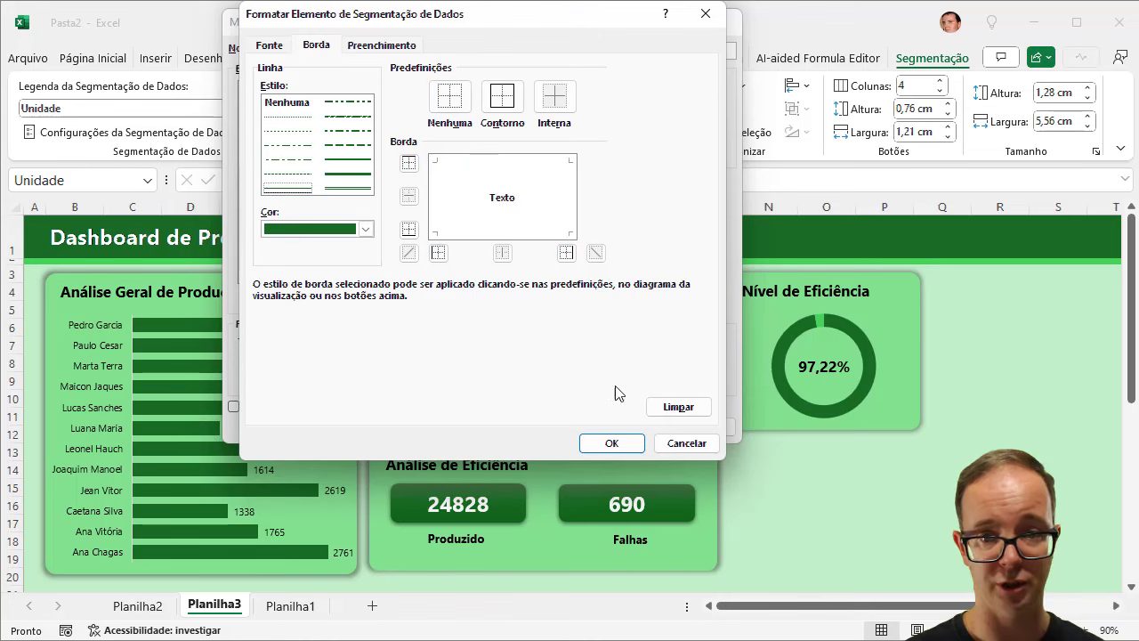
pyautogui.click(613, 443)
pyautogui.click(623, 425)
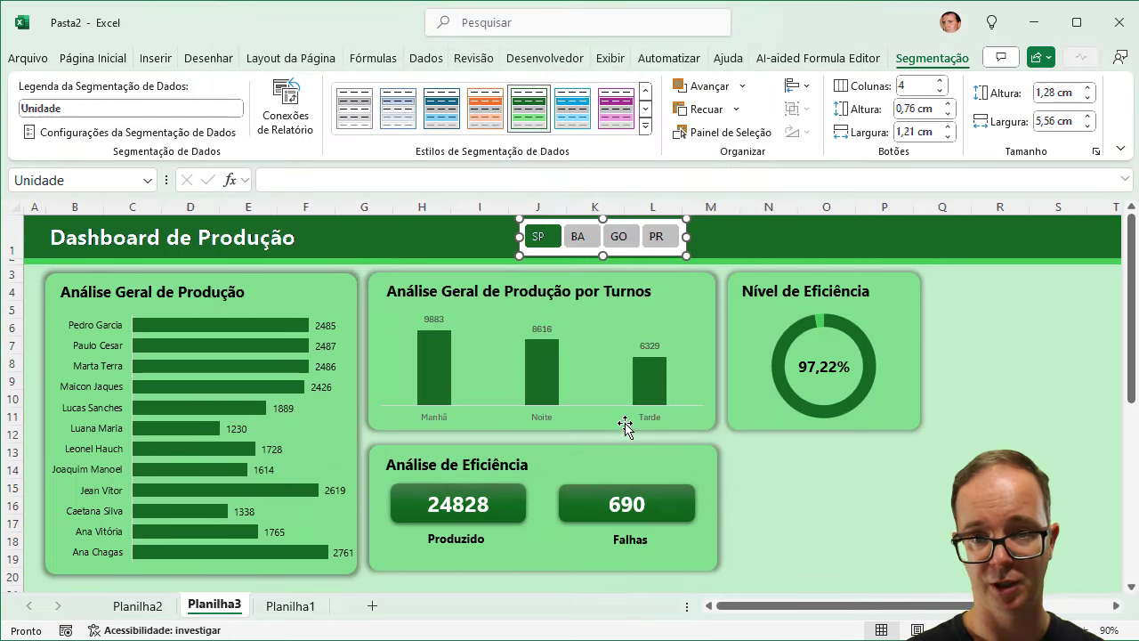
pyautogui.click(646, 89)
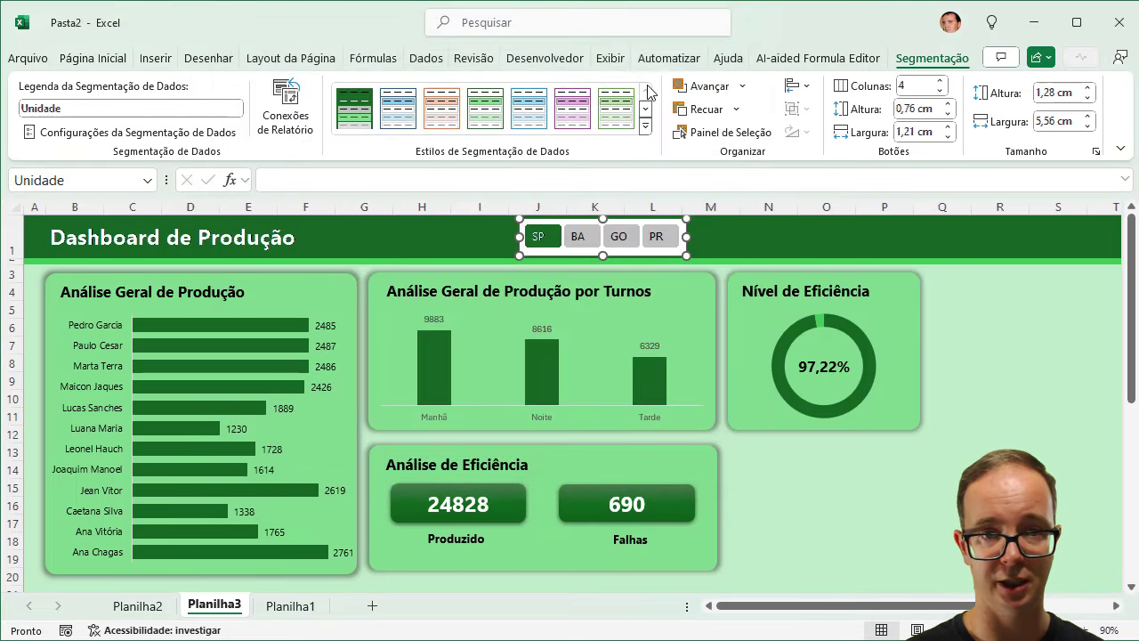
pyautogui.click(356, 111)
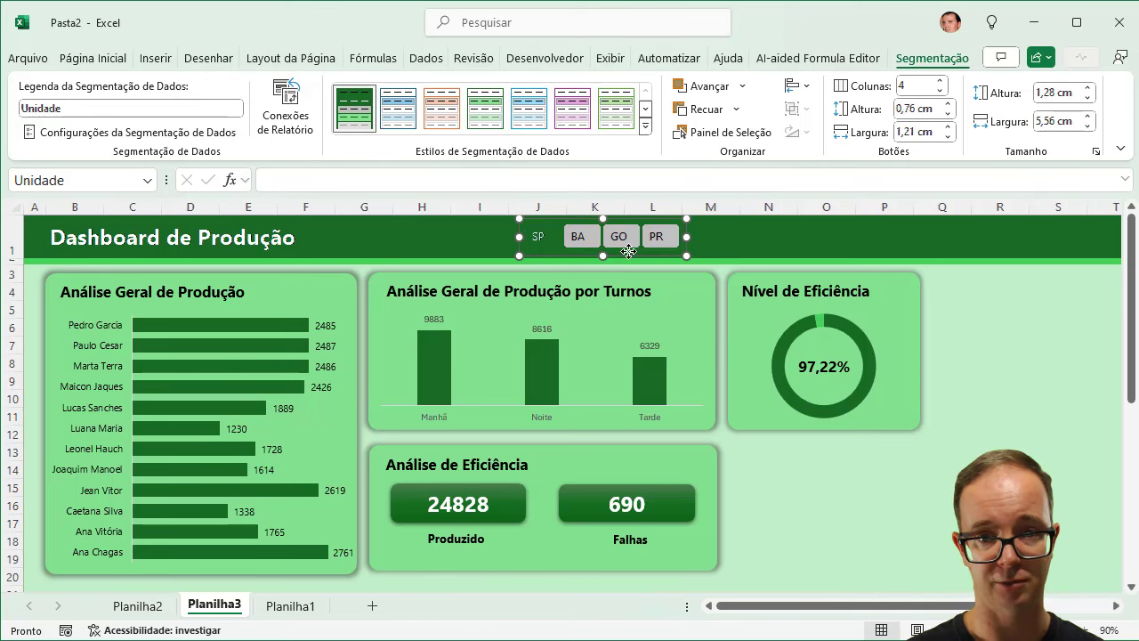
pyautogui.click(485, 238)
pyautogui.click(580, 238)
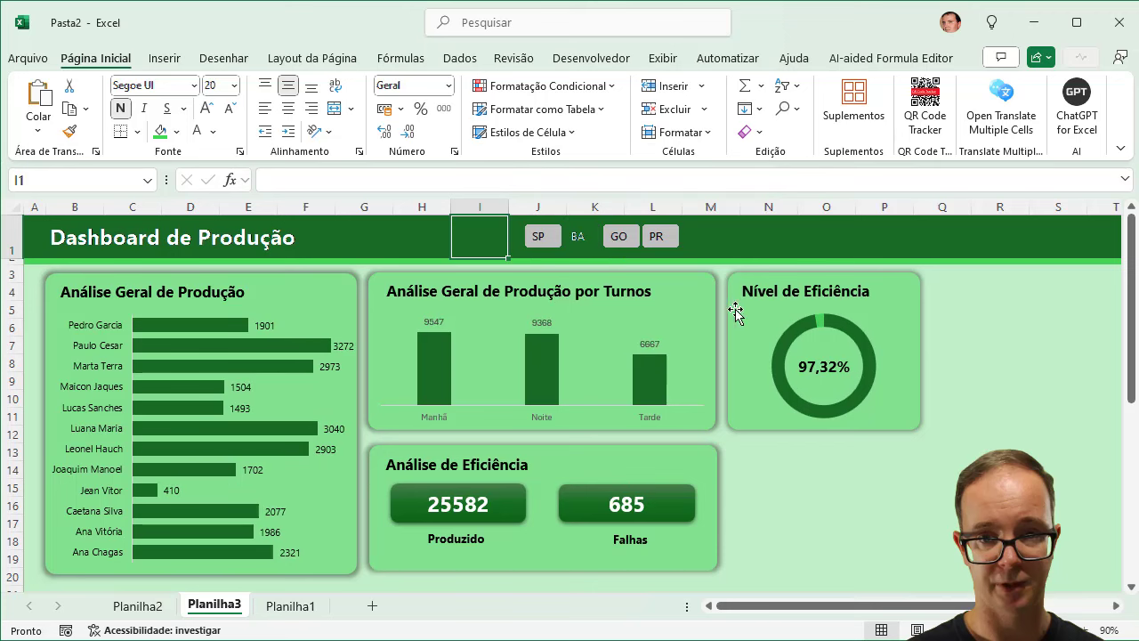
pyautogui.click(660, 237)
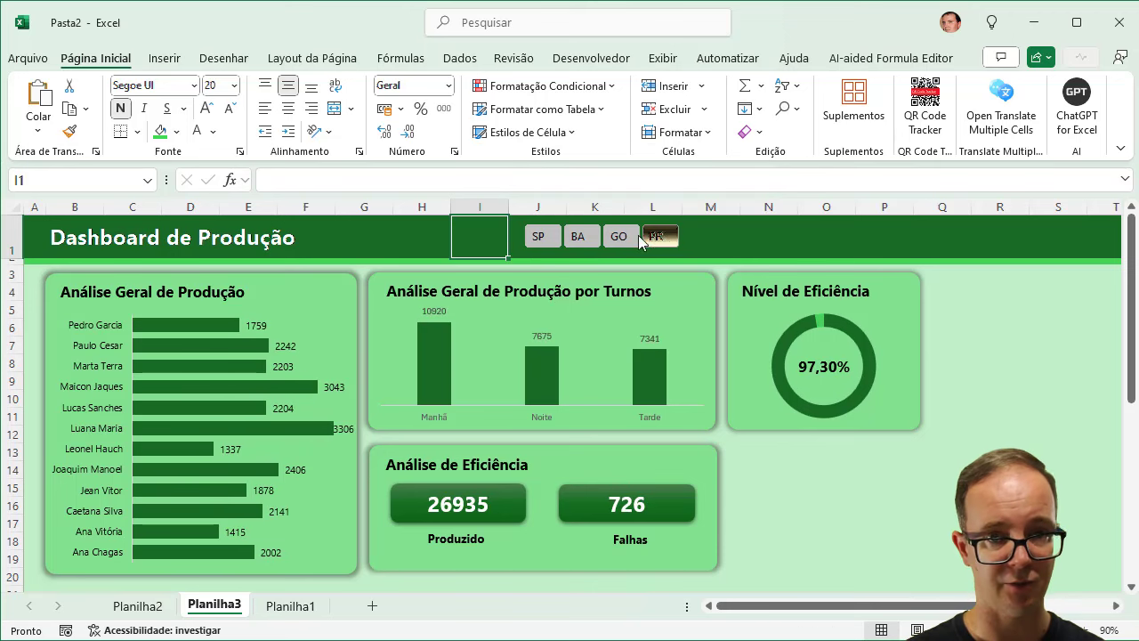
pyautogui.click(551, 247)
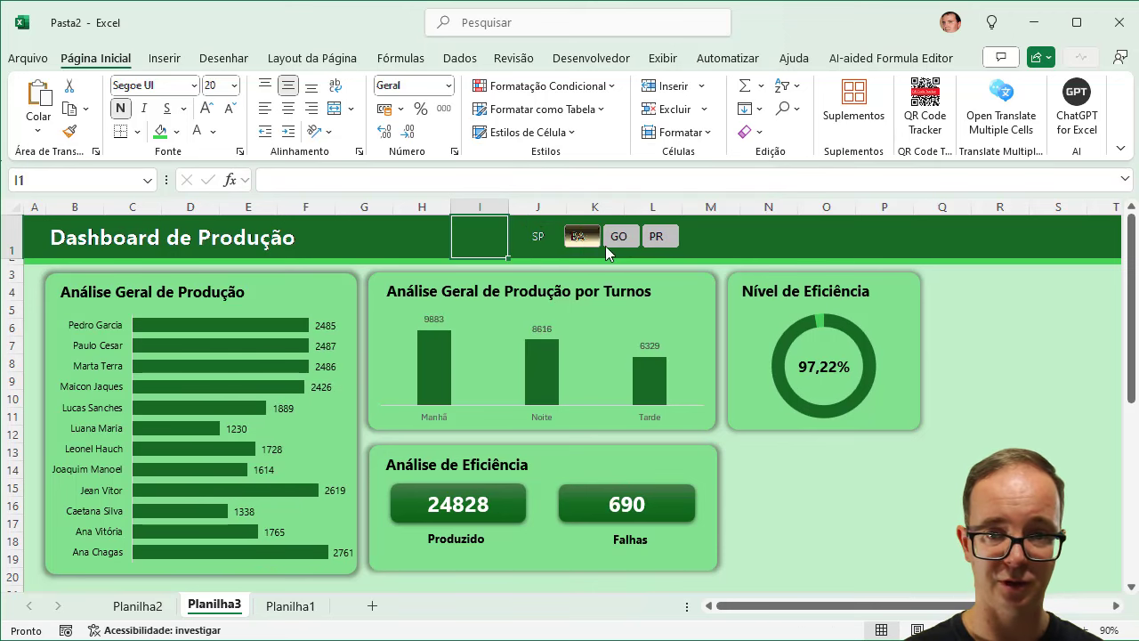
pyautogui.click(659, 237)
pyautogui.click(578, 237)
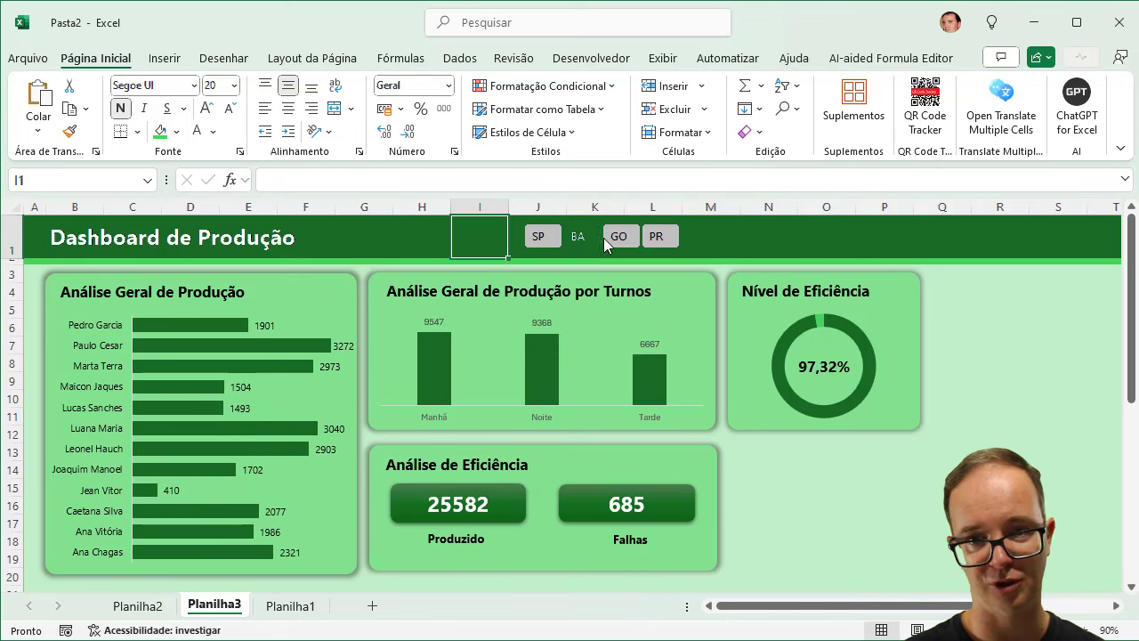
pyautogui.click(544, 237)
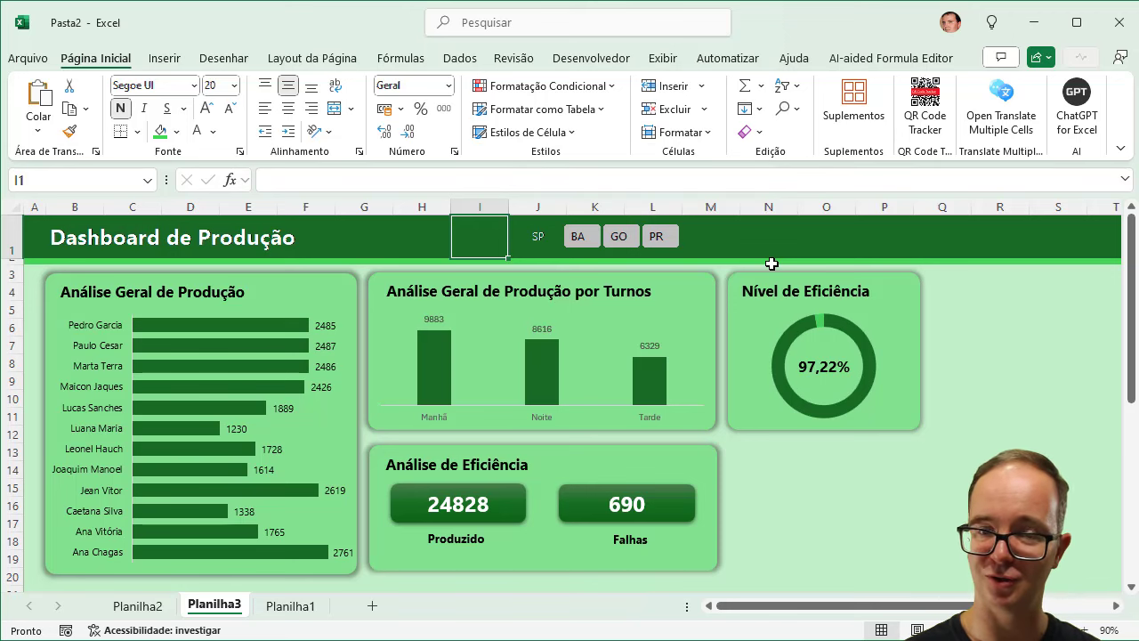
pyautogui.click(1000, 399)
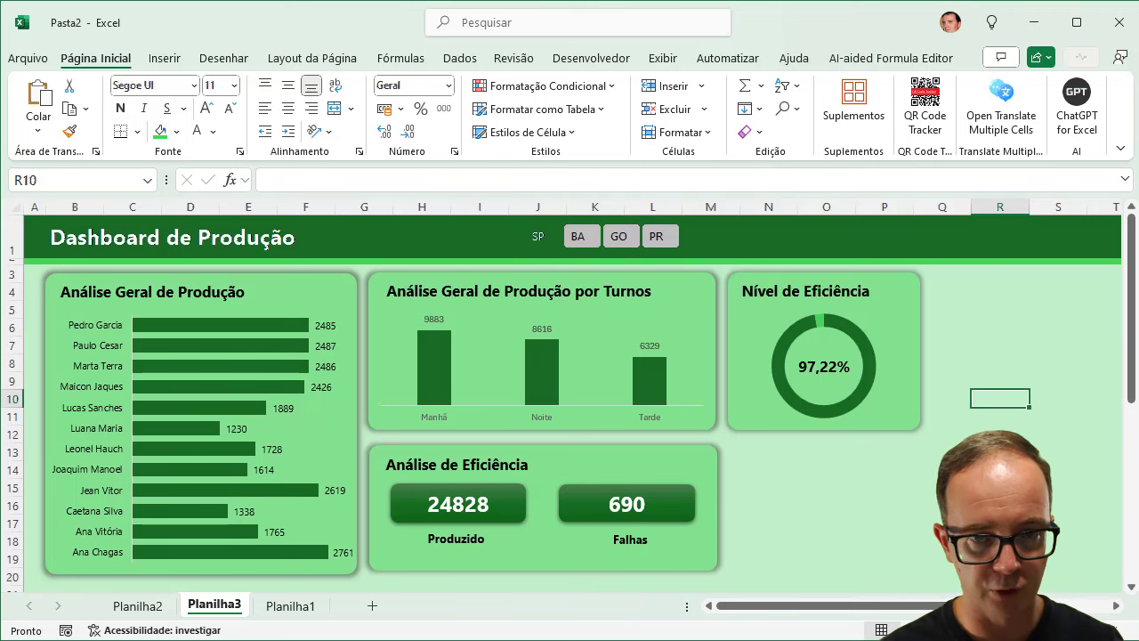
# Step: Apply the light green style to the region slicer
pyautogui.click(557, 255)
pyautogui.click(940, 61)
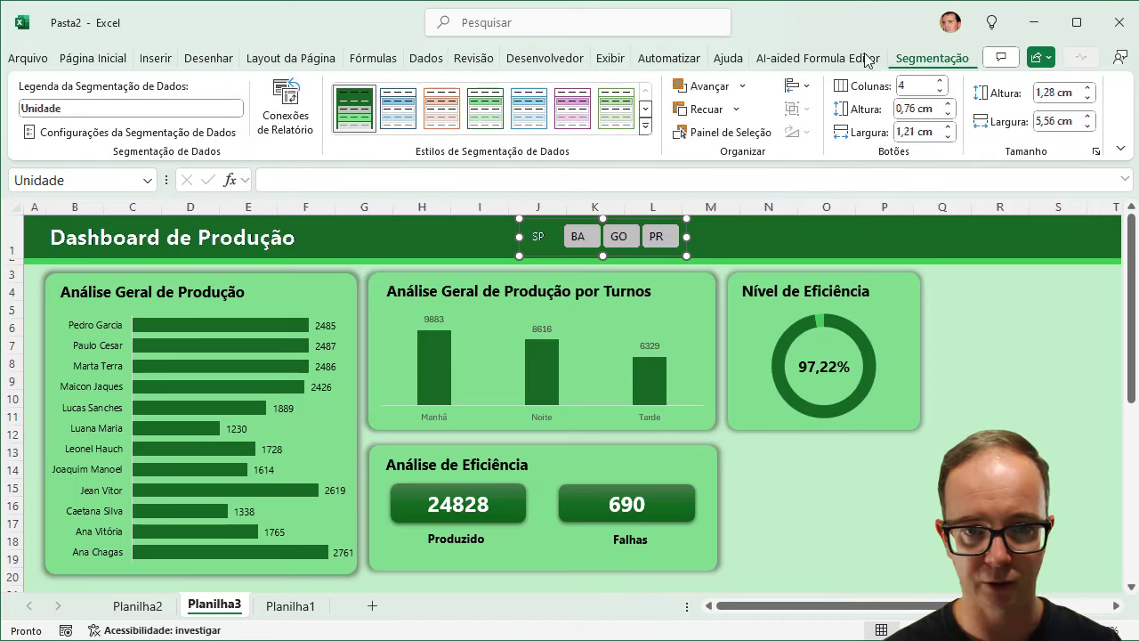
pyautogui.click(488, 110)
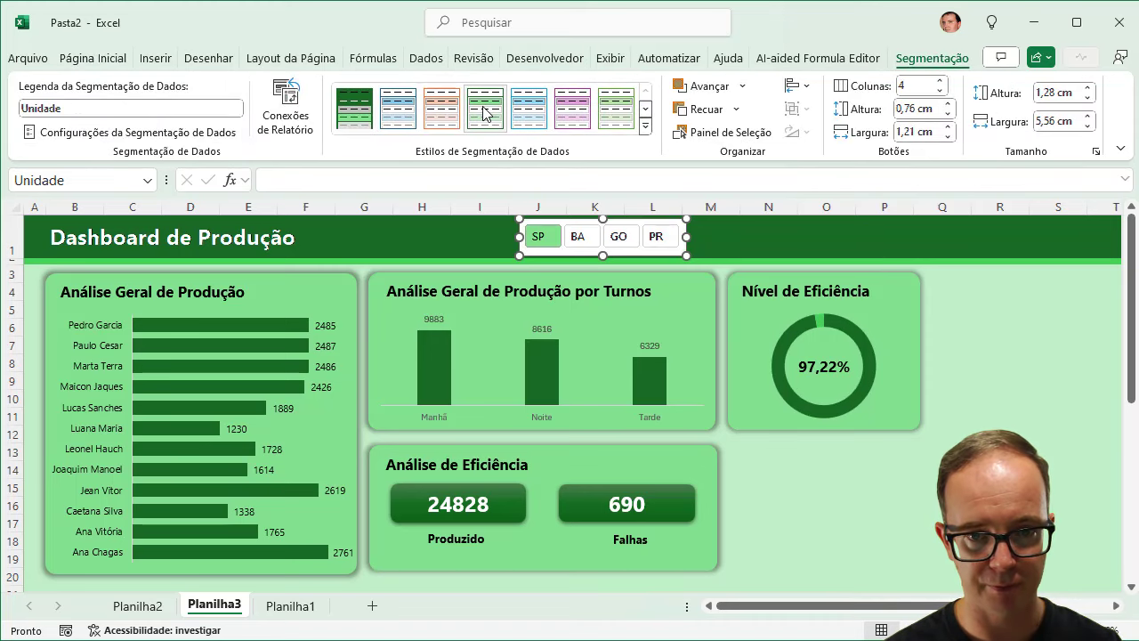
# Step: Duplicate it as SlicerStyleLight3 2 with no whole-slicer border and a dark green background
pyautogui.rightClick(485, 112)
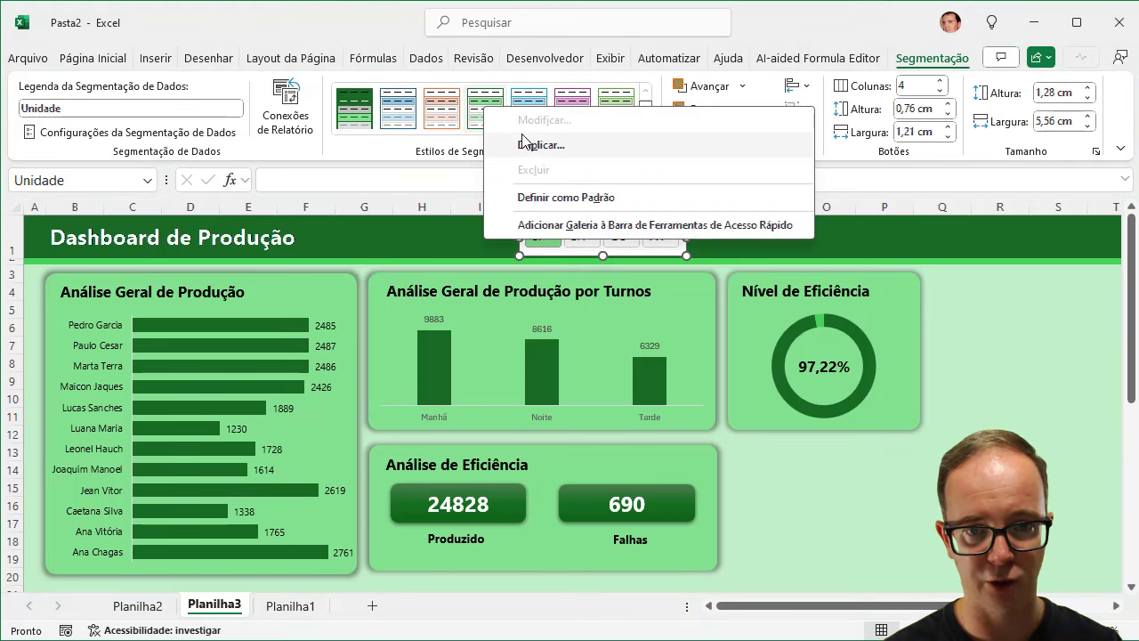
pyautogui.click(529, 142)
pyautogui.click(353, 96)
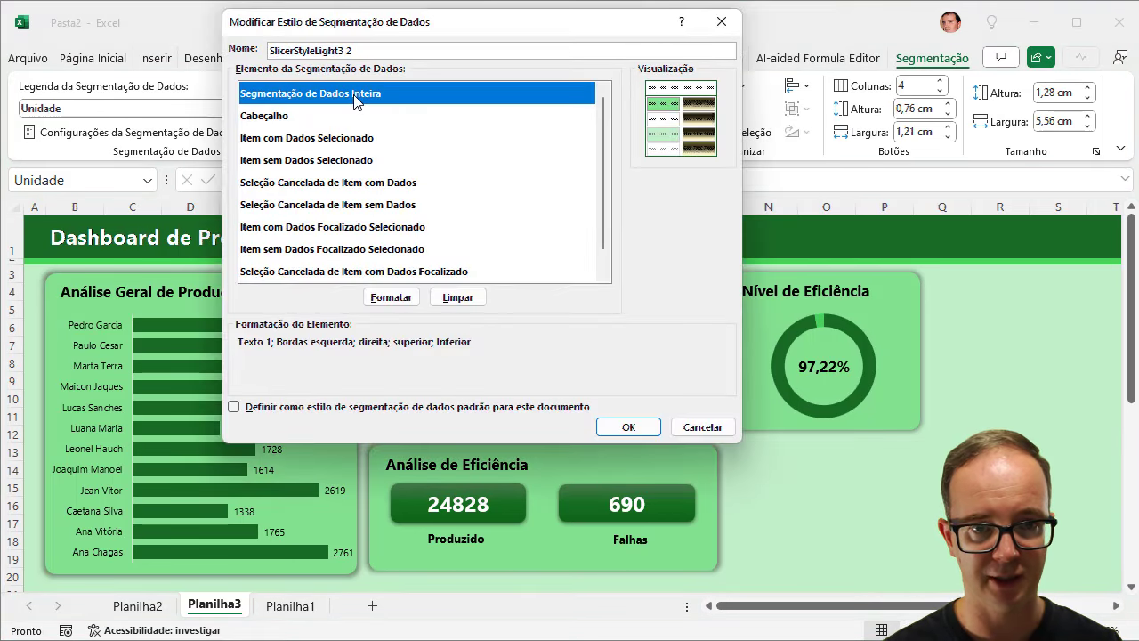
pyautogui.click(388, 299)
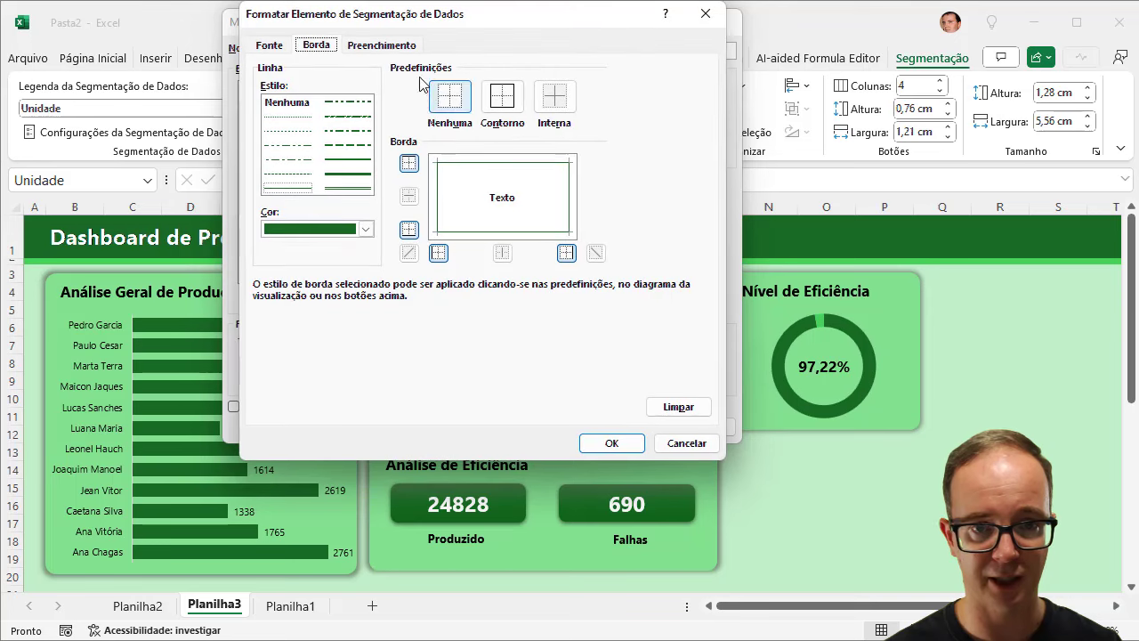
pyautogui.click(450, 95)
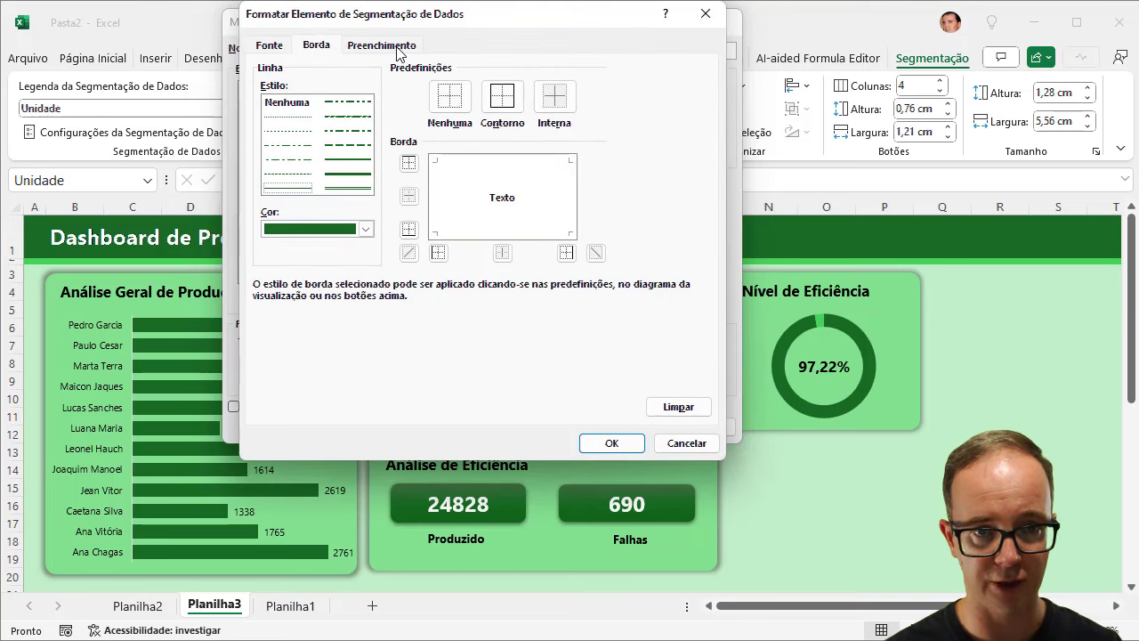
pyautogui.click(384, 45)
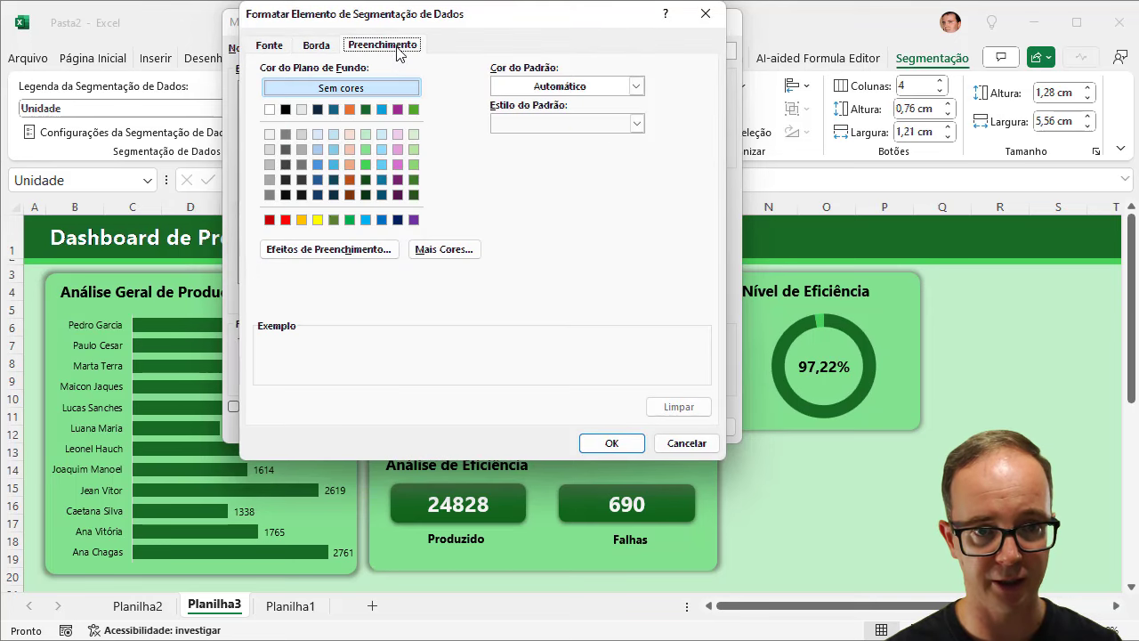
pyautogui.click(366, 109)
pyautogui.click(627, 445)
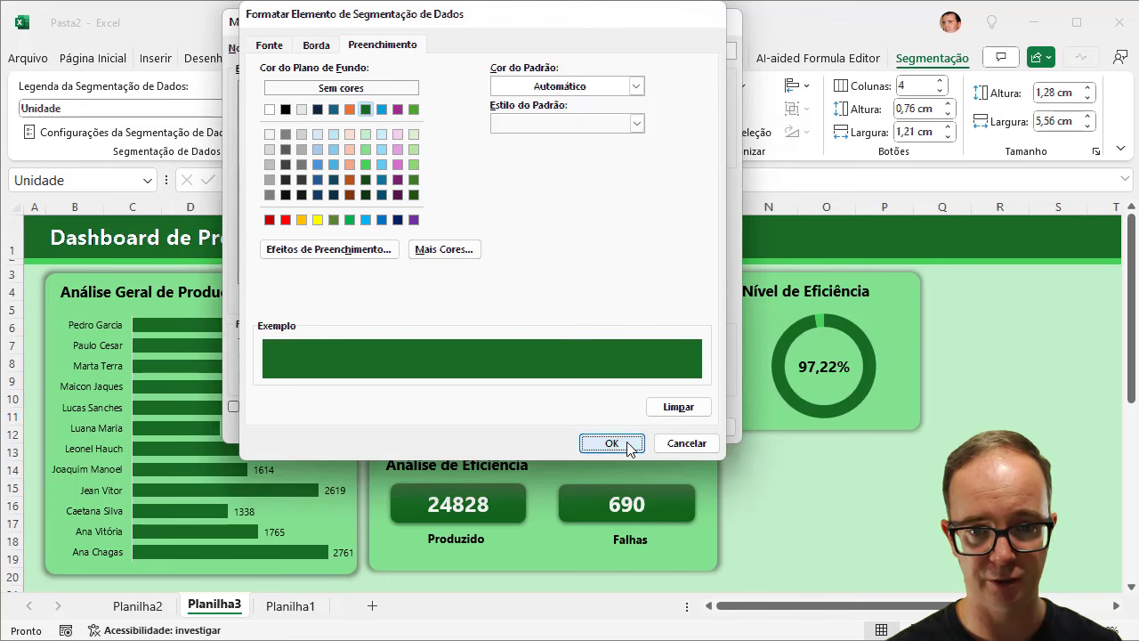
pyautogui.click(625, 428)
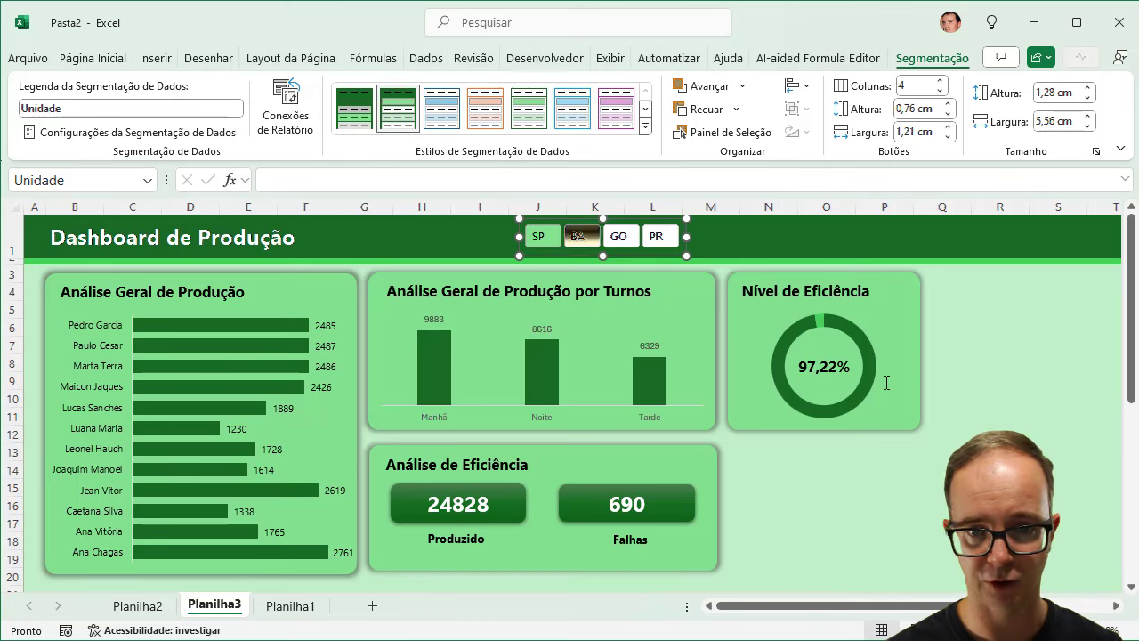
# Step: Test the restyled slicer by filtering the dashboard to BA, GO, PR, BA, then back to SP
pyautogui.click(1103, 504)
pyautogui.click(582, 239)
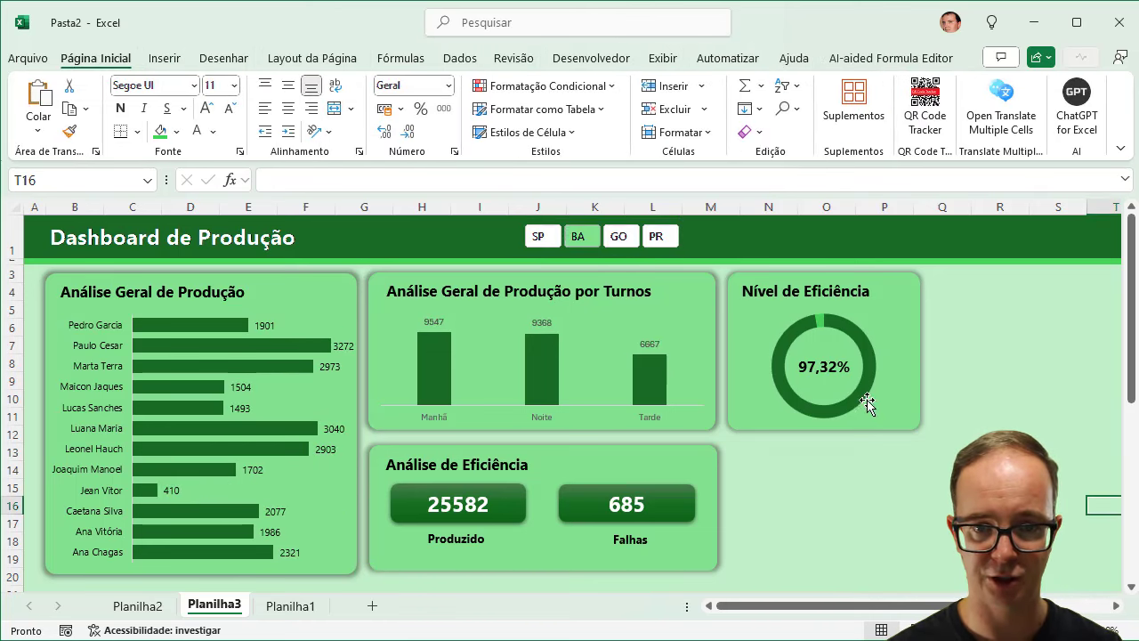
pyautogui.click(619, 240)
pyautogui.click(657, 236)
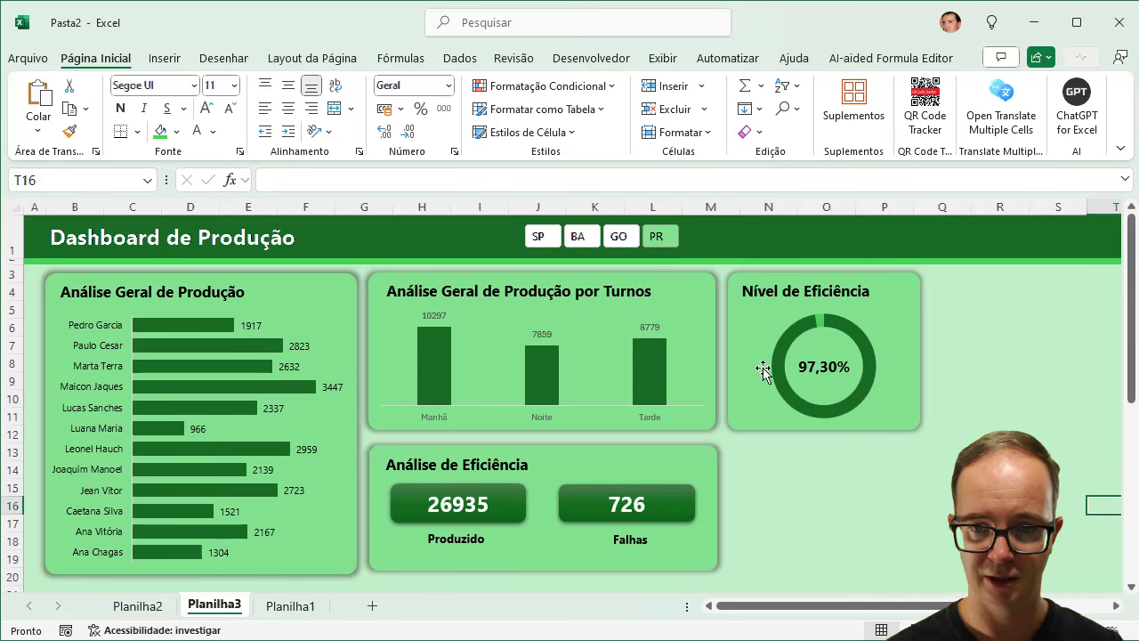
pyautogui.click(576, 239)
pyautogui.click(538, 236)
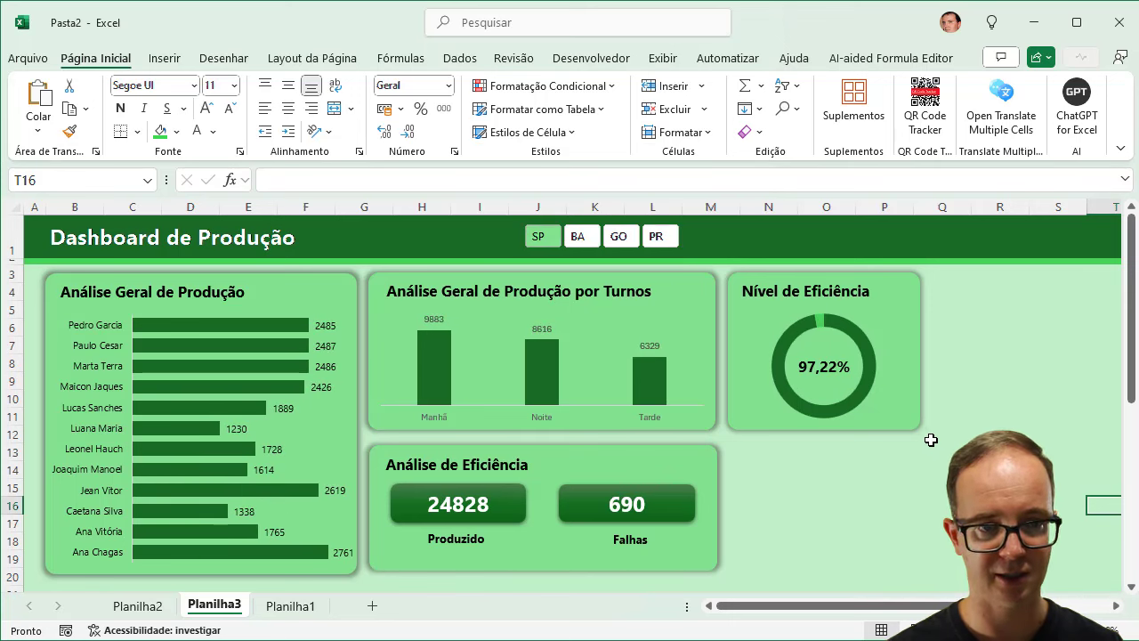
# Step: Collapse the ribbon and adjust the dashboard view to use the freed space
pyautogui.doubleClick(98, 59)
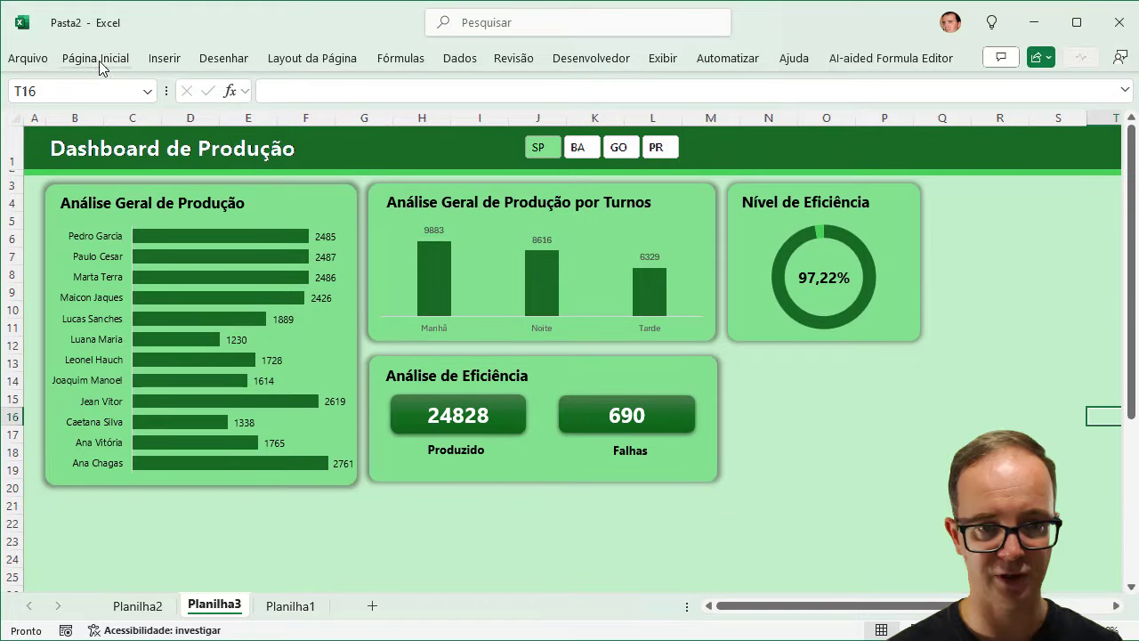
pyautogui.scroll(1, 569, 356)
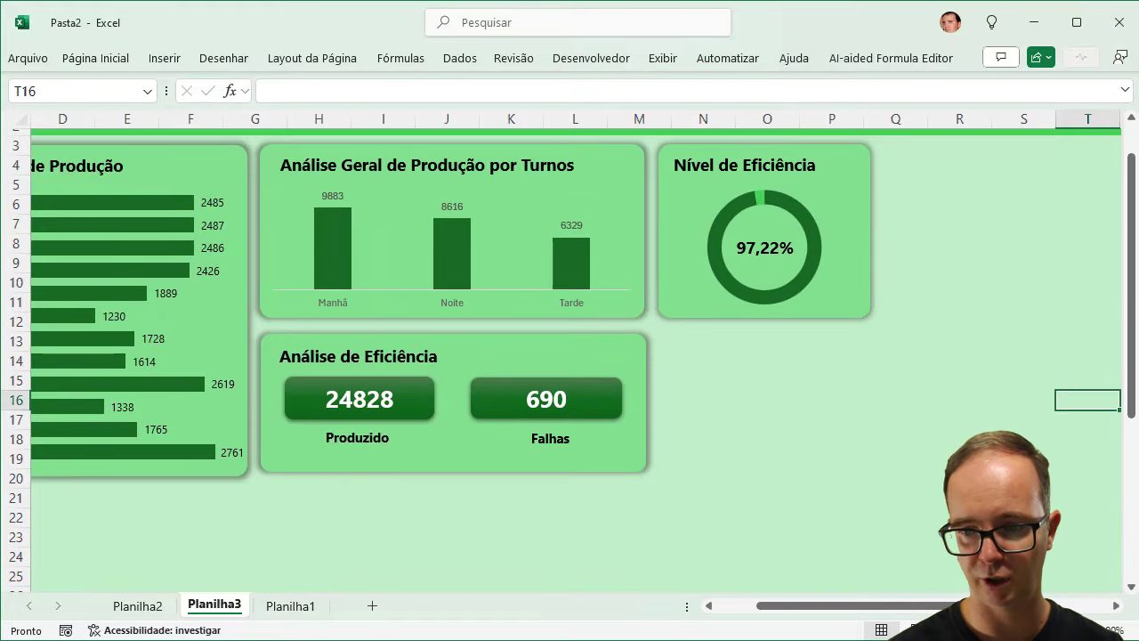
pyautogui.moveTo(827, 605); pyautogui.dragTo(787, 606)
pyautogui.moveTo(1128, 374)
pyautogui.mouseDown()
pyautogui.moveTo(1128, 352)
pyautogui.moveTo(1098, 334)
pyautogui.mouseUp()
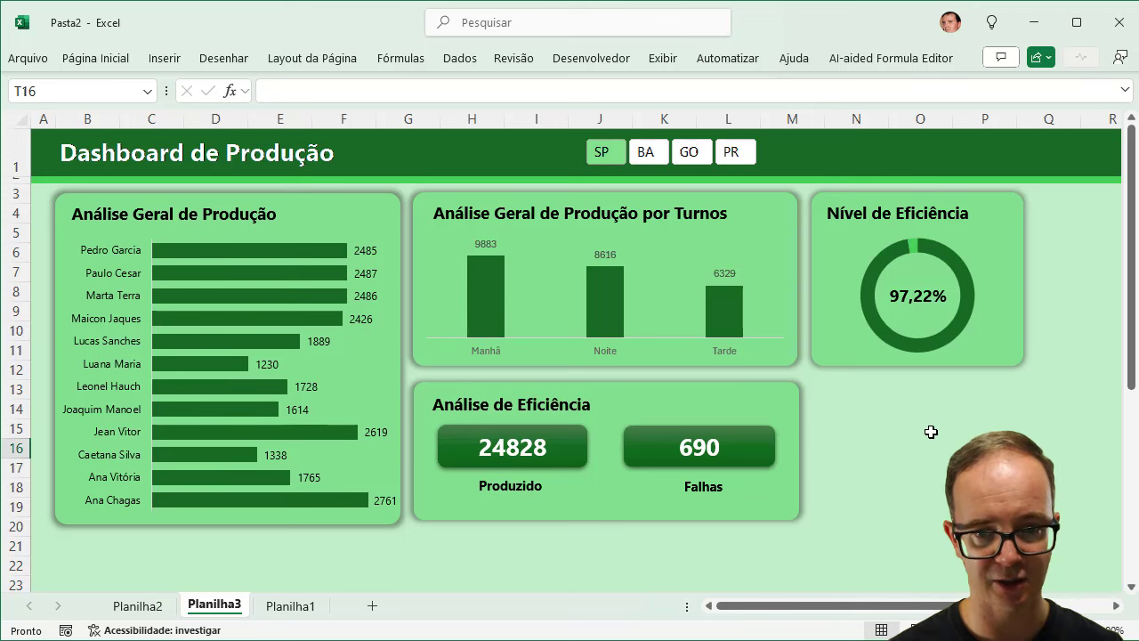